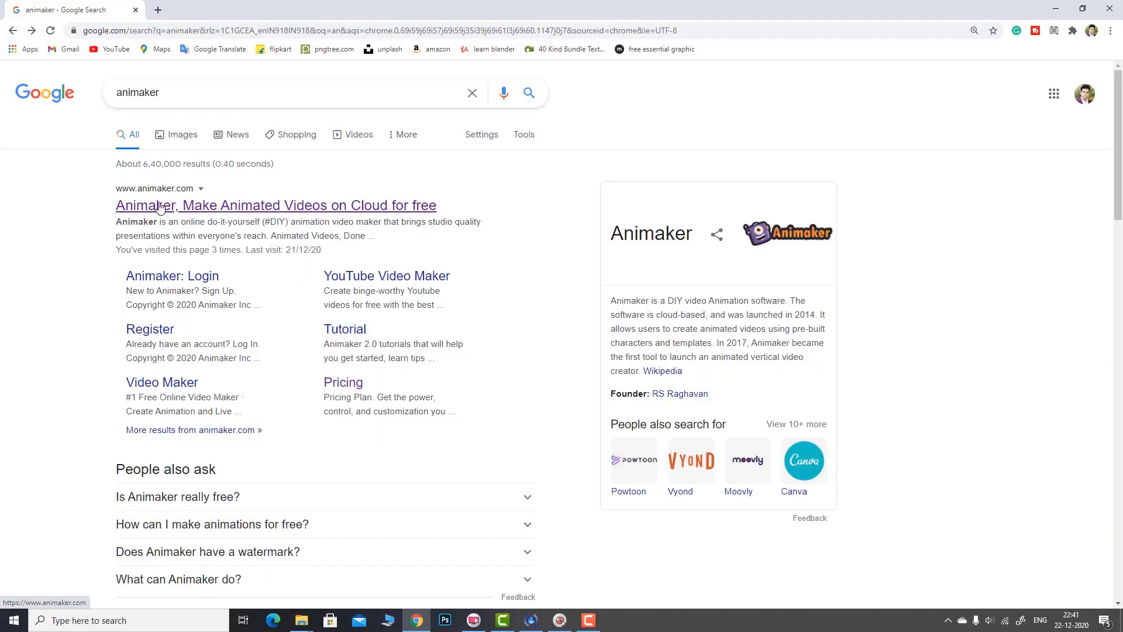
- Open the Animaker website from the search results and start creating a first video
left_click(160, 207)
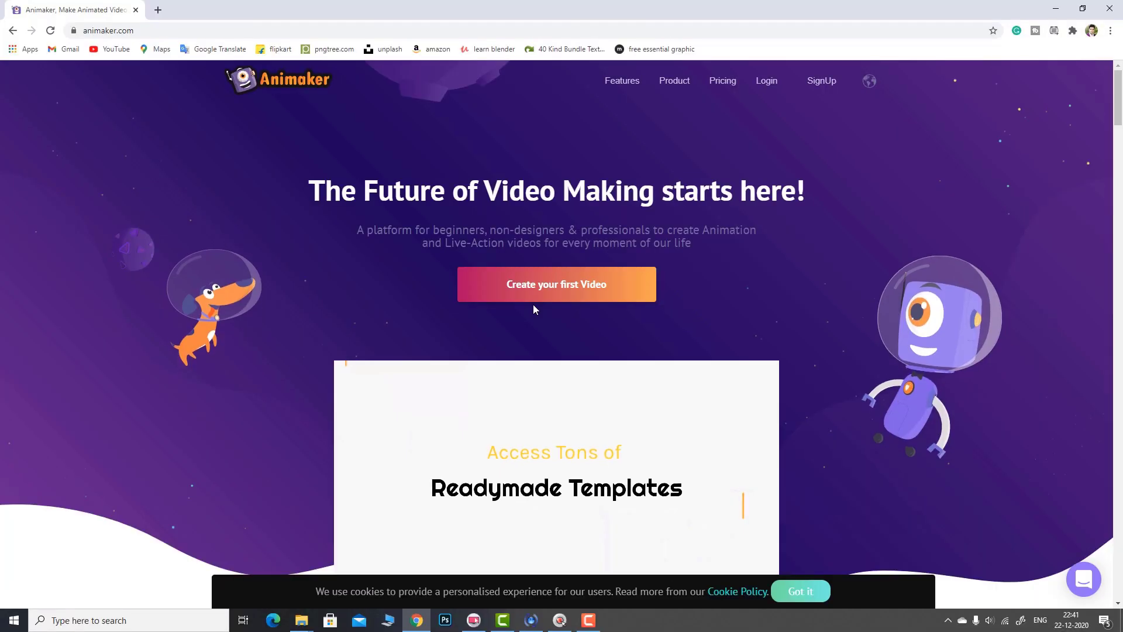
left_click(565, 293)
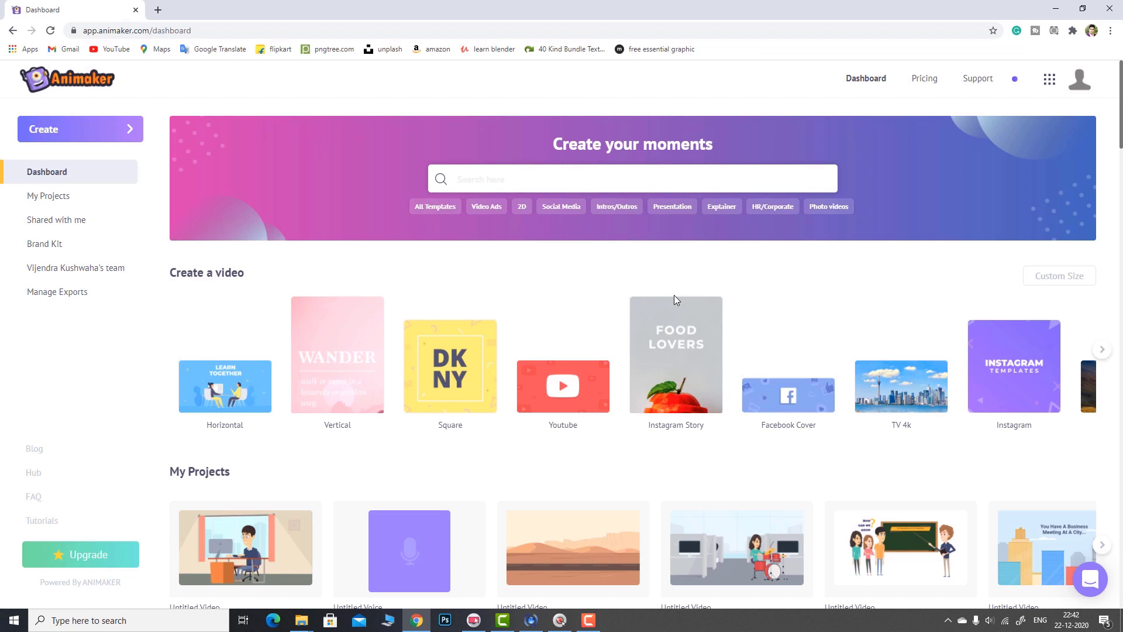
- Check the account's plan details and browse the dashboard's projects and template categories, including Cartoon Video and Video ads
left_click(1079, 77)
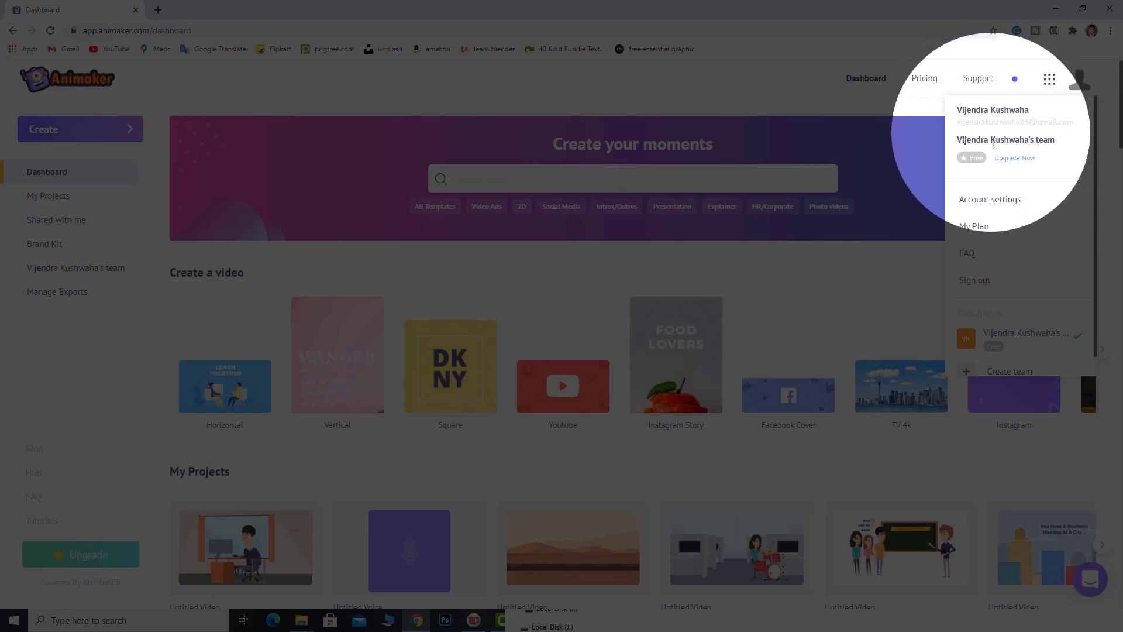
left_click(792, 121)
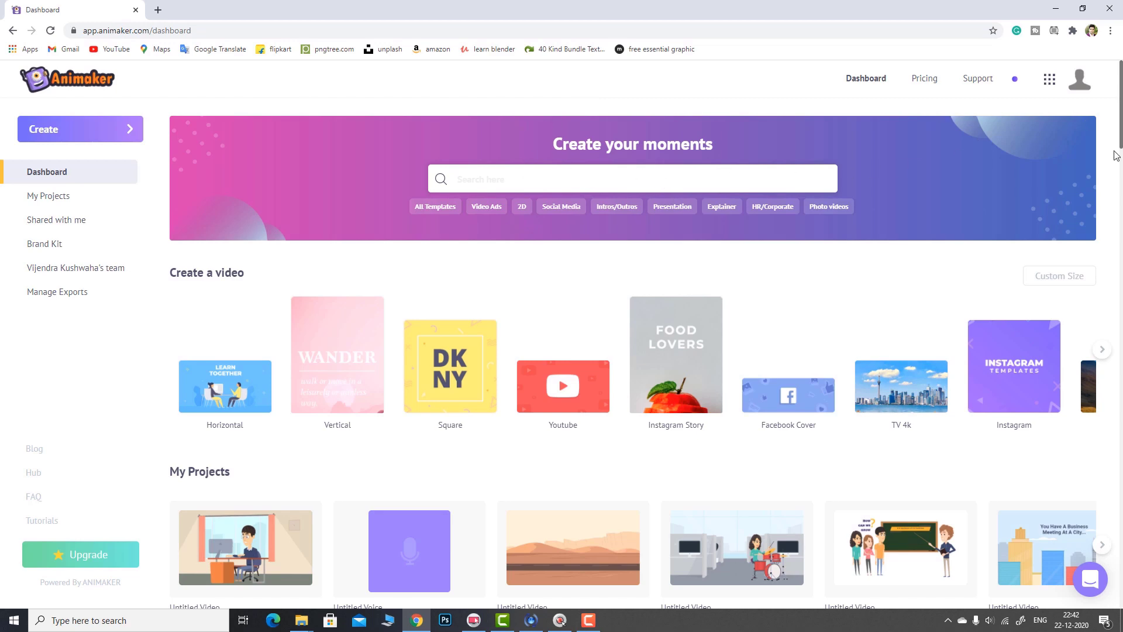
scroll(952, 200, "down", 5)
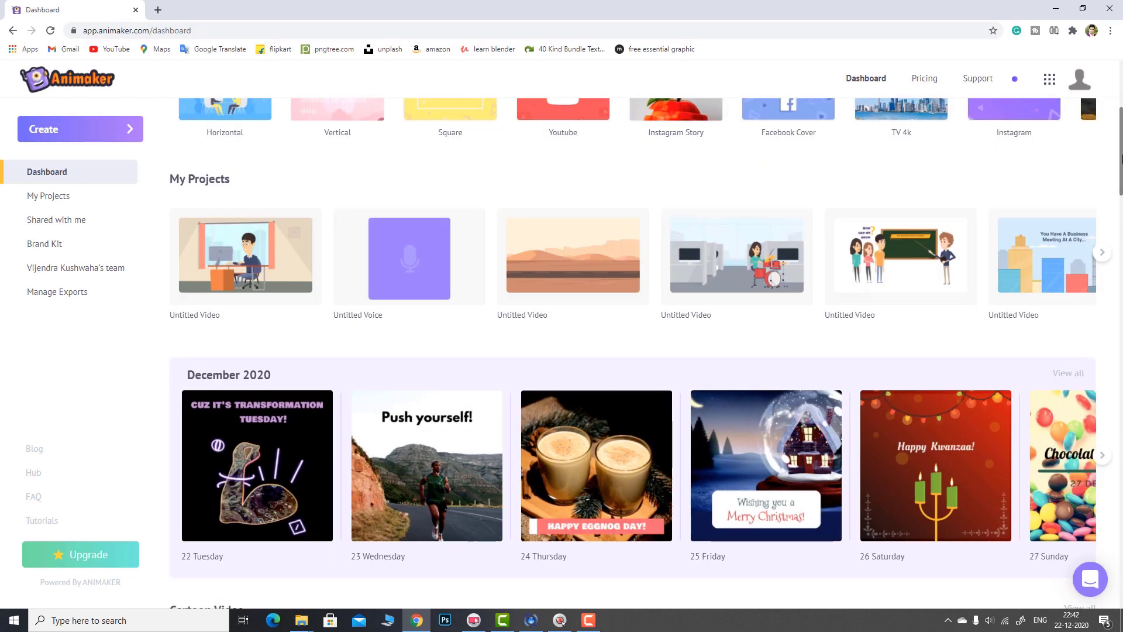
left_click_drag(1118, 155, 1121, 239)
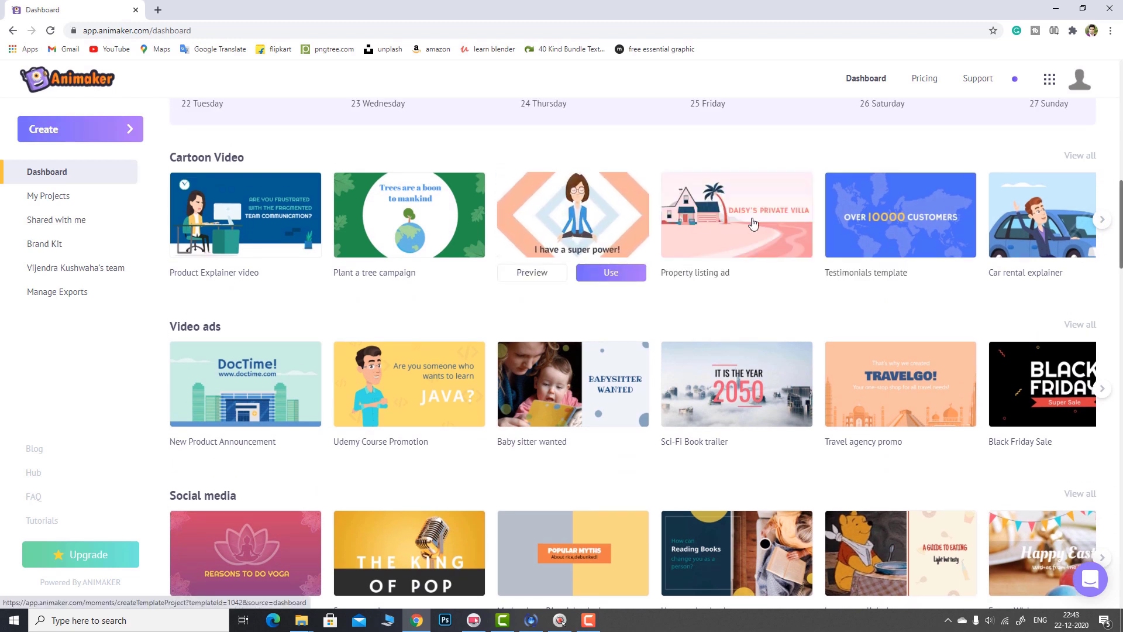
mouse_move(995, 211)
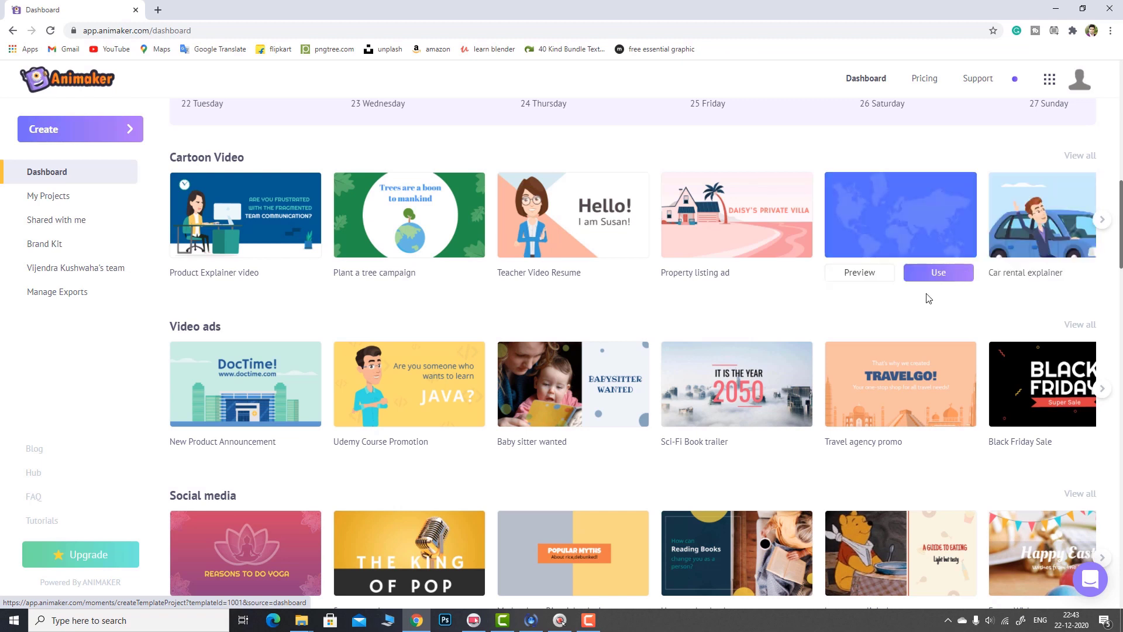
mouse_move(565, 284)
mouse_move(281, 249)
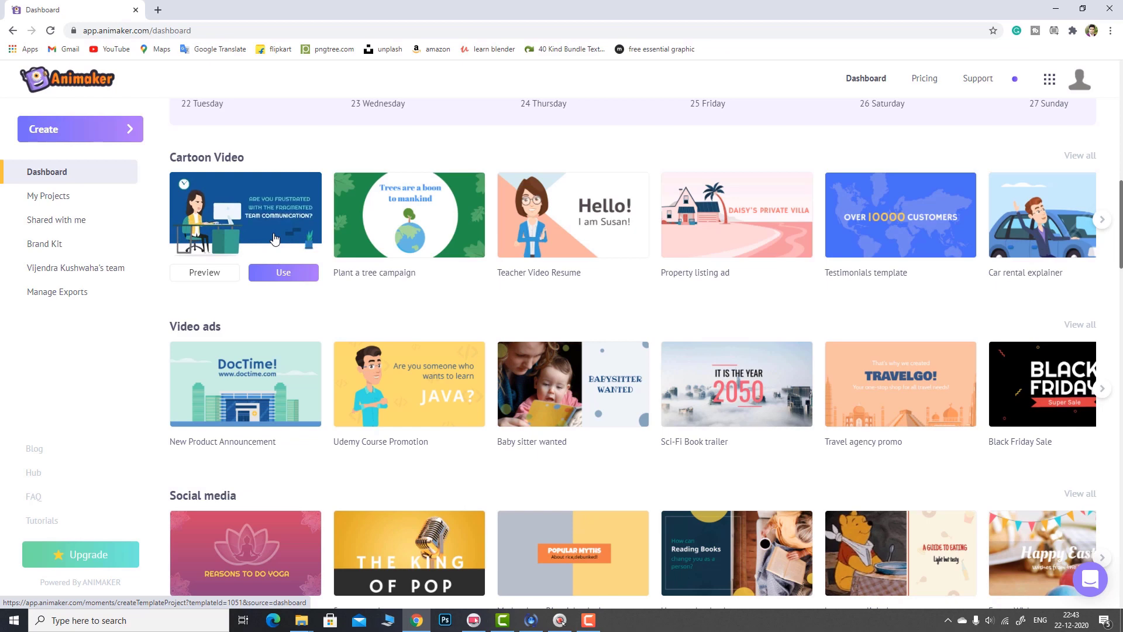
scroll(994, 327, "down", 8)
left_click_drag(1120, 305, 1106, 74)
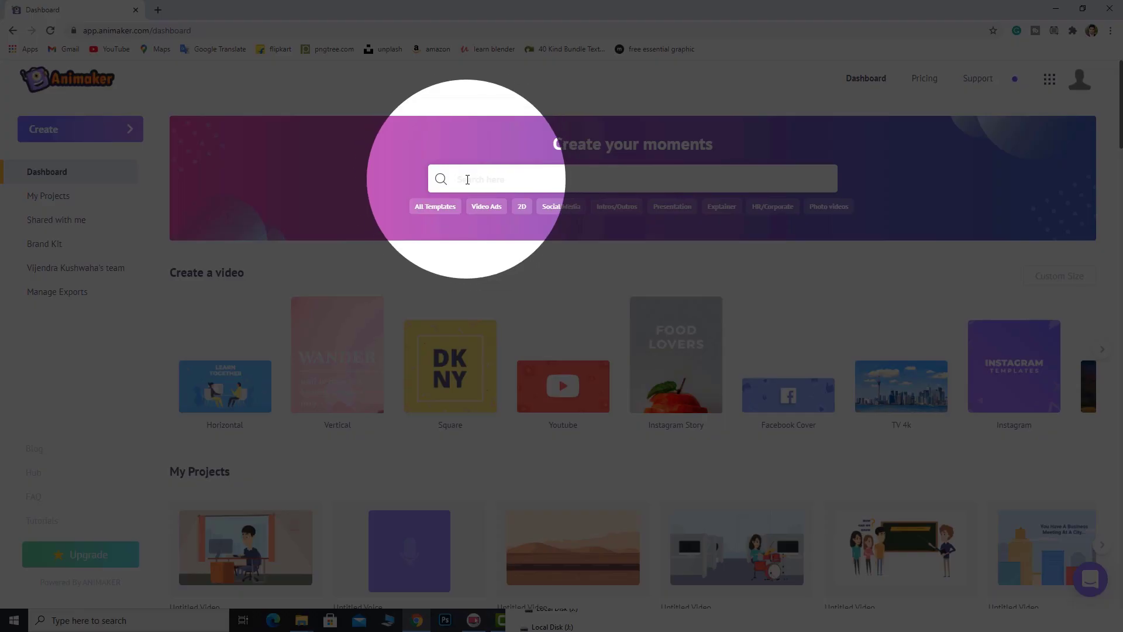
- Filter the templates by Presentation, preview the Employee Perks video, and return to the dashboard
left_click(472, 179)
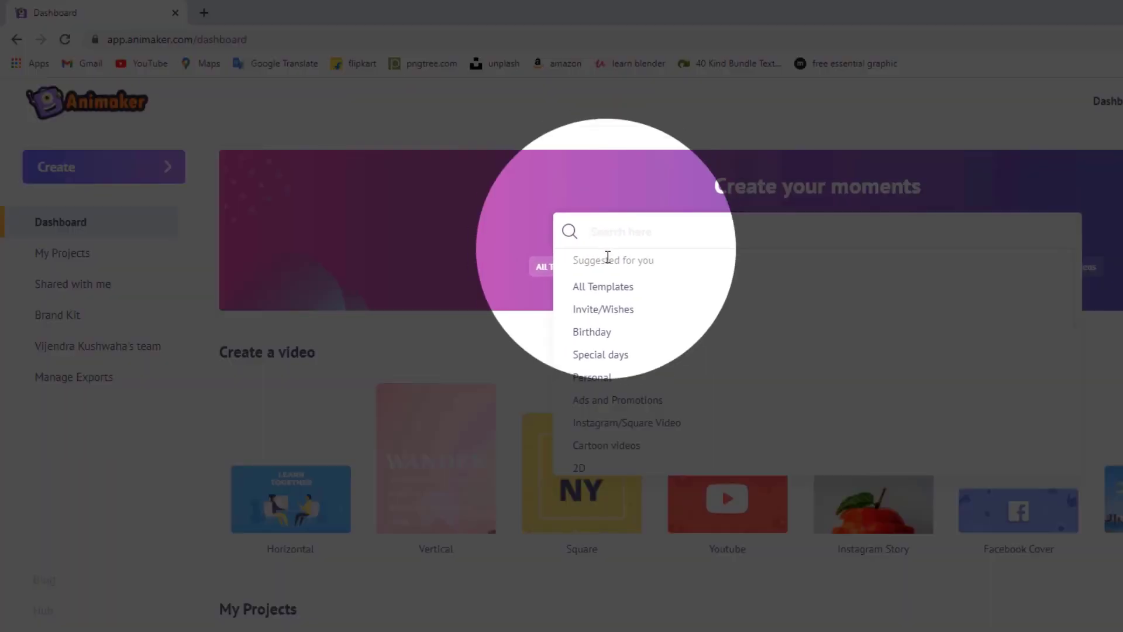
left_click(363, 339)
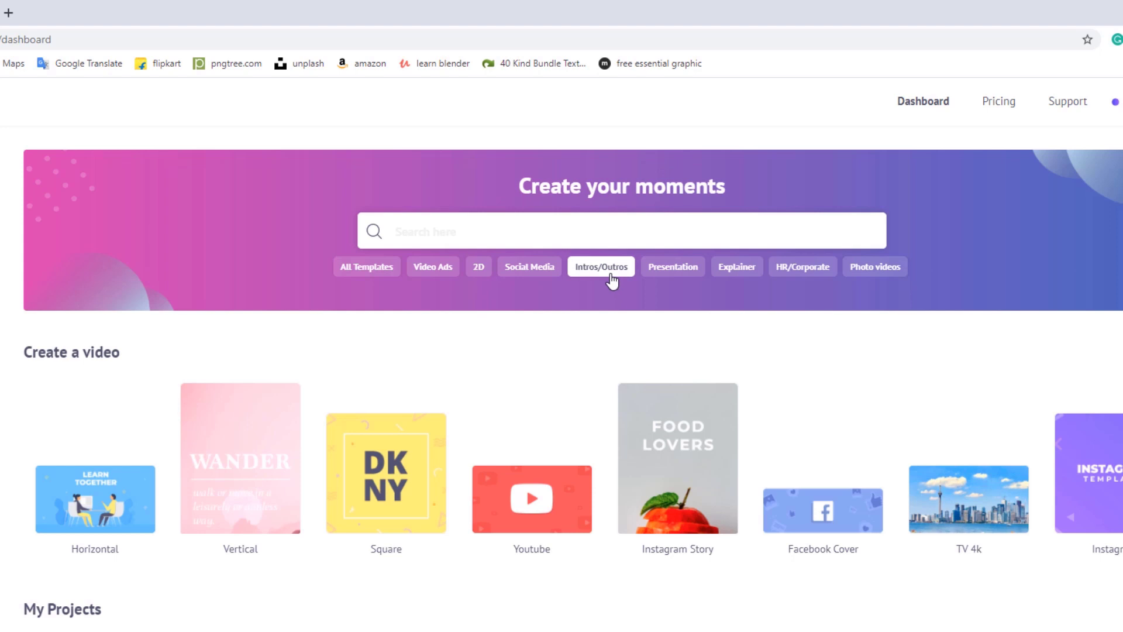
left_click(671, 268)
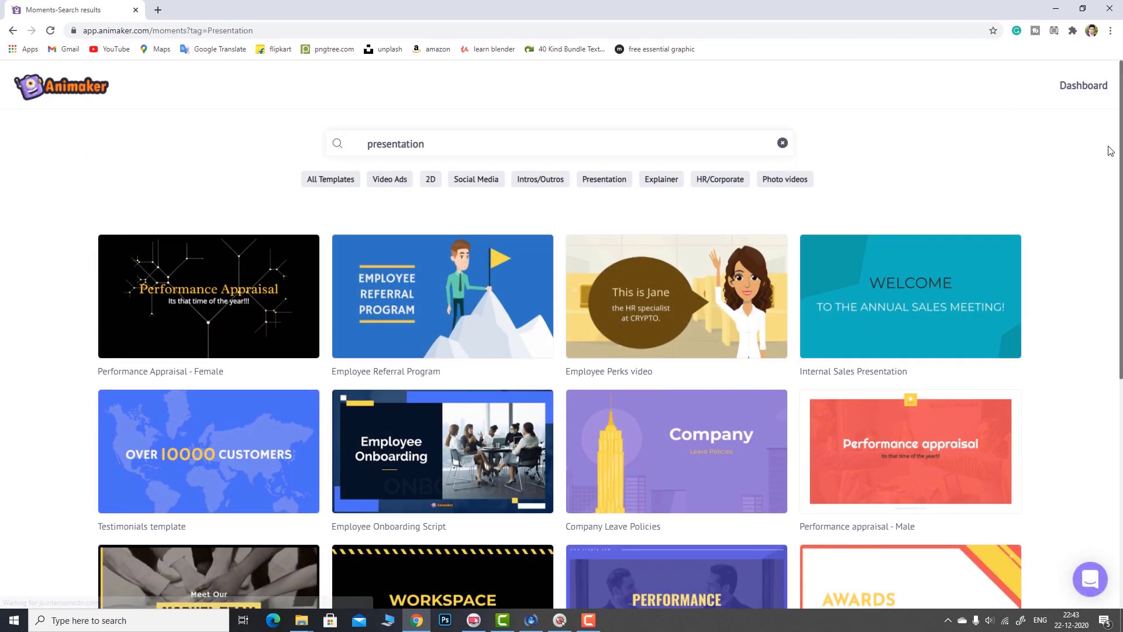
left_click_drag(1120, 131, 1121, 174)
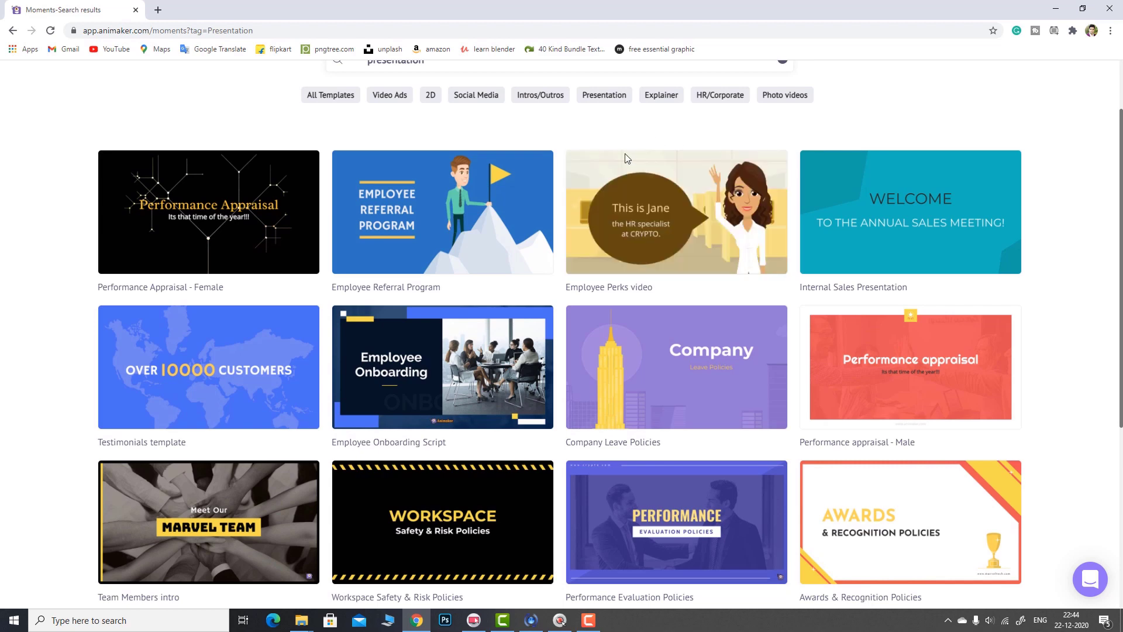
left_click(624, 243)
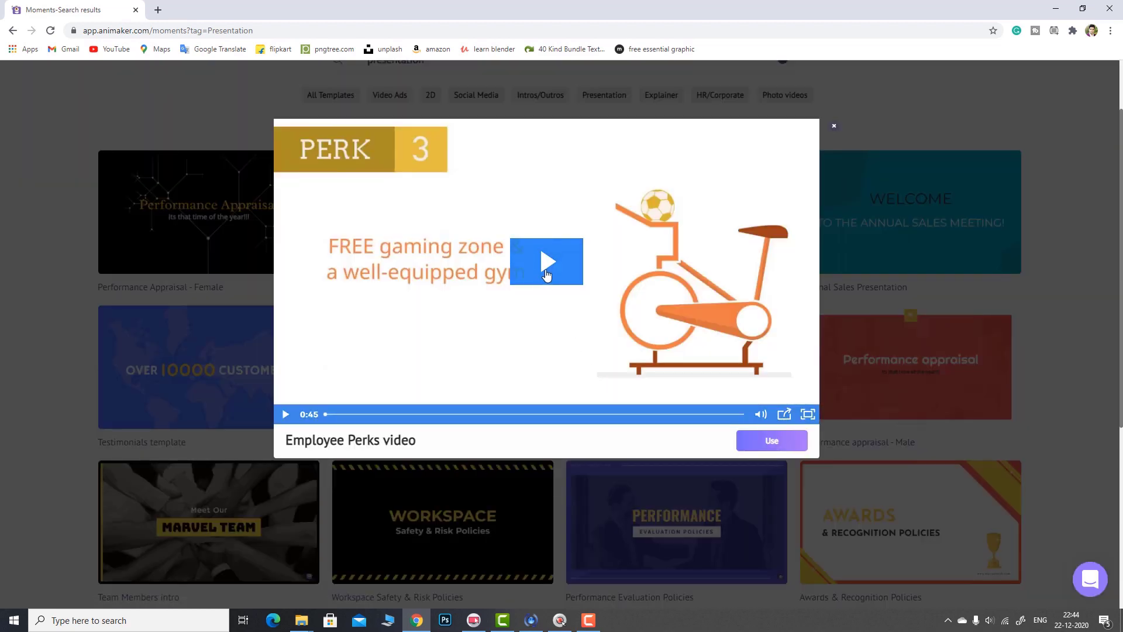
left_click(548, 261)
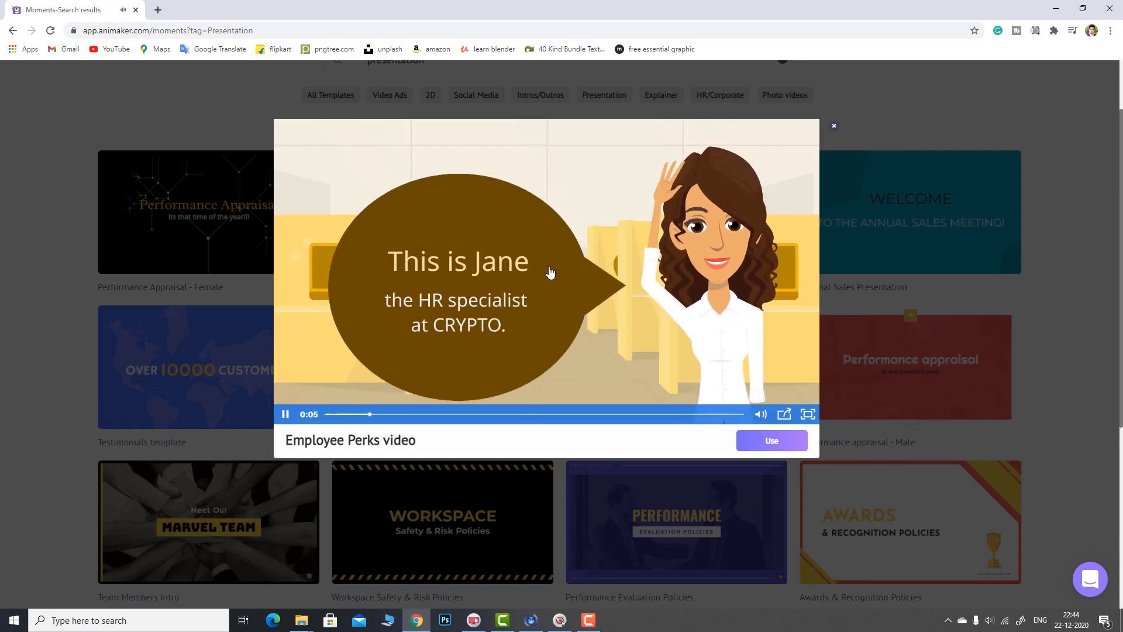
left_click(834, 126)
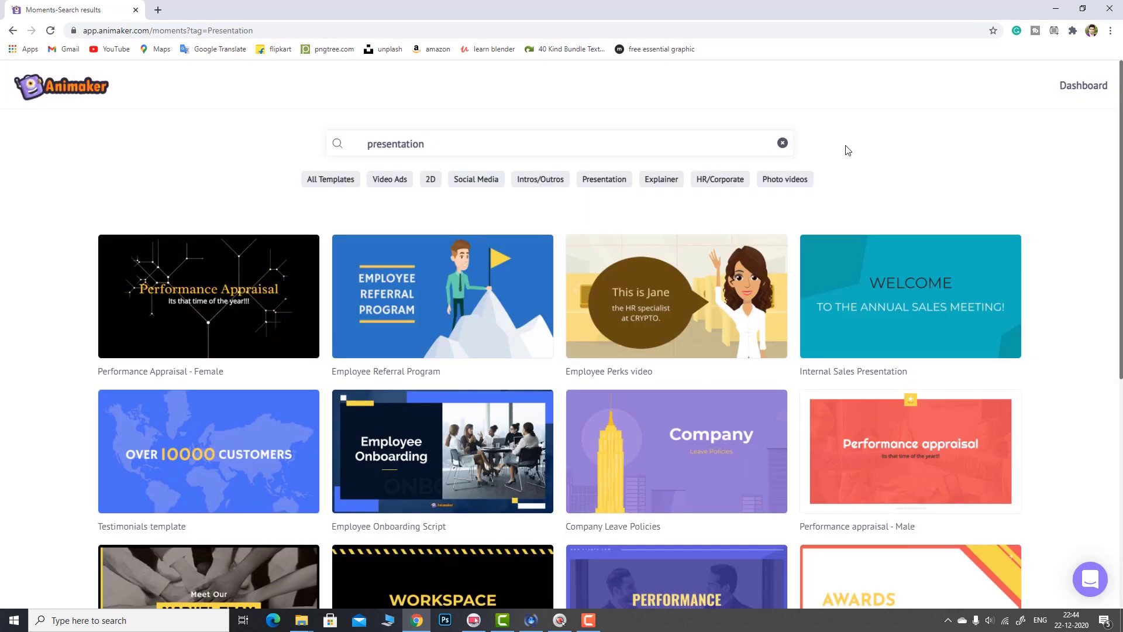
left_click(783, 143)
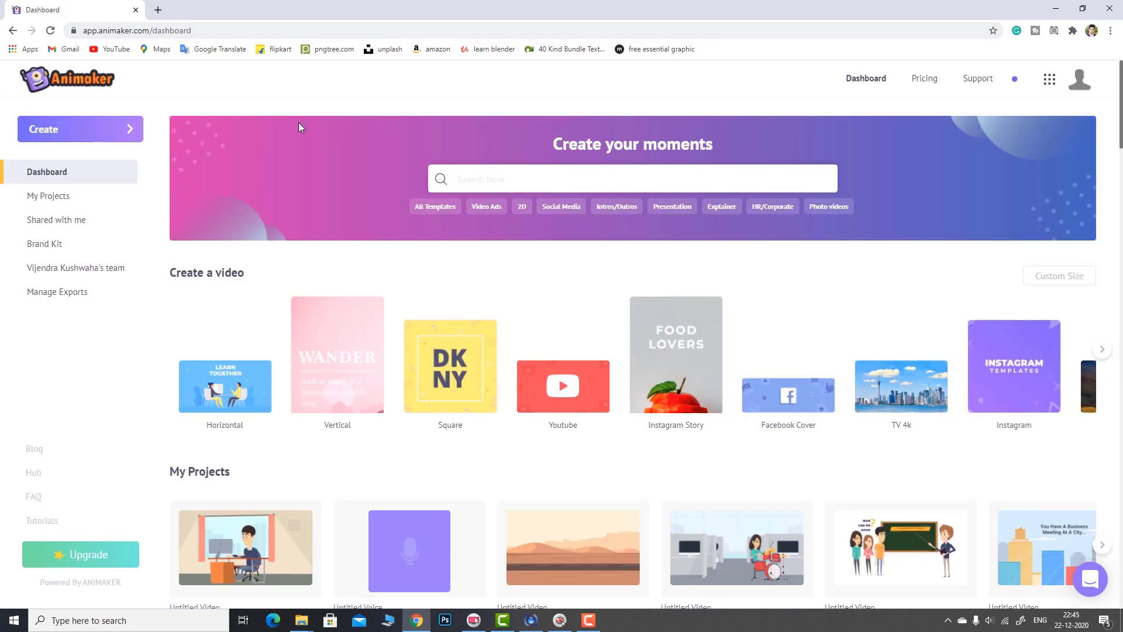
- Create a new video project from the blank horizontal template
left_click(107, 134)
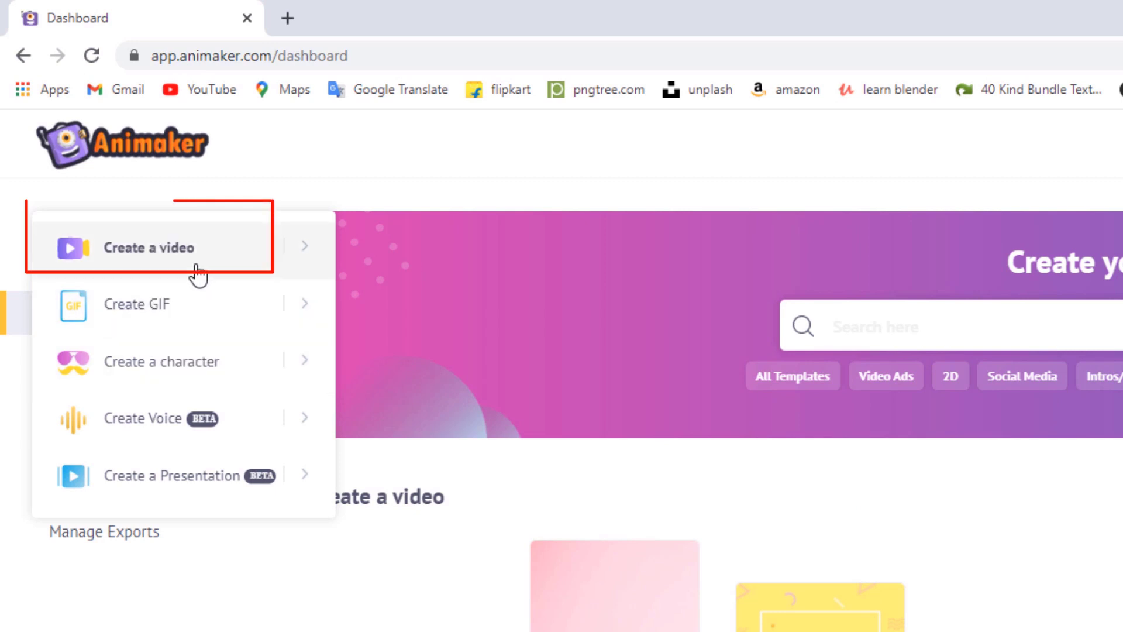
left_click(167, 251)
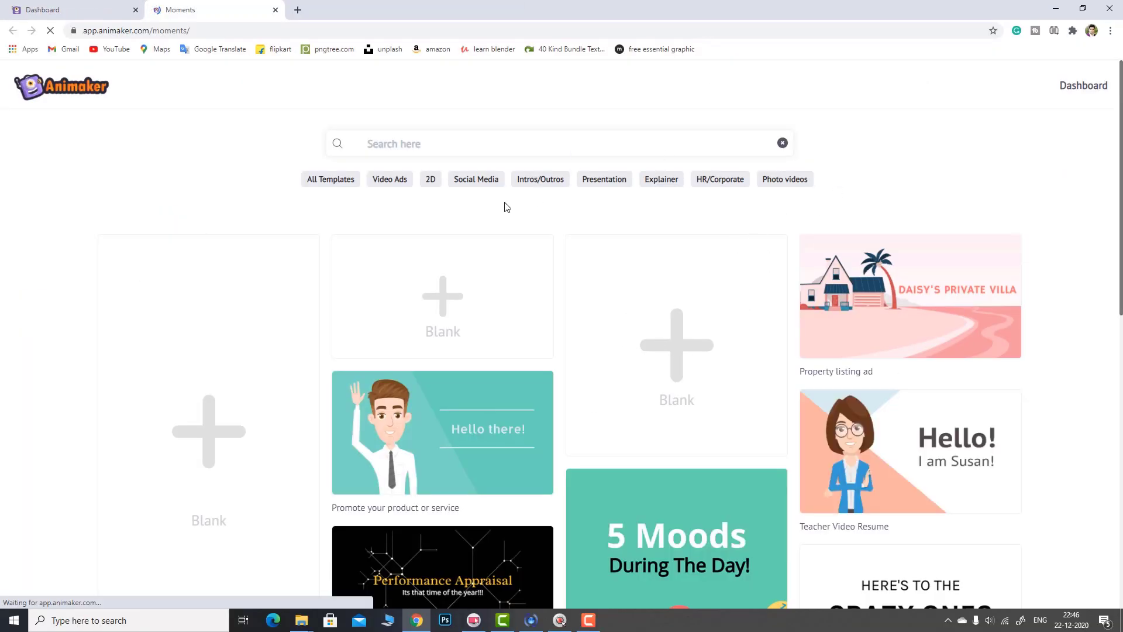
left_click(478, 288)
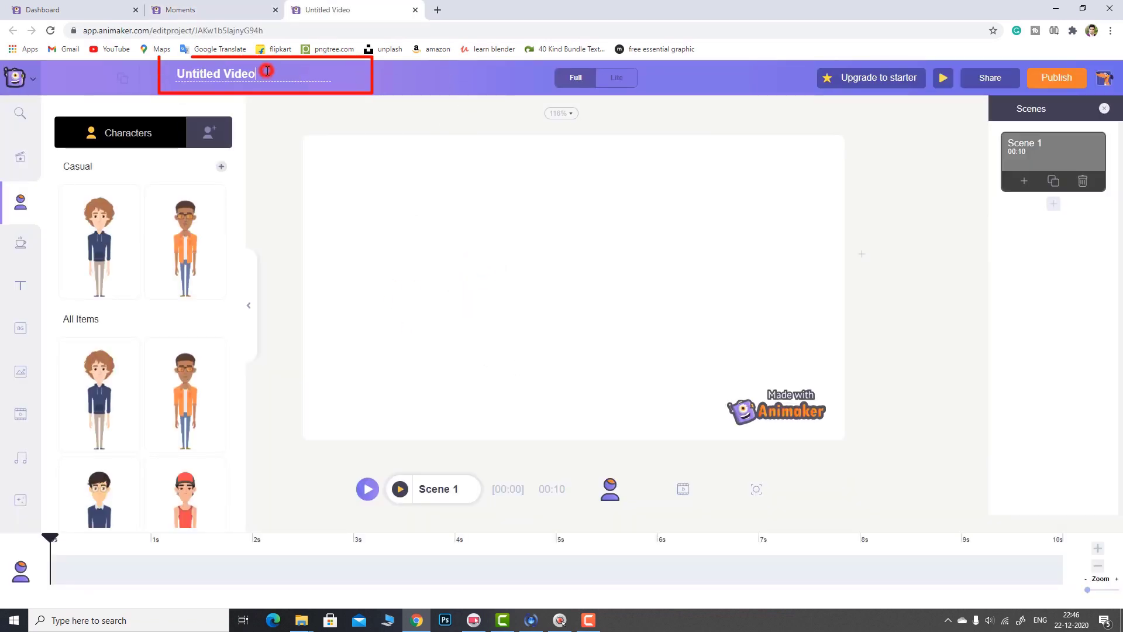
- Rename the untitled video project as "true love"
left_click_drag(265, 72, 163, 71)
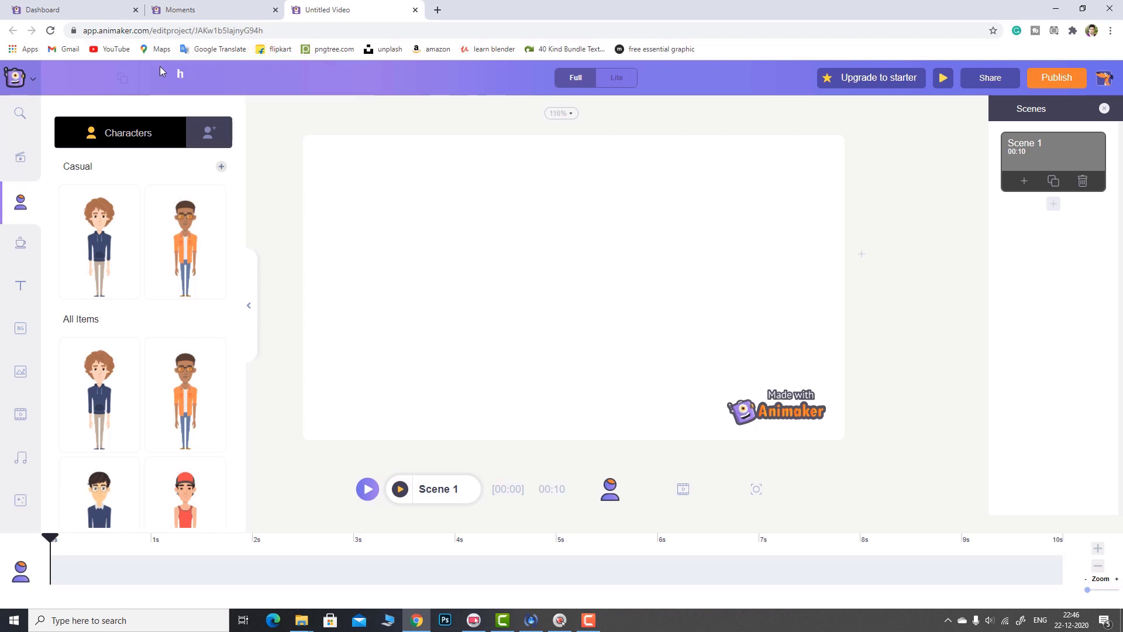
type("htrue love")
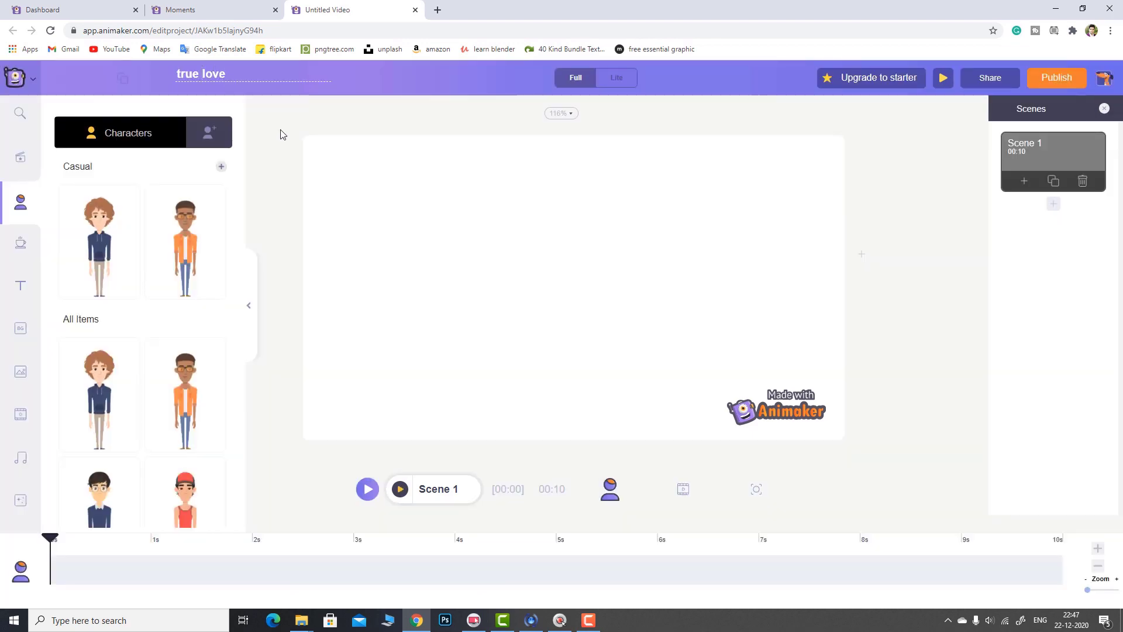
left_click(122, 64)
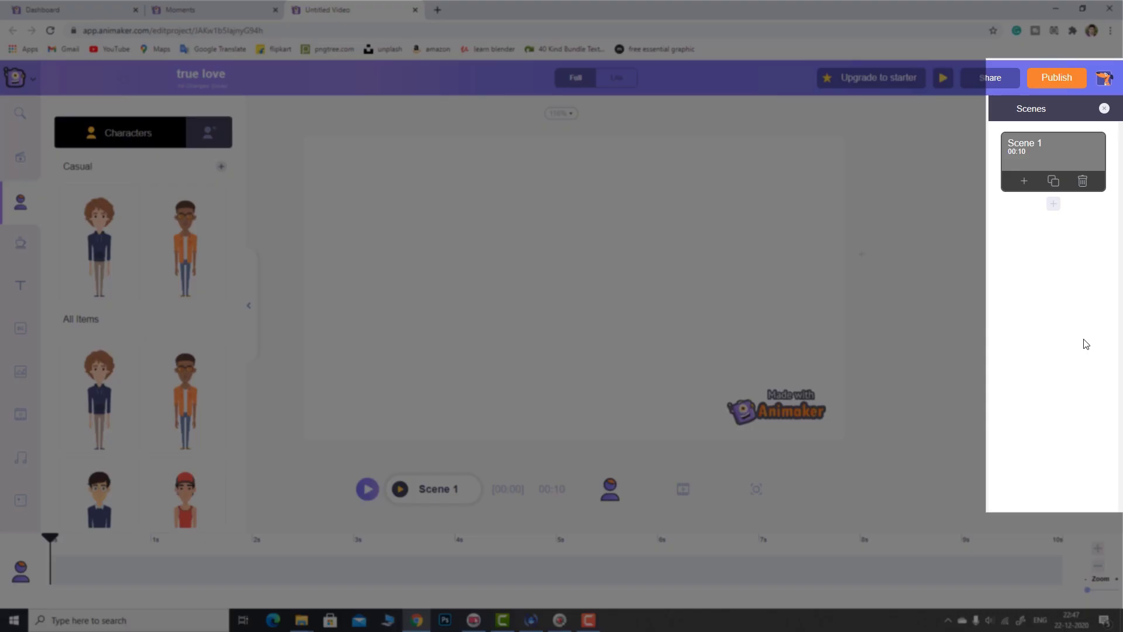
- Browse the ready-made characters in the library, including those marked as premium
left_click(1086, 344)
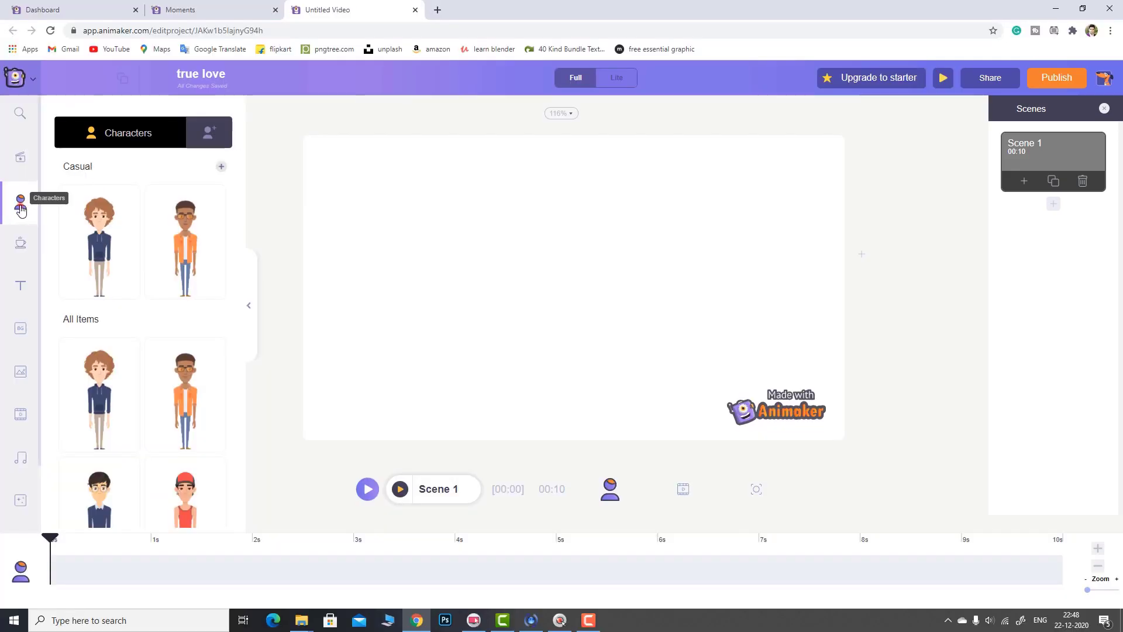
scroll(194, 397, "down", 5)
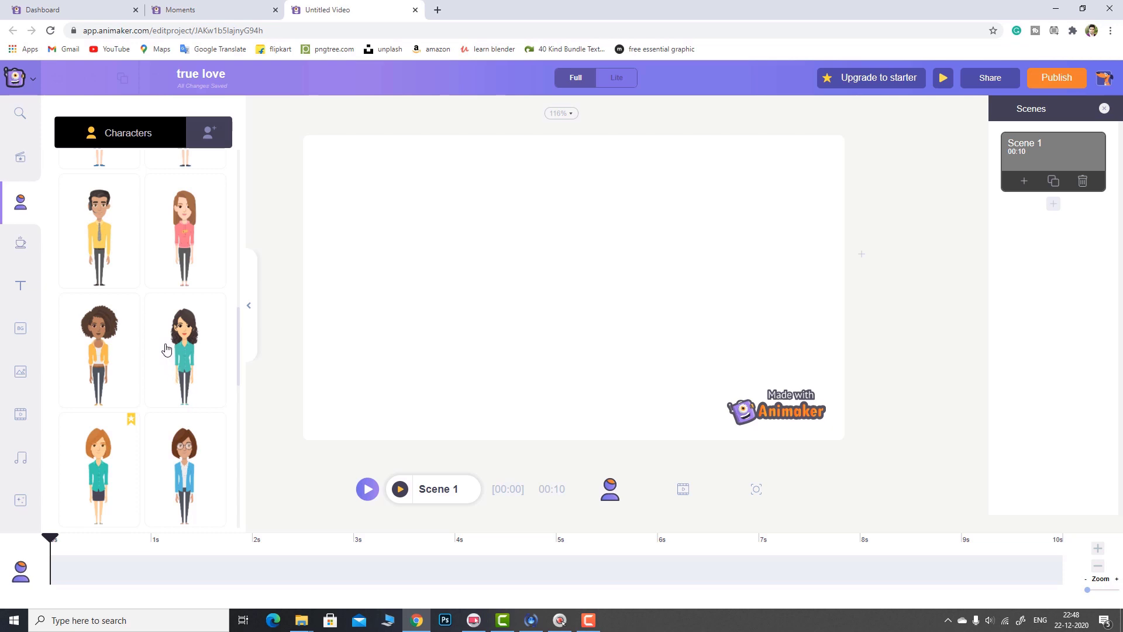
mouse_move(132, 430)
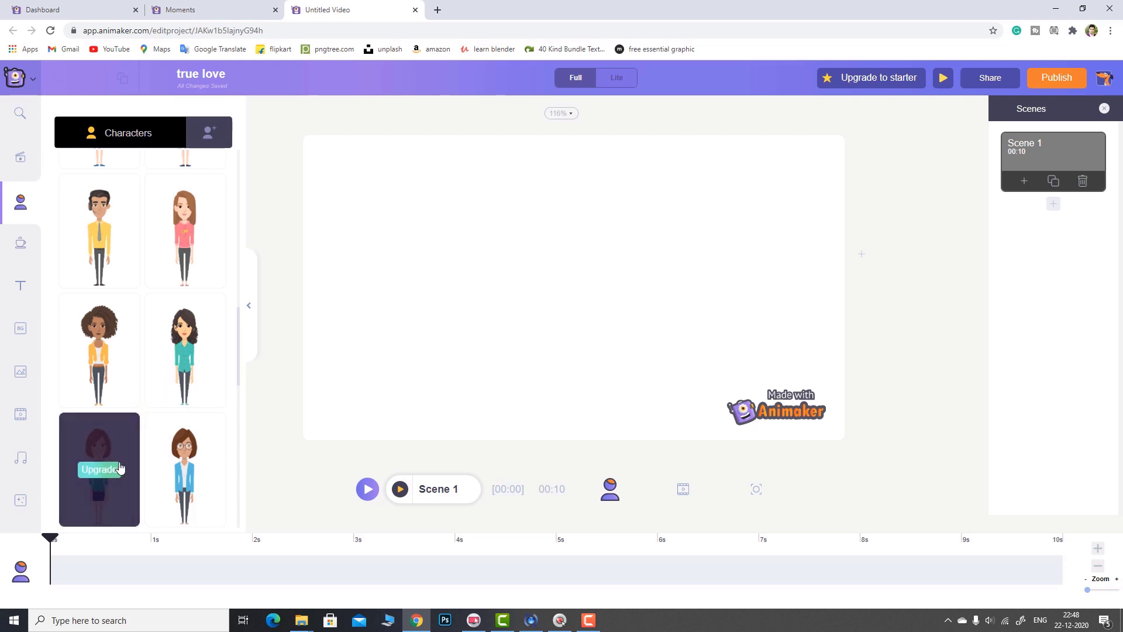
scroll(156, 281, "up", 3)
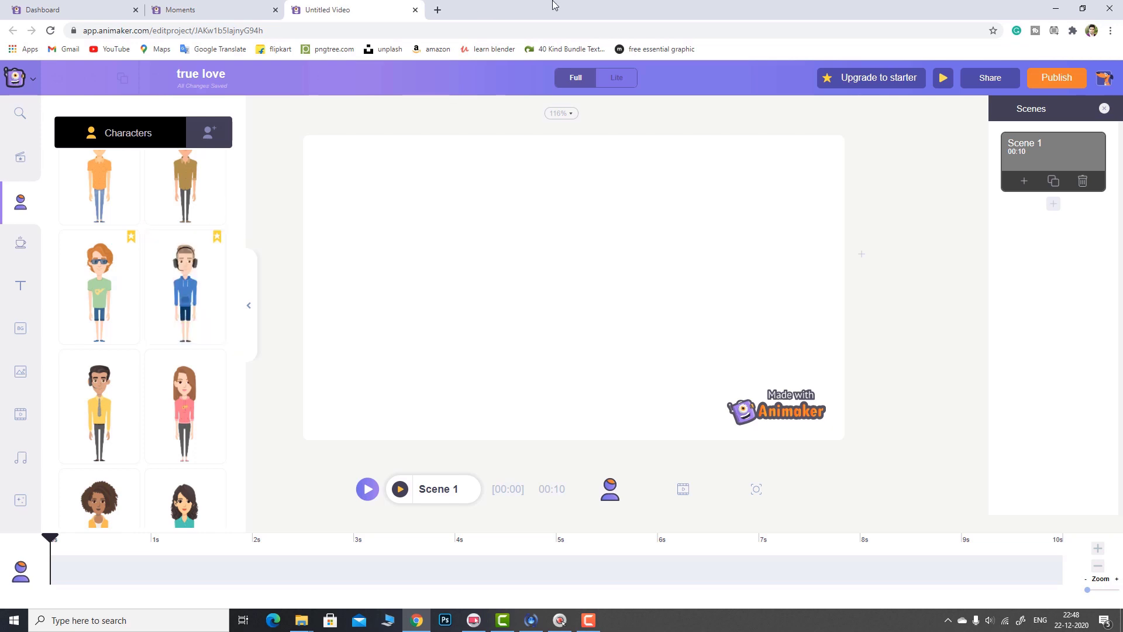
- View the Starter and Pro premium plans, close them, and look through the character library again
left_click(867, 80)
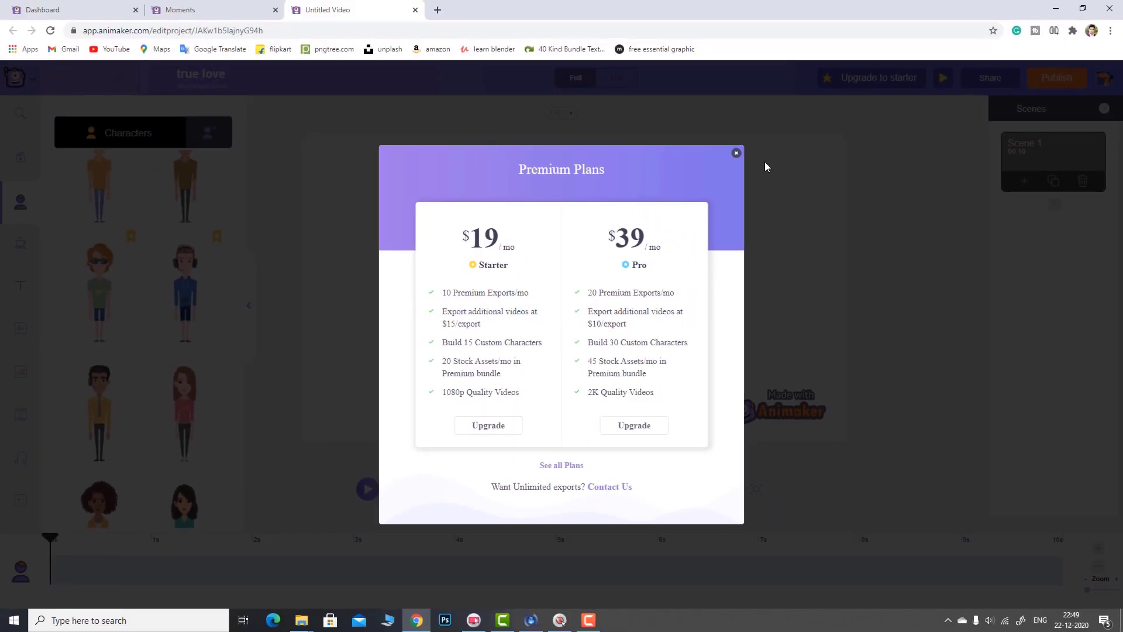
left_click(765, 166)
scroll(146, 233, "down", 5)
scroll(171, 246, "up", 1)
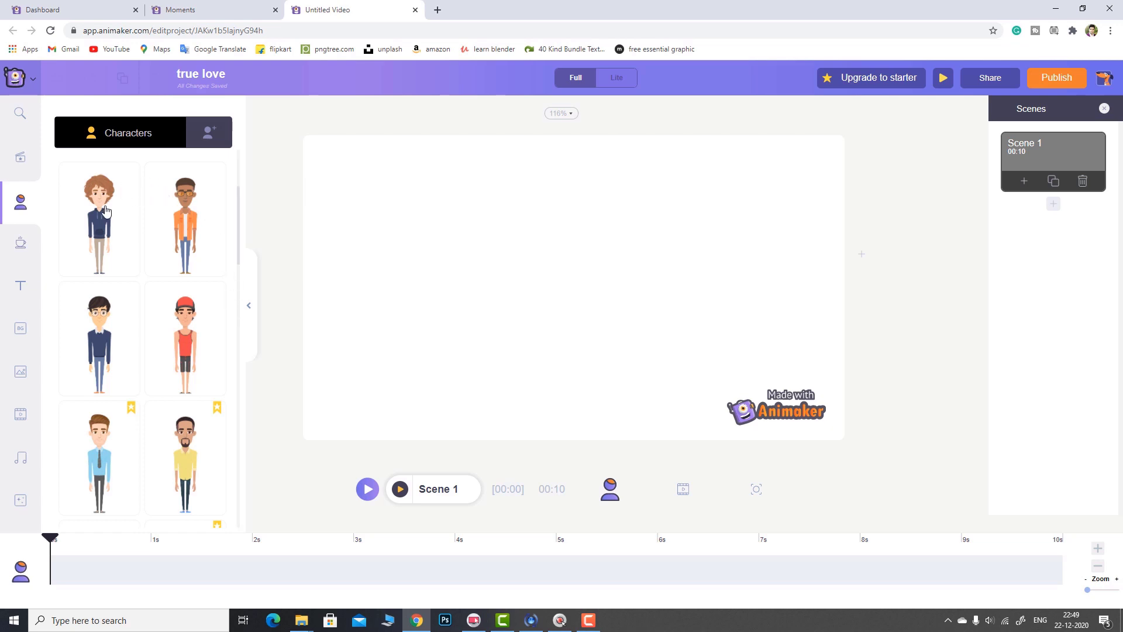
left_click(20, 202)
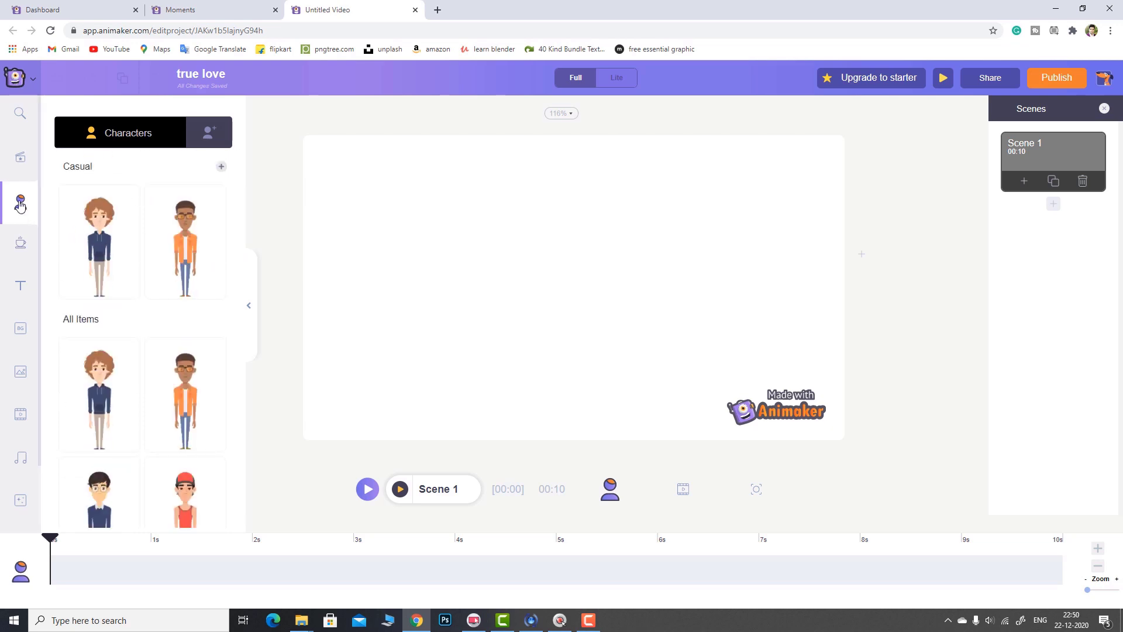
- Look over the template library and browse the property categories, from shapes and office items to emoji, furniture and technology
left_click(18, 163)
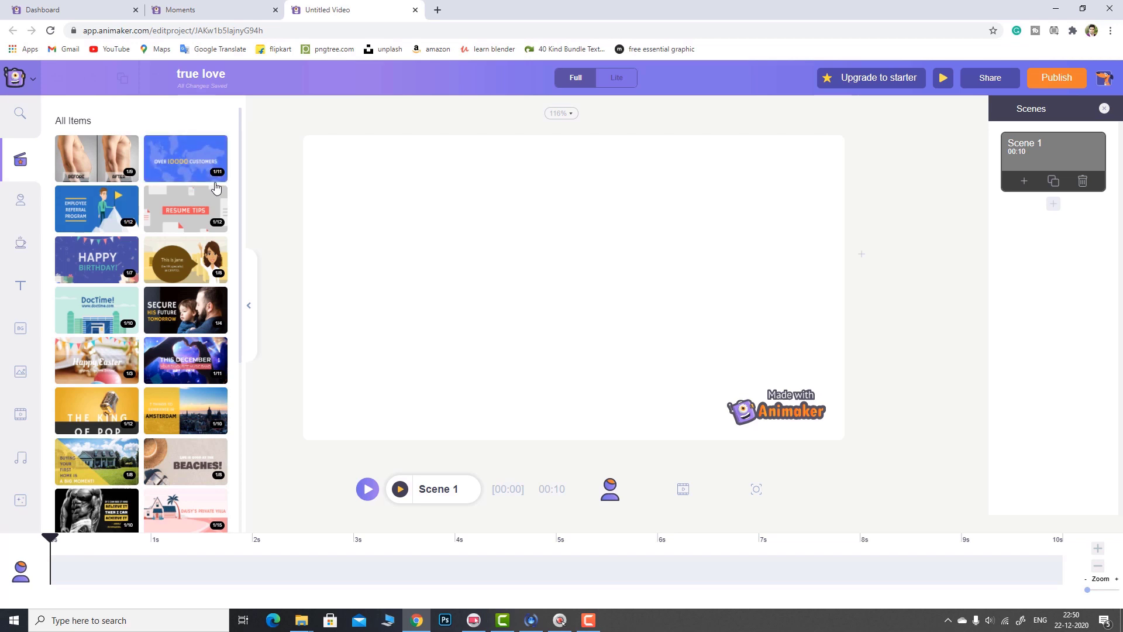
left_click(21, 208)
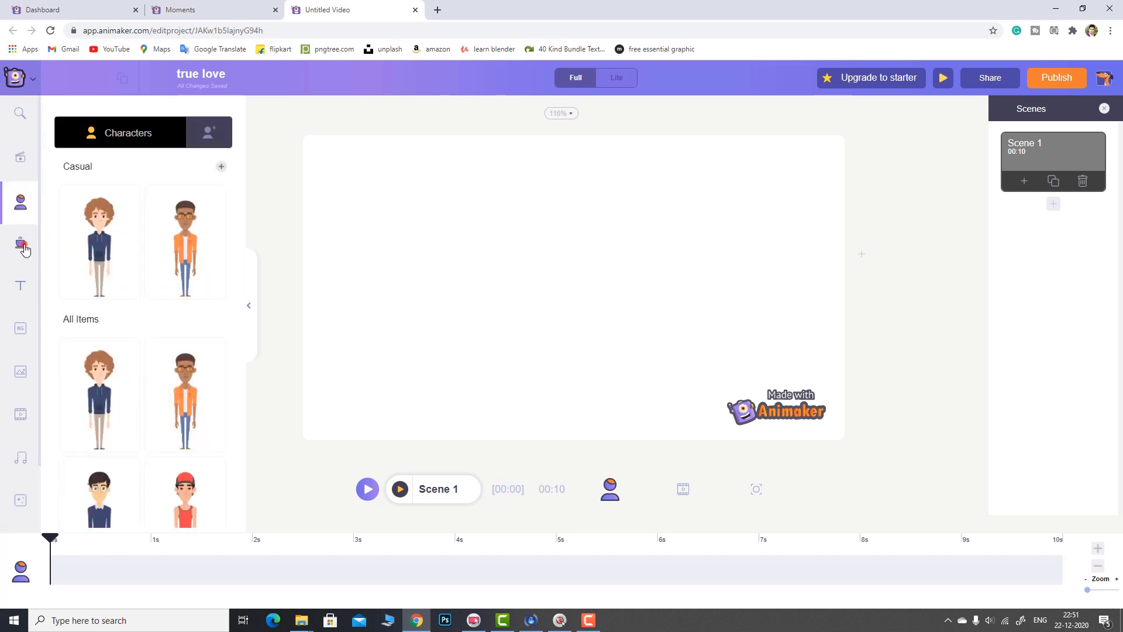
left_click(23, 249)
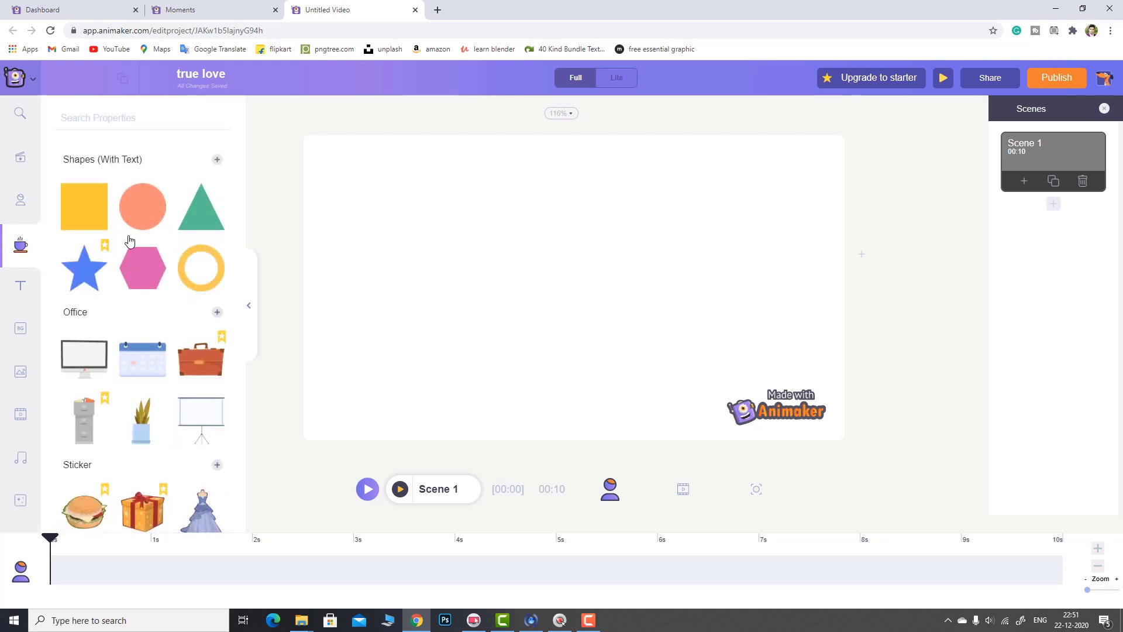
scroll(138, 242, "down", 4)
scroll(161, 248, "down", 3)
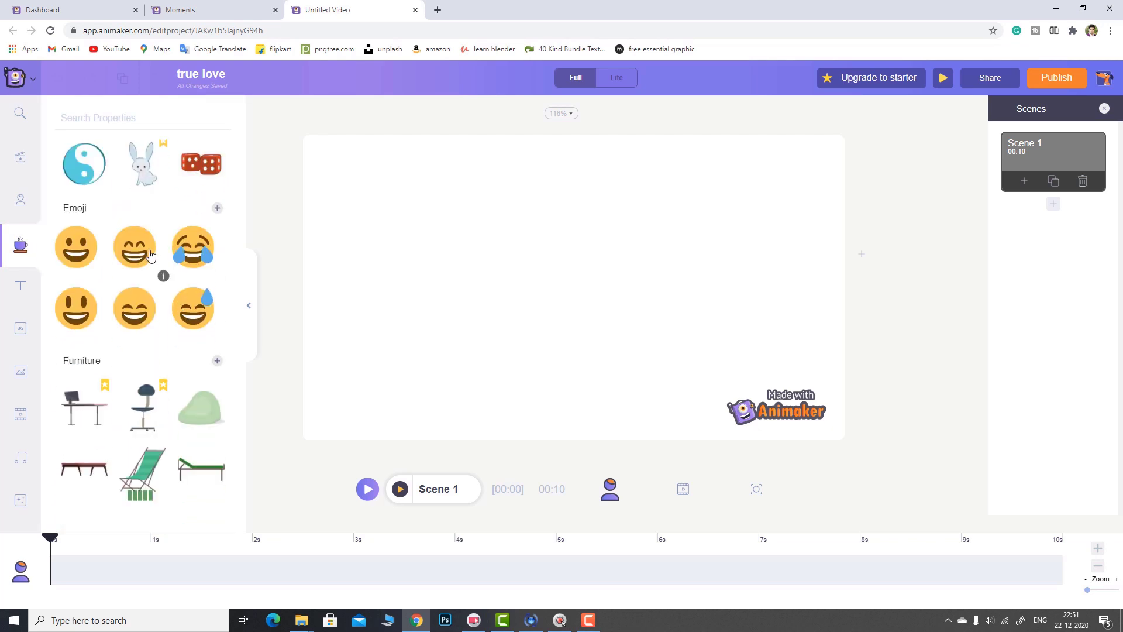
scroll(163, 252, "down", 4)
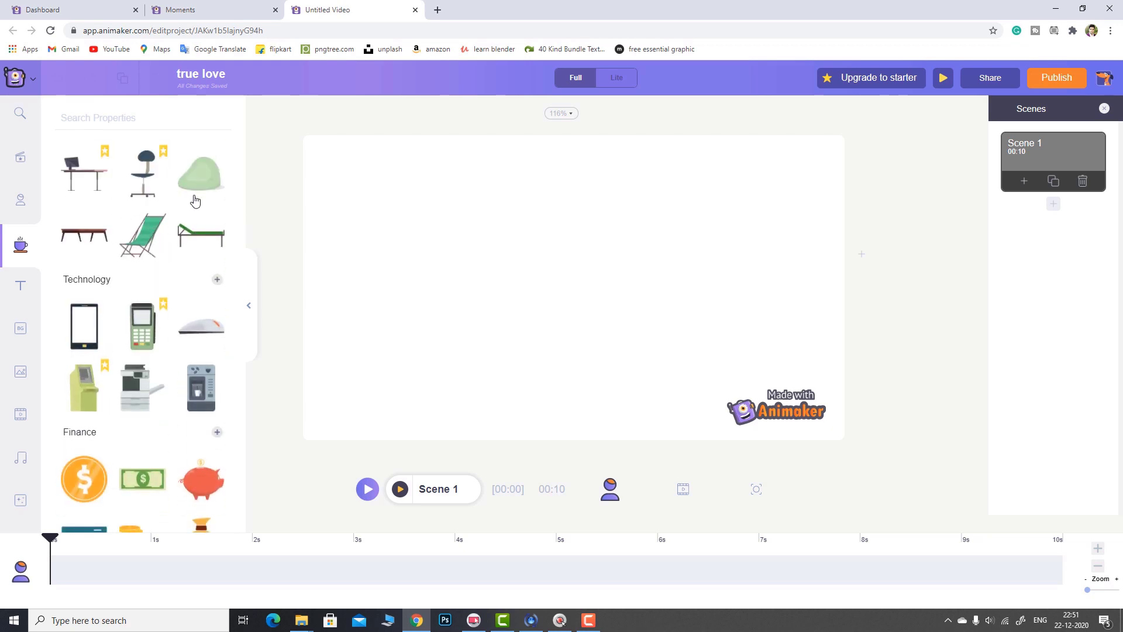
- Browse the remaining property categories, from food, school and healthcare to buildings, travel and transport
scroll(202, 288, "down", 9)
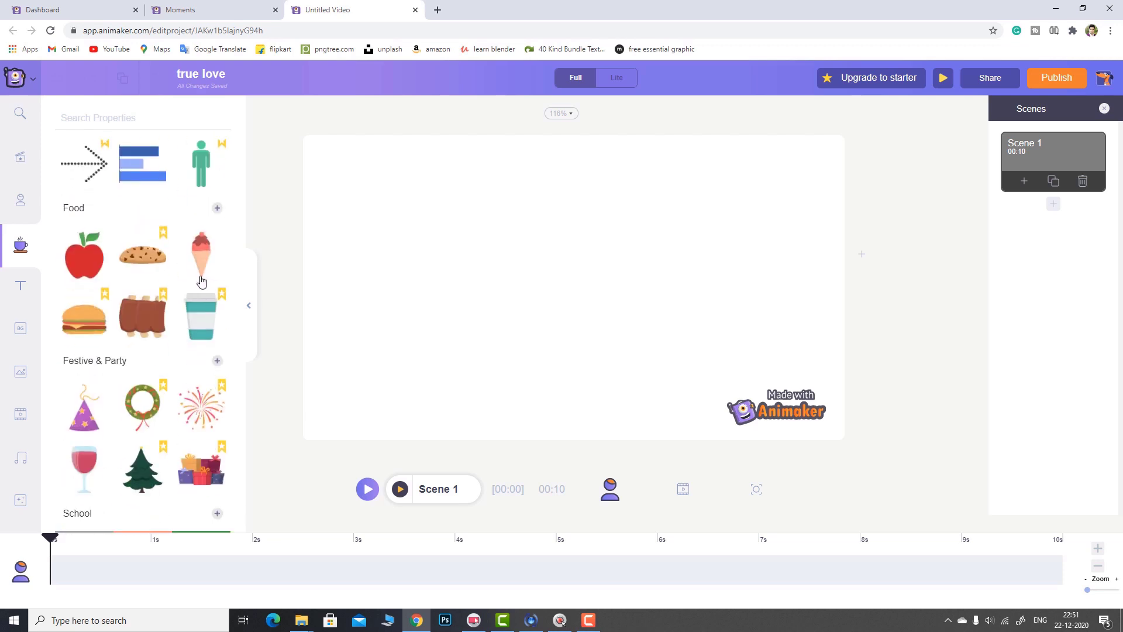
scroll(201, 277, "down", 5)
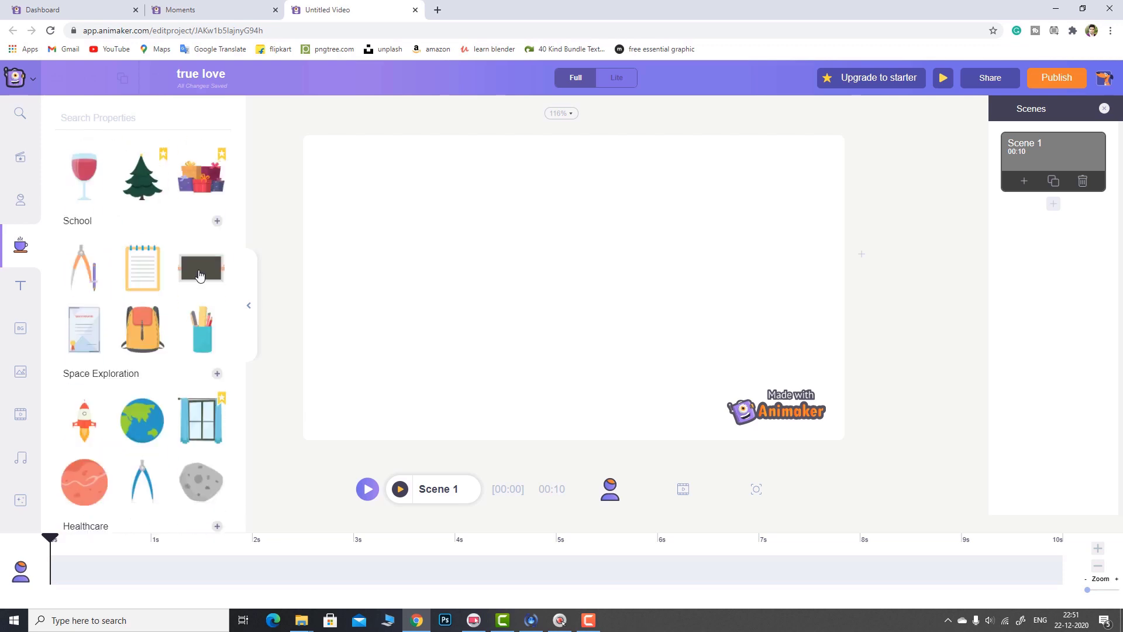
scroll(199, 275, "down", 17)
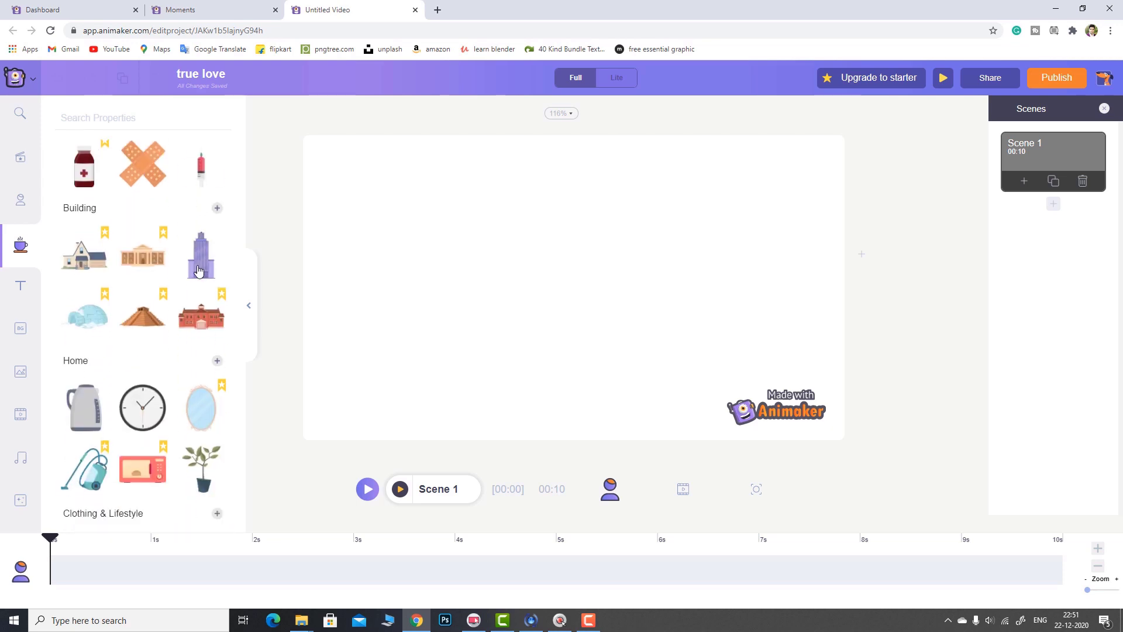
scroll(198, 273, "down", 5)
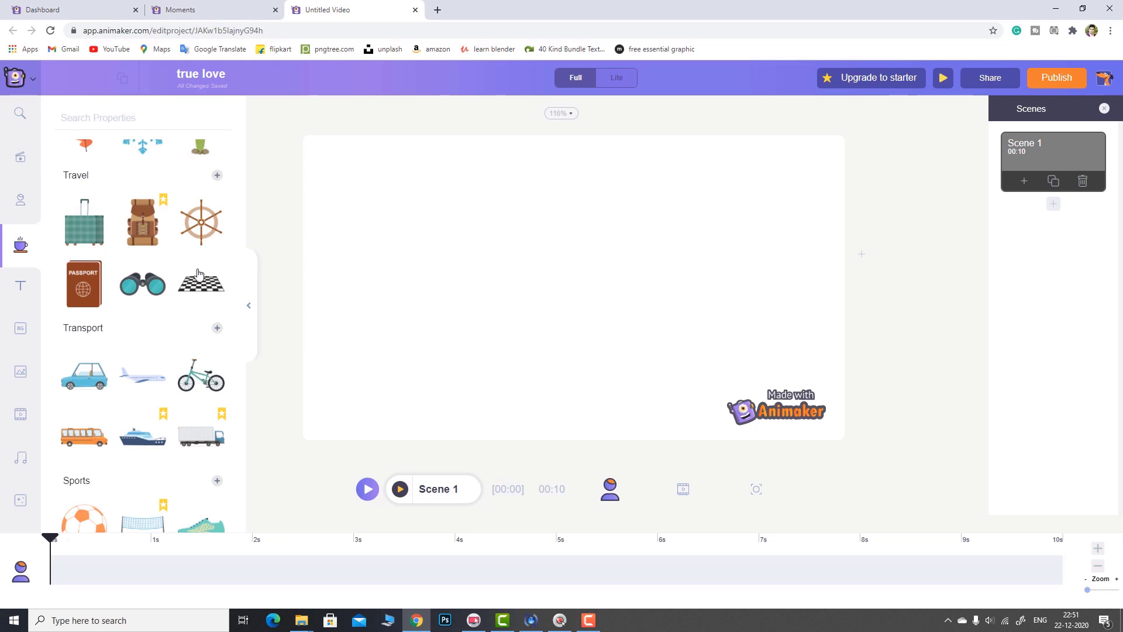
- Look over the ready-made text styles and browse the background categories, from office and photo to nature and public places
left_click(25, 275)
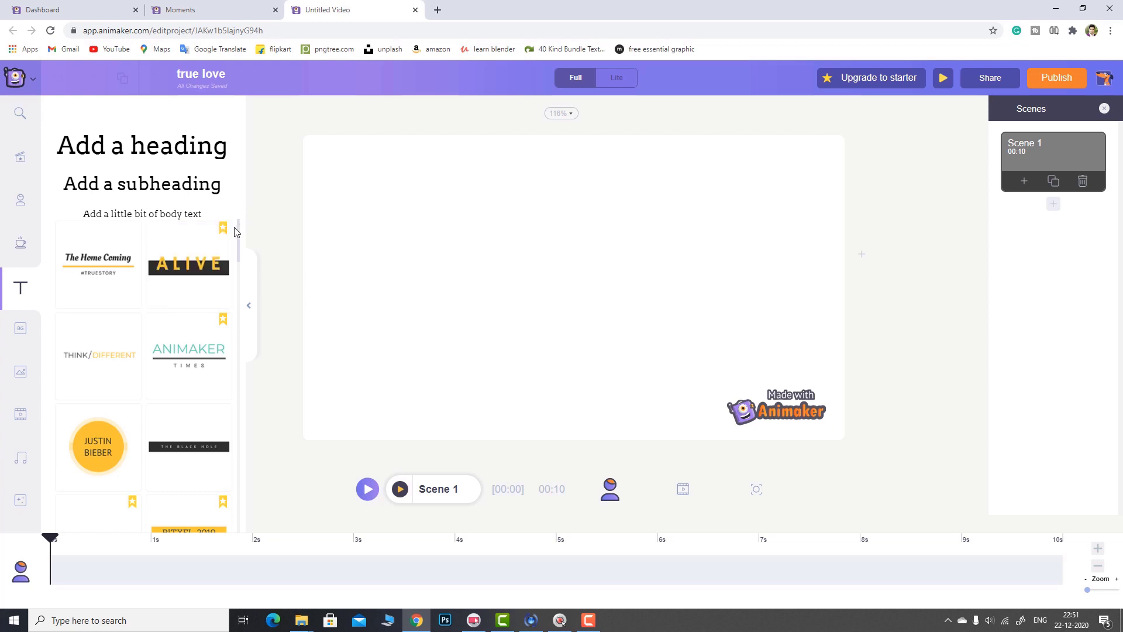
left_click_drag(238, 232, 236, 381)
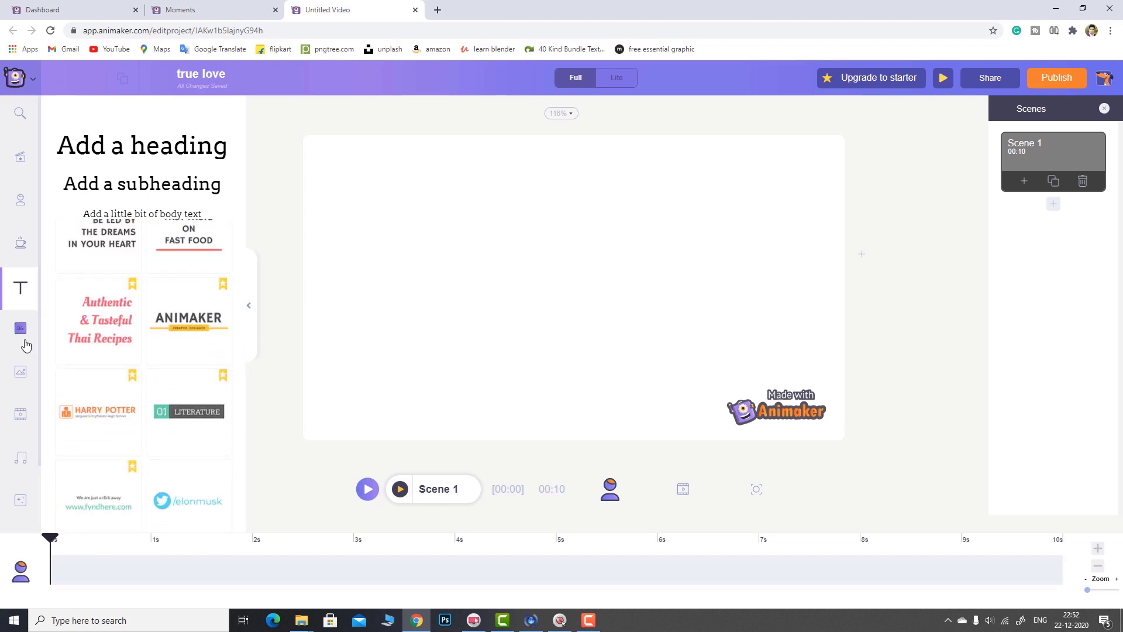
left_click(24, 341)
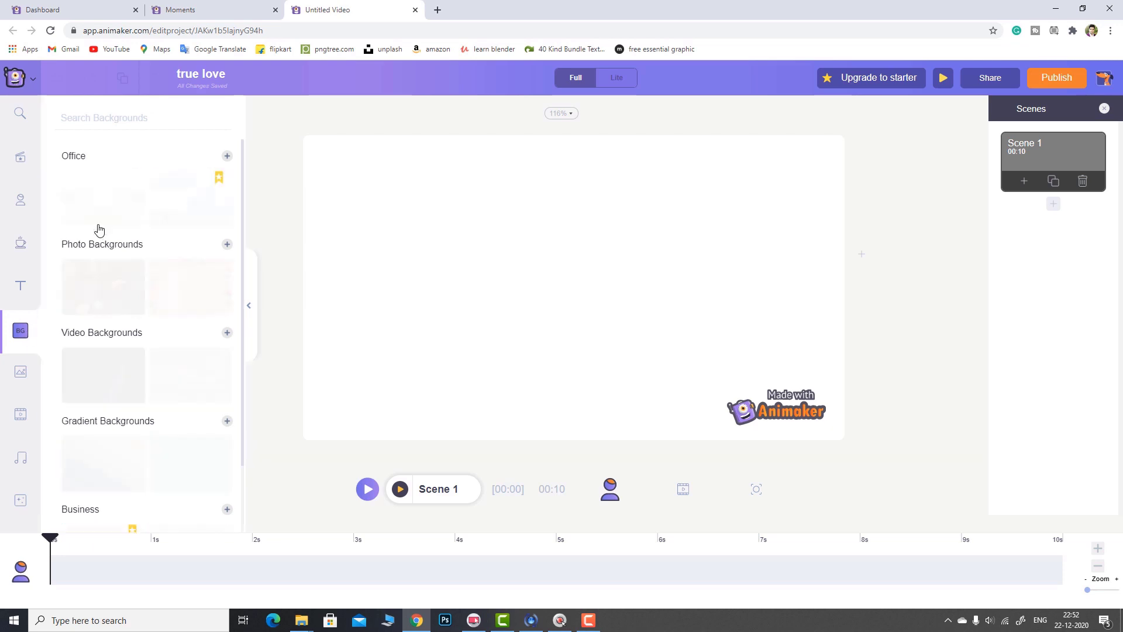
left_click(245, 159)
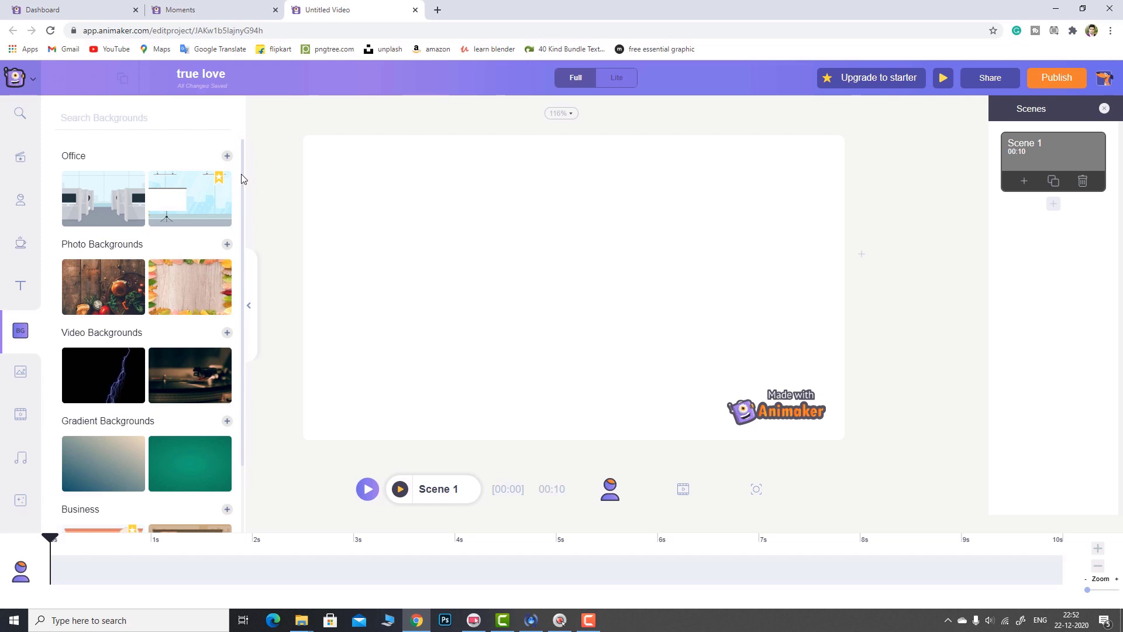
left_click(241, 173)
left_click_drag(243, 307, 243, 466)
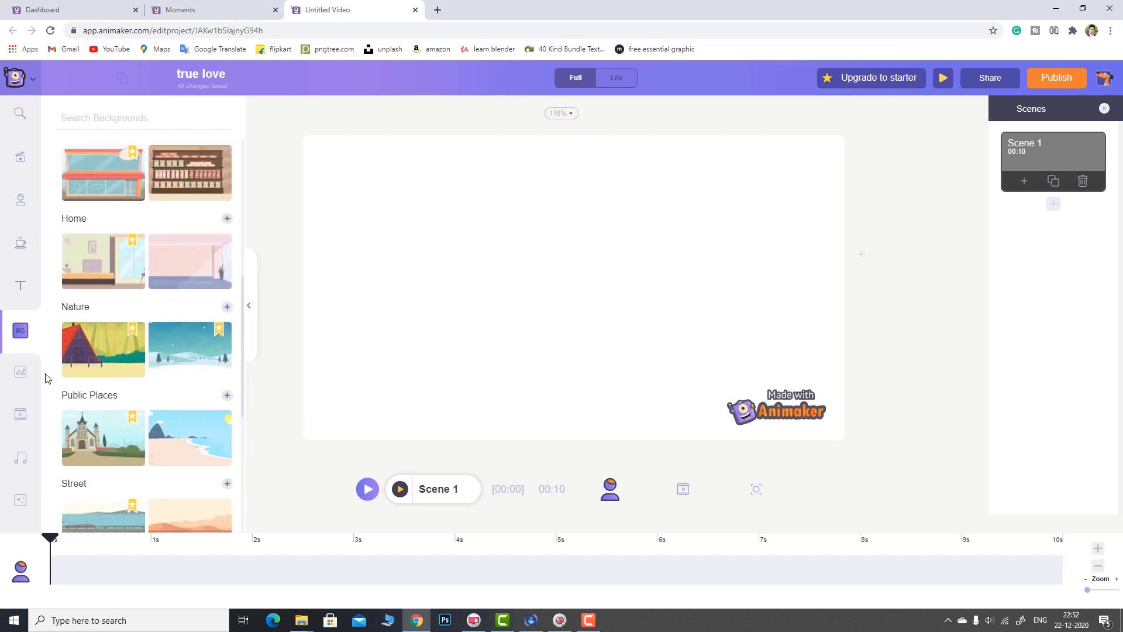
- Look through the stock images and the uploaded images, and view the video library
left_click(24, 374)
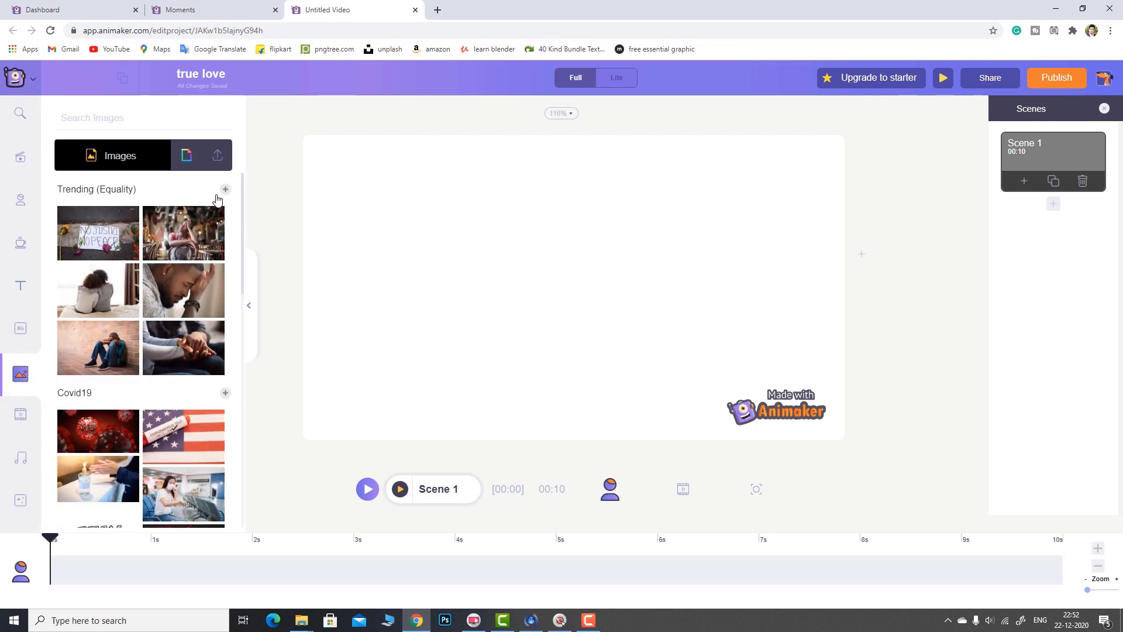
left_click_drag(244, 185, 196, 157)
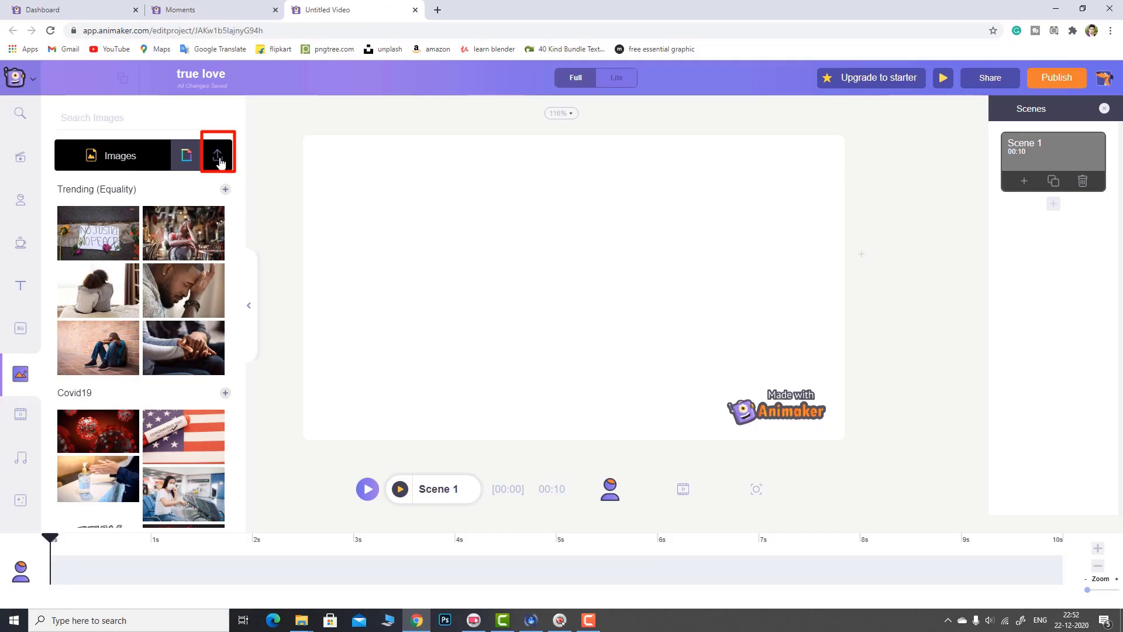
left_click(217, 156)
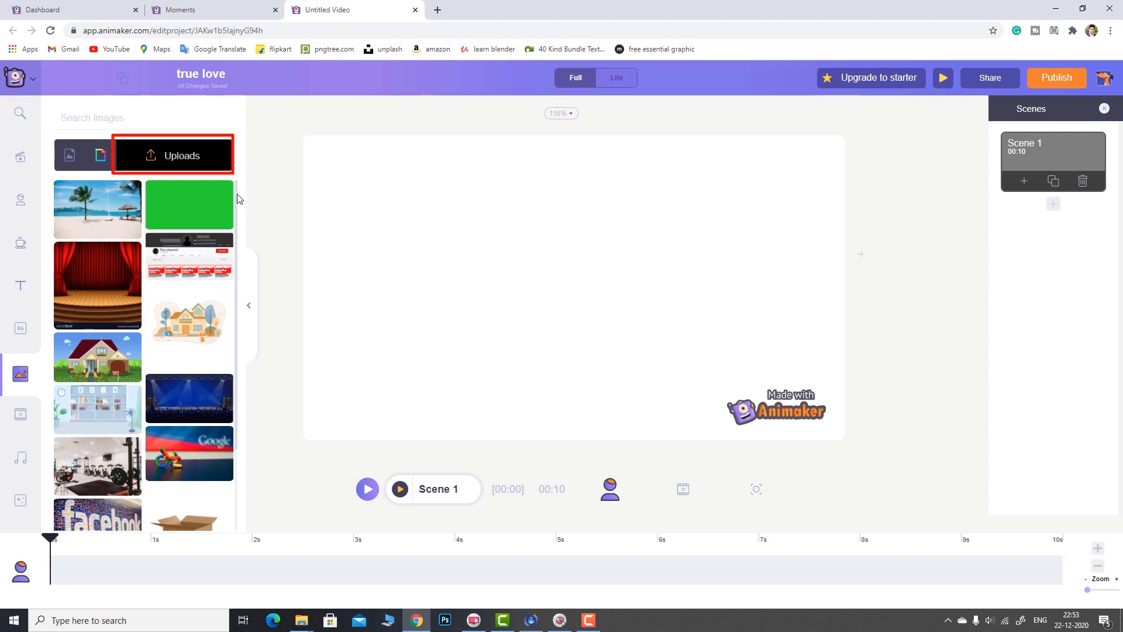
scroll(237, 199, "down", 3)
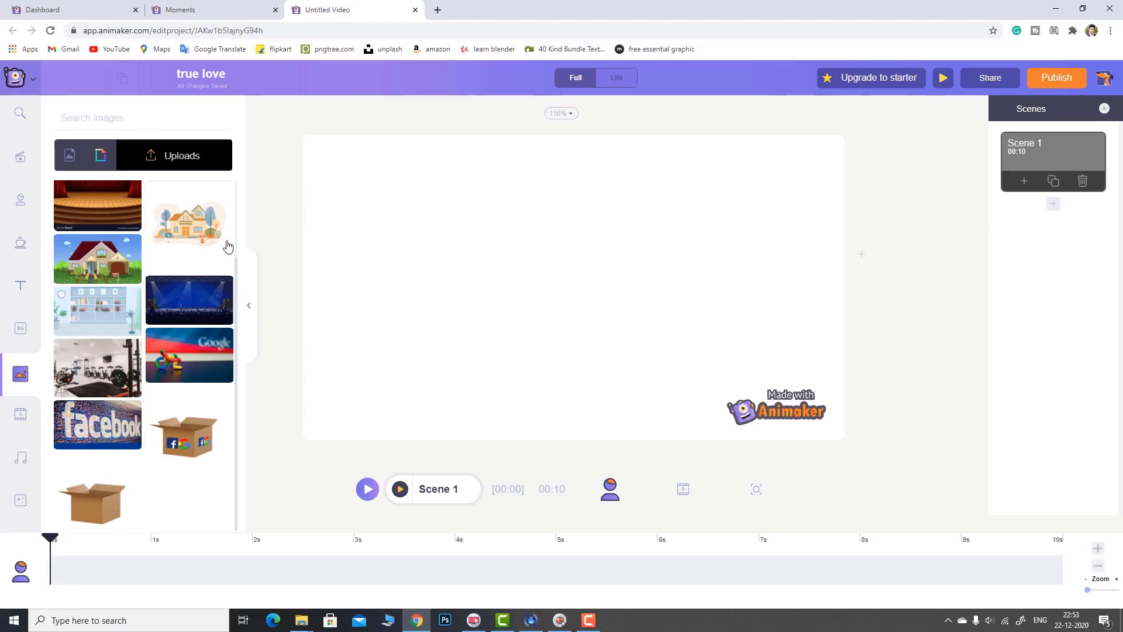
scroll(237, 251, "up", 3)
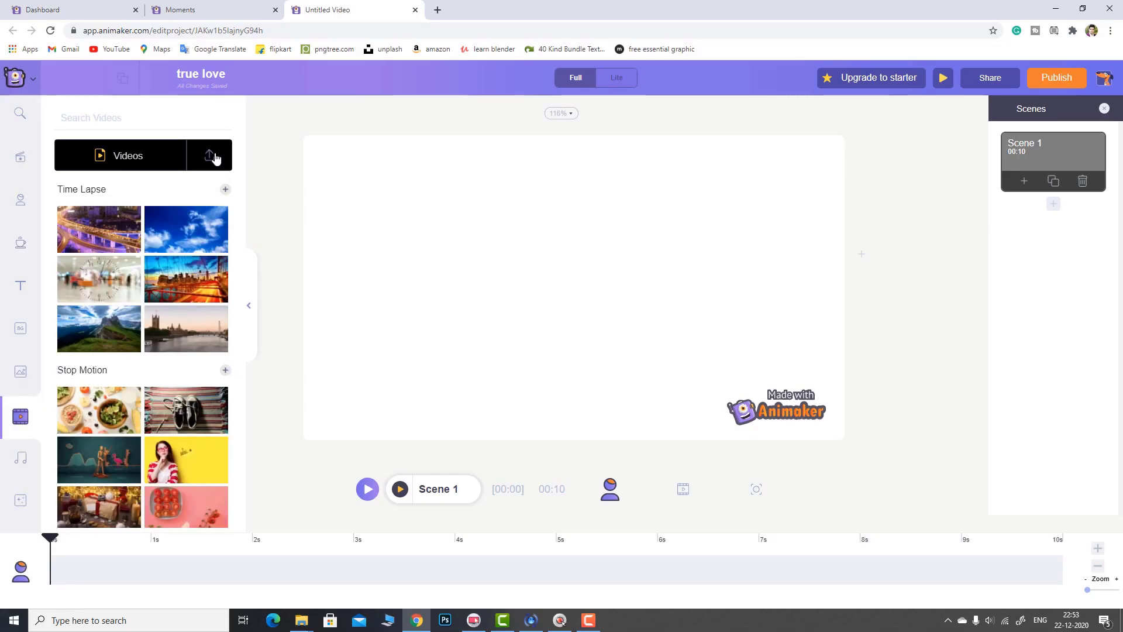
- Browse the music library categories, from motivational videos to cartoons and storytelling
left_click(16, 463)
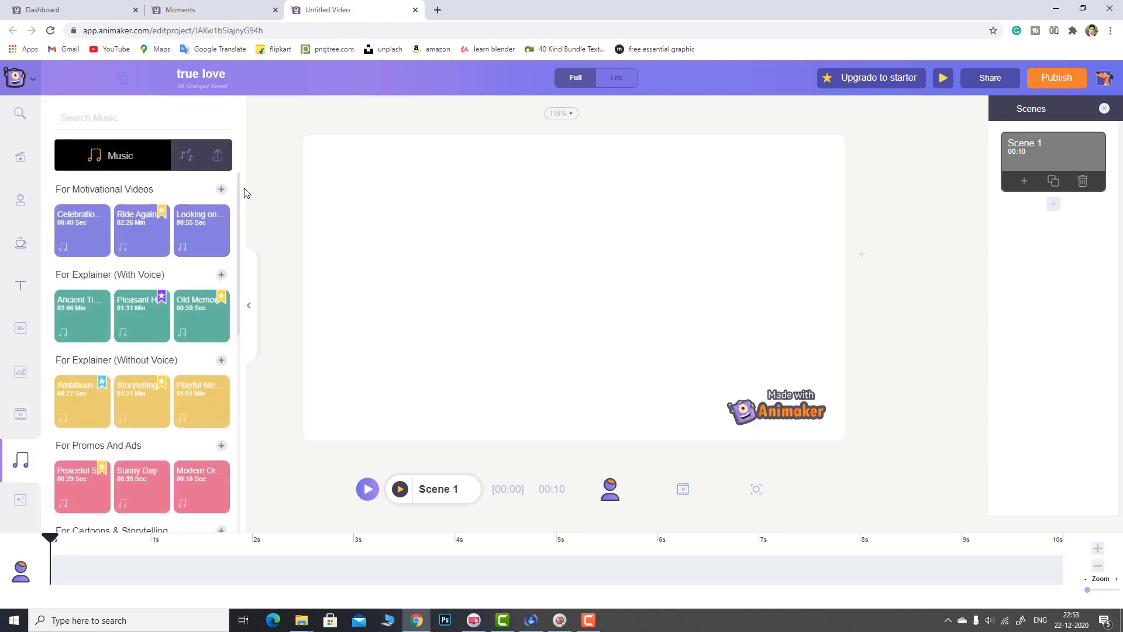
left_click_drag(238, 180, 240, 225)
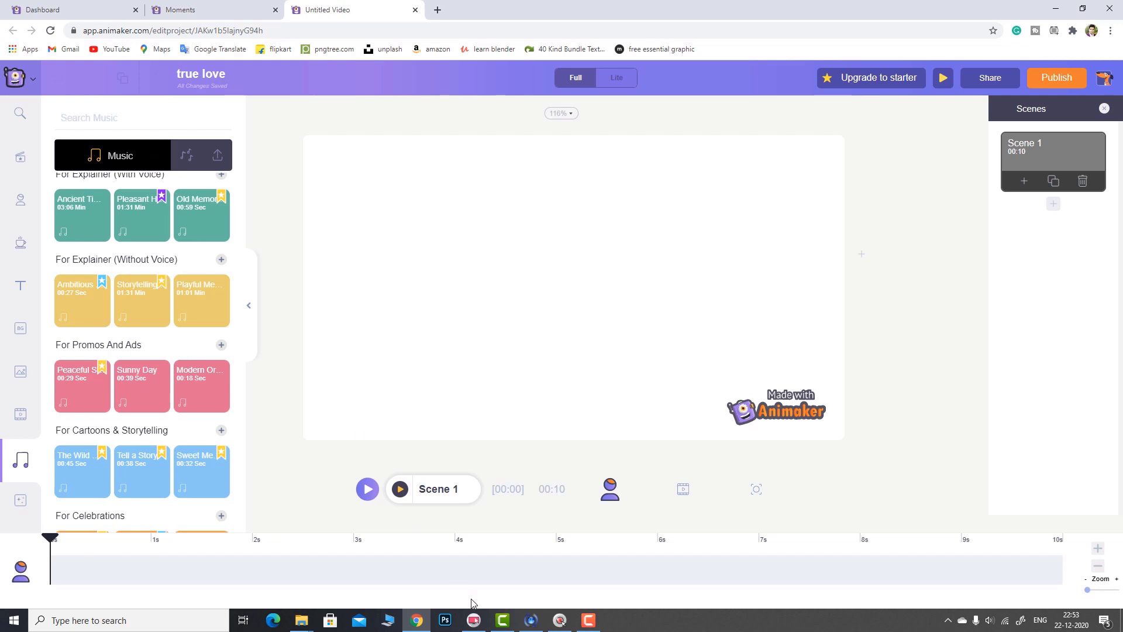
scroll(23, 410, "down", 1)
- Browse the special effects library and view the uploaded files
left_click(28, 419)
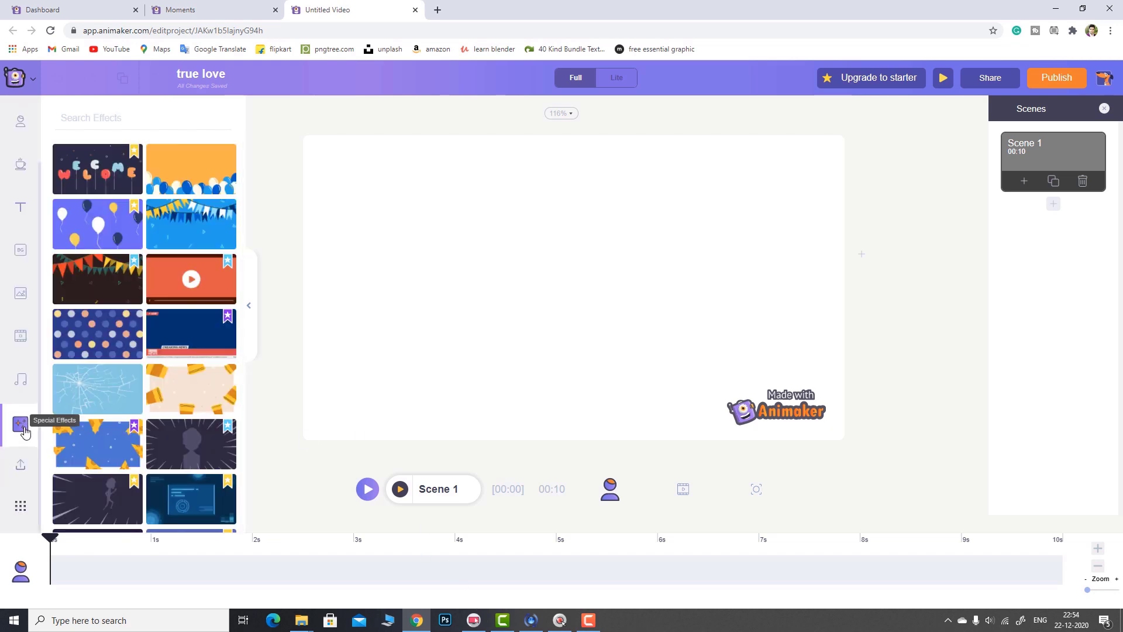
scroll(134, 307, "down", 10)
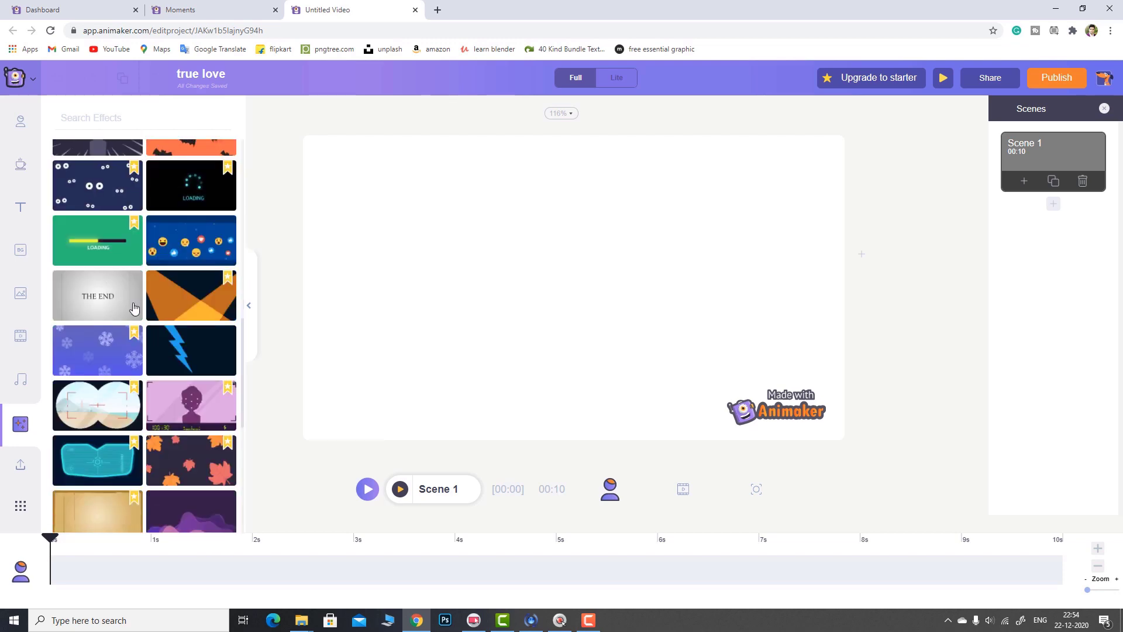
scroll(133, 307, "down", 5)
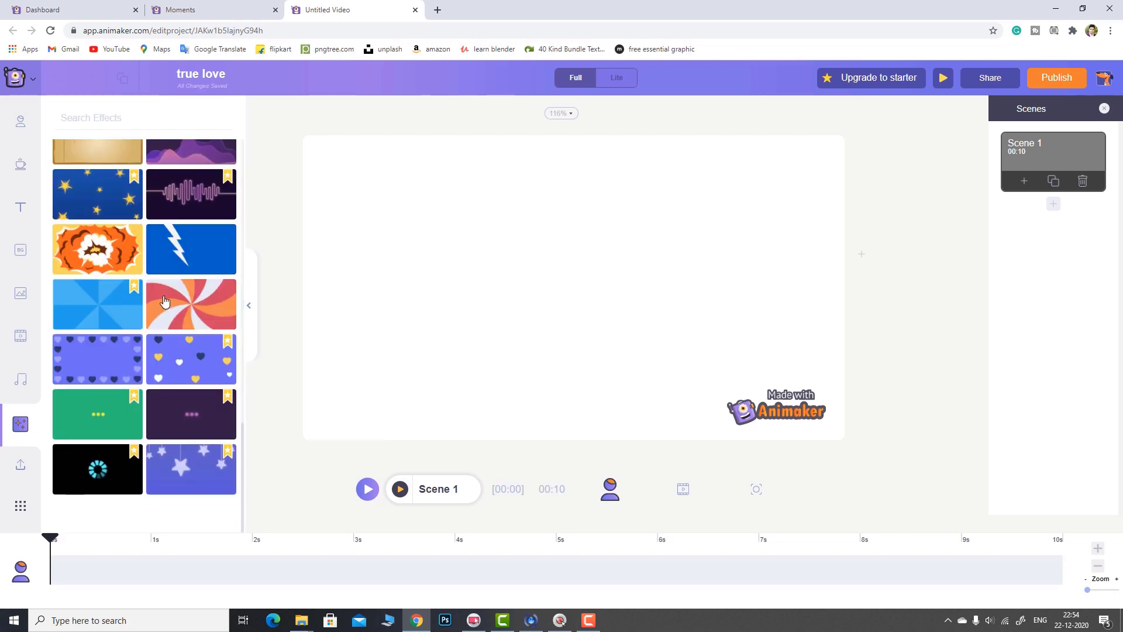
left_click(20, 467)
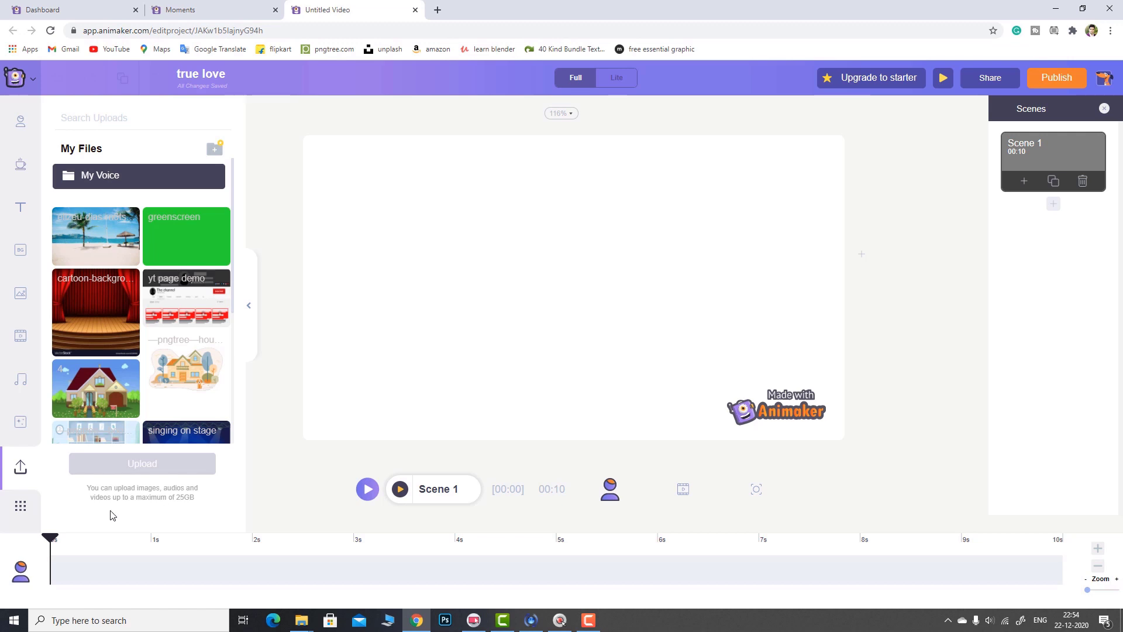
- Start creating a custom character from the My Characters collection and choose the male gender
left_click(21, 121)
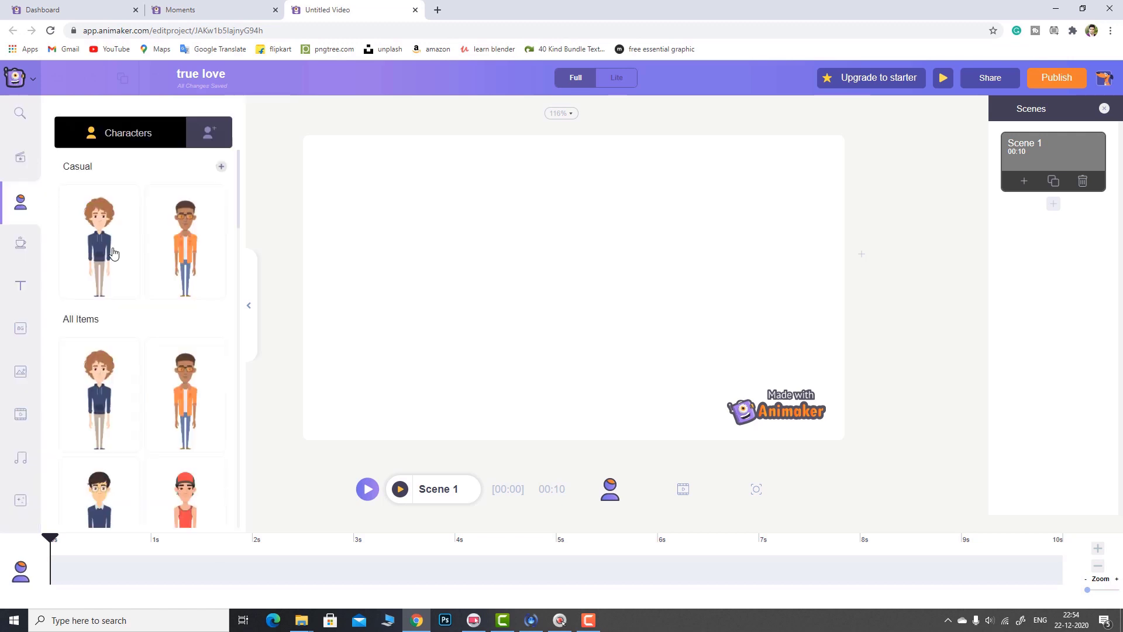
left_click(209, 134)
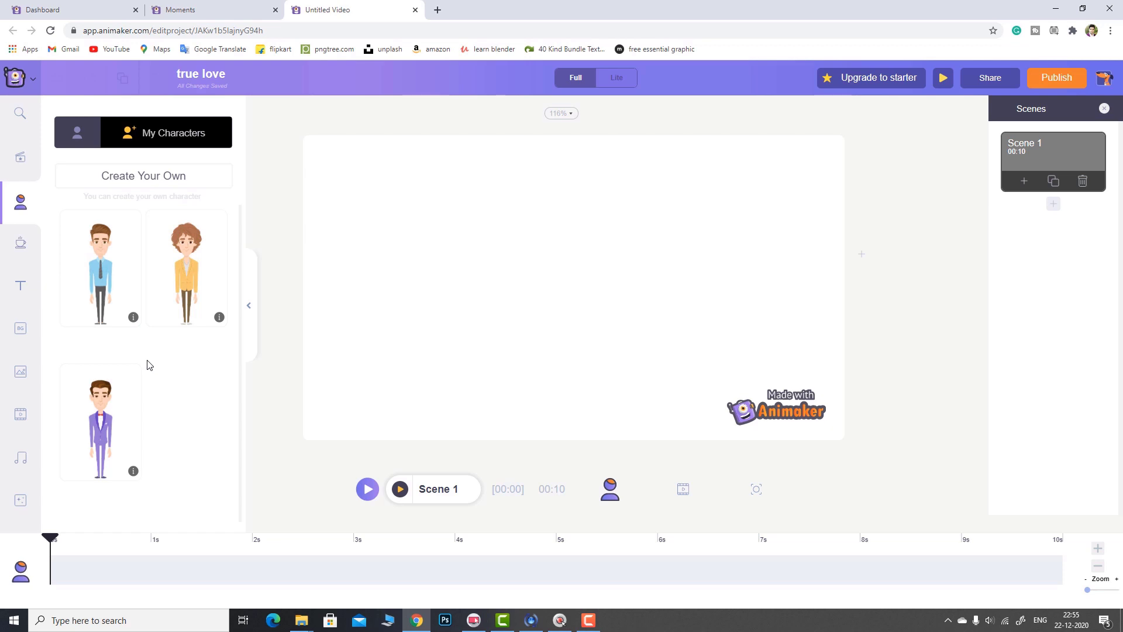
left_click(145, 185)
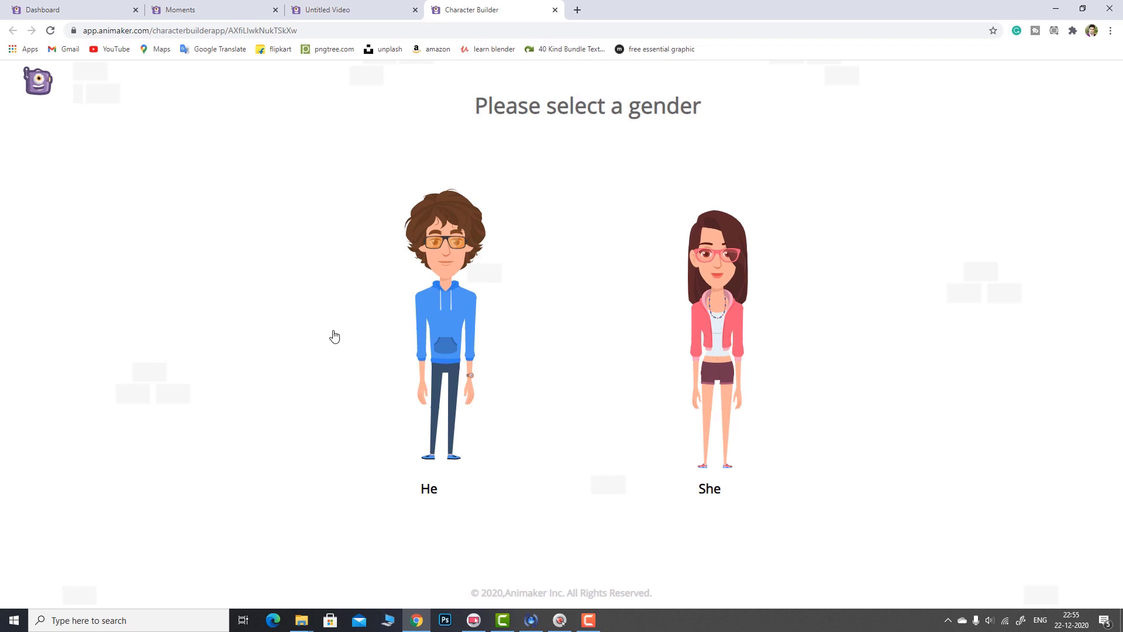
left_click(524, 347)
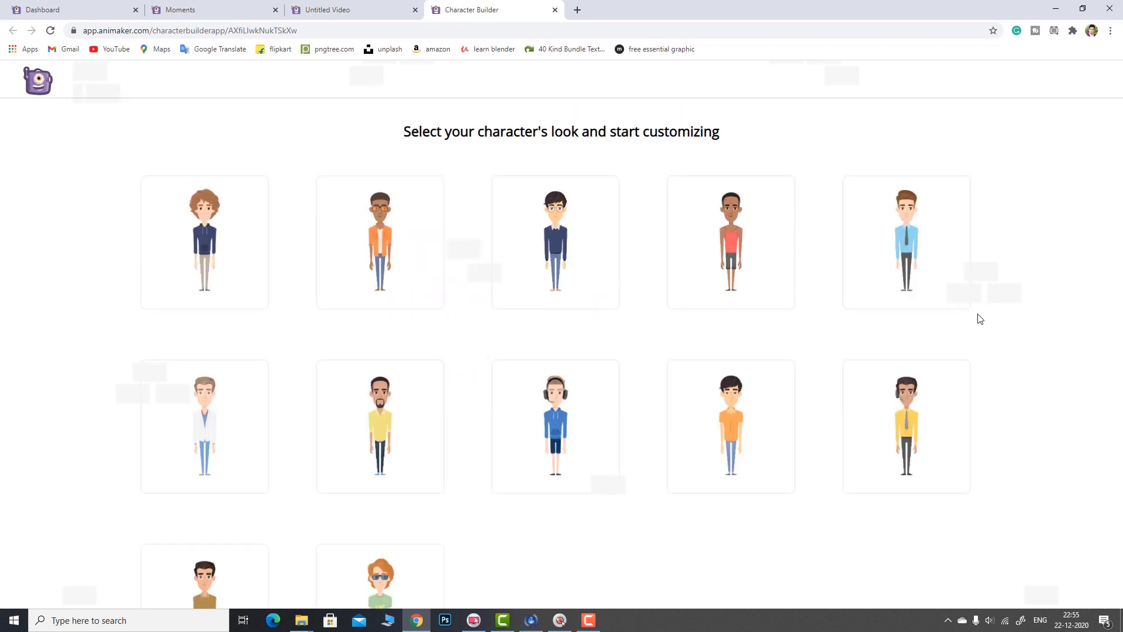
- Look over the preset male looks and choose the curly-haired one in the navy hoodie for customizing
scroll(977, 318, "down", 1)
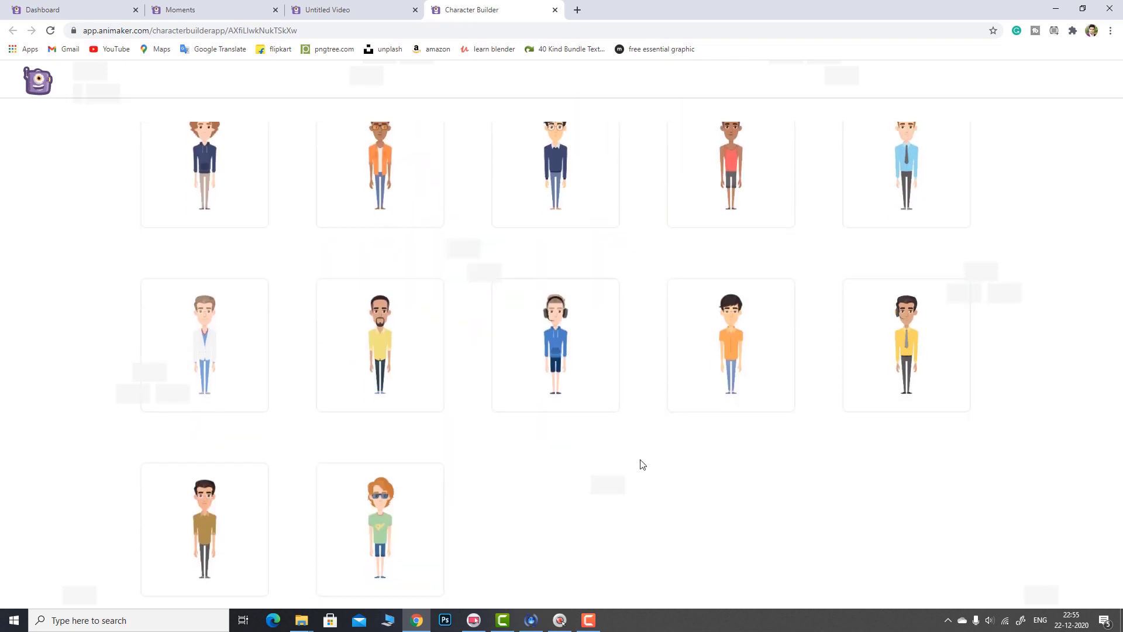
scroll(659, 493, "up", 1)
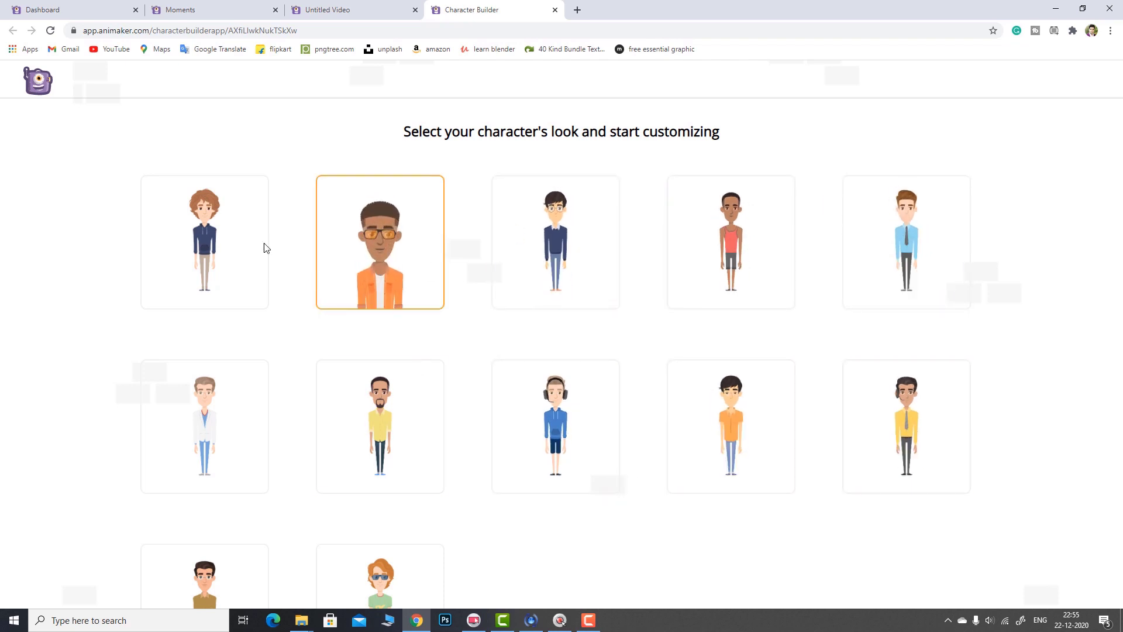
left_click(234, 241)
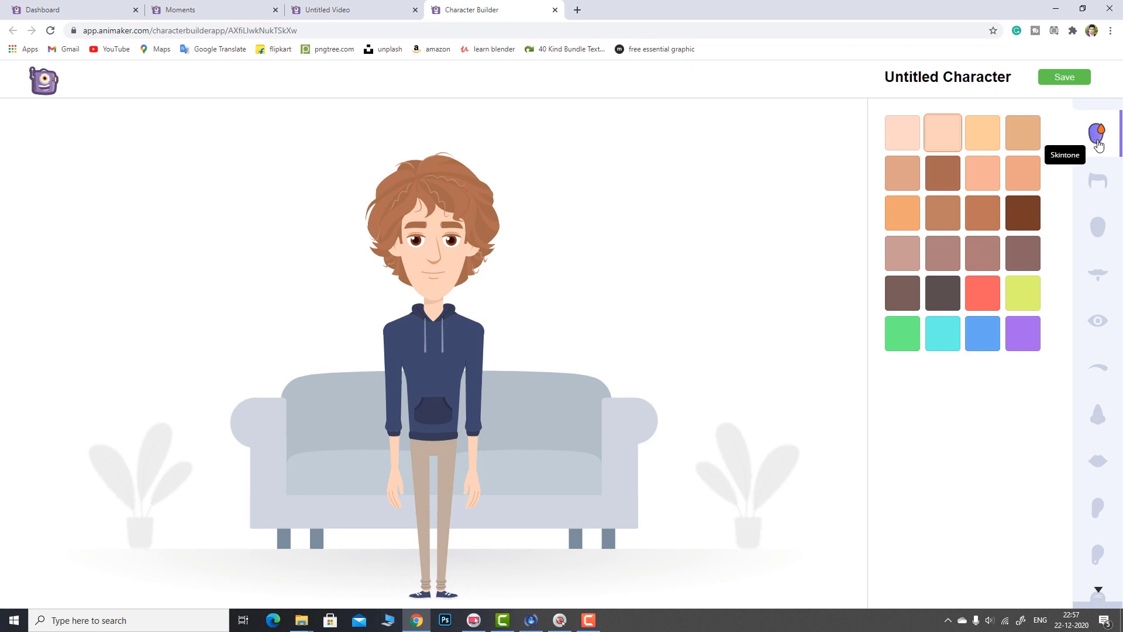
- Try brown, pale, red and yellow-green skin tones on the character, and apply the light yellow-orange one
left_click(943, 174)
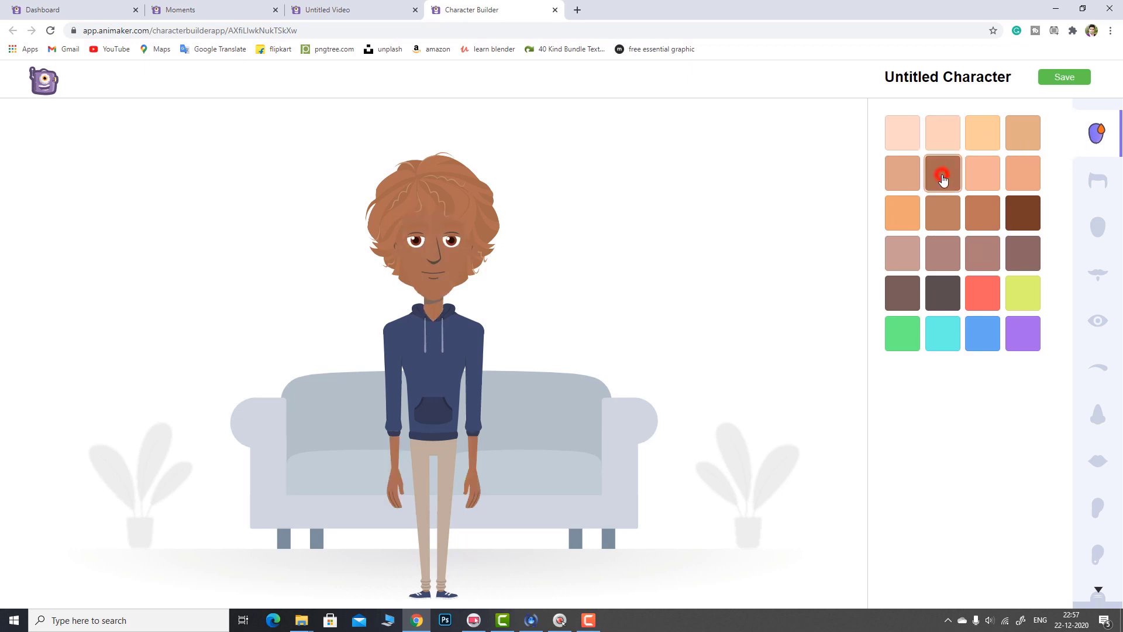
left_click(904, 133)
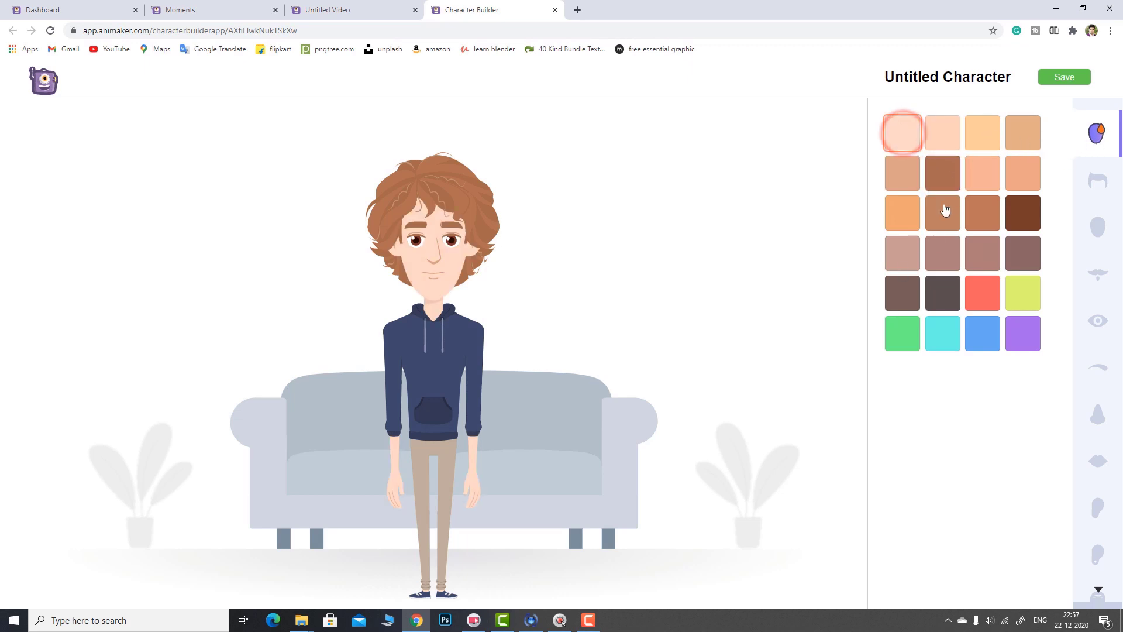
left_click(993, 300)
left_click(1029, 284)
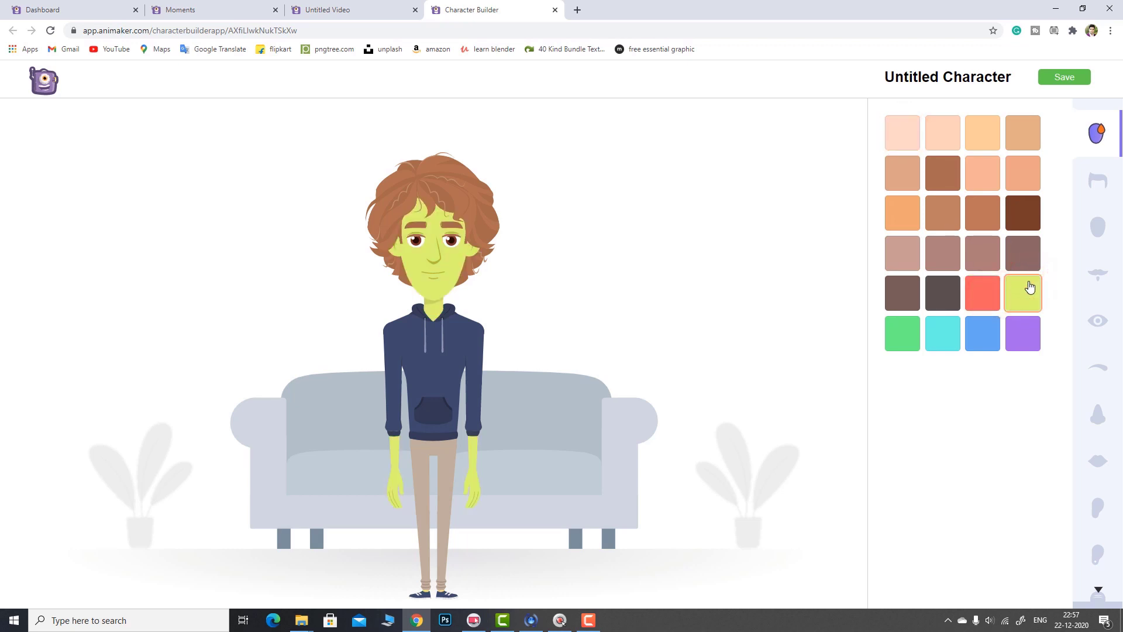
left_click(985, 142)
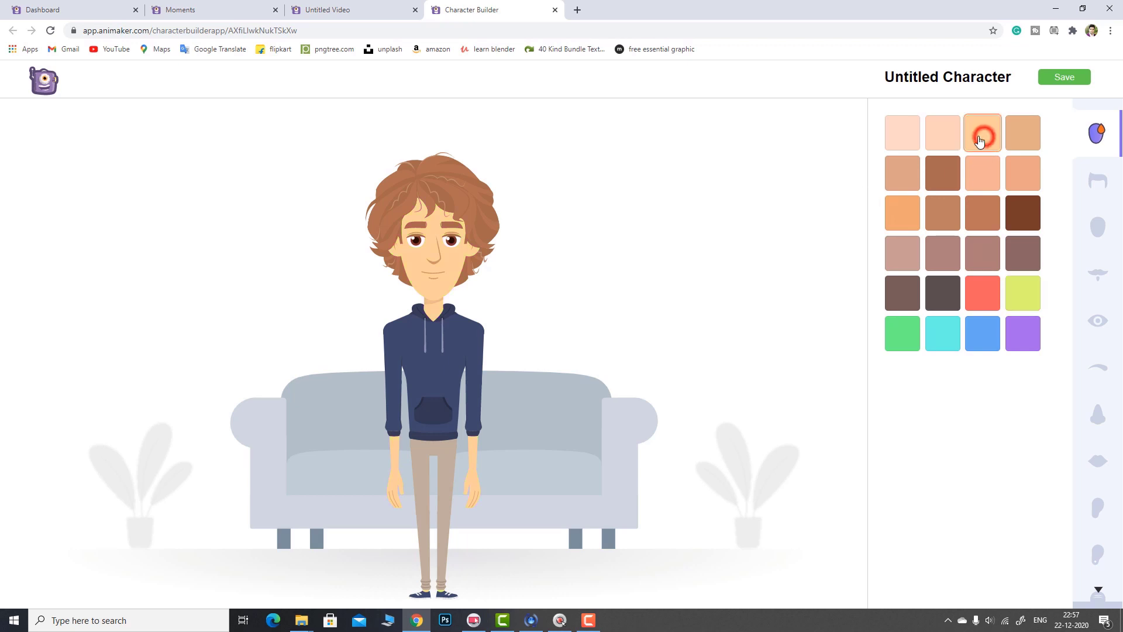
- Try the wavy dark-brown hairstyle on the character, and apply the bald style with orange side hair
left_click(1092, 176)
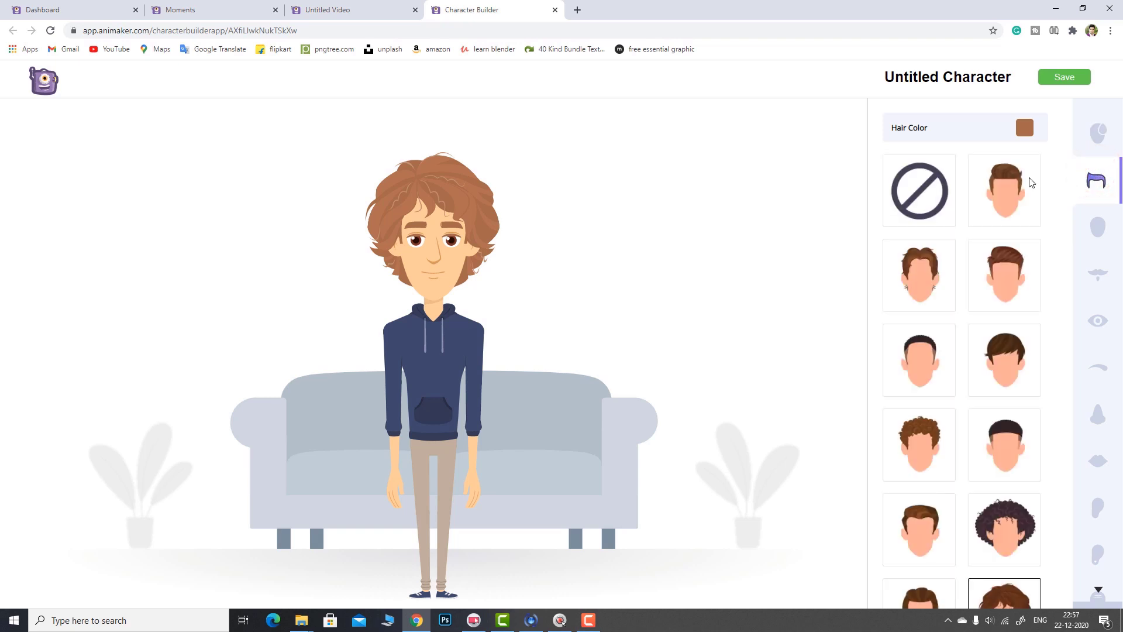
scroll(1030, 183, "down", 8)
left_click(932, 271)
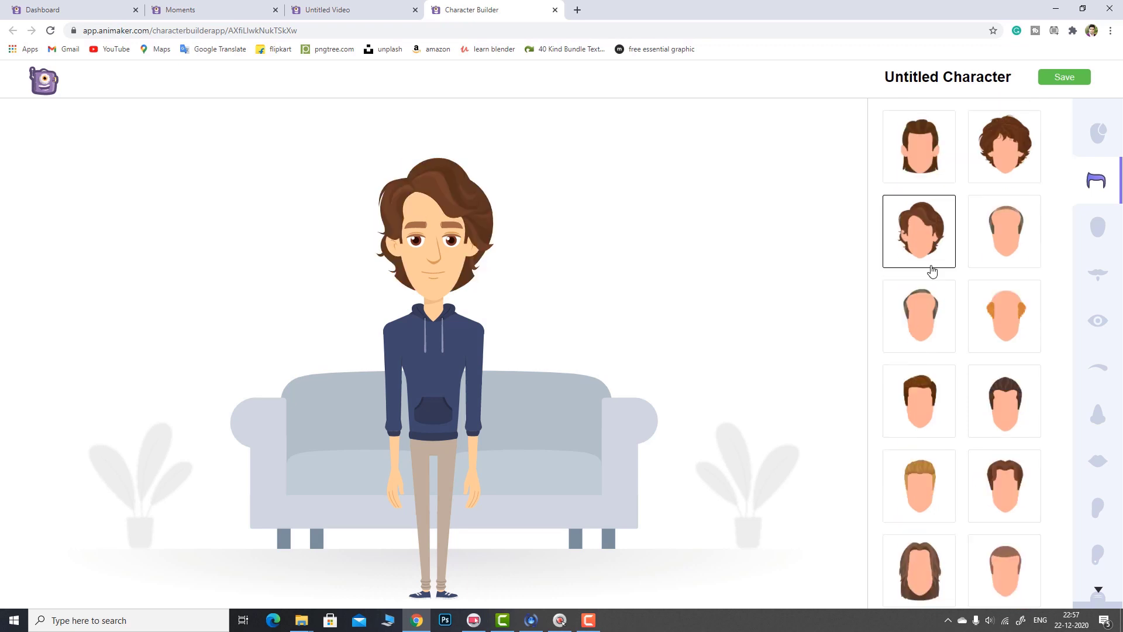
scroll(943, 311, "down", 3)
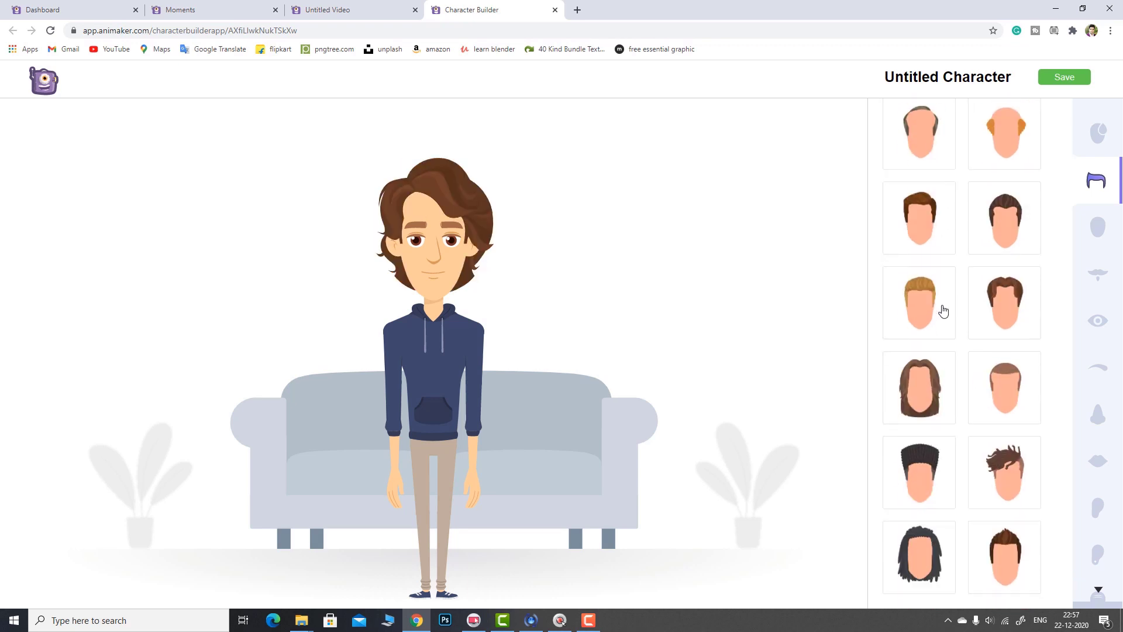
left_click(1003, 153)
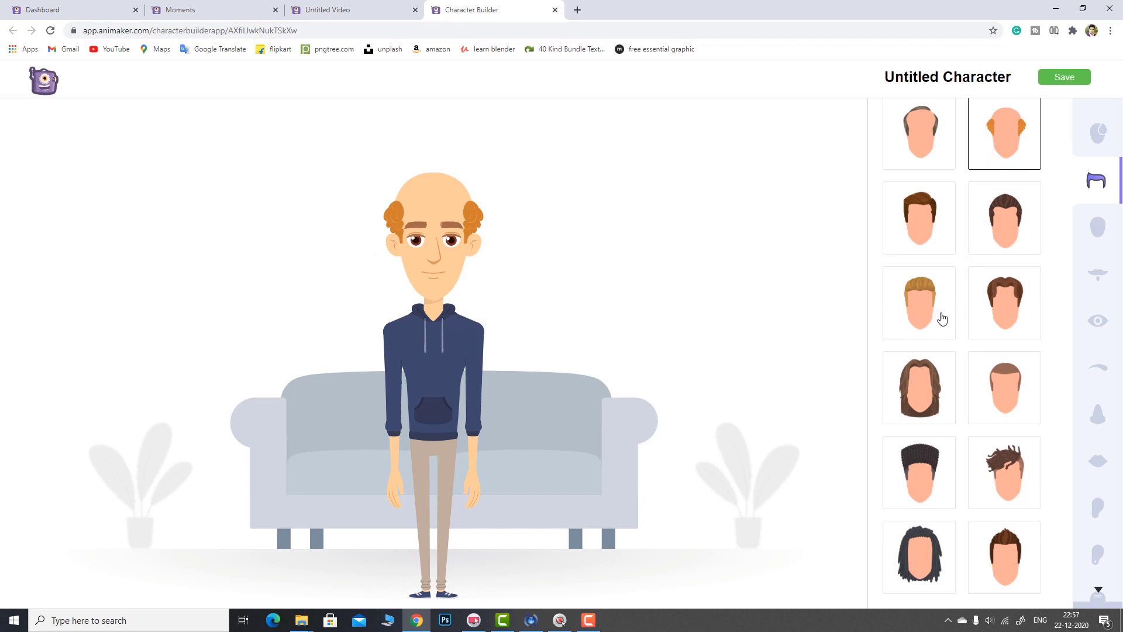
- Try the black dreadlocks on the character, and apply the short brown side-swept hairstyle
left_click(919, 551)
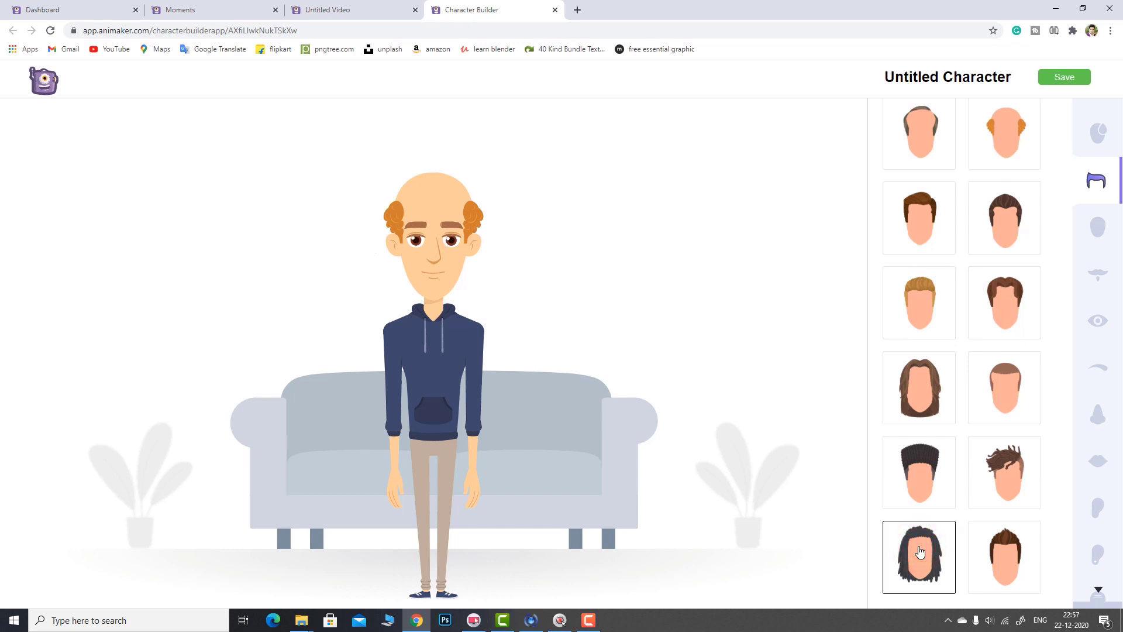
scroll(921, 548, "up", 4)
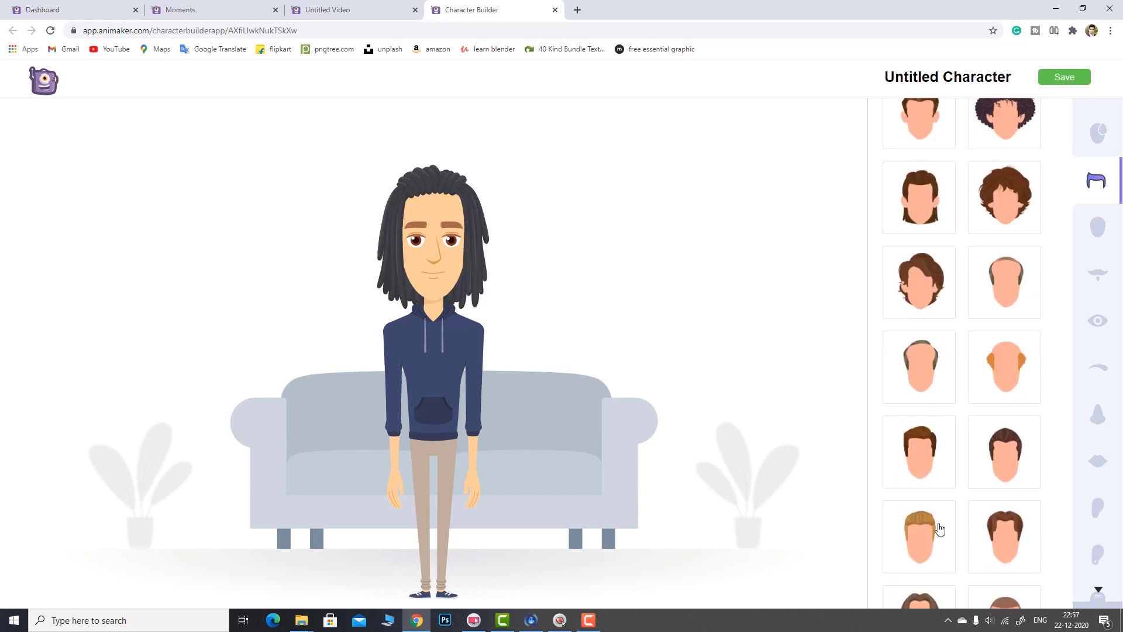
left_click(926, 471)
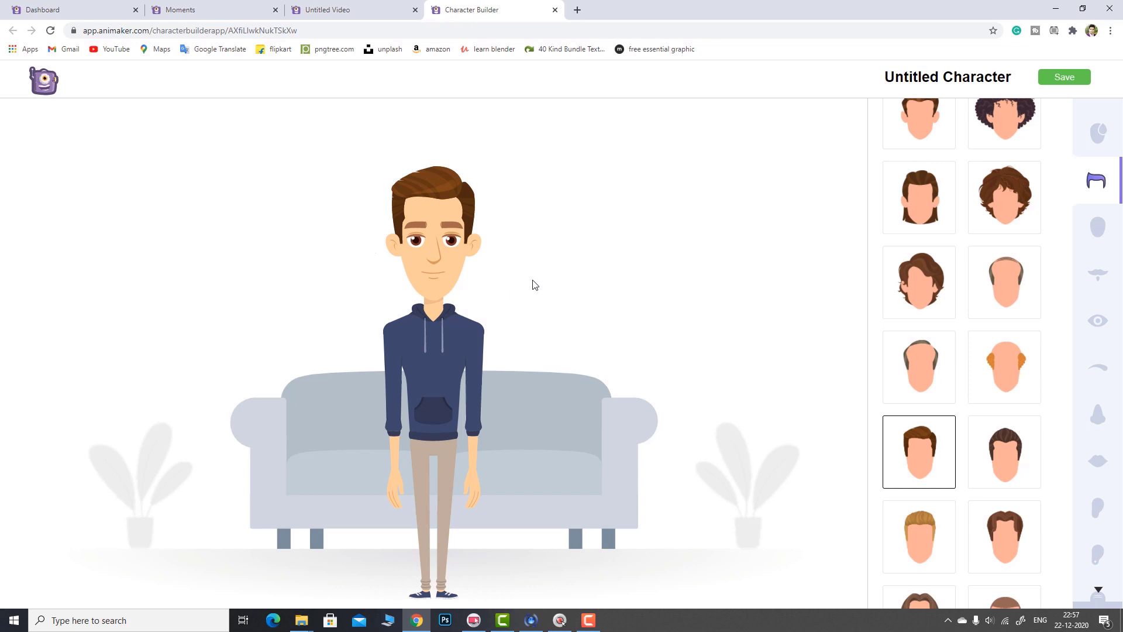
- Look over the available face shapes, facial hair styles and eye styles for the character
left_click(1098, 226)
scroll(995, 220, "down", 7)
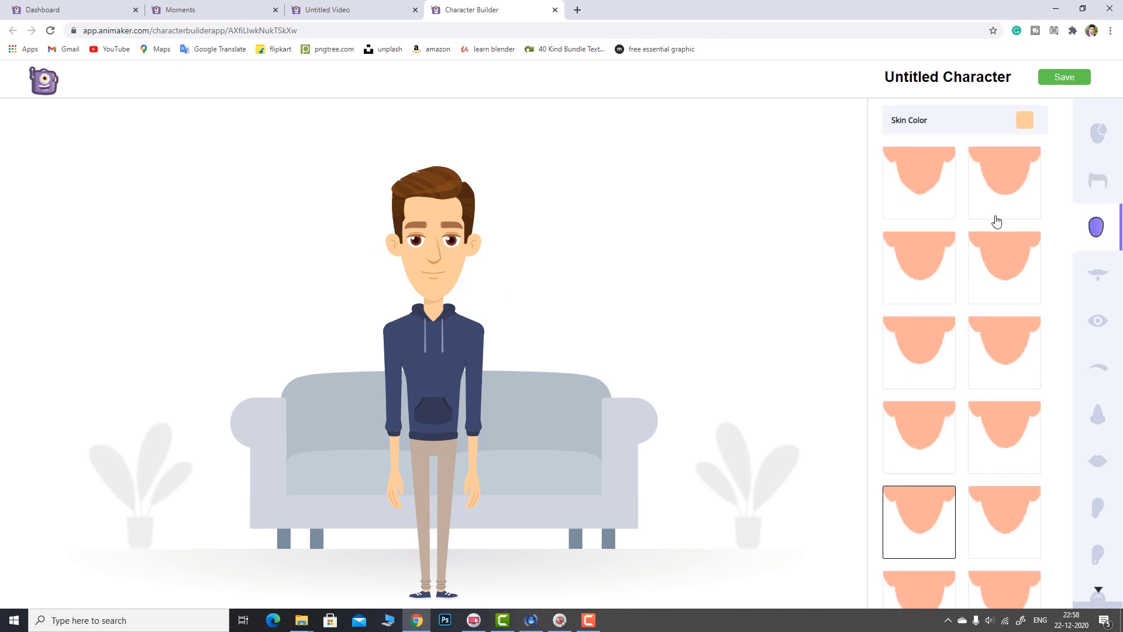
scroll(959, 223, "down", 1)
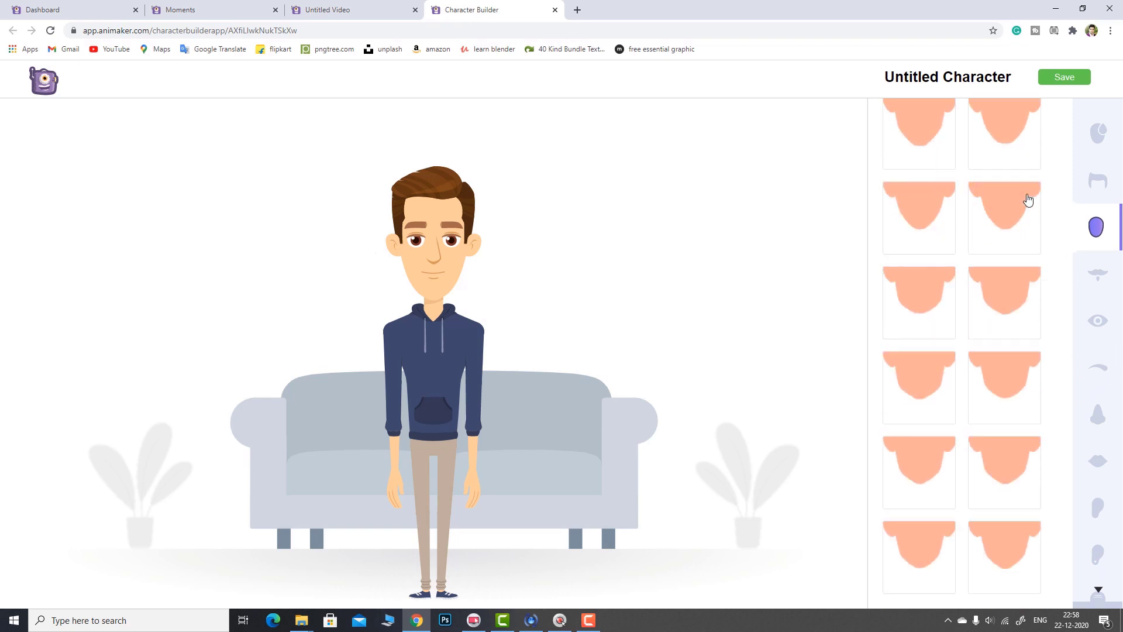
left_click(1101, 272)
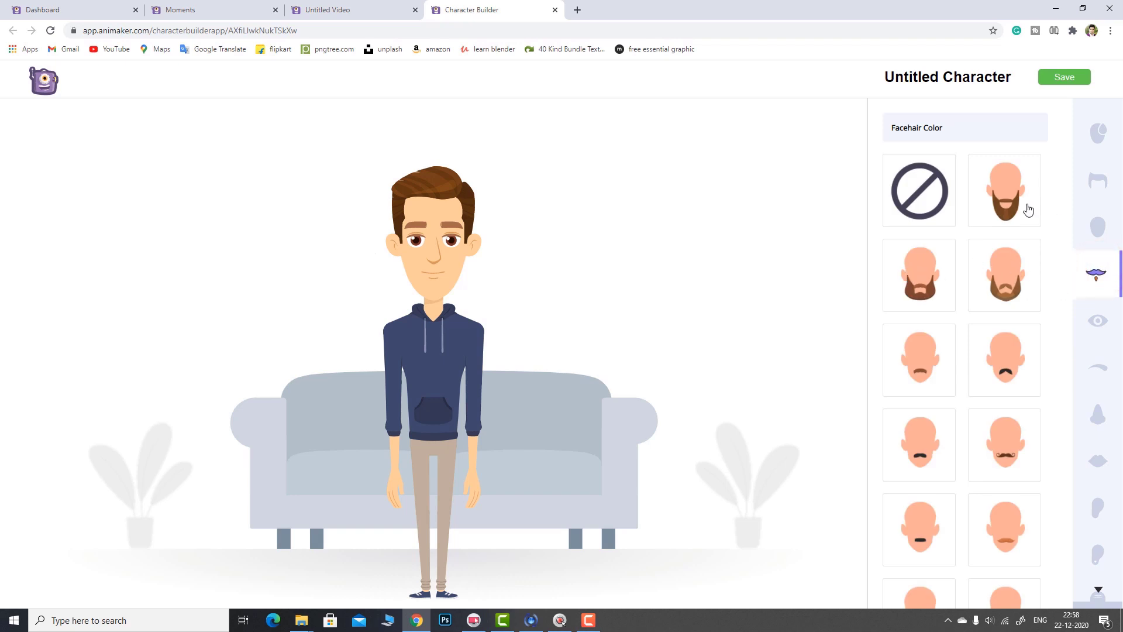
scroll(1028, 209, "down", 4)
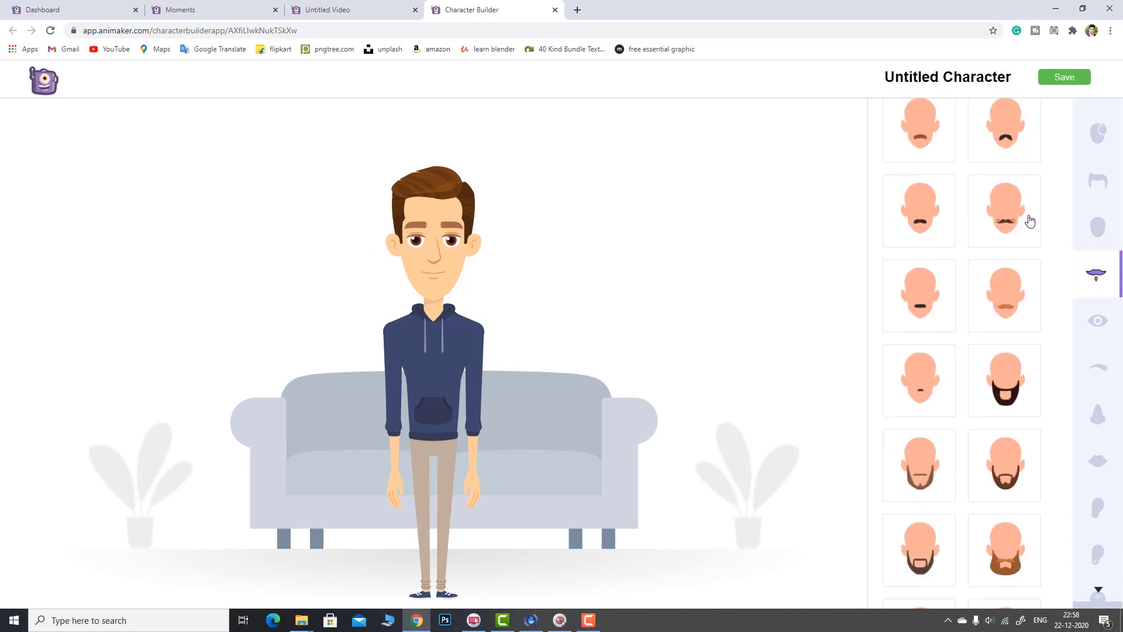
scroll(1030, 220, "down", 8)
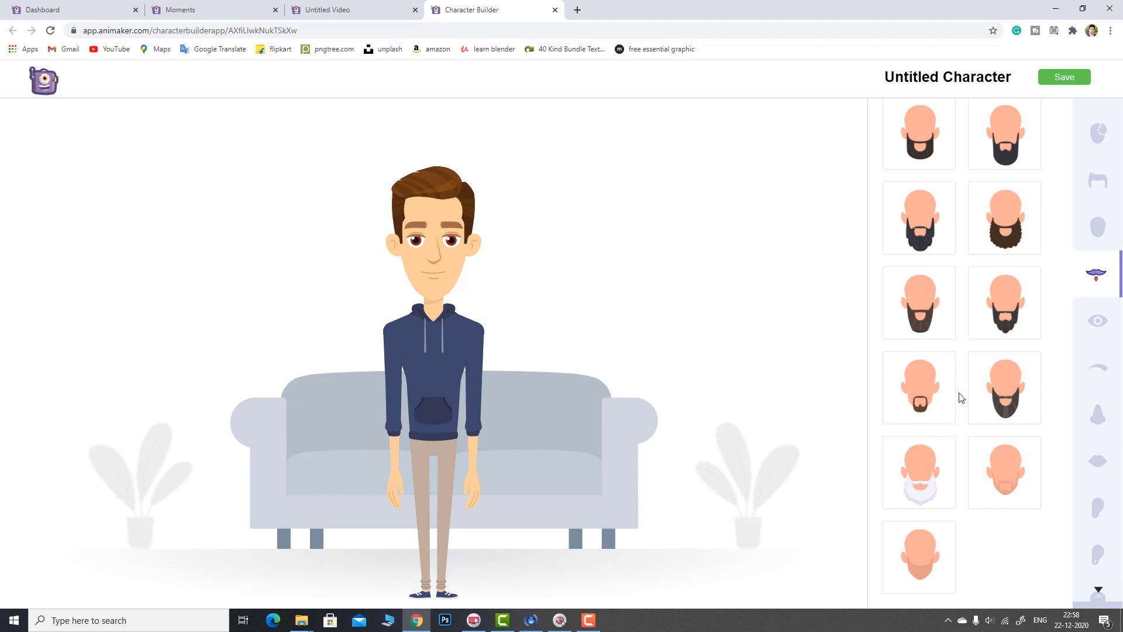
left_click(1085, 326)
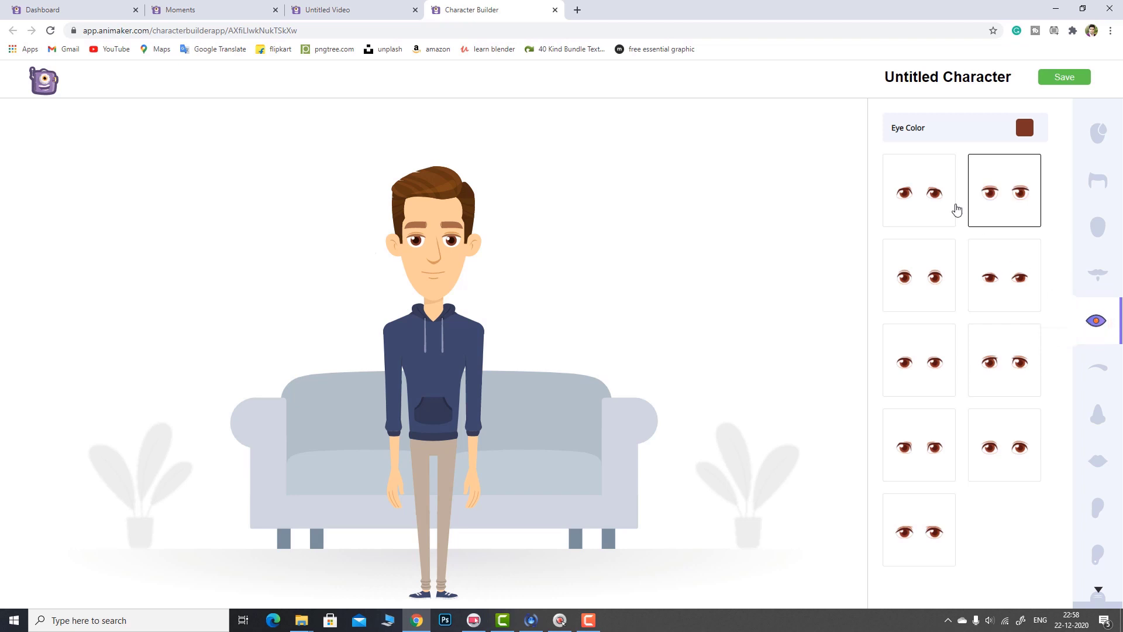
- Try the wavy, bumpy eyebrows on the character, and apply the straight dark reddish-brown ones
left_click(1102, 368)
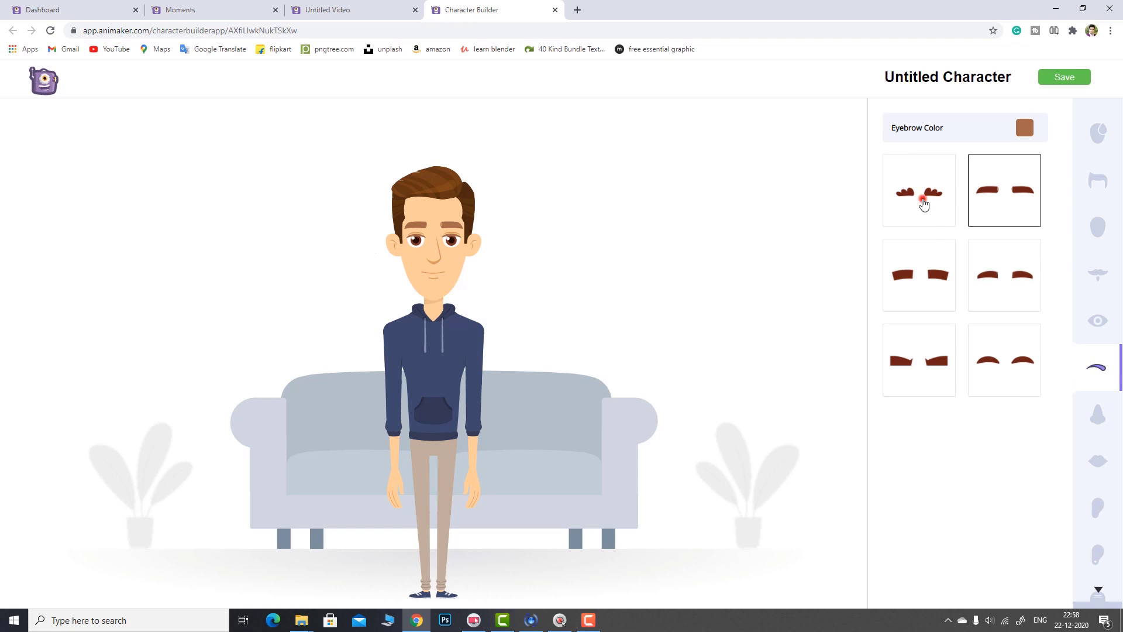
left_click(923, 202)
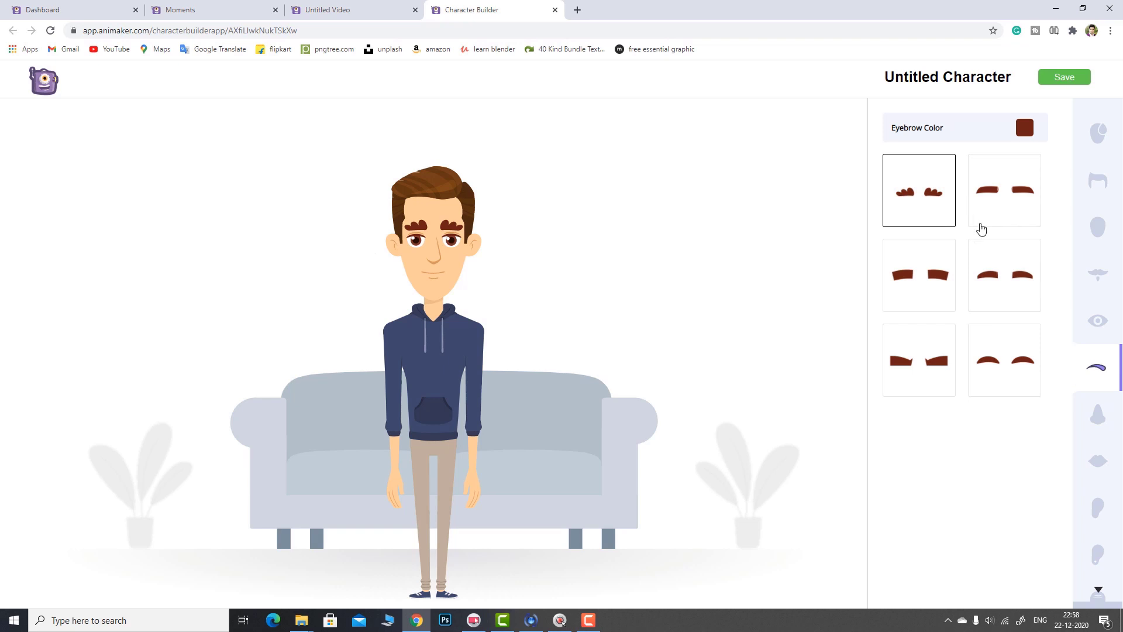
left_click(1006, 208)
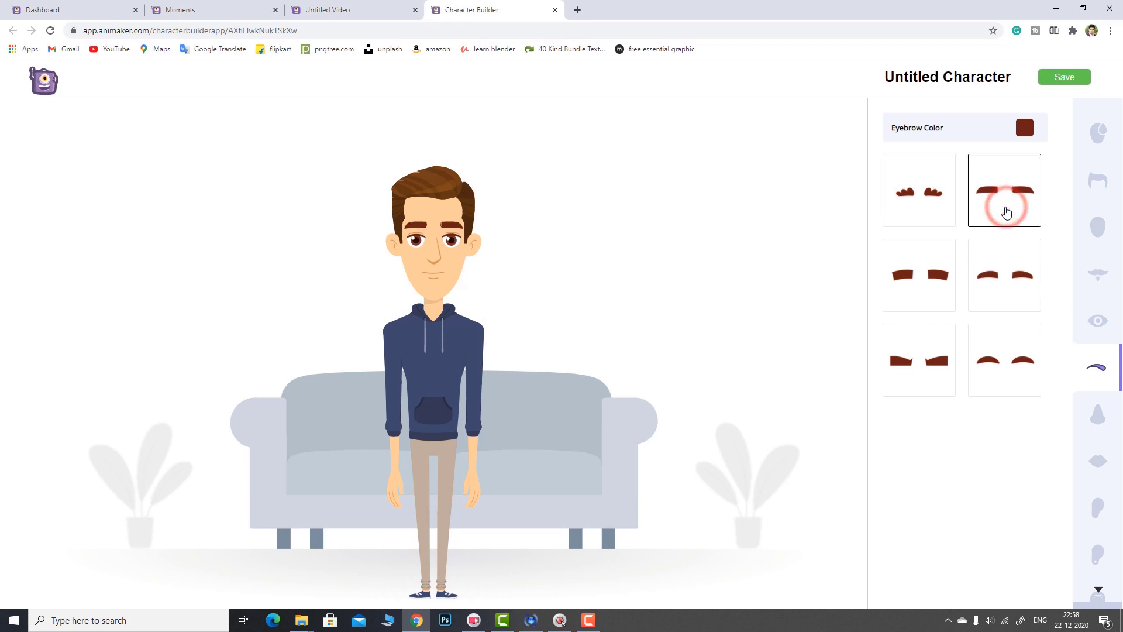
- Look over the lip, ear, earring and neckwear options for the character
left_click(1097, 461)
left_click(1097, 508)
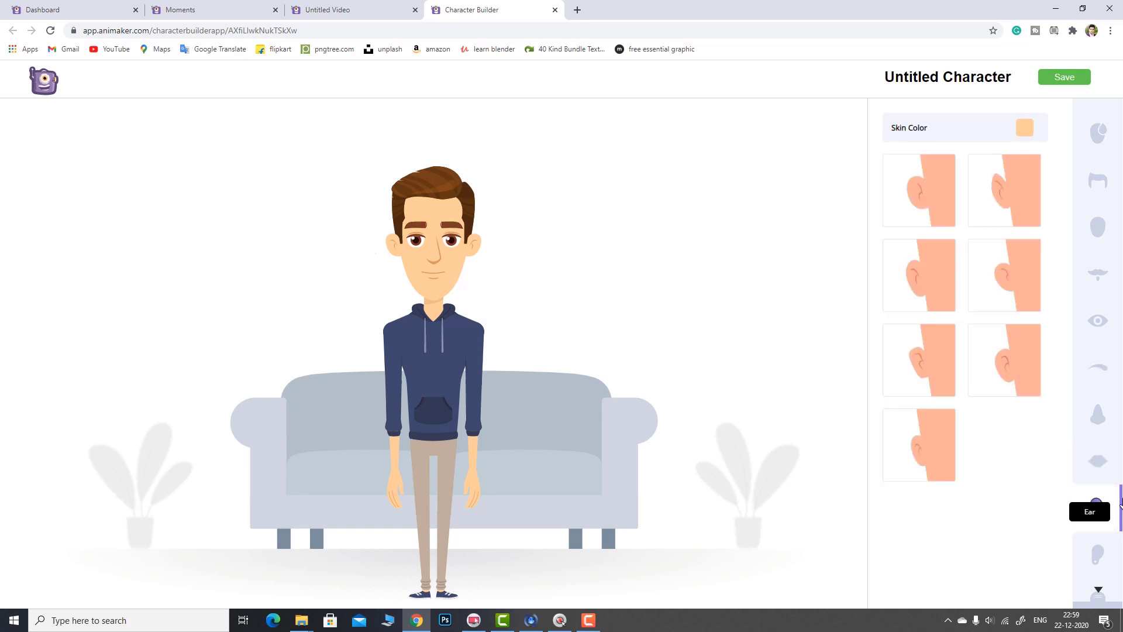
left_click(1098, 552)
scroll(1098, 304, "down", 5)
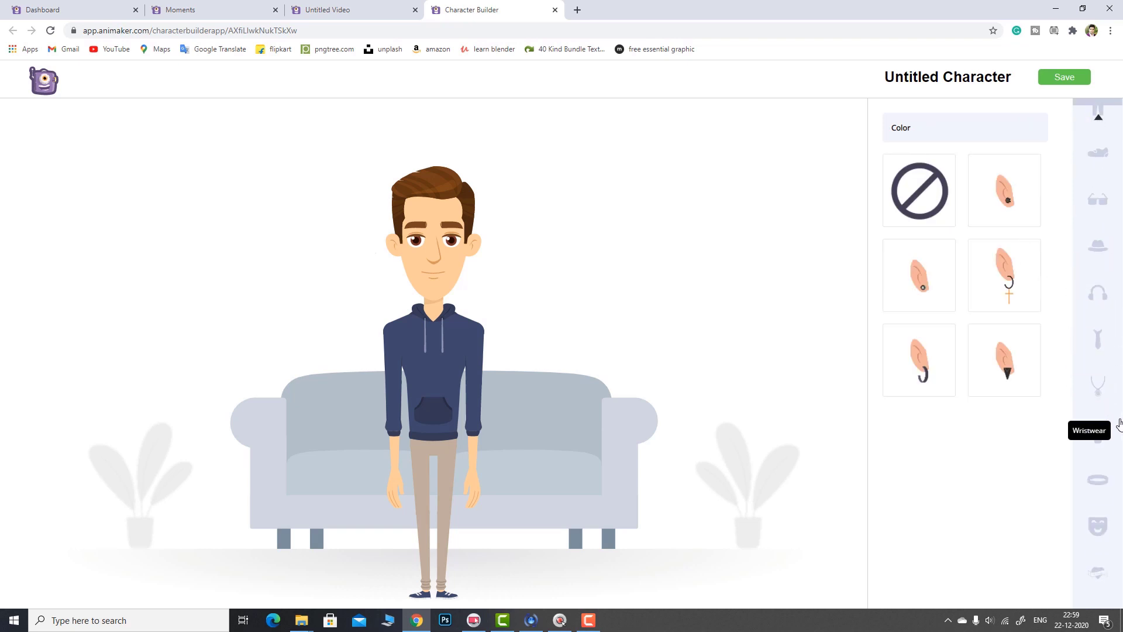
left_click(1098, 339)
- Dress the character in the full outfit with navy blazer, red vest, white shirt and dark blue trousers
scroll(1099, 284, "up", 5)
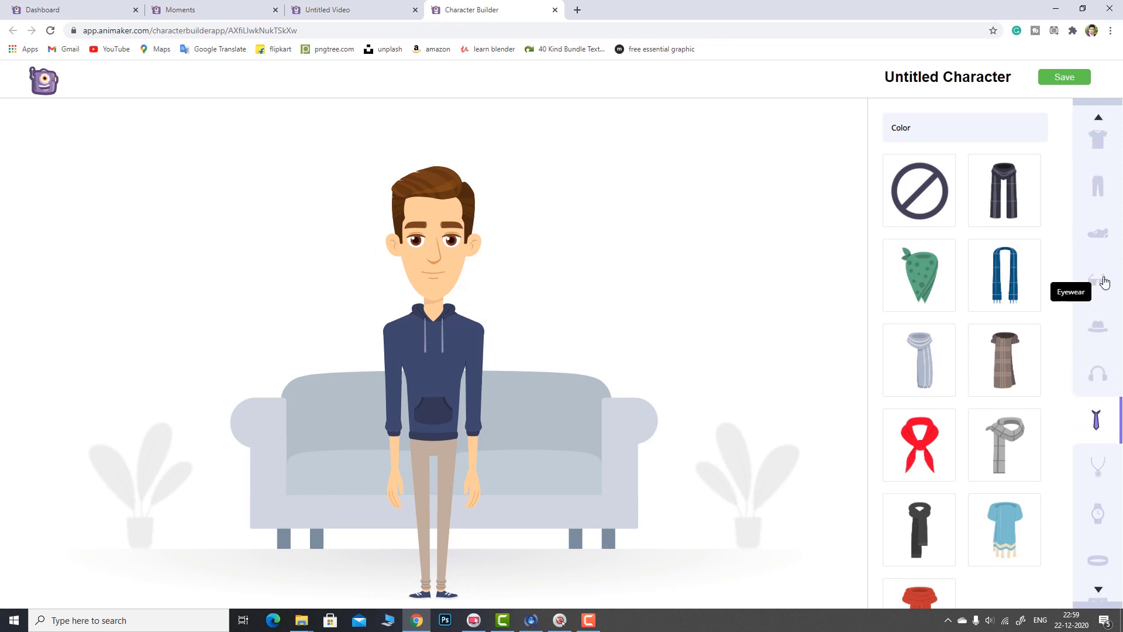
left_click(1116, 253)
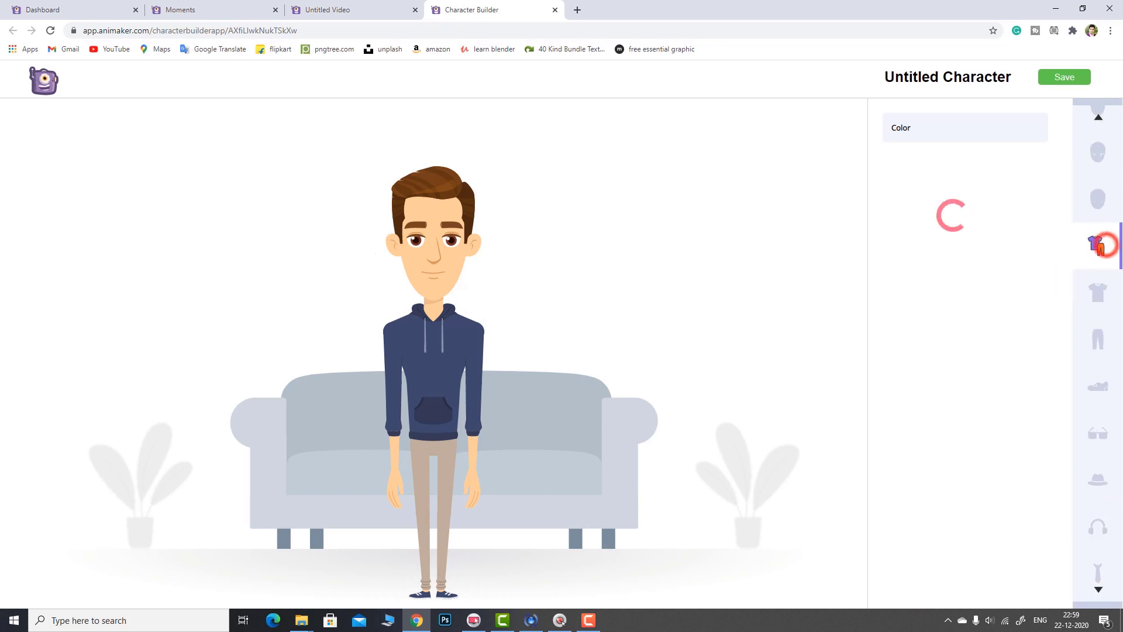
scroll(1112, 310, "down", 1)
scroll(977, 311, "down", 7)
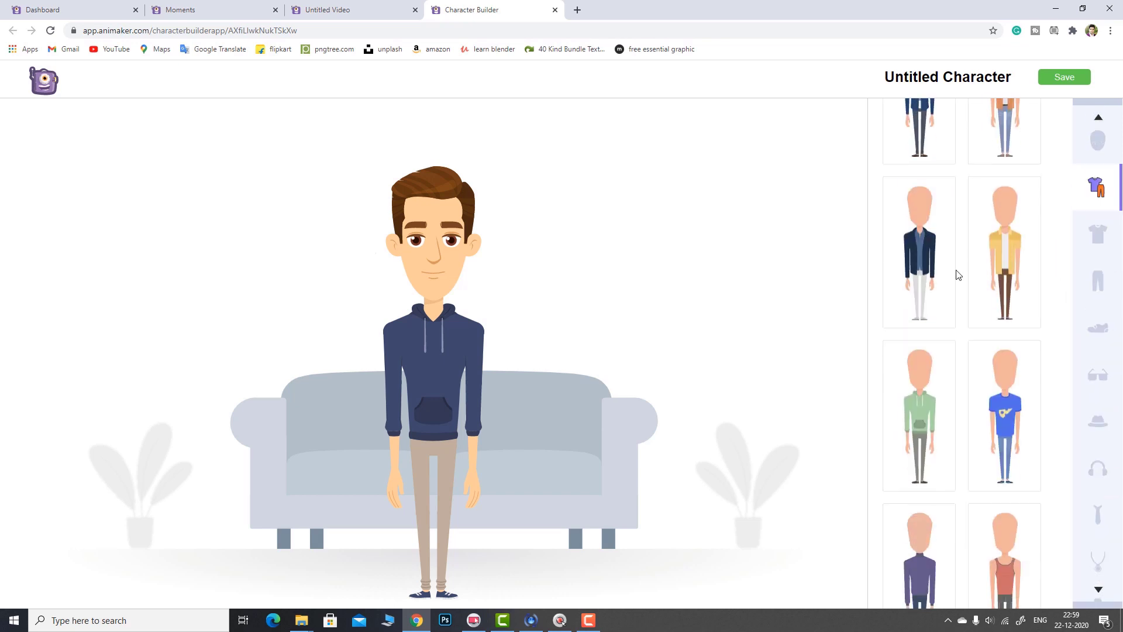
scroll(961, 269, "down", 3)
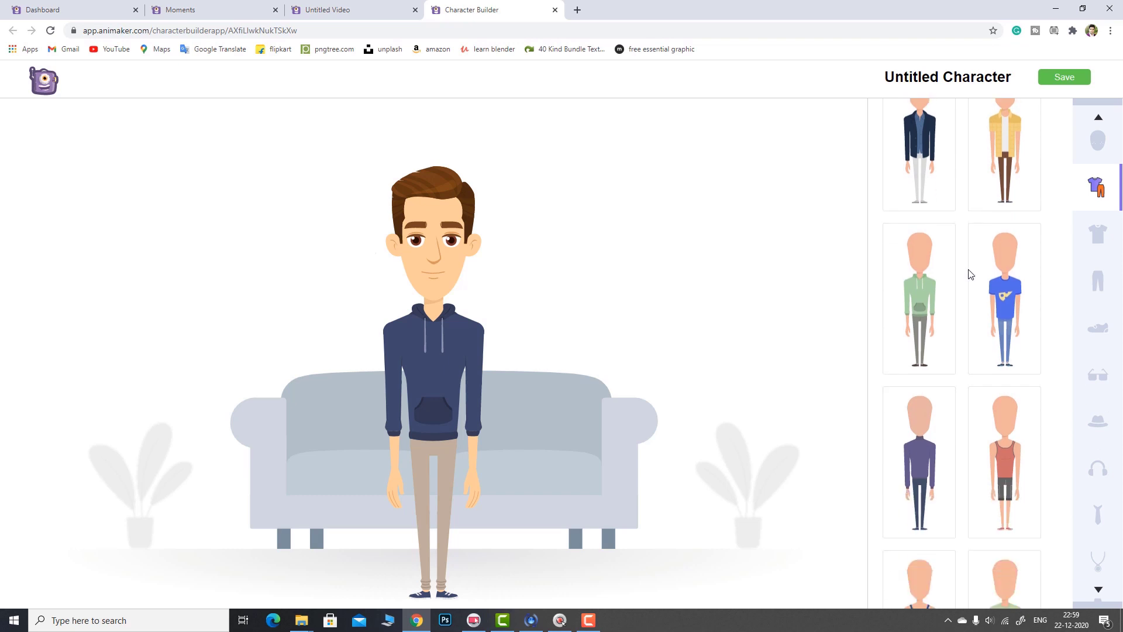
scroll(971, 278, "down", 8)
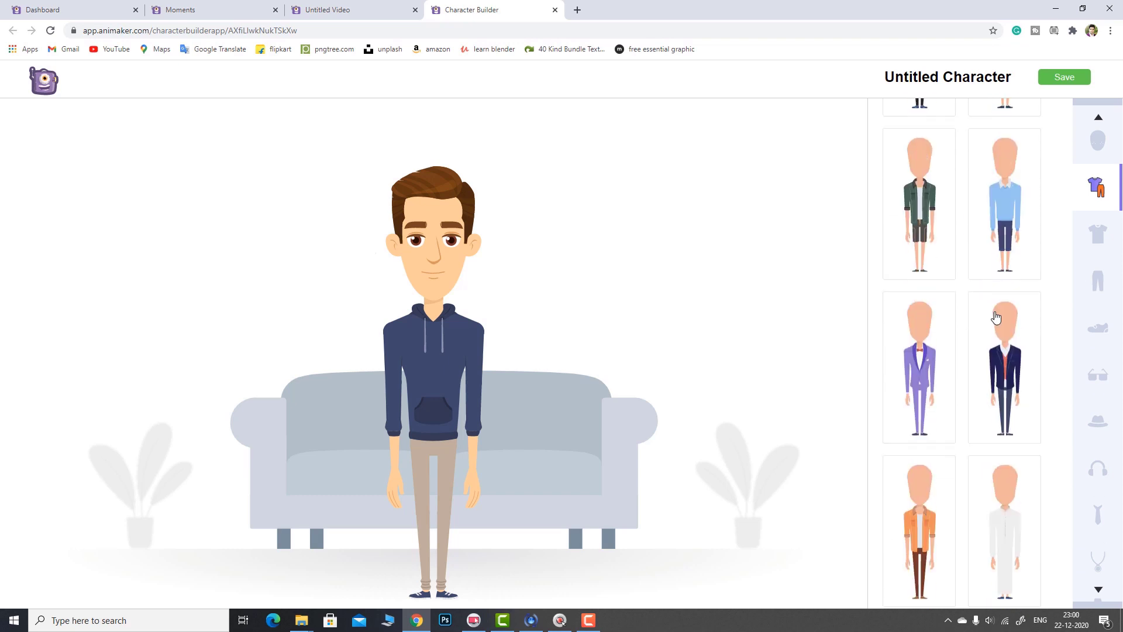
scroll(992, 319, "down", 3)
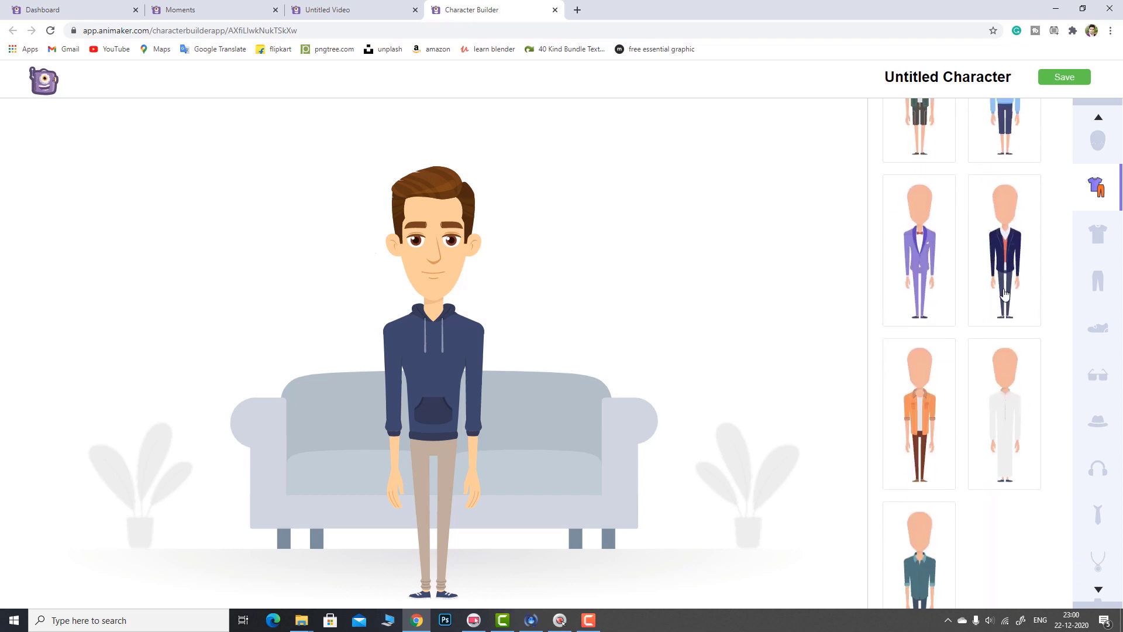
left_click(1020, 259)
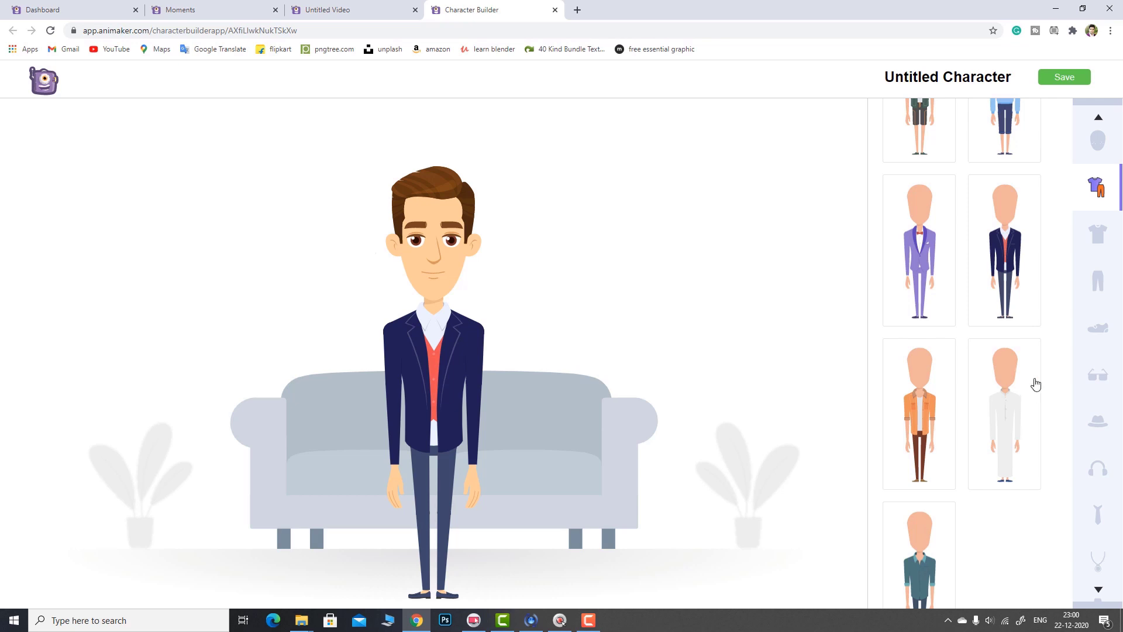
- Look over the footwear options for the character
left_click(1092, 329)
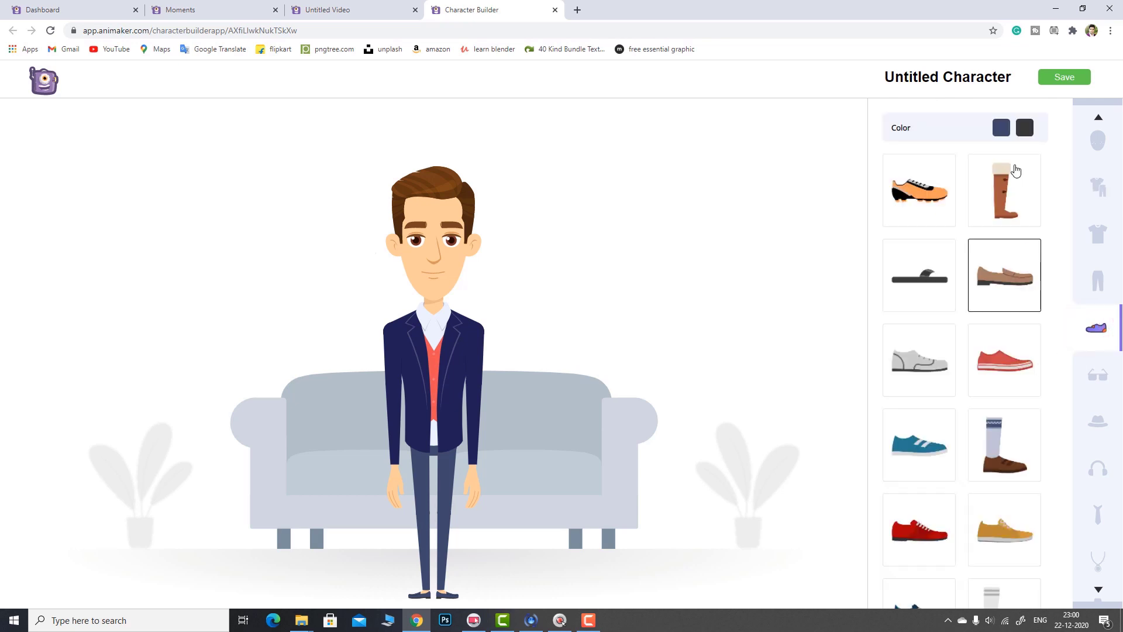
scroll(995, 289, "down", 8)
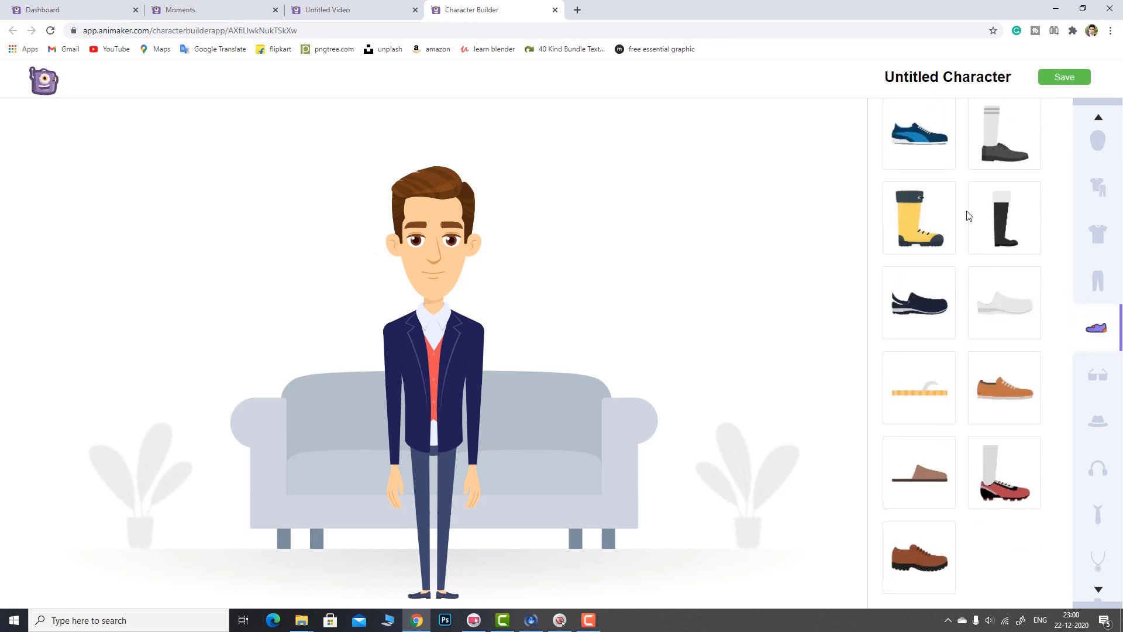
scroll(968, 216, "up", 8)
scroll(1000, 339, "down", 5)
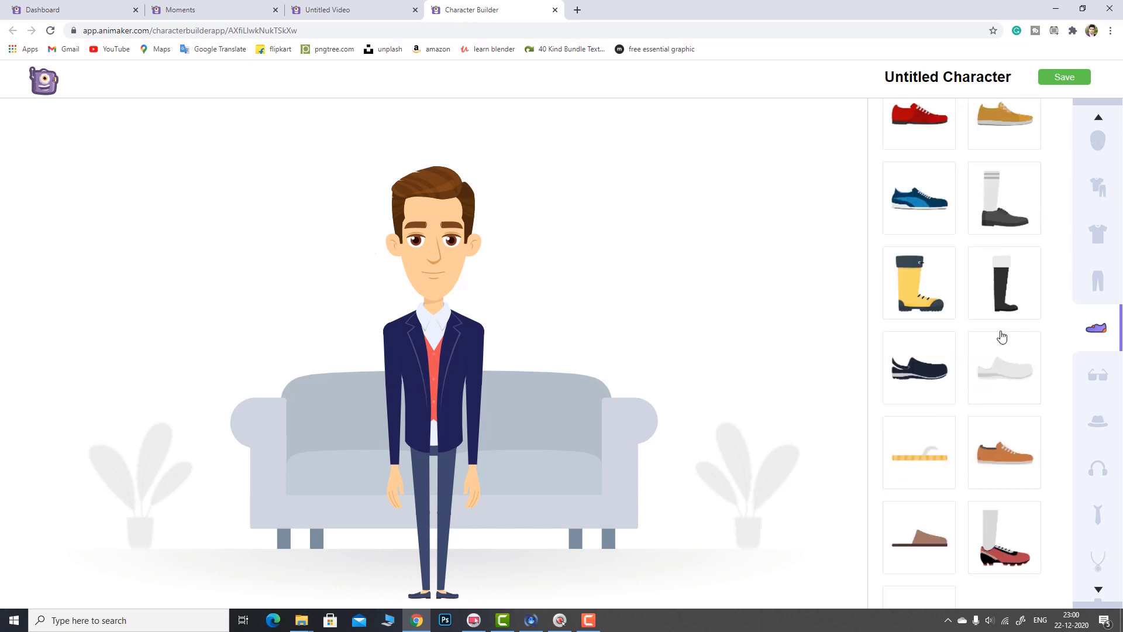
- Try the brown sunglasses on the character, and apply the black-framed rectangular glasses with orange lenses
left_click(1106, 370)
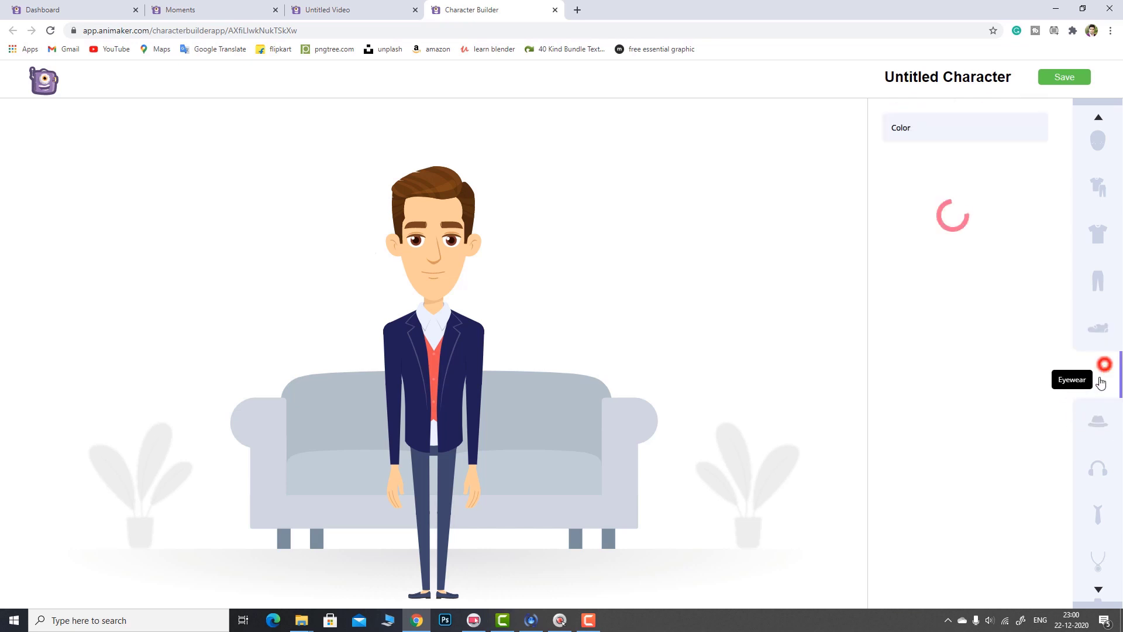
left_click(1004, 359)
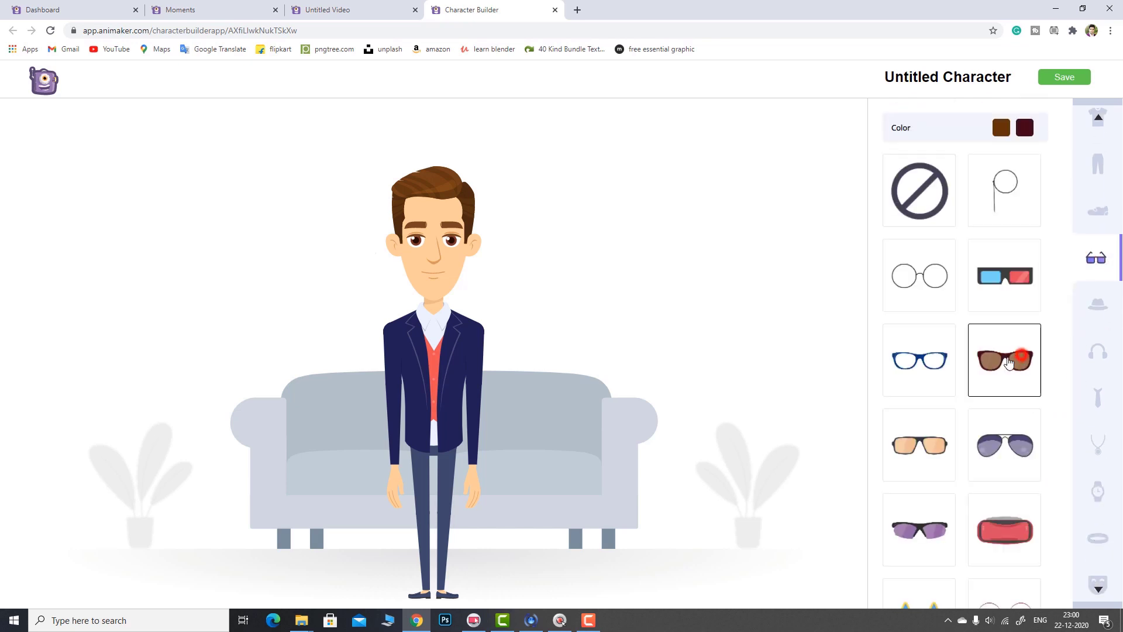
scroll(1009, 357, "down", 3)
left_click(933, 272)
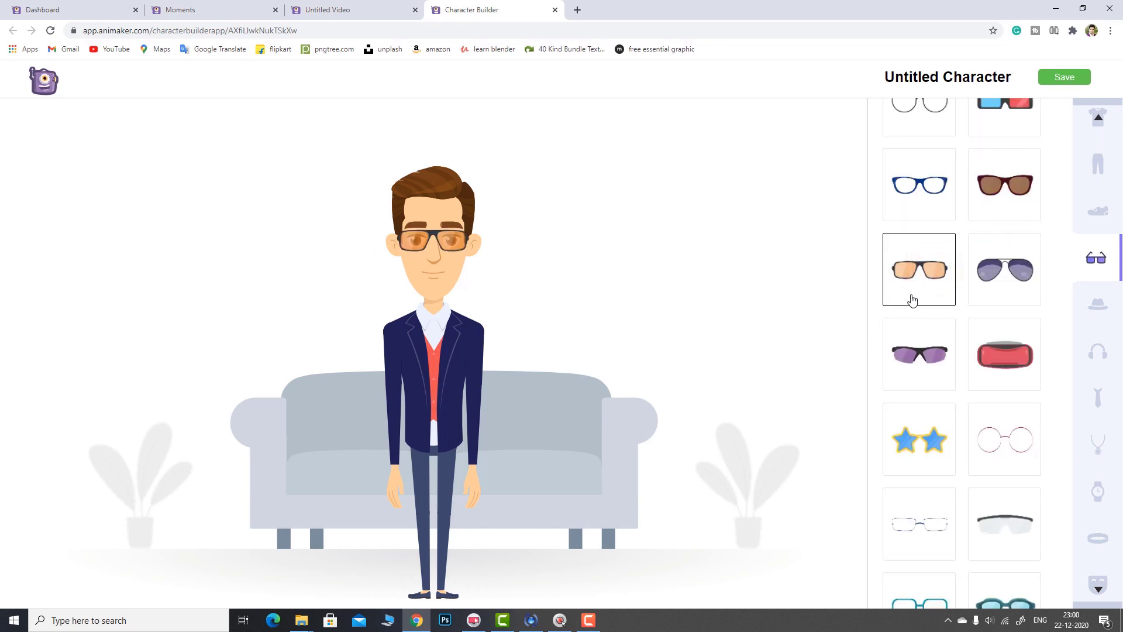
- Try the black graduation cap on the character, and set the headwear back to none
left_click(1097, 304)
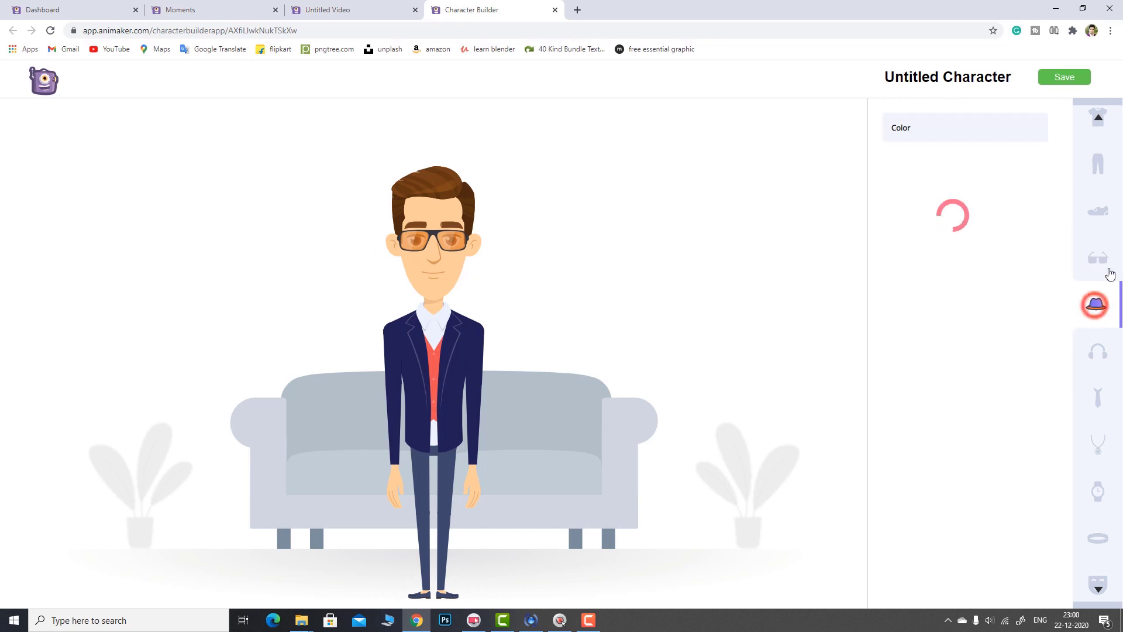
scroll(981, 270, "down", 5)
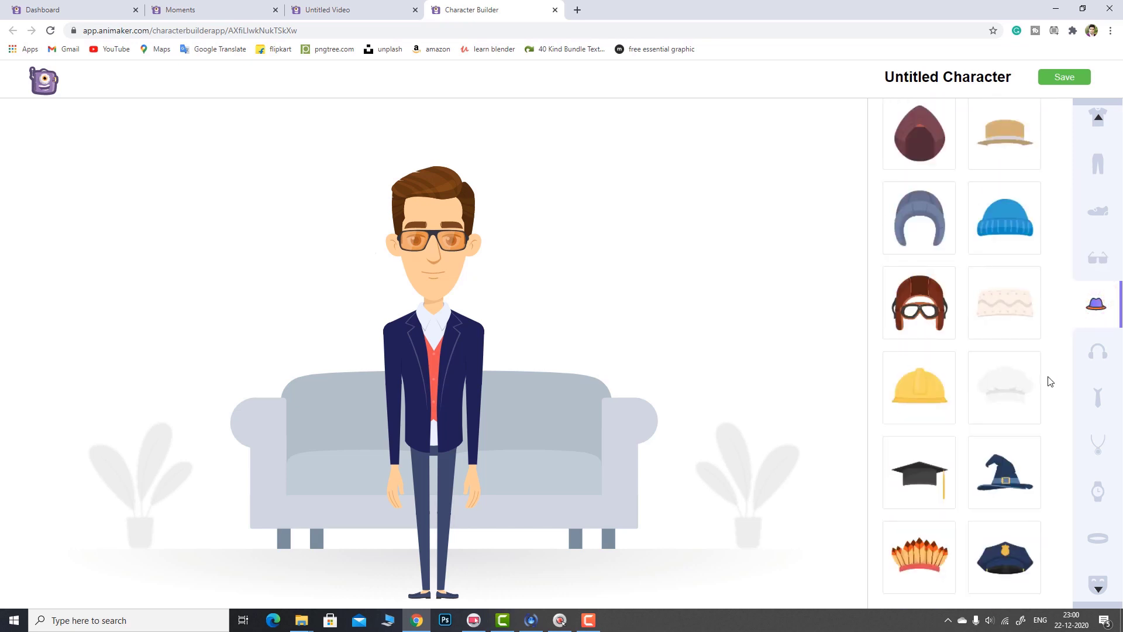
left_click(925, 478)
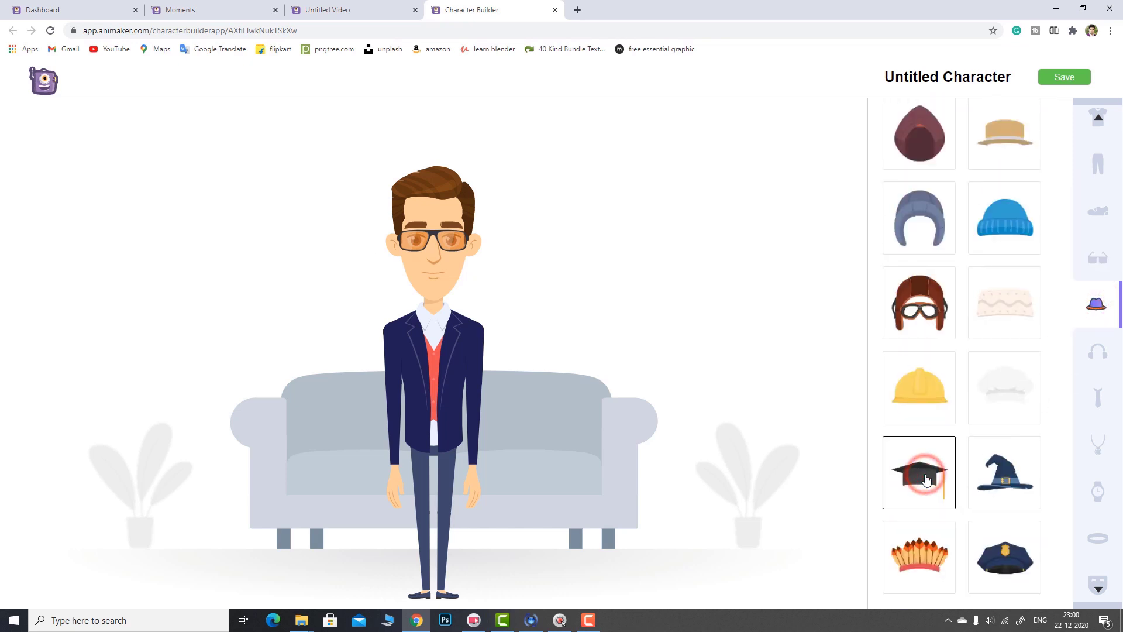
scroll(936, 292, "up", 5)
left_click(948, 193)
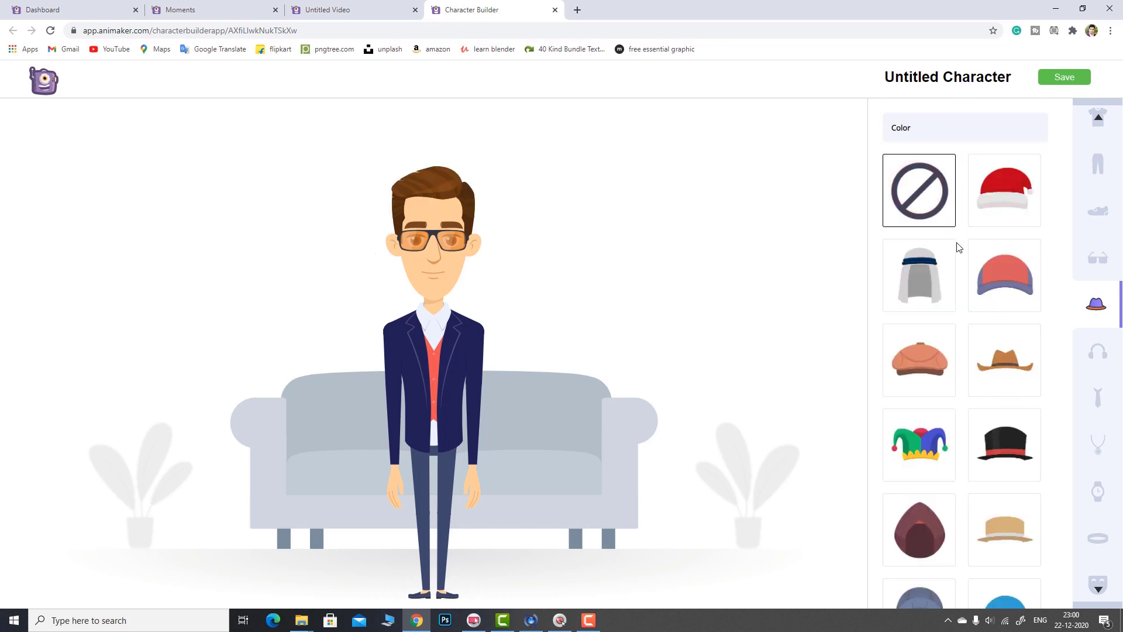
- Look over the scarves in the neckwear options and the remaining character feature categories
left_click(1097, 398)
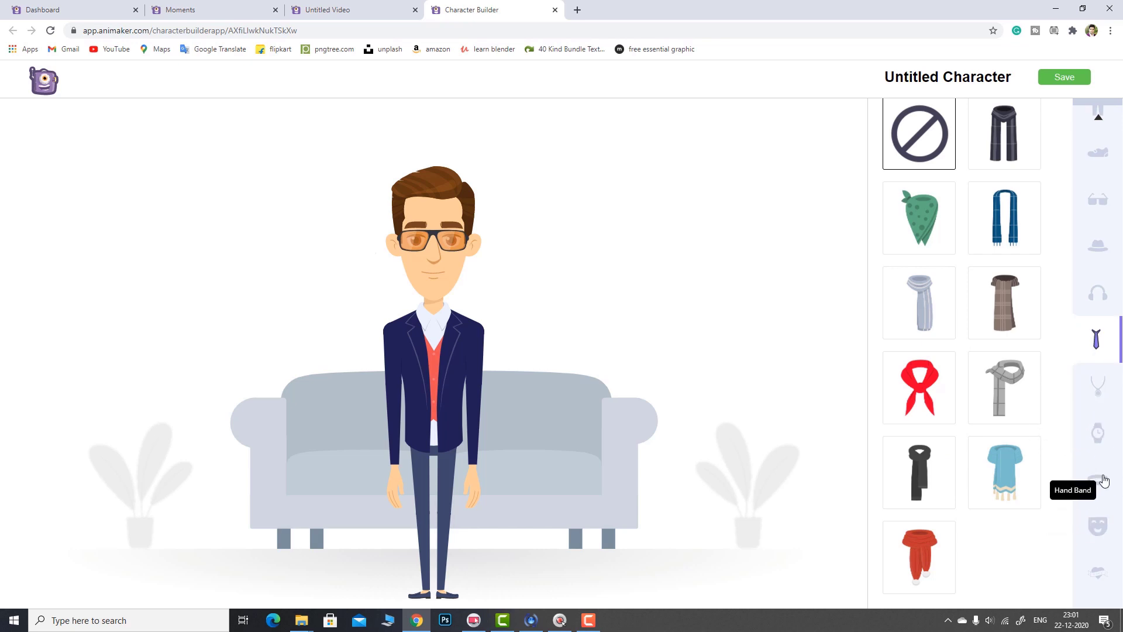
scroll(1099, 351, "up", 3)
scroll(1100, 275, "up", 4)
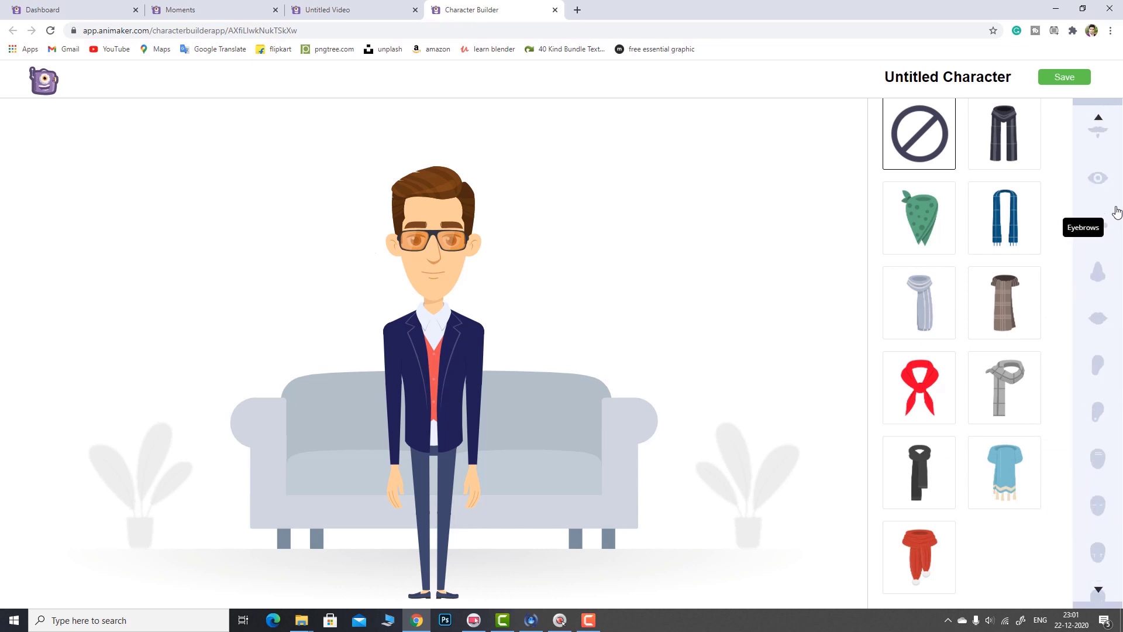
- Name the character "bhola" and save it
left_click(948, 76)
type("bhola")
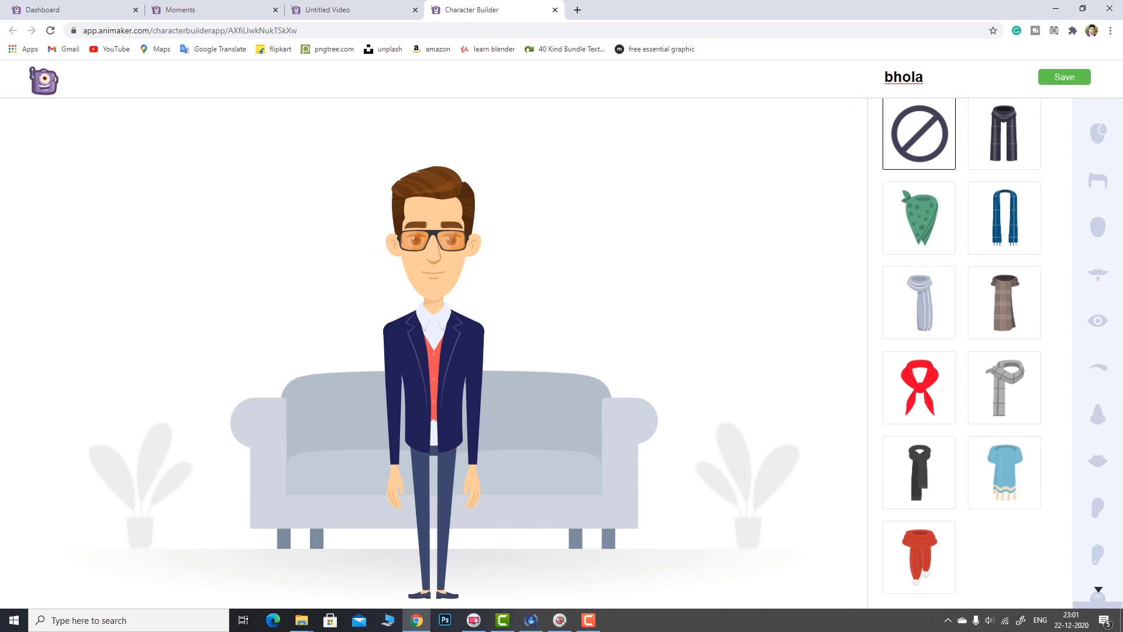
left_click(1057, 74)
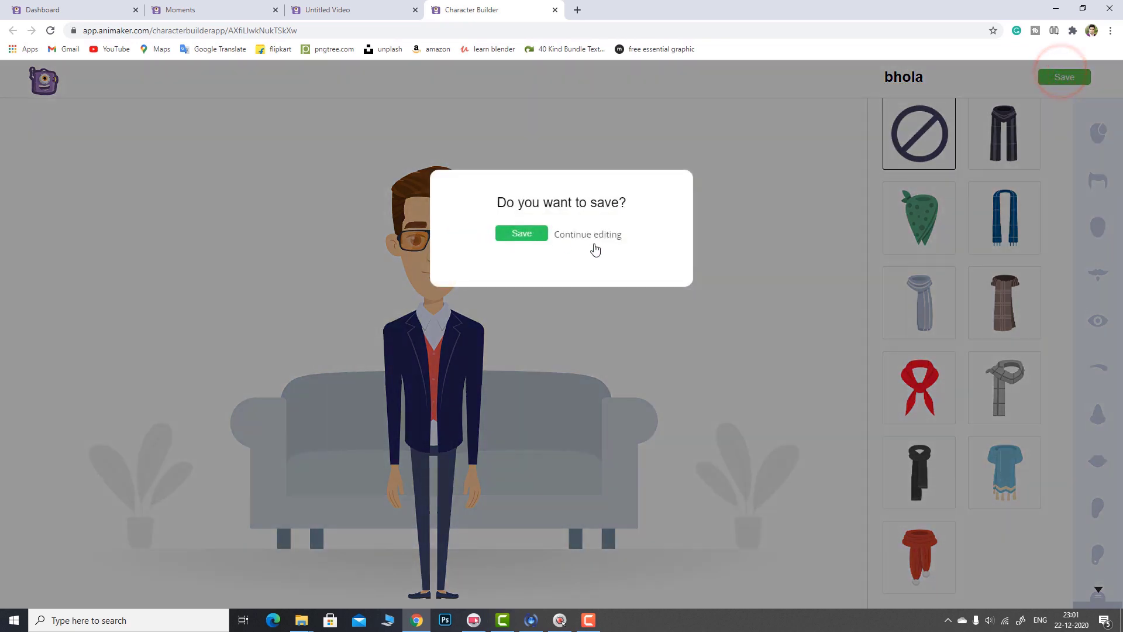
left_click(527, 240)
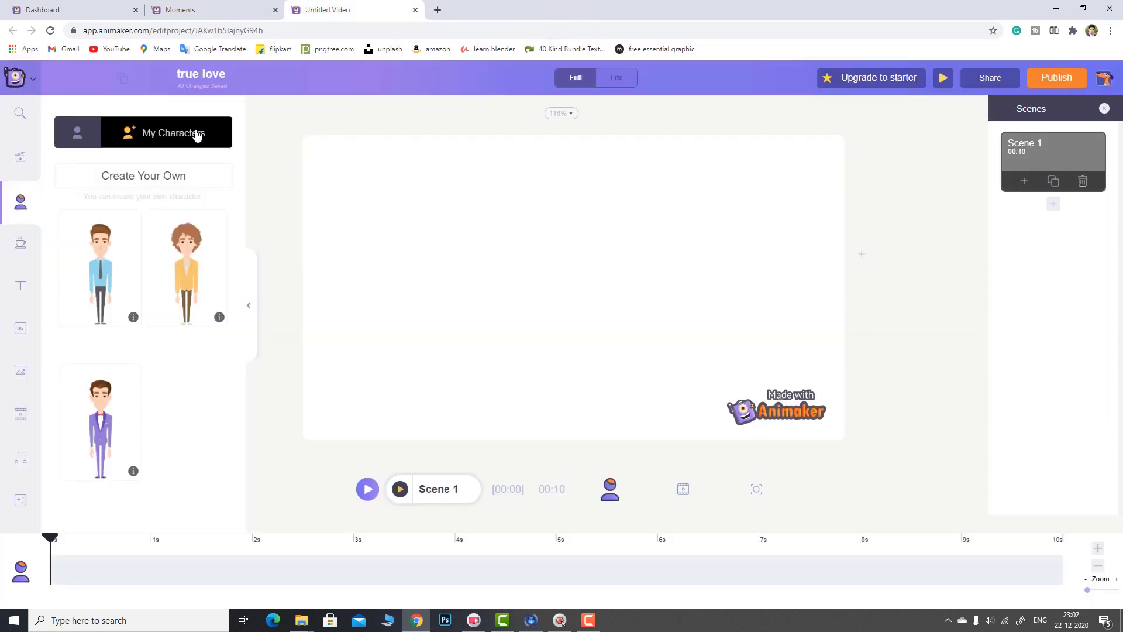
- Reload the "true love" project to refresh the custom characters, and show the list of own characters
left_click(196, 132)
left_click(52, 31)
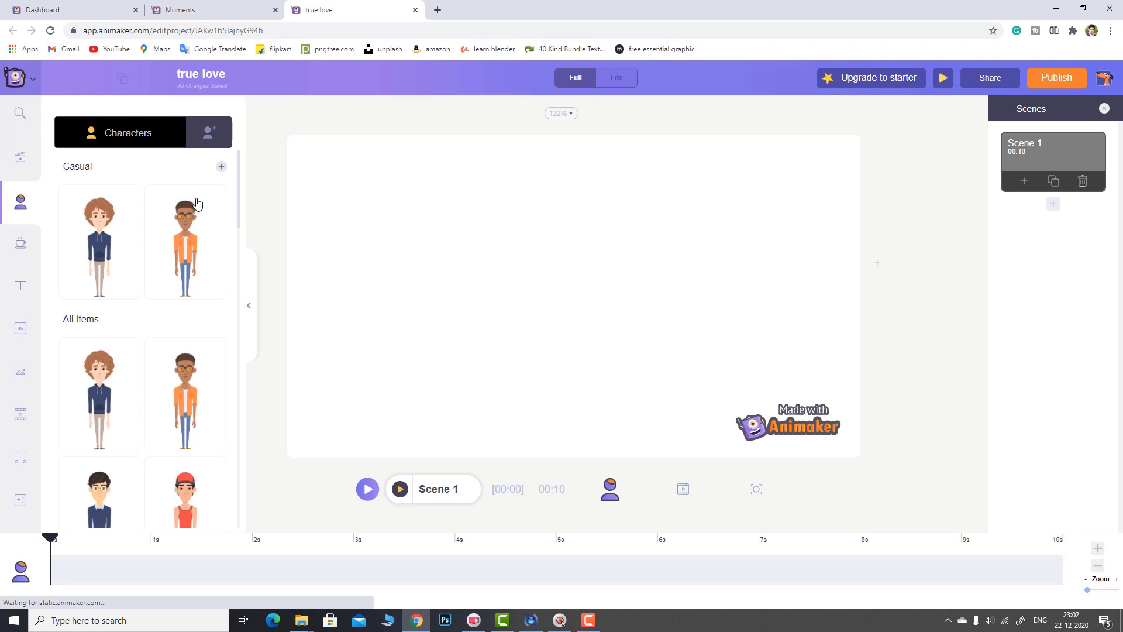
left_click(209, 132)
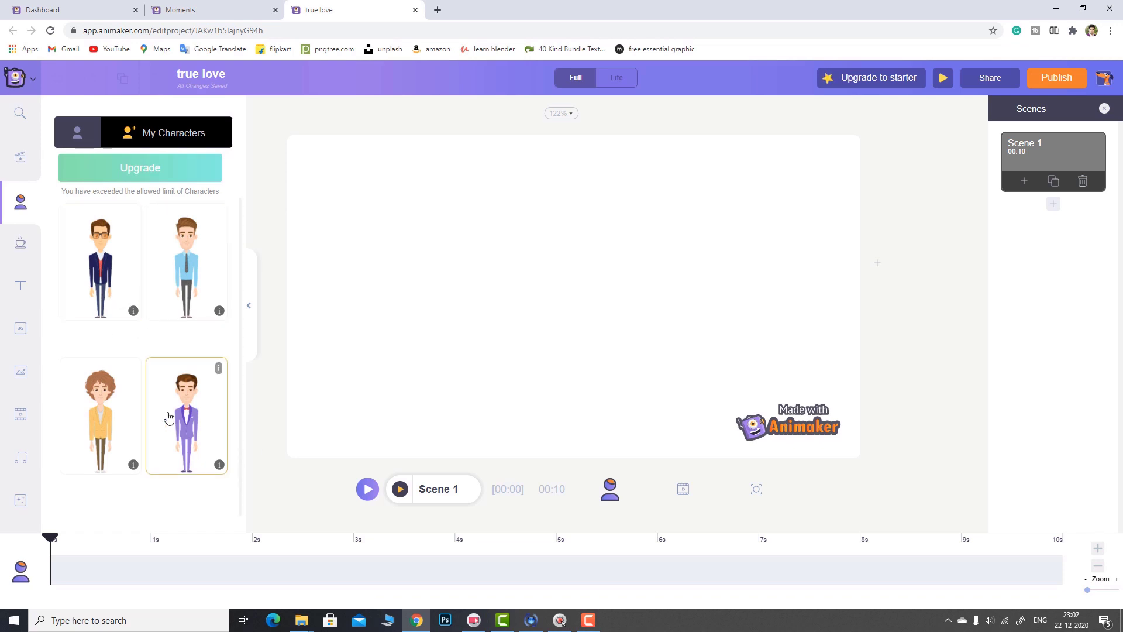
- Add the custom man with glasses to the blank scene and recolour his lenses, trying blue and red before choosing pink
left_click_drag(93, 251, 393, 275)
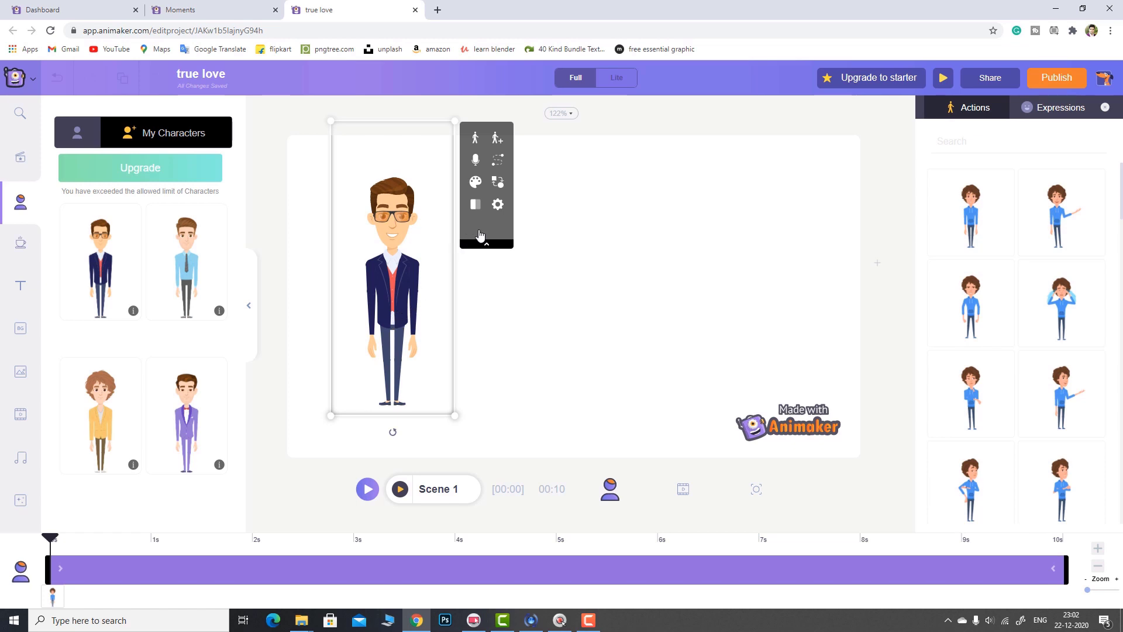
left_click(475, 184)
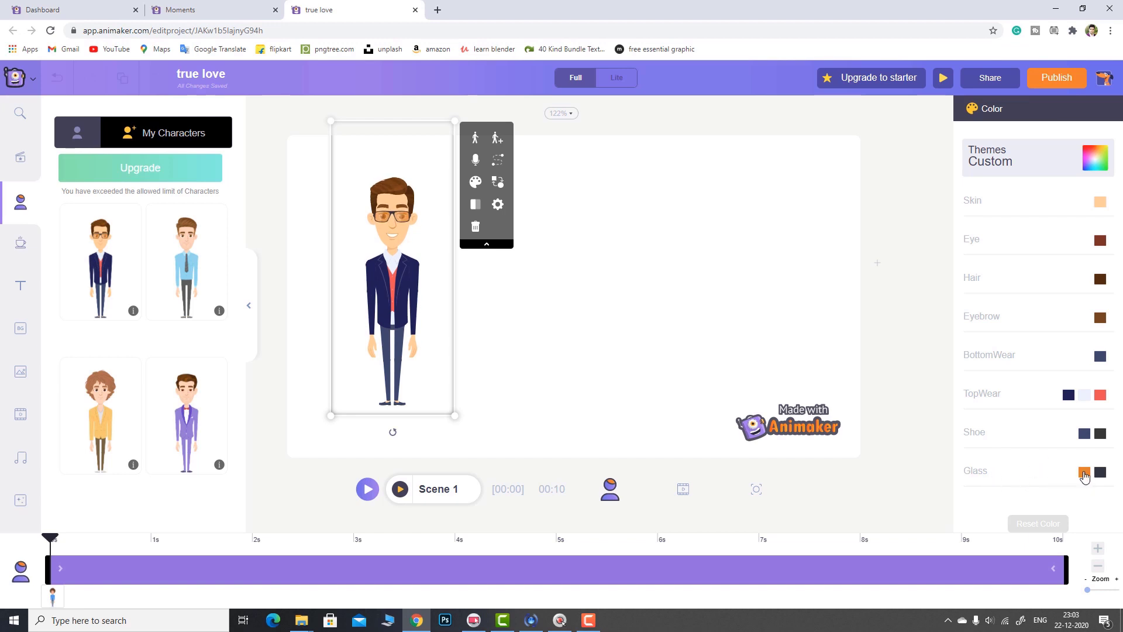
left_click(1084, 474)
left_click(972, 380)
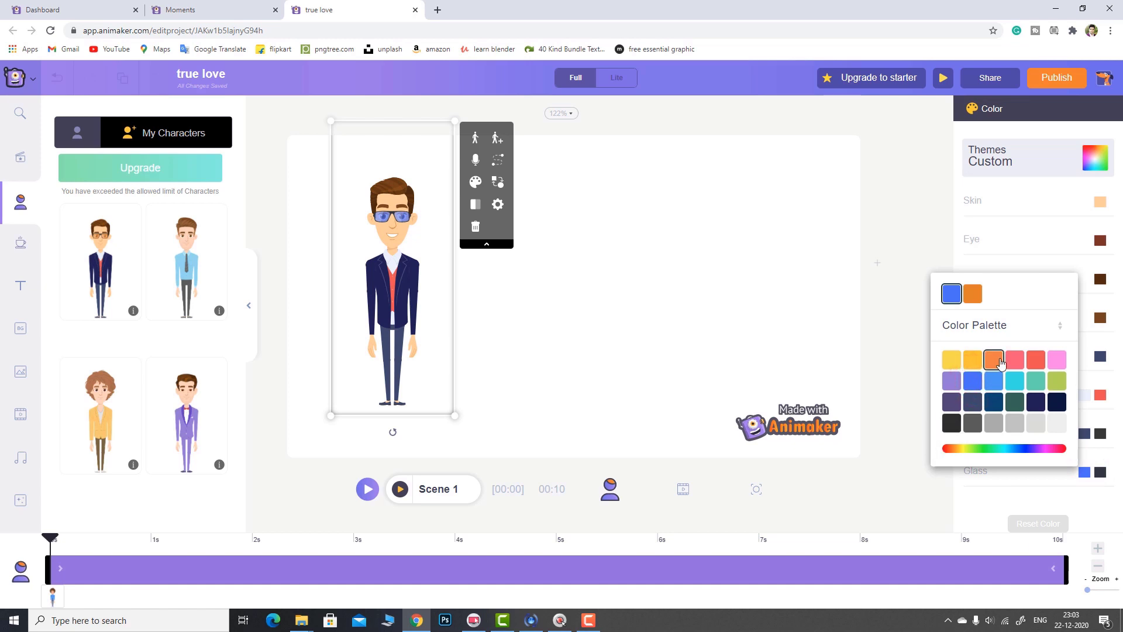
left_click(1035, 359)
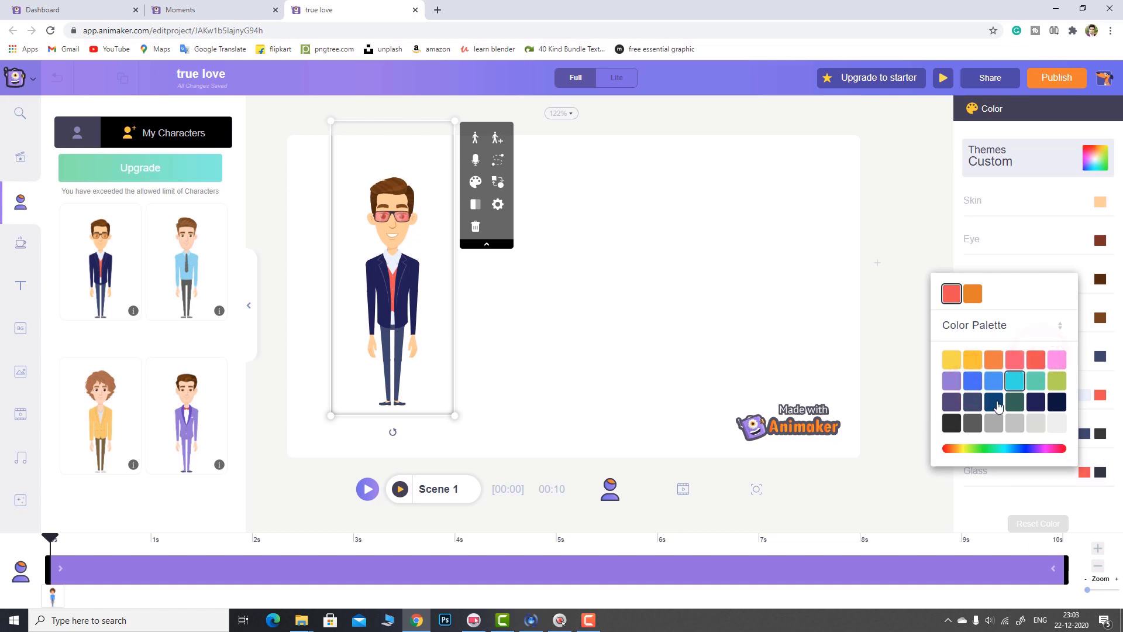
left_click(1057, 359)
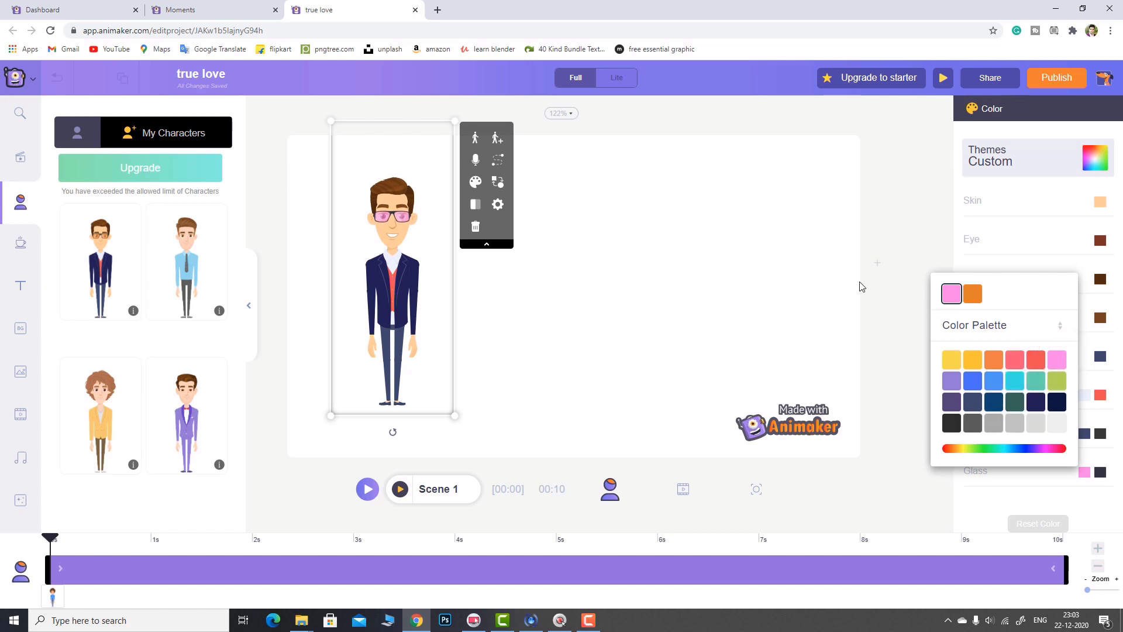
left_click(816, 270)
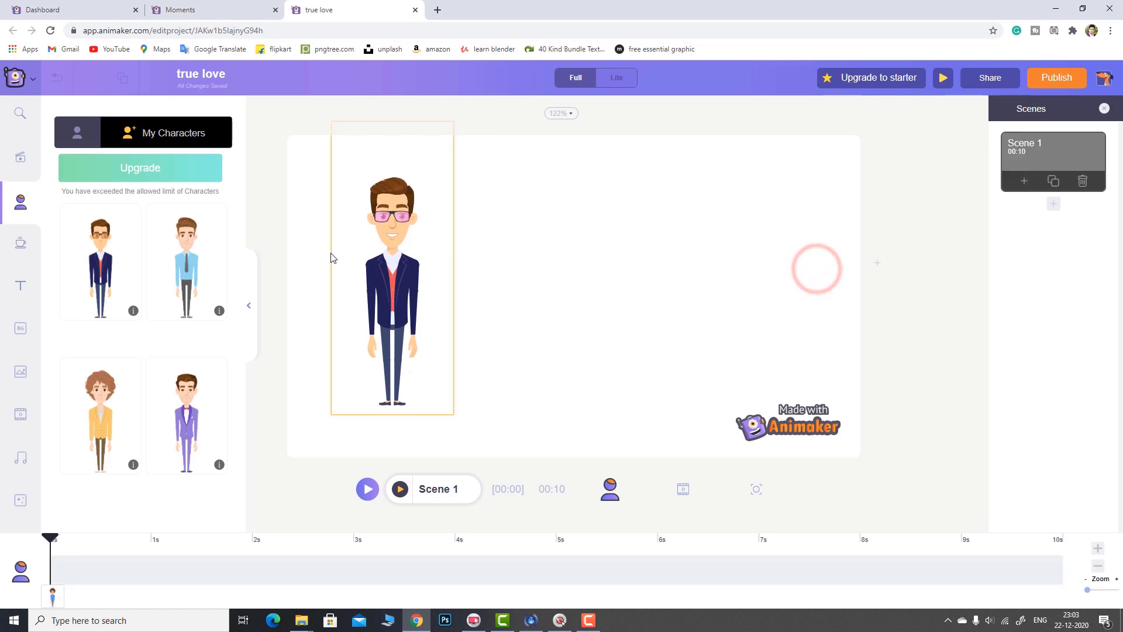
- Try flipping the man upside down and back, and delete him from the scene
left_click(388, 281)
left_click_drag(389, 281, 386, 294)
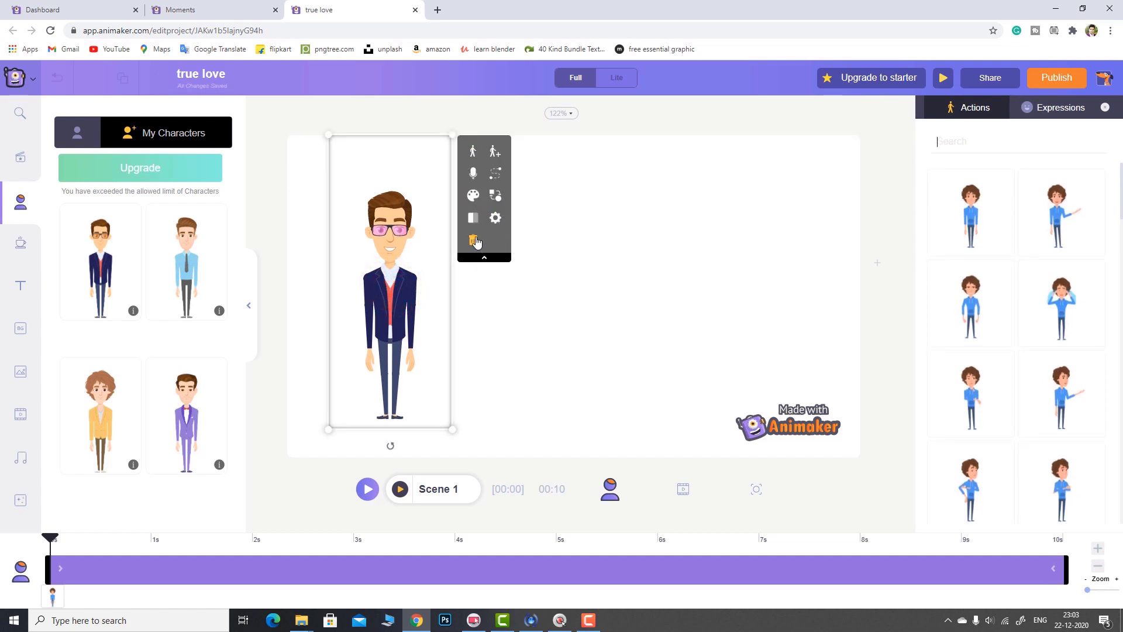
left_click(474, 218)
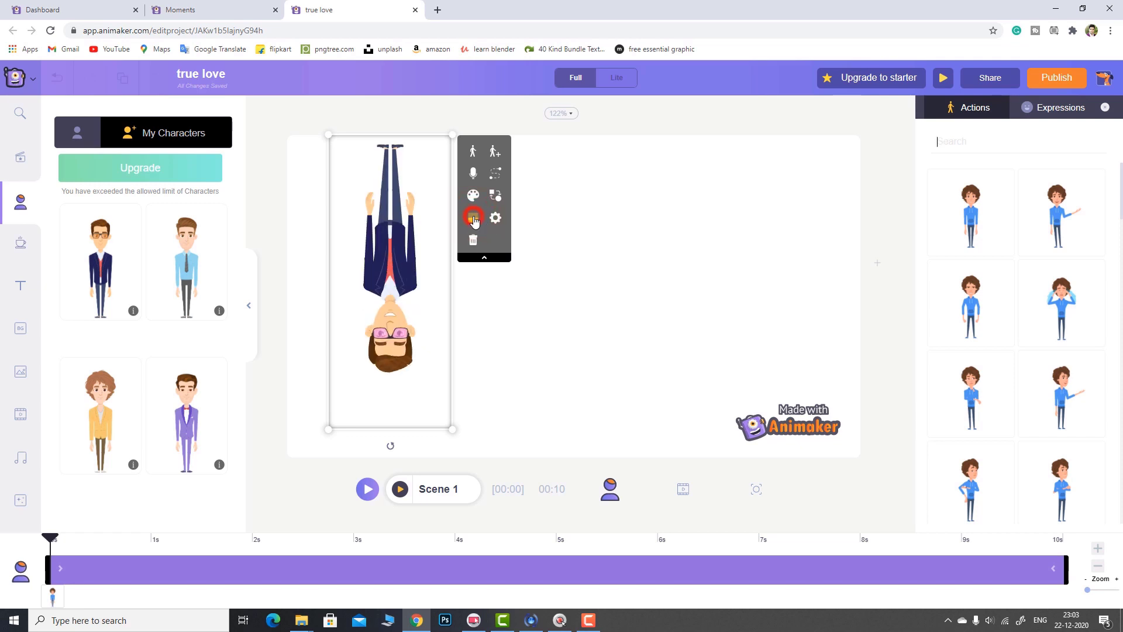
left_click(474, 218)
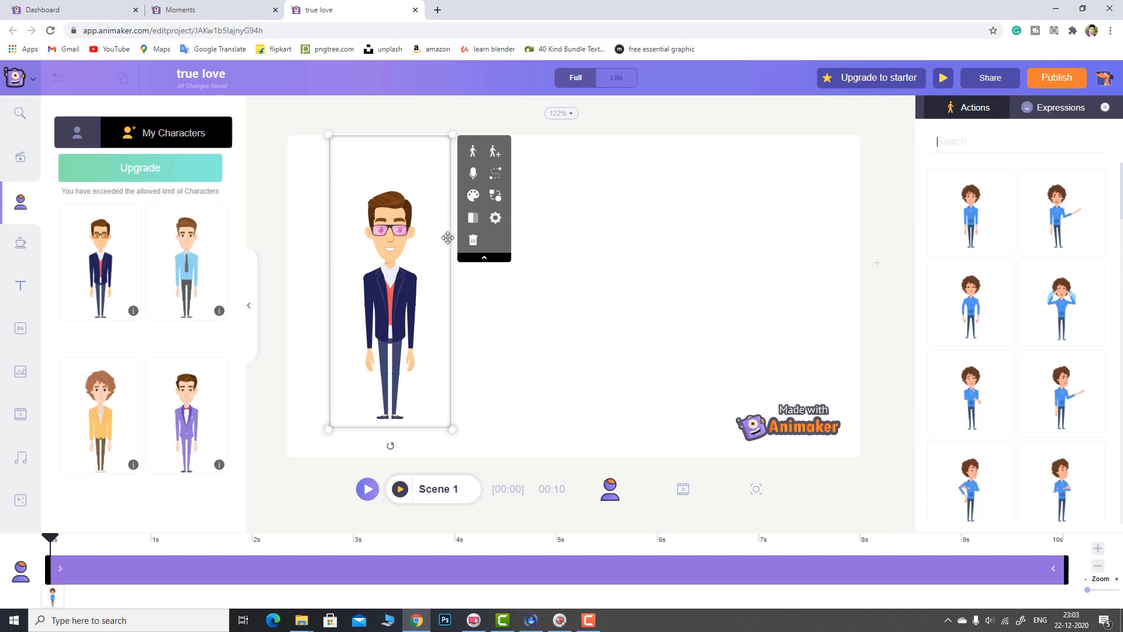
left_click(474, 240)
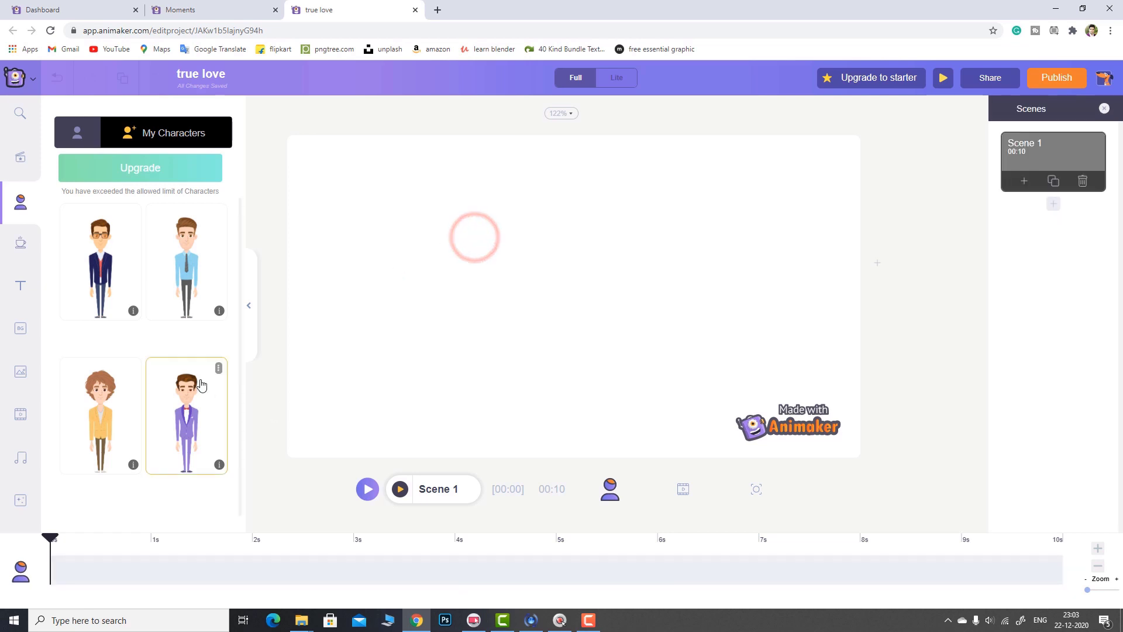
- Set the scene's background to the airport waiting lounge with orange seats from the Travel backgrounds
left_click(20, 328)
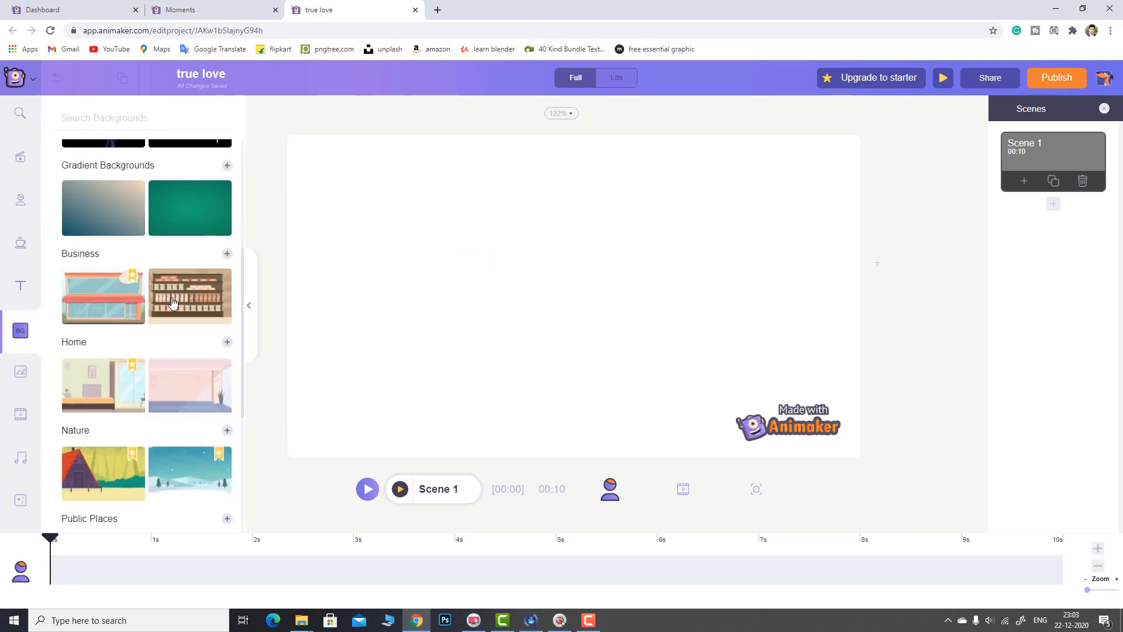
scroll(187, 344, "down", 4)
scroll(188, 344, "down", 4)
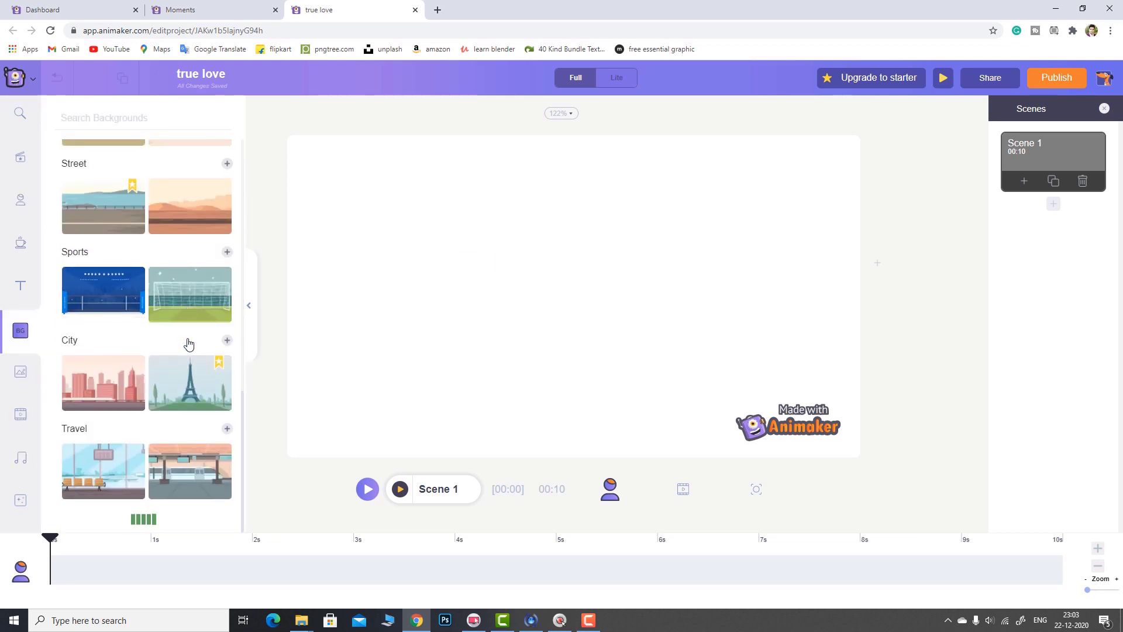
scroll(228, 386, "down", 2)
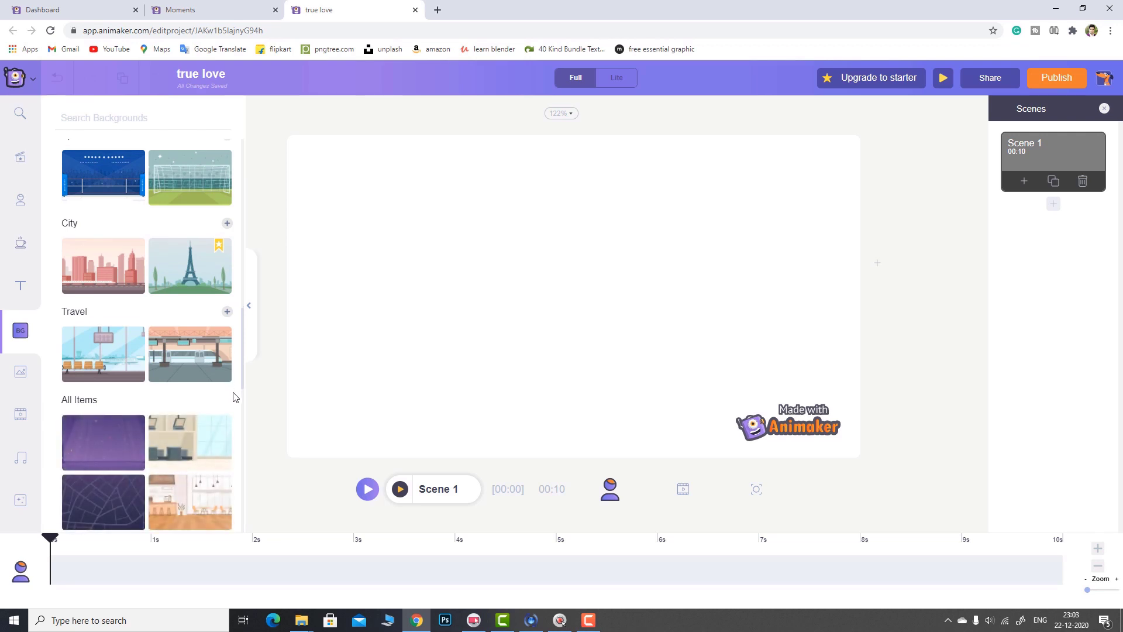
left_click(102, 350)
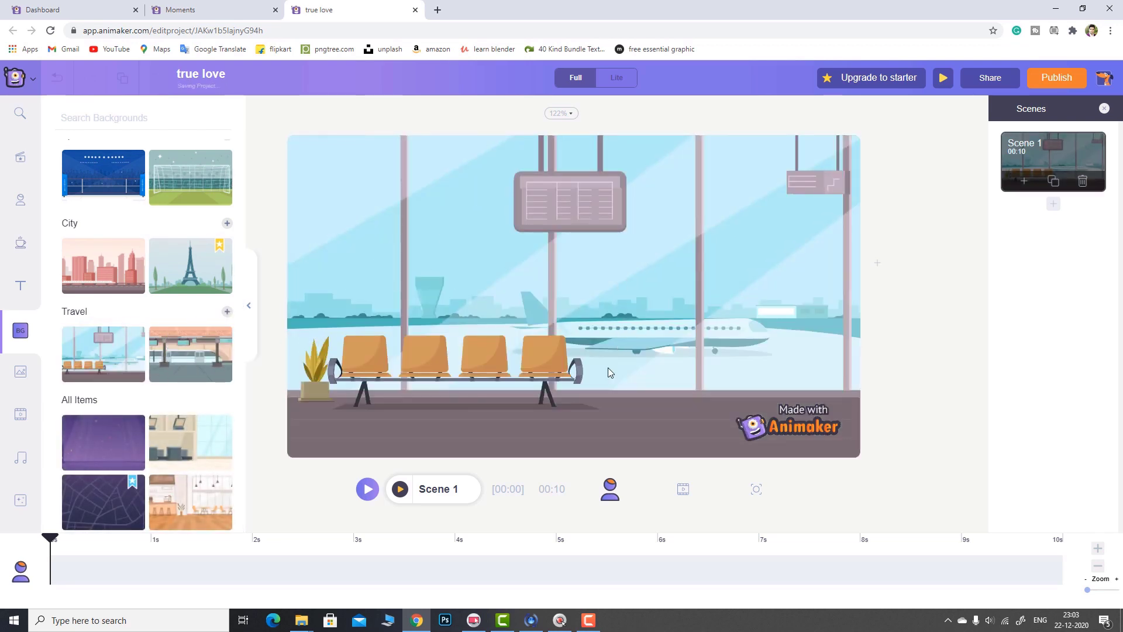
scroll(175, 291, "up", 12)
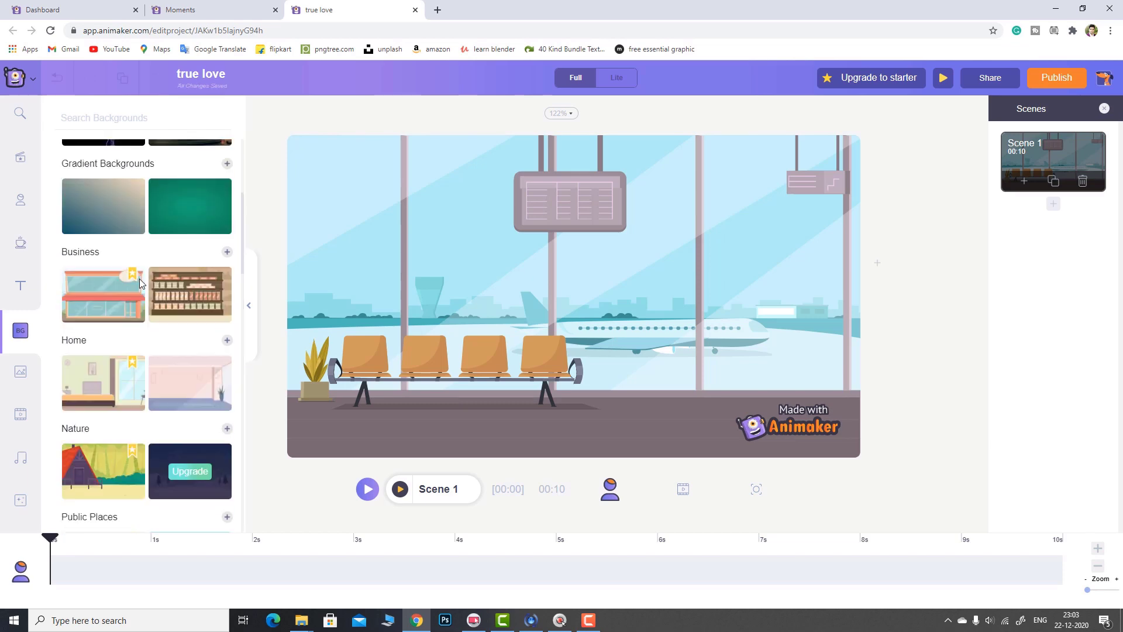
- Place the custom man with glasses and navy blazer in front of the orange seats in the airport scene
left_click(21, 201)
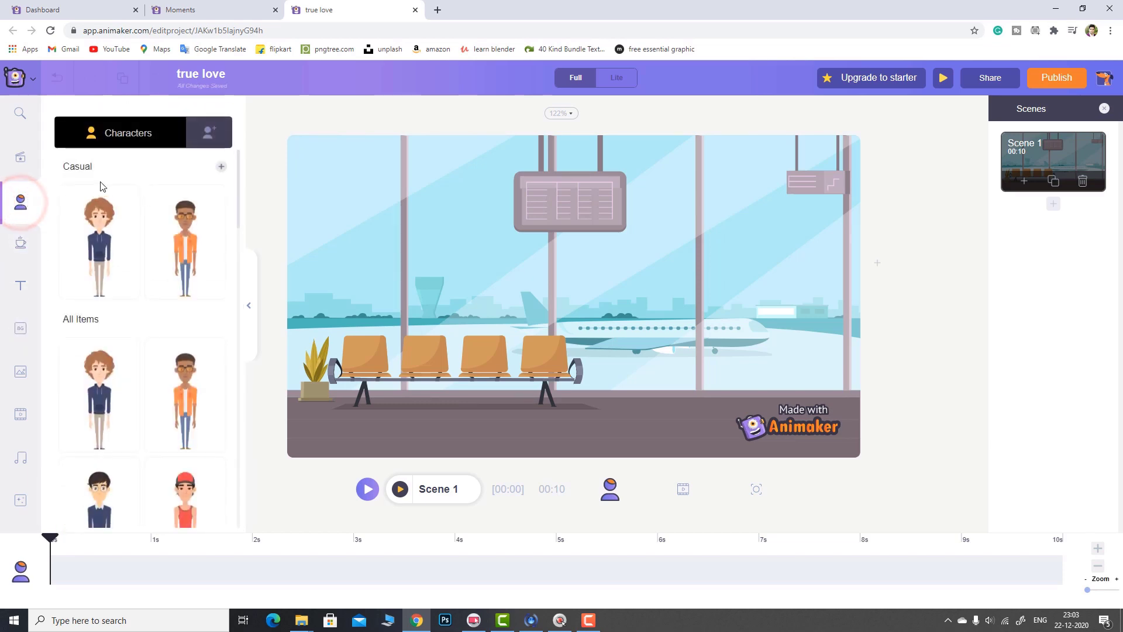
left_click(204, 136)
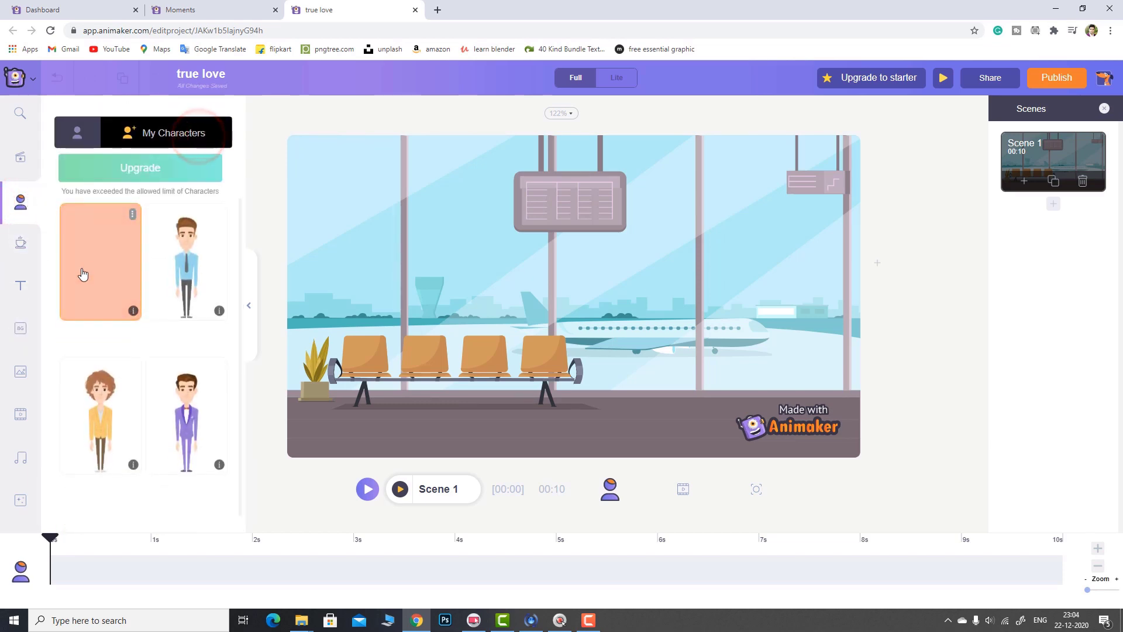
left_click_drag(146, 301, 421, 291)
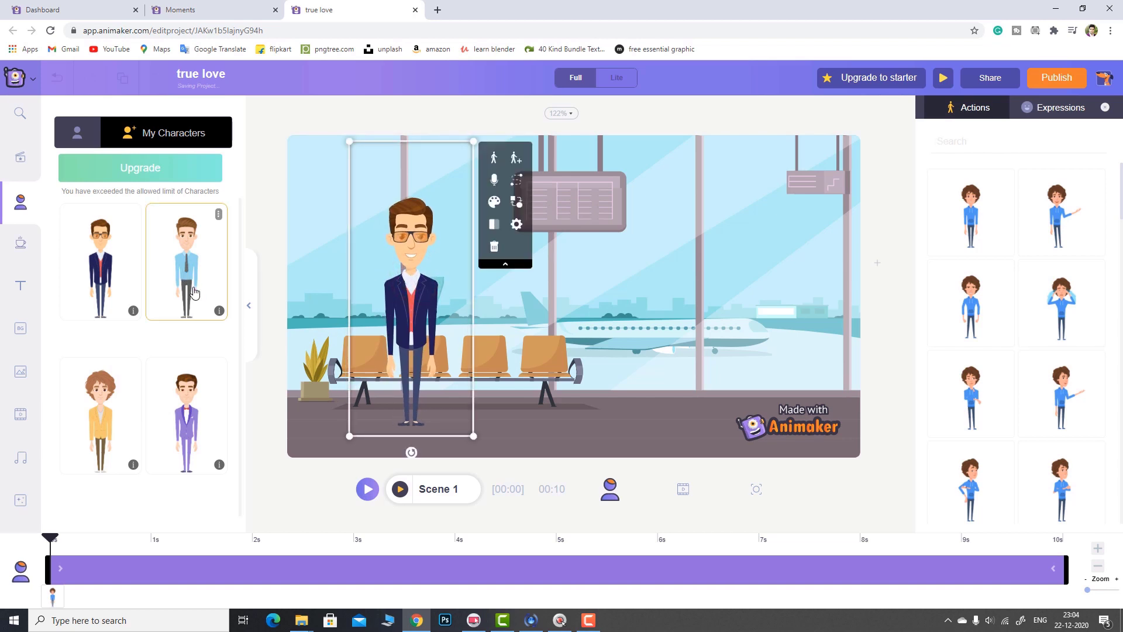
- Add the ready-made woman with curly black hair and a green shirt beside the man in the scene
left_click(76, 137)
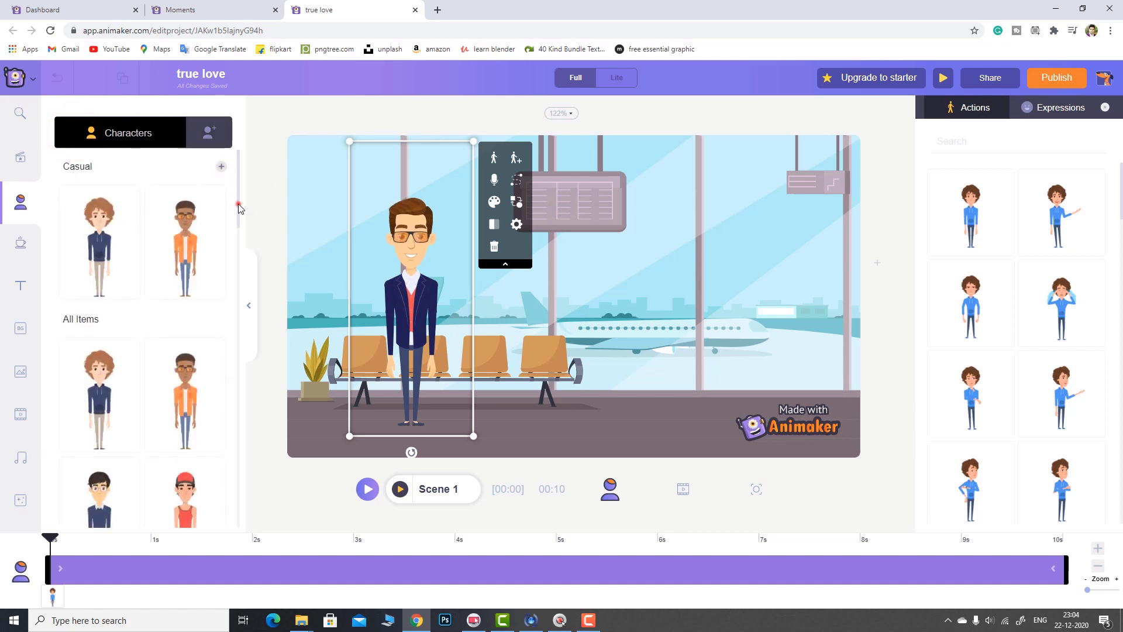
left_click_drag(240, 207, 203, 345)
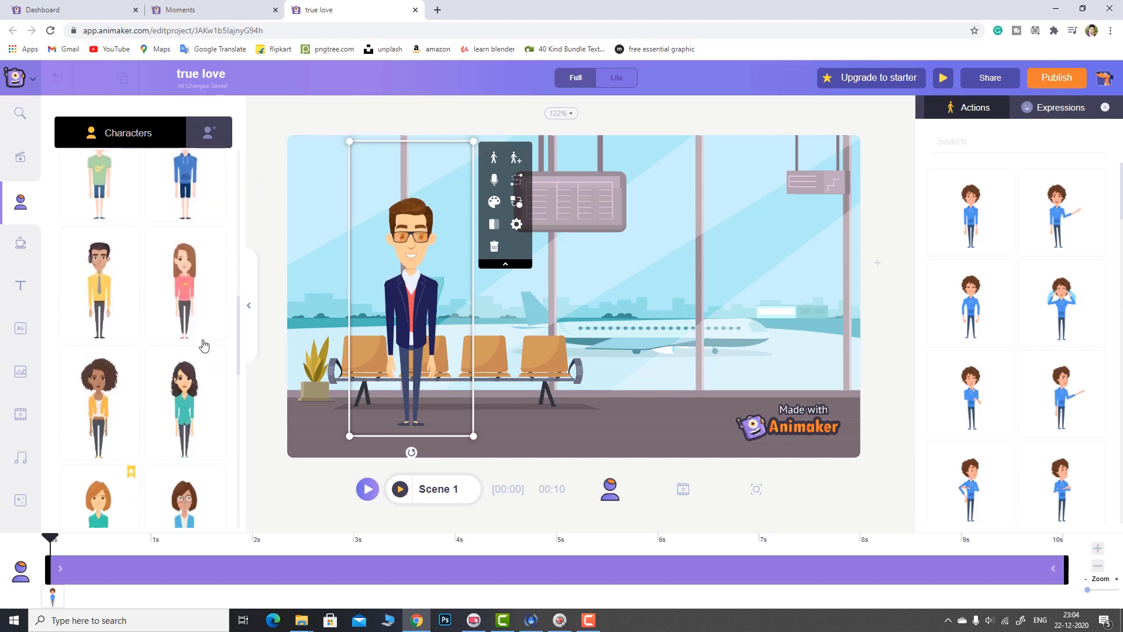
left_click_drag(174, 393, 538, 290)
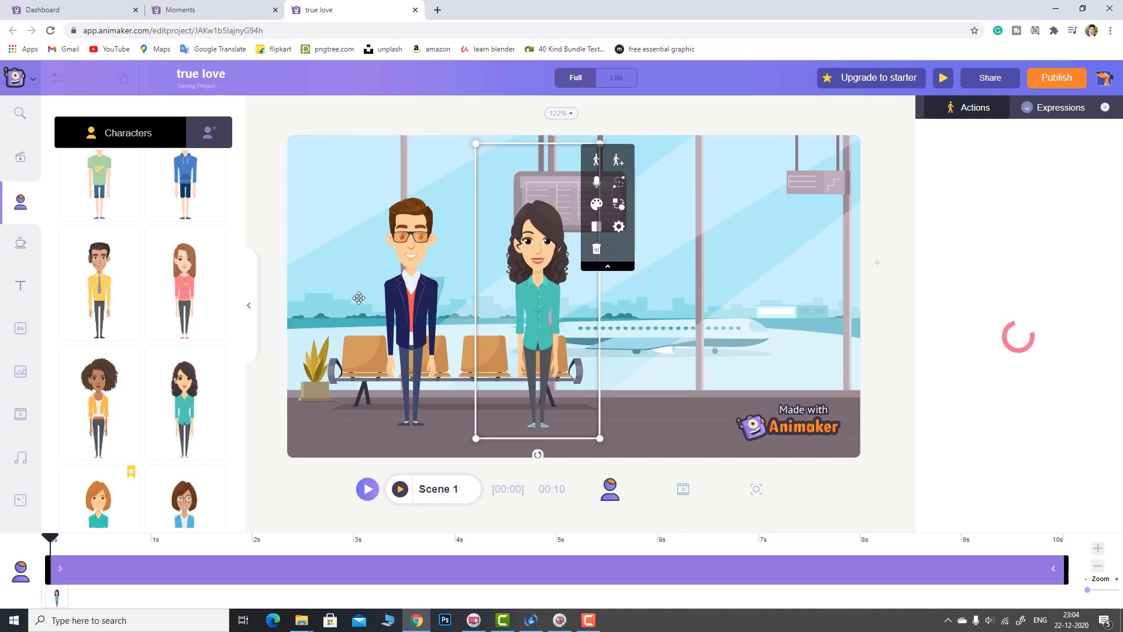
- Look over the remaining ready-made characters down to the end of the library
scroll(164, 230, "down", 2)
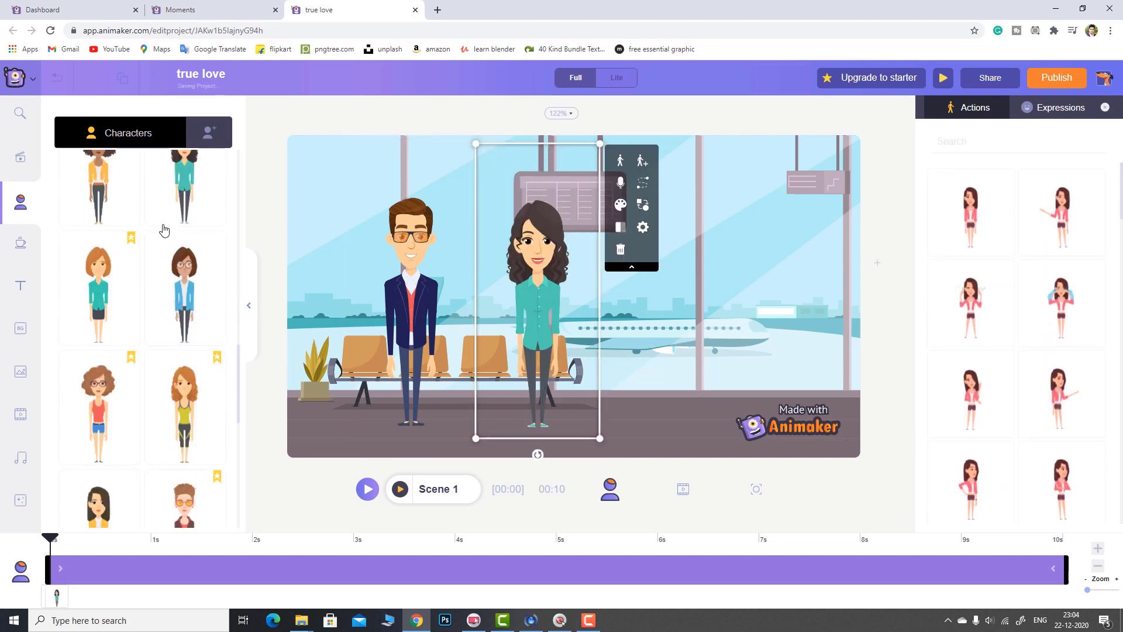
scroll(164, 229, "down", 2)
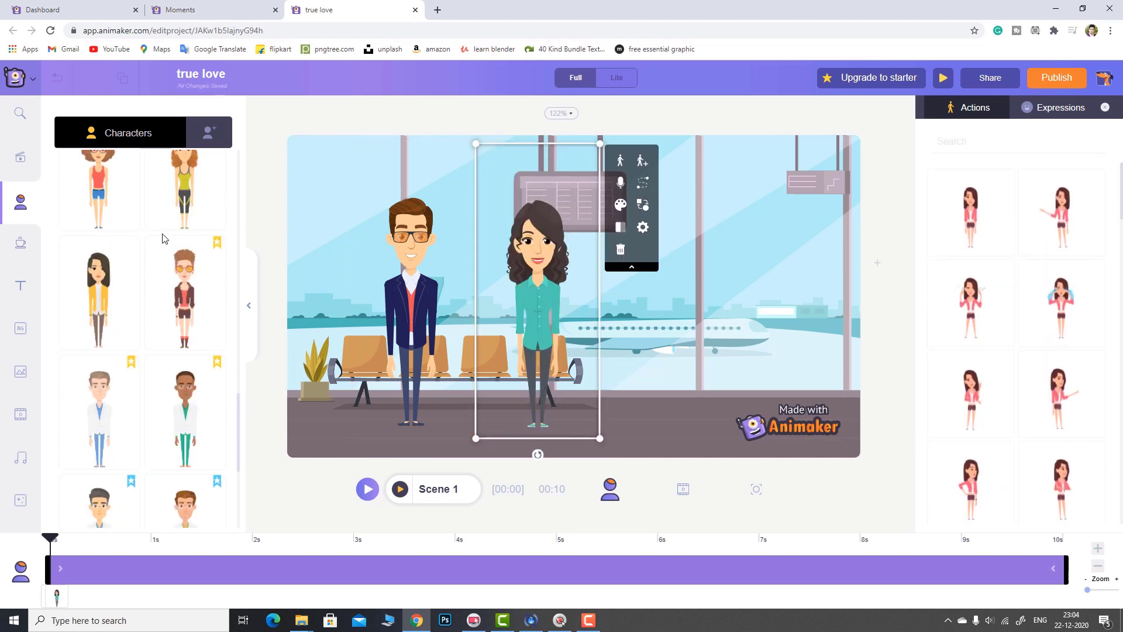
scroll(165, 252, "down", 5)
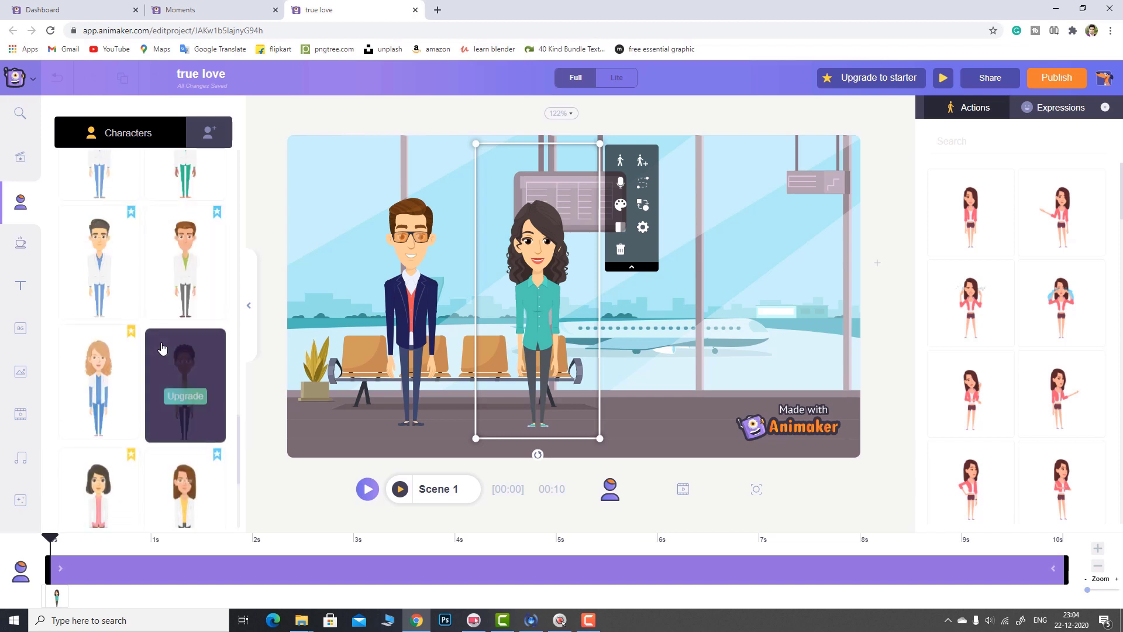
scroll(144, 383, "down", 3)
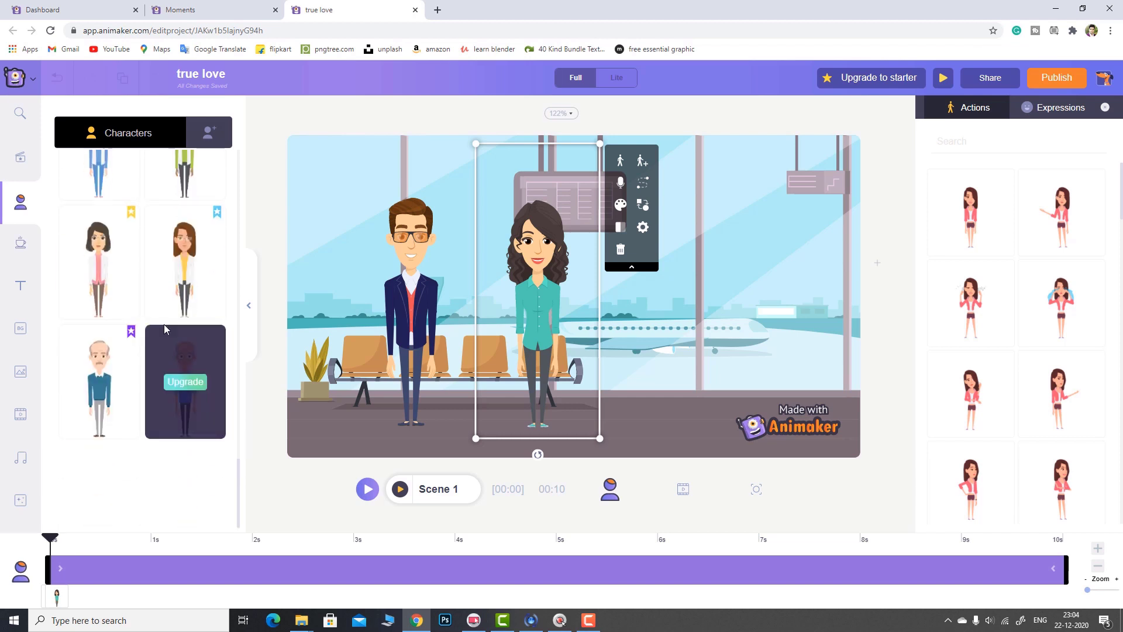
- Give the man with glasses the Confused facial expression and look over the other expressions
left_click(413, 328)
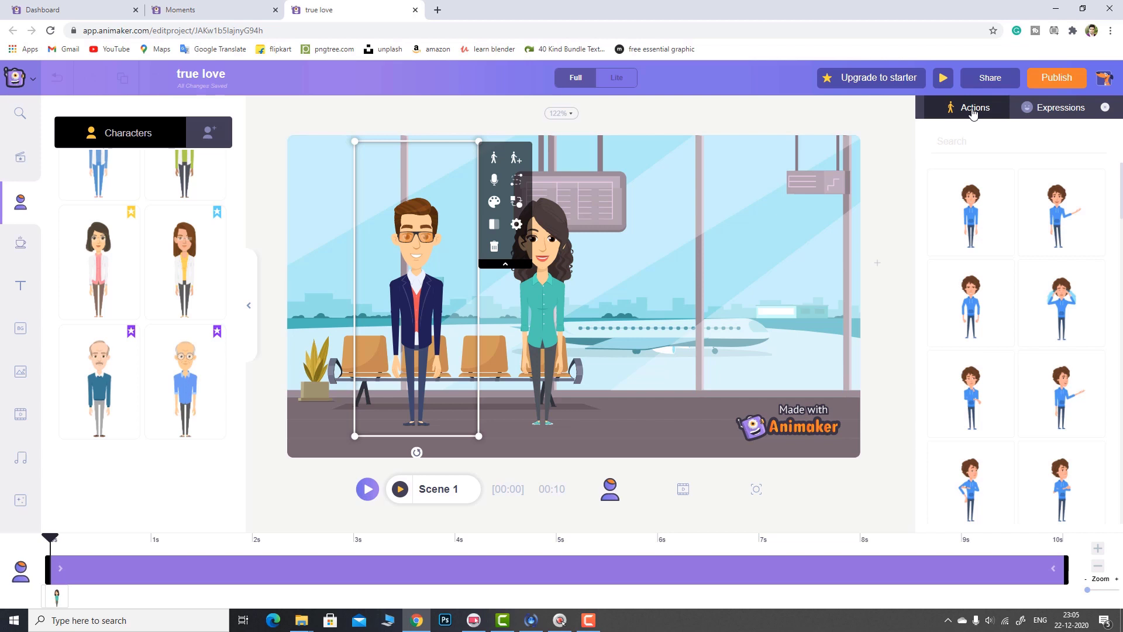
left_click(1053, 115)
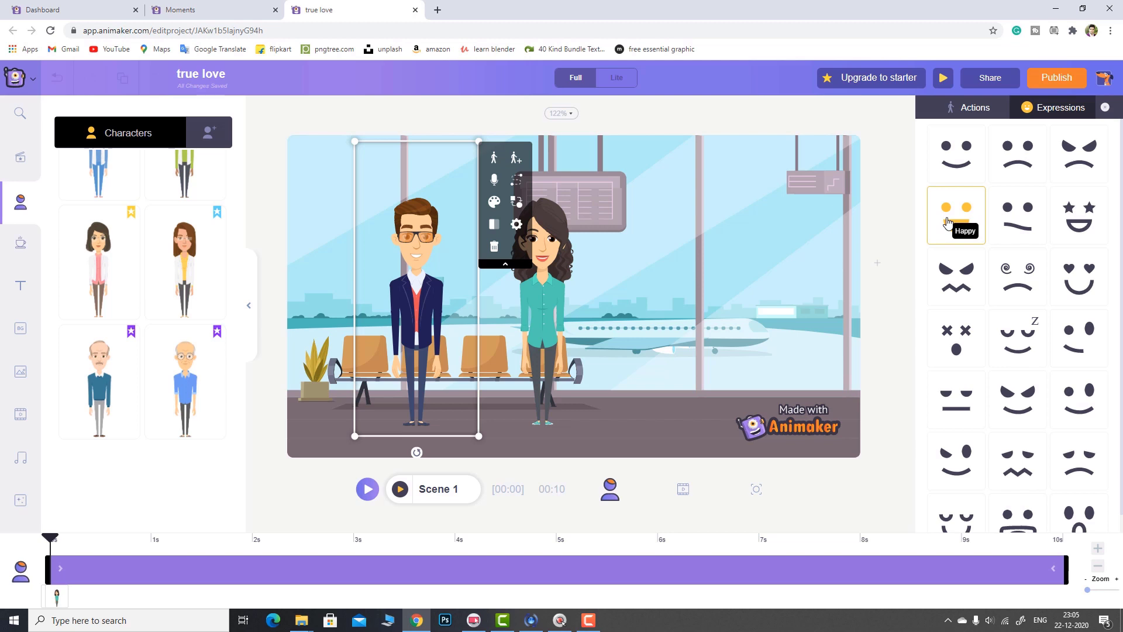
left_click(1018, 276)
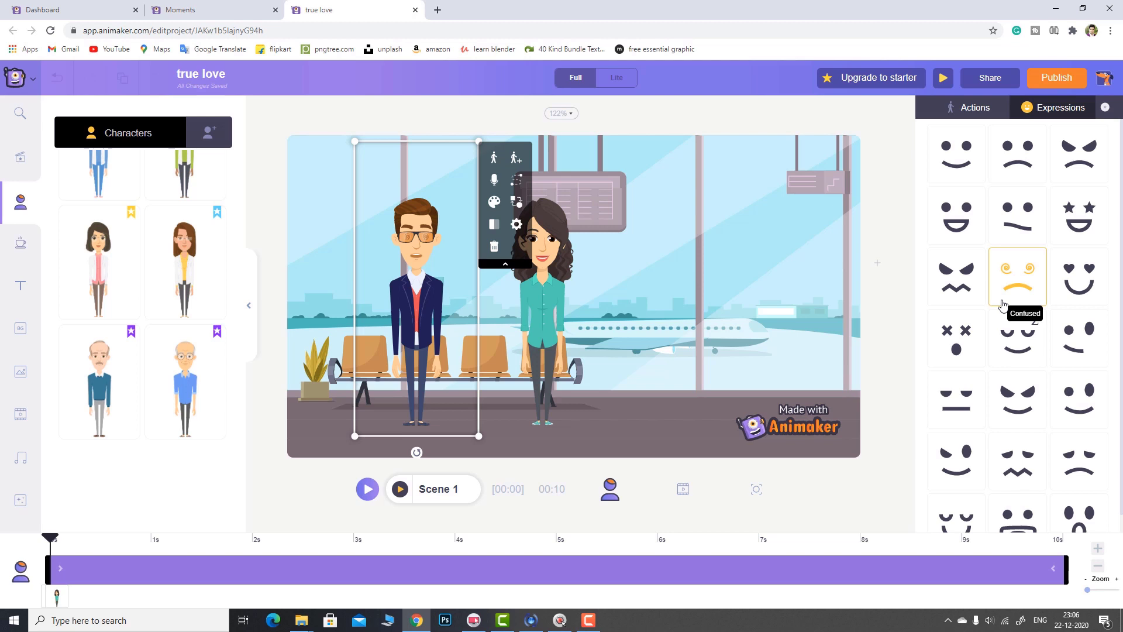
scroll(1018, 239, "down", 1)
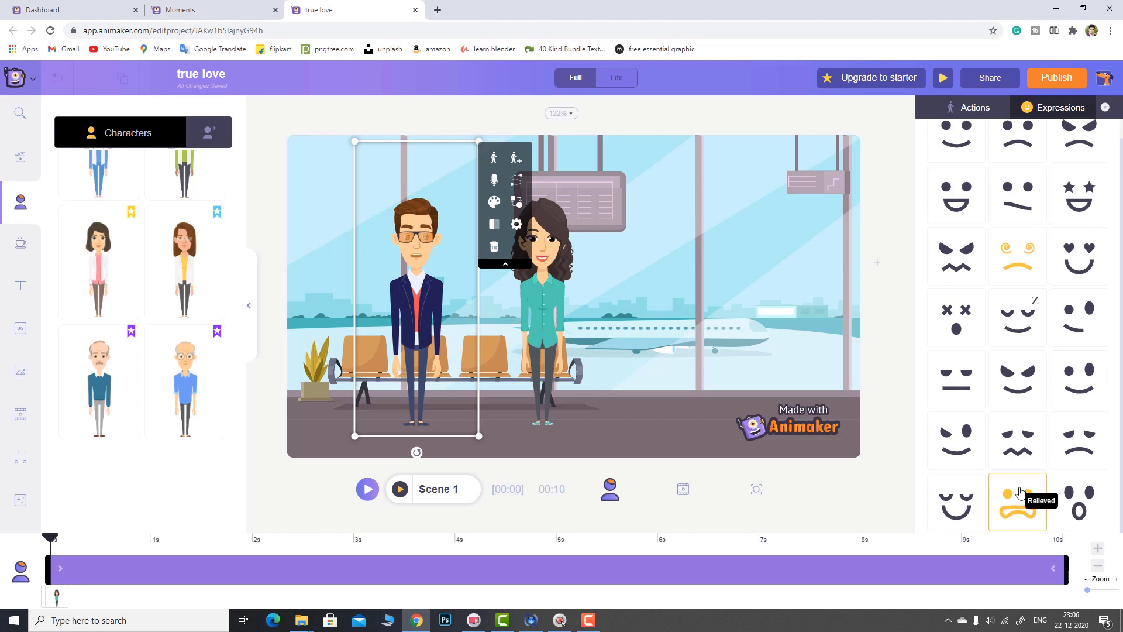
scroll(1019, 492, "up", 1)
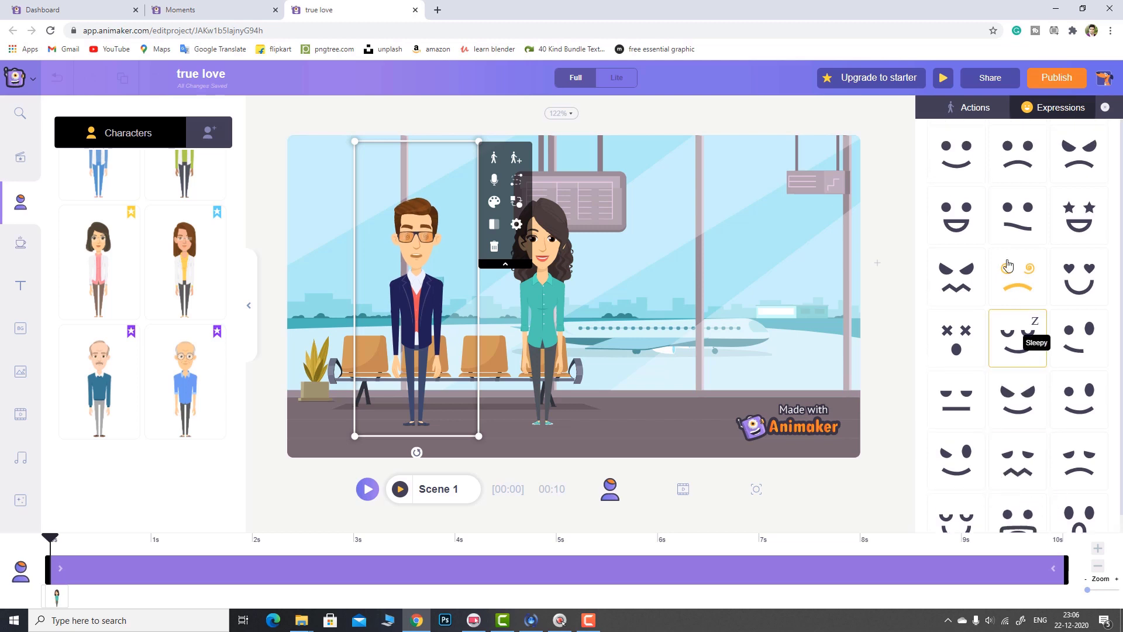
- Give the man with glasses the In-Love facial expression
scroll(1101, 290, "down", 1)
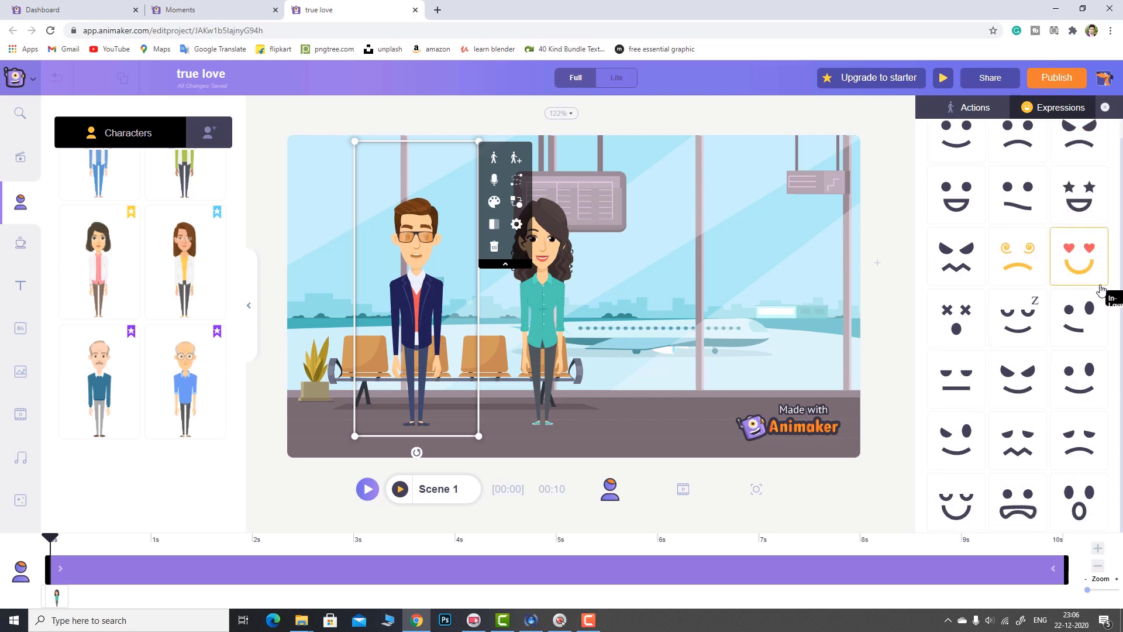
left_click(1073, 270)
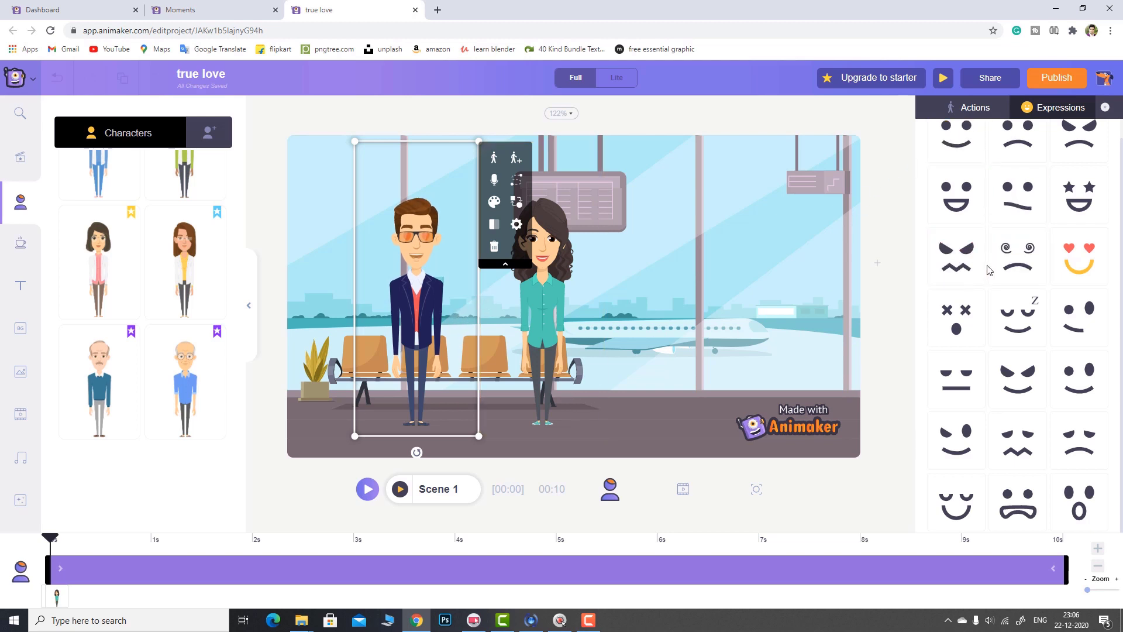
- Search the man's actions for "waiting" and apply the hand-on-hip standing pose to him
left_click(966, 111)
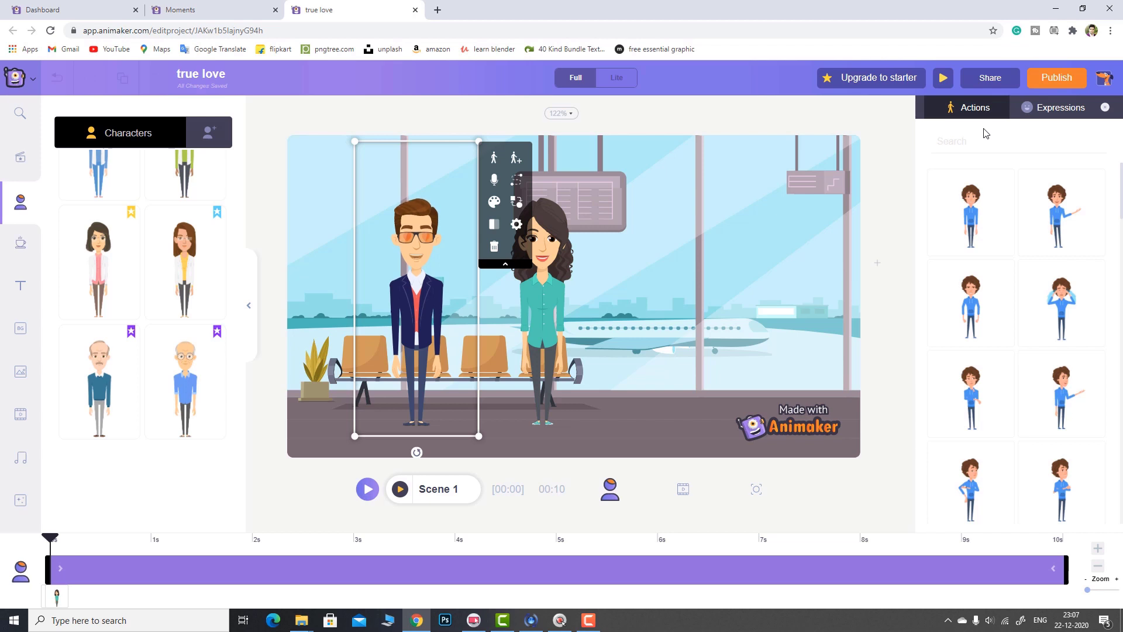
scroll(1090, 194, "down", 5)
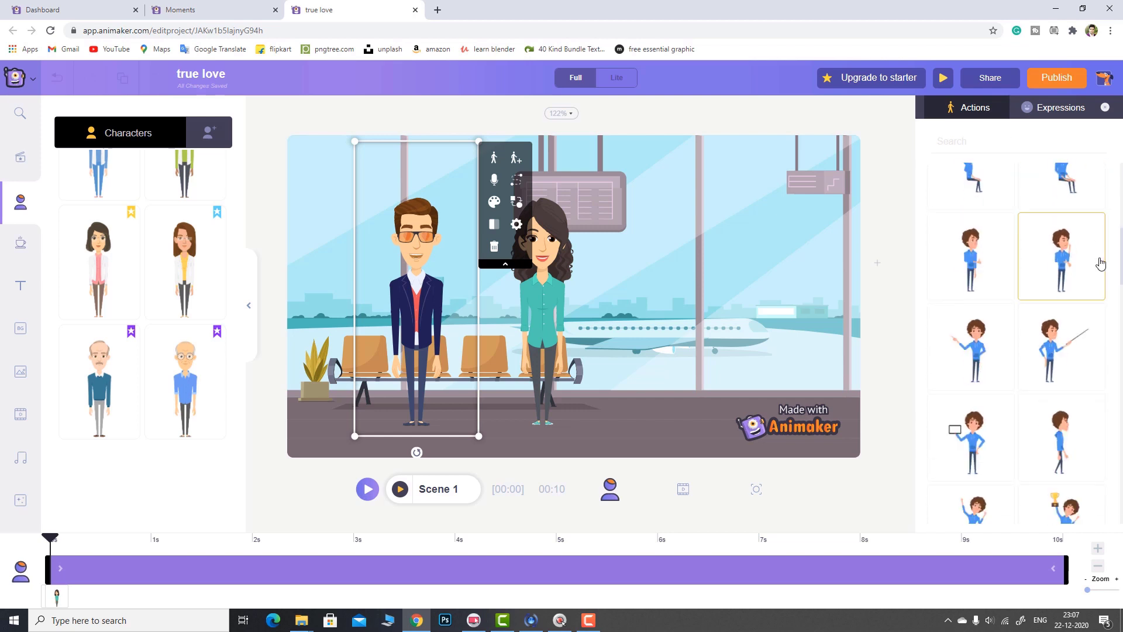
scroll(1097, 264, "down", 5)
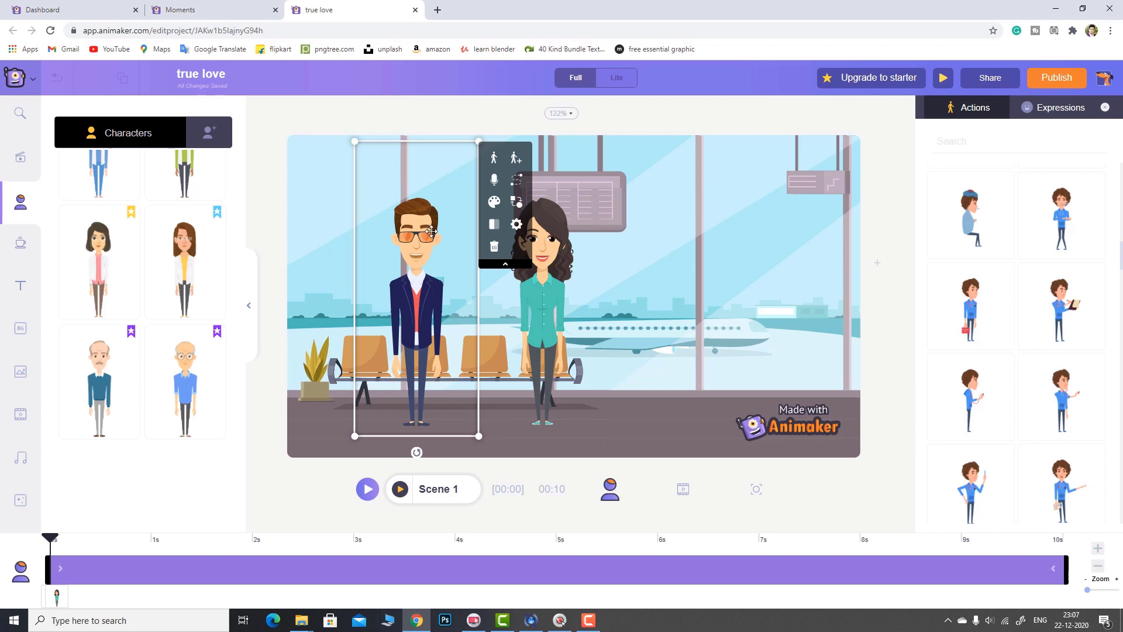
left_click(956, 142)
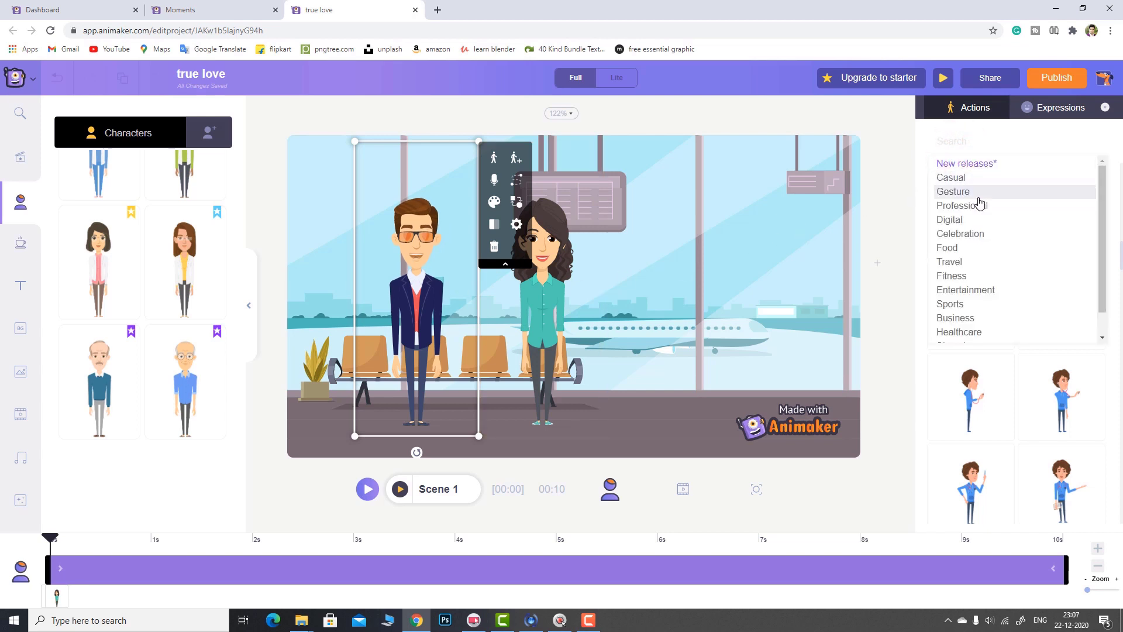
scroll(970, 196, "down", 1)
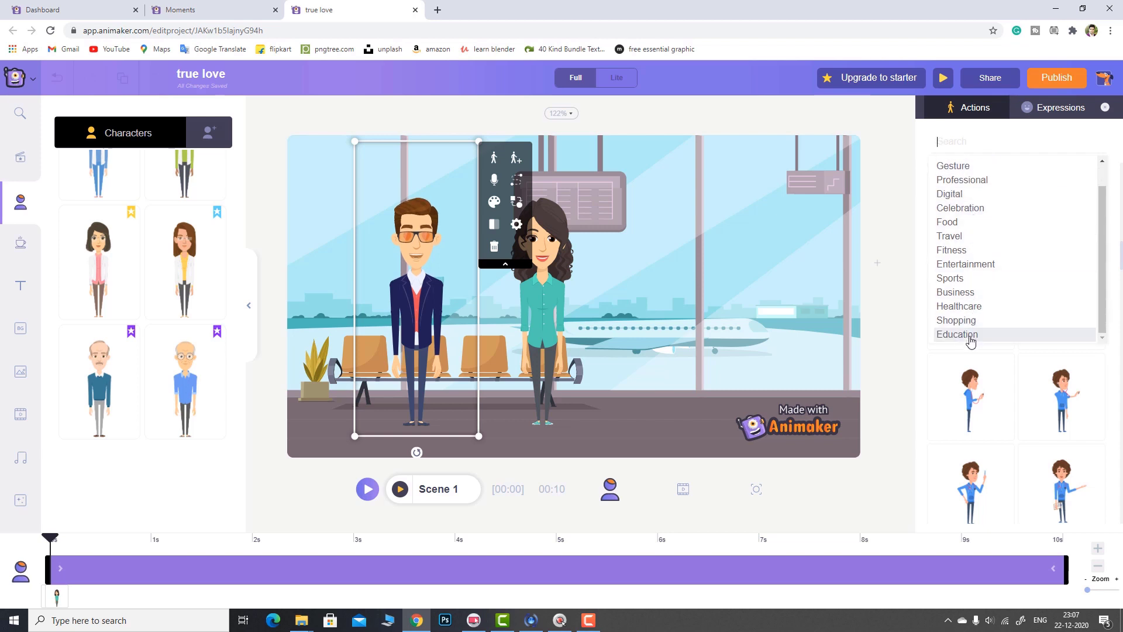
scroll(974, 205, "up", 1)
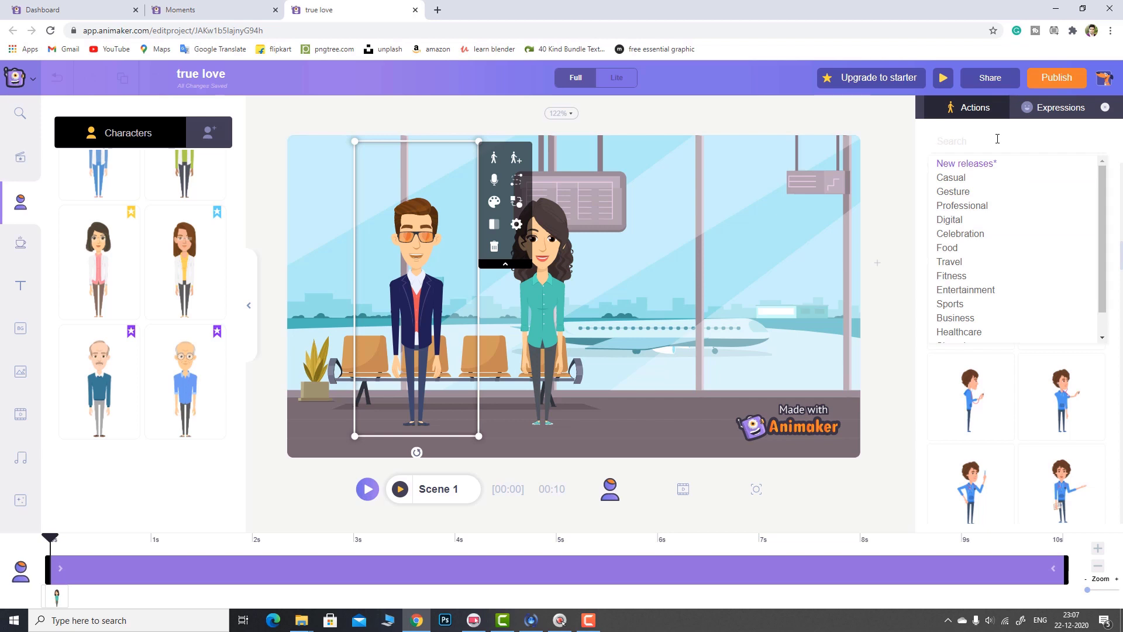
type("wait")
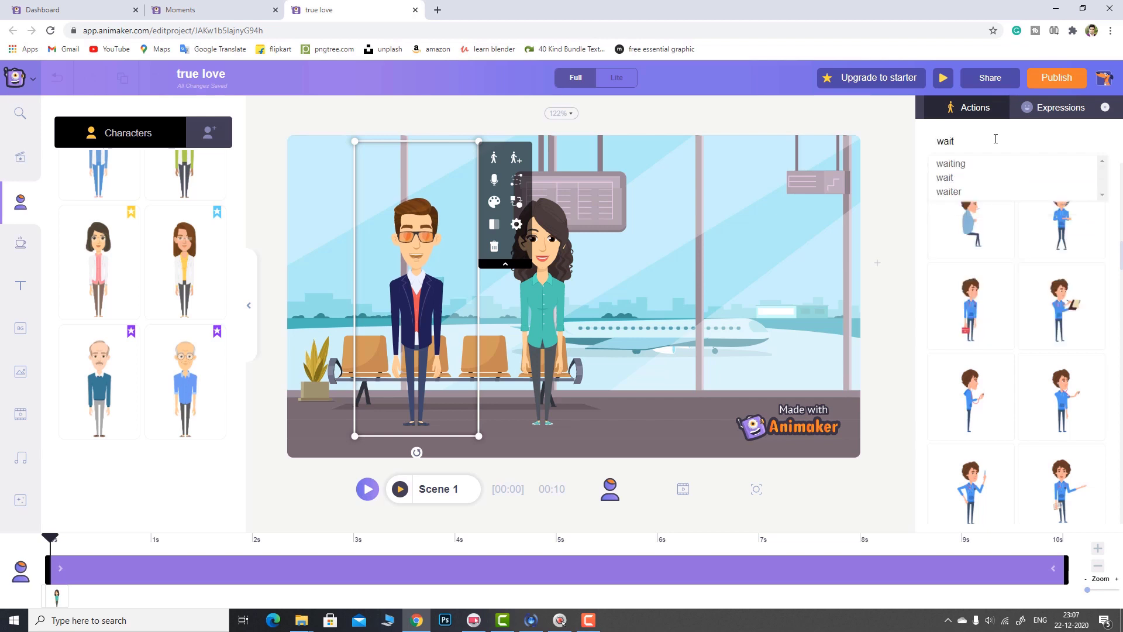
left_click(960, 166)
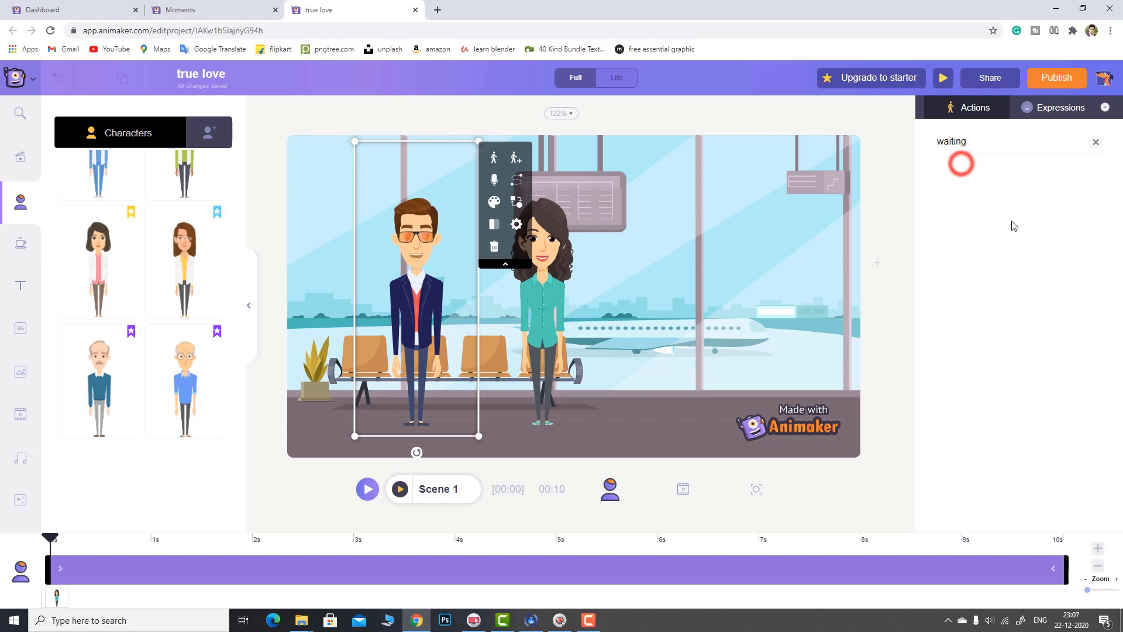
left_click(1068, 214)
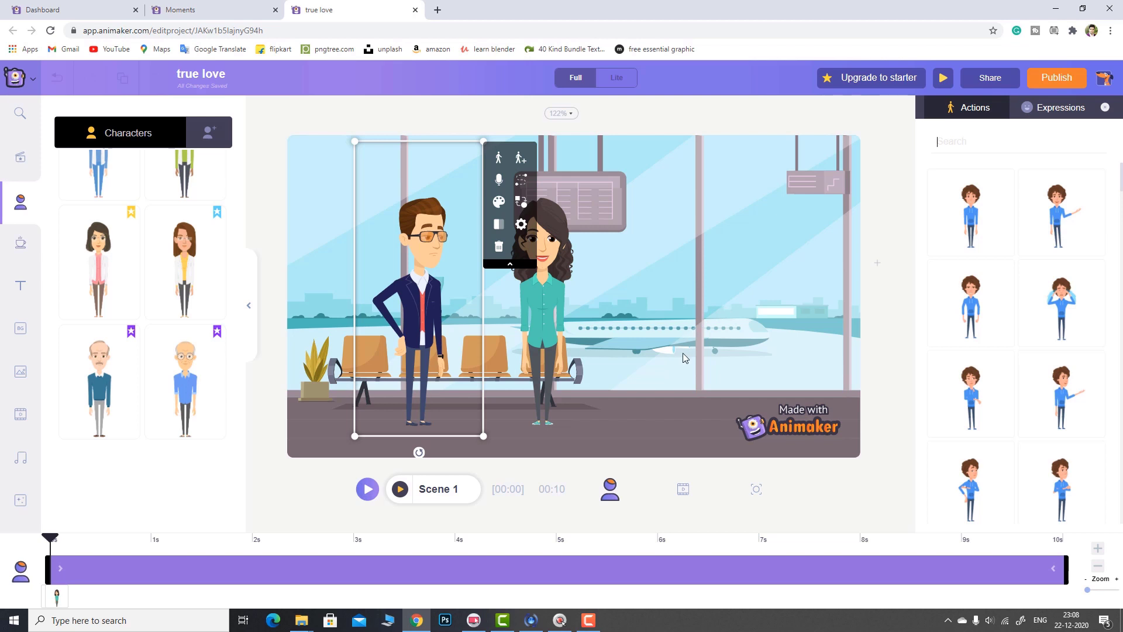
- Play Scene 1 to check the man's waiting action, then stop playback and reselect him
left_click(368, 491)
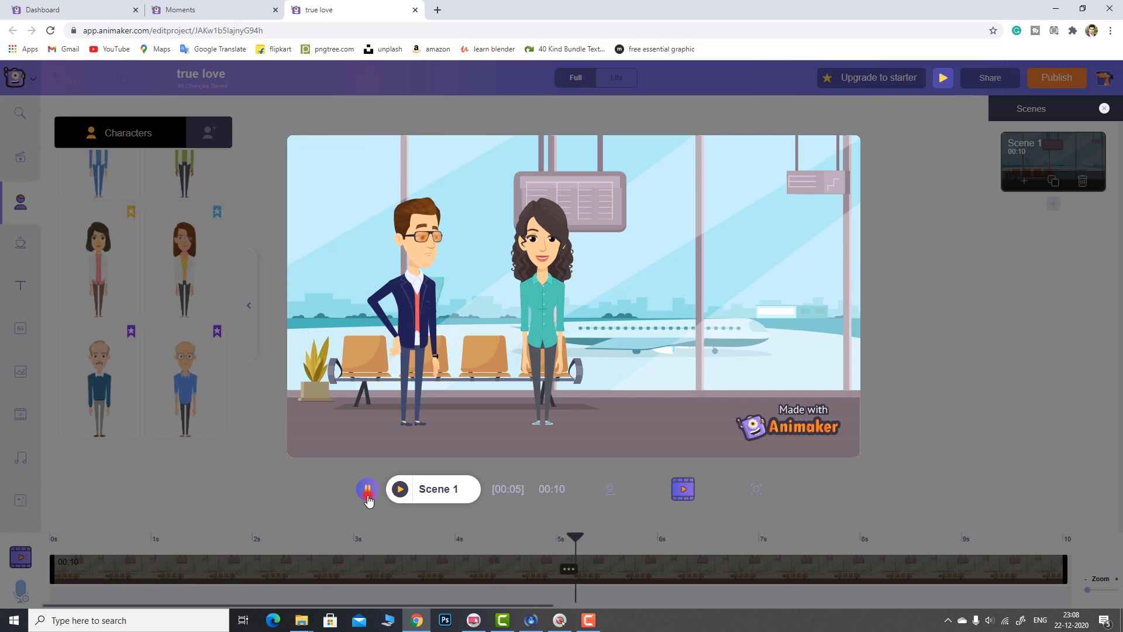
left_click(367, 490)
left_click(415, 281)
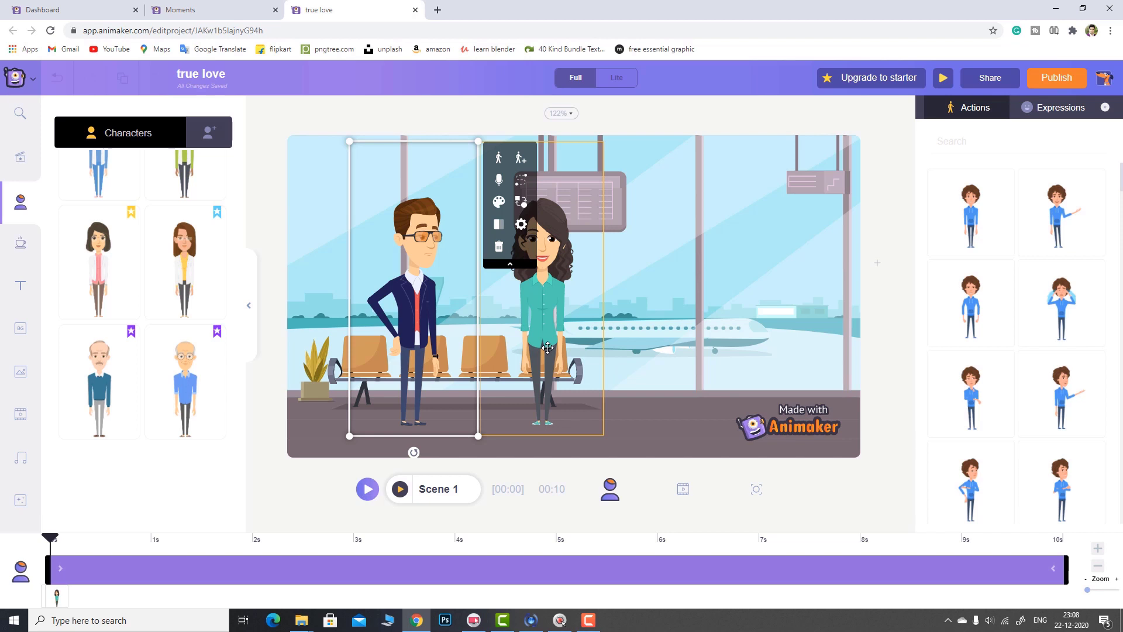
- Move the woman to the scene's right side and give her the briefcase-carrying walk from a "walking happily" action search
left_click(539, 293)
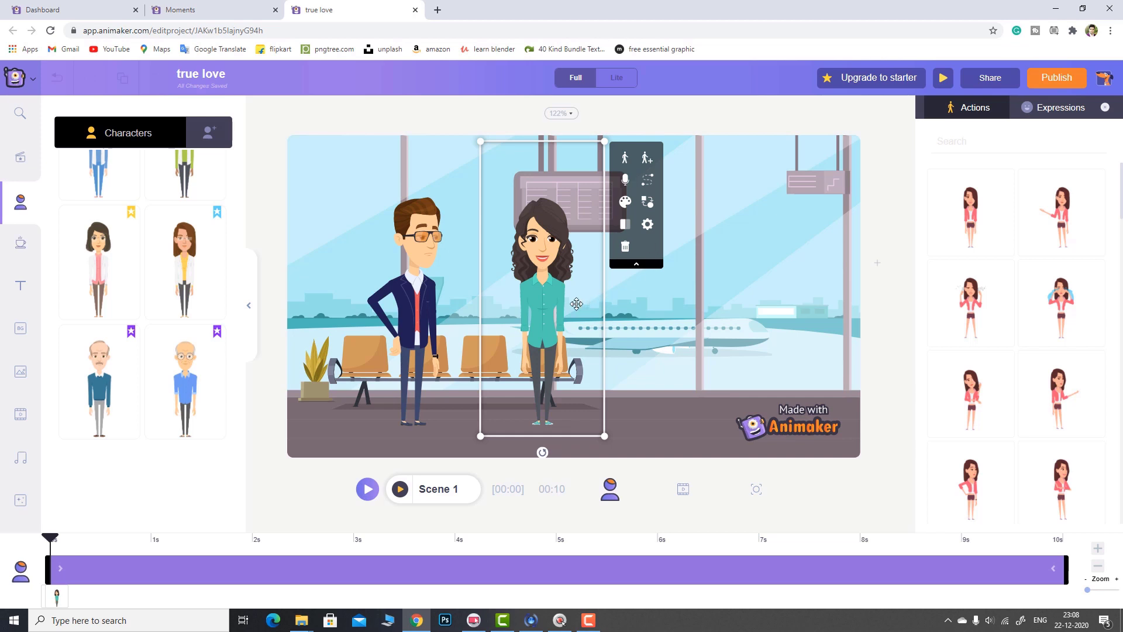
left_click_drag(542, 307, 822, 307)
left_click(1025, 140)
type("wal")
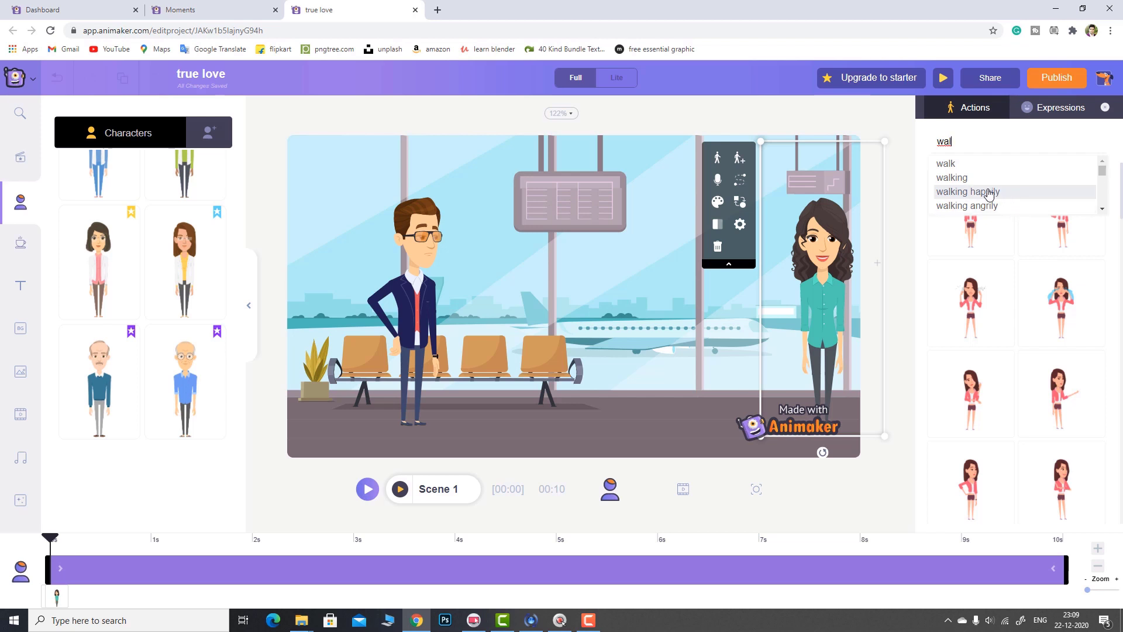
left_click(1009, 196)
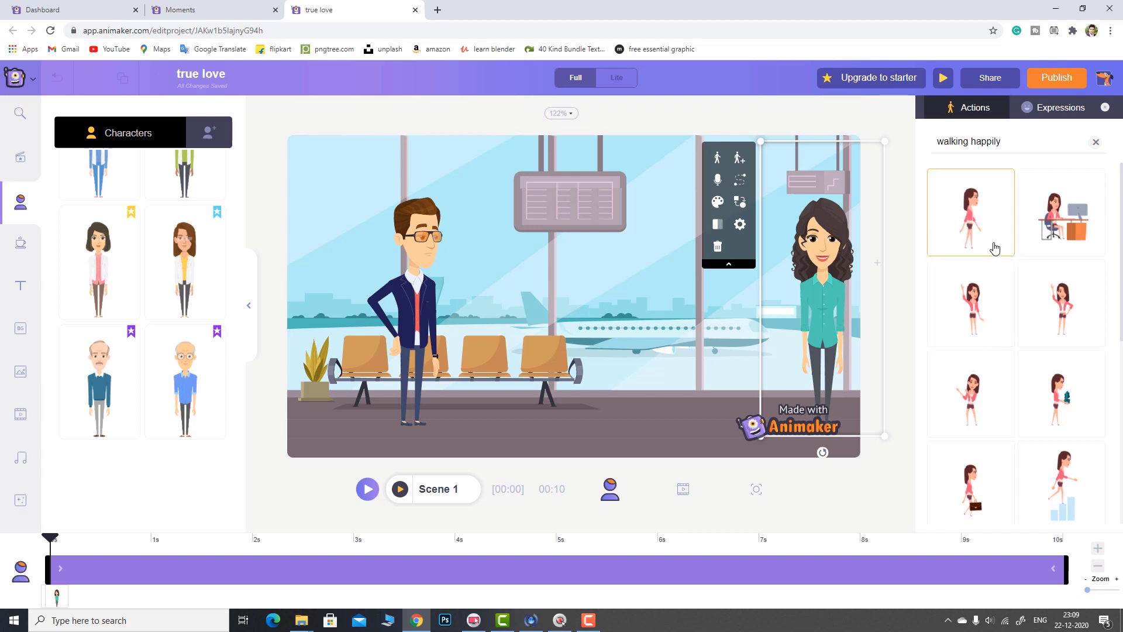
left_click(972, 466)
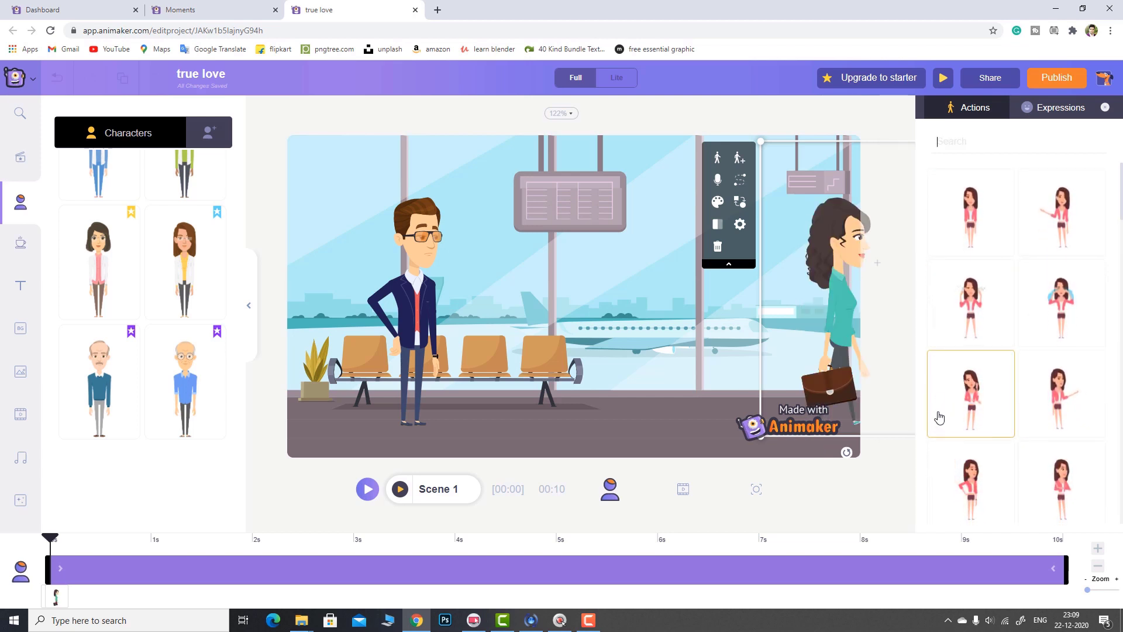
- Flip the woman to face the man and place her just beyond the scene's right edge
left_click_drag(839, 350, 805, 310)
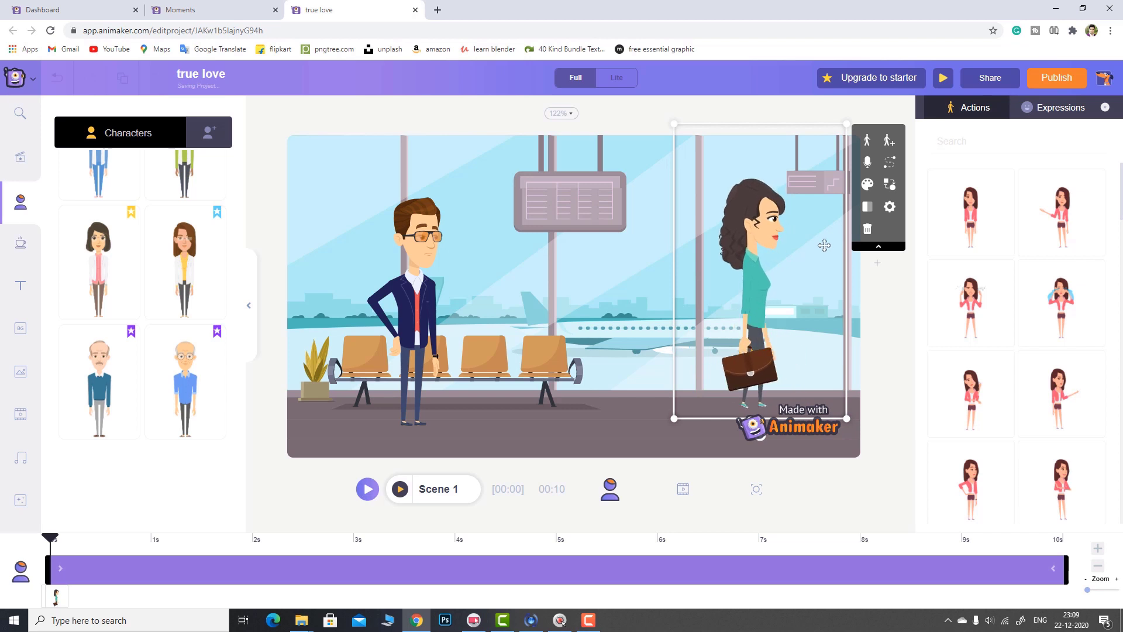
left_click(868, 209)
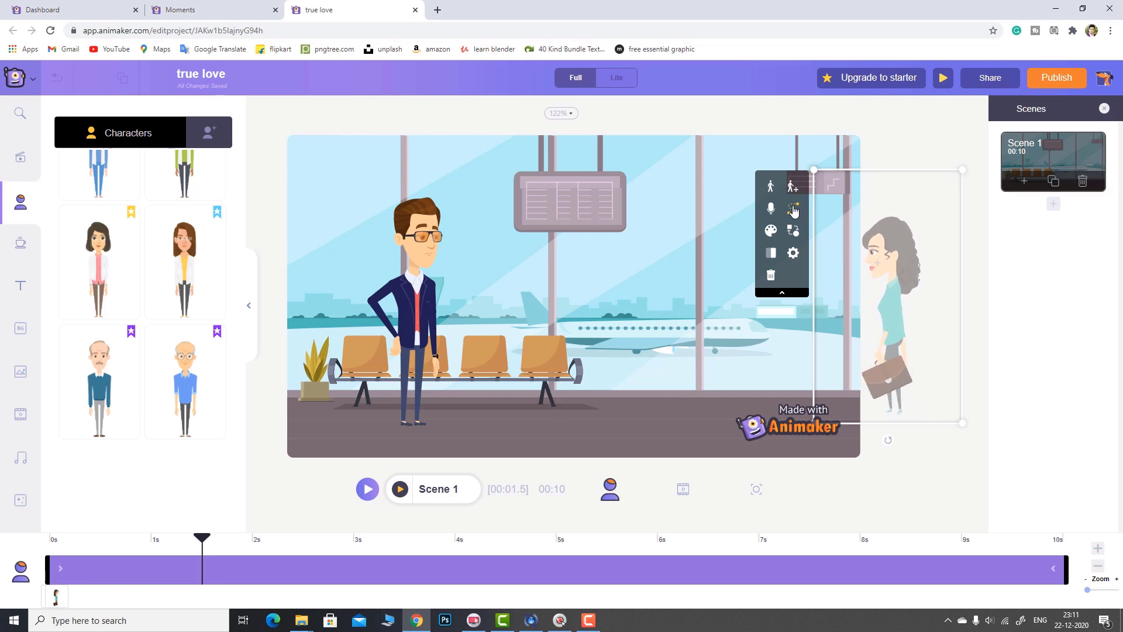
- Add a Smartmove that brings the woman from outside the scene to beside the man, and preview the movement
left_click(793, 210)
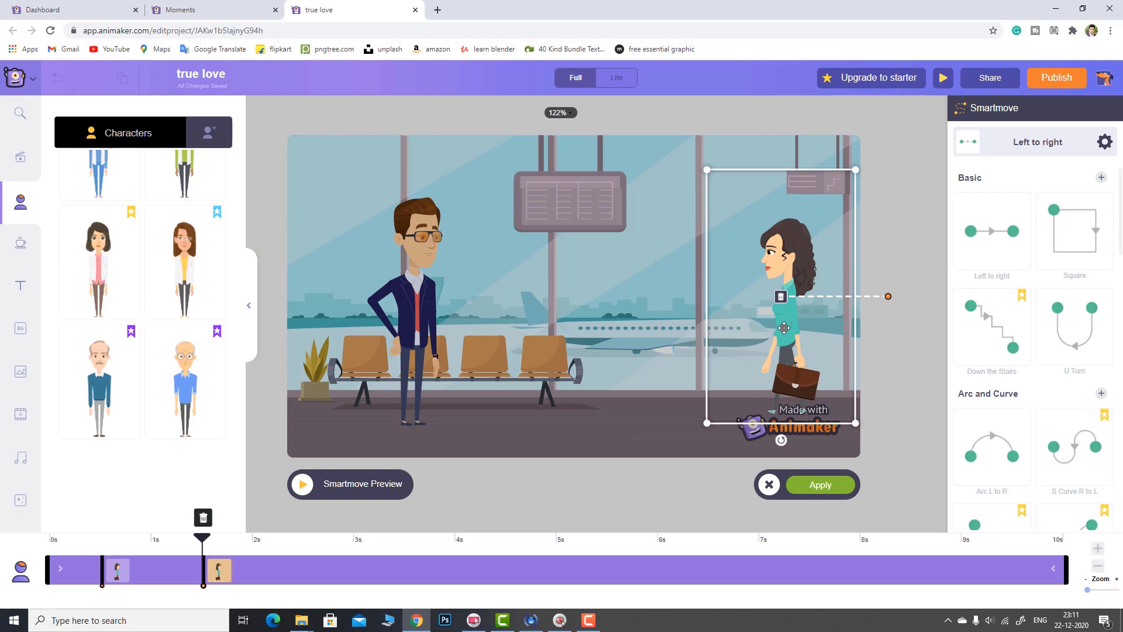
left_click_drag(784, 328, 501, 331)
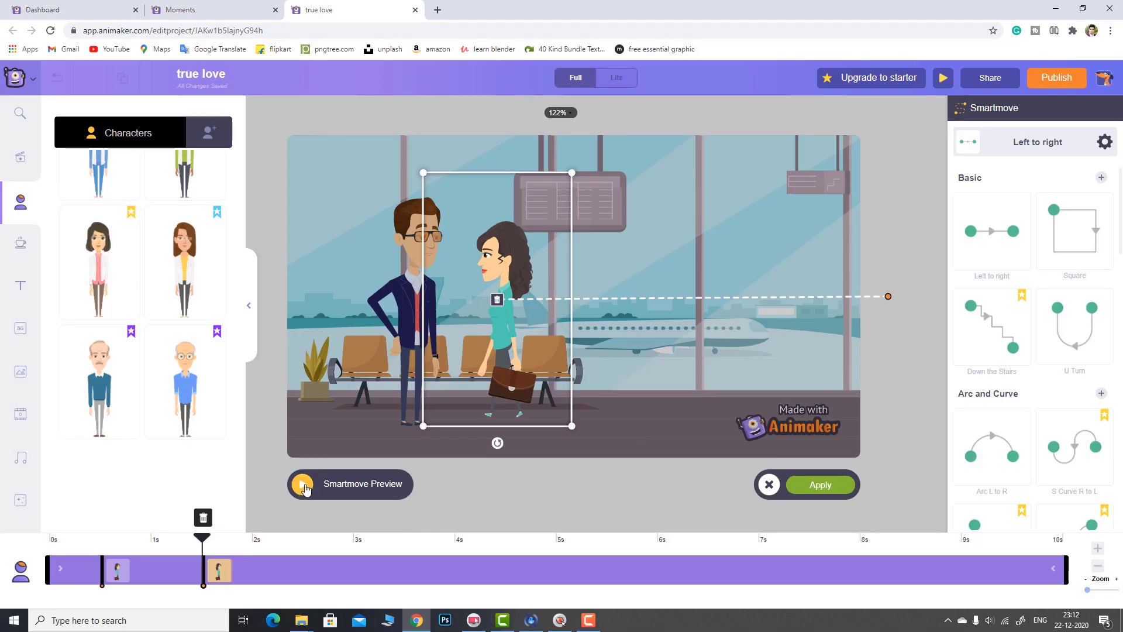
left_click(304, 485)
left_click(819, 486)
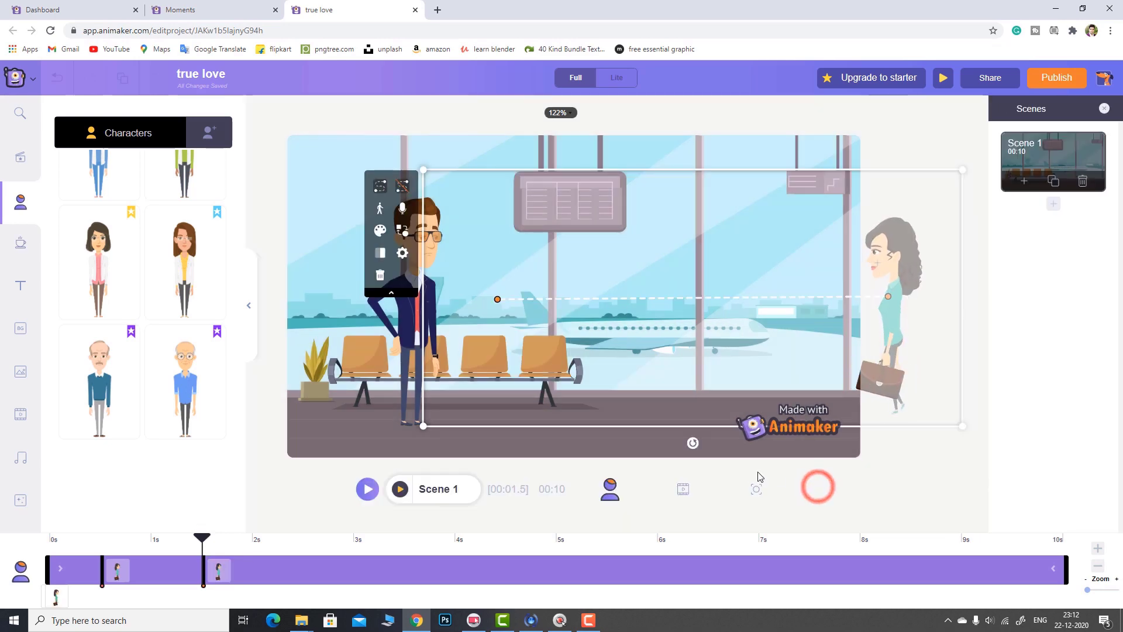
left_click(368, 489)
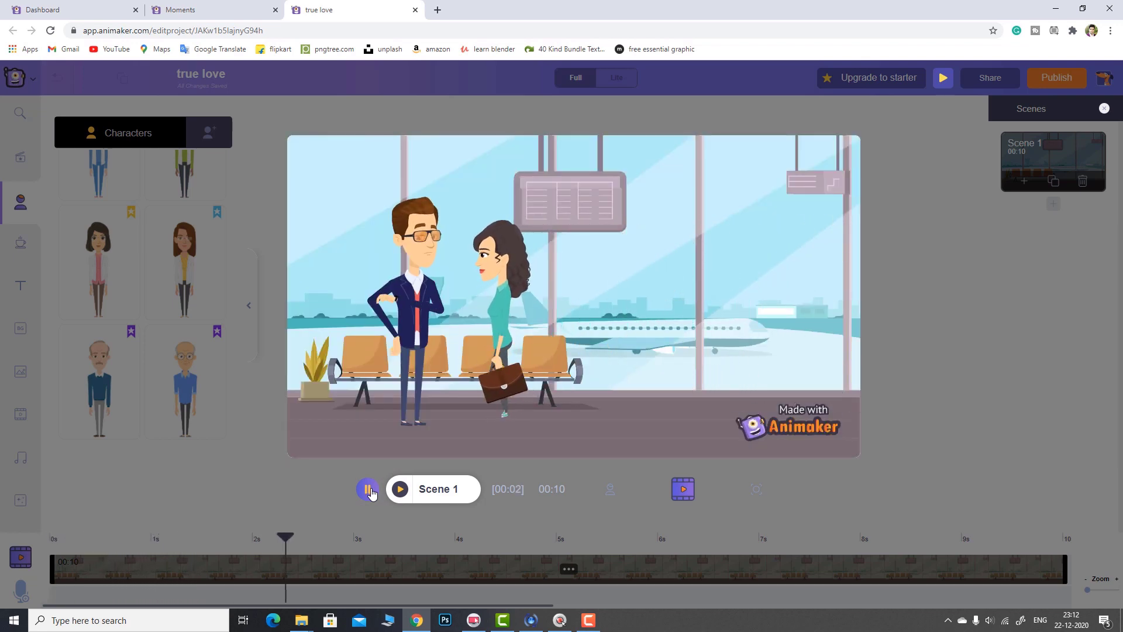
left_click(368, 489)
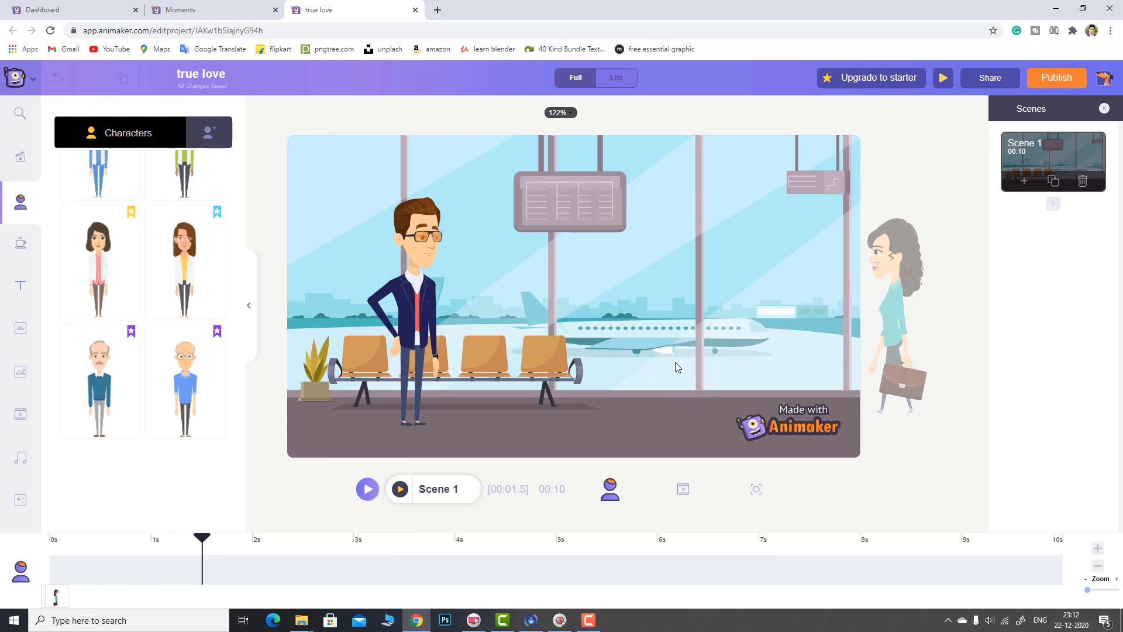
- Extend the end of the woman's Smartmove to about 4.9 seconds, apply it and play the scene
left_click(897, 306)
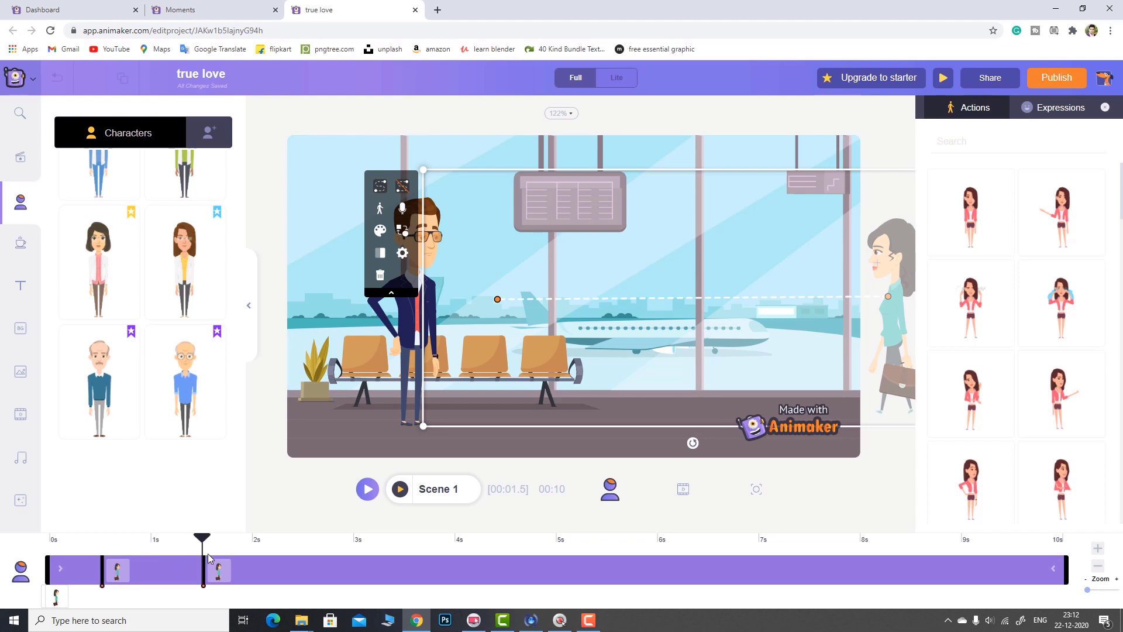
left_click_drag(219, 579, 561, 591)
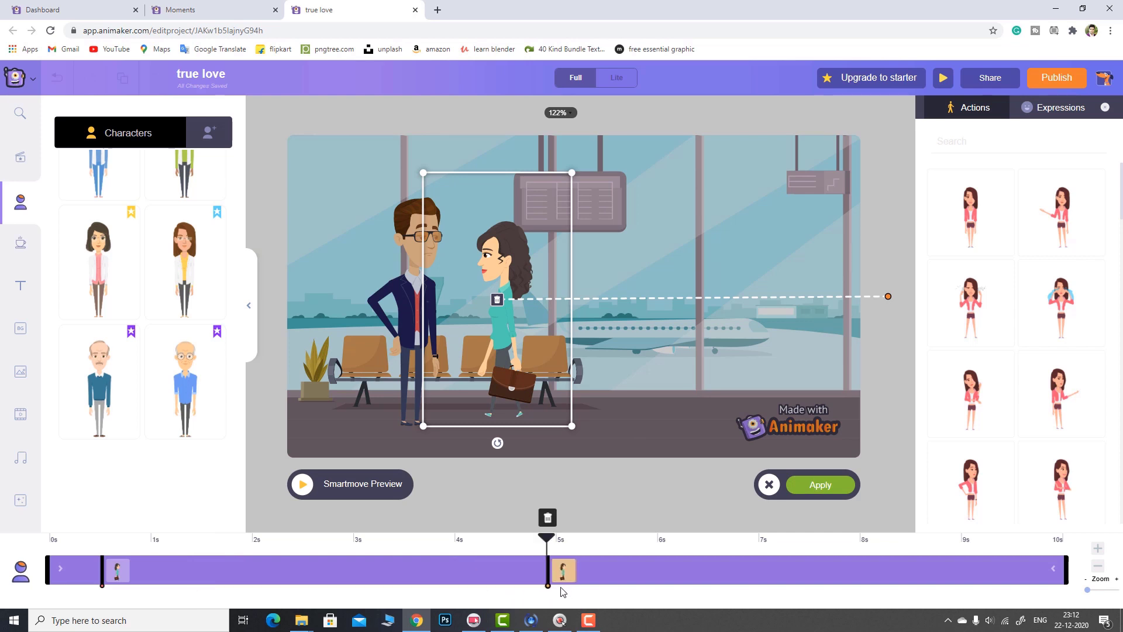
left_click(818, 487)
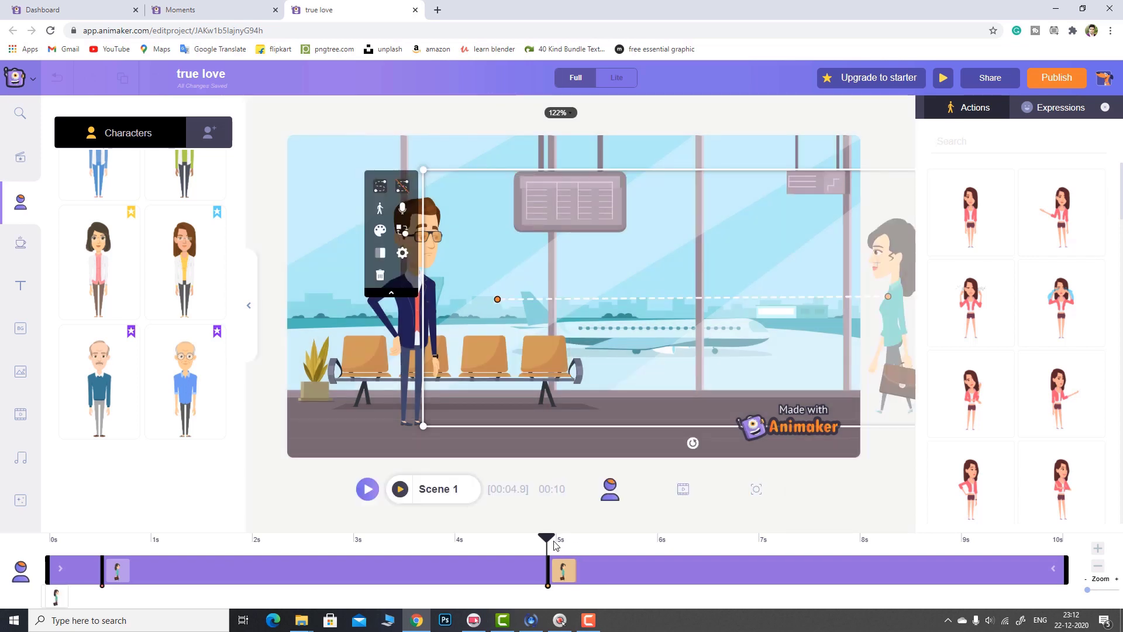
left_click(369, 491)
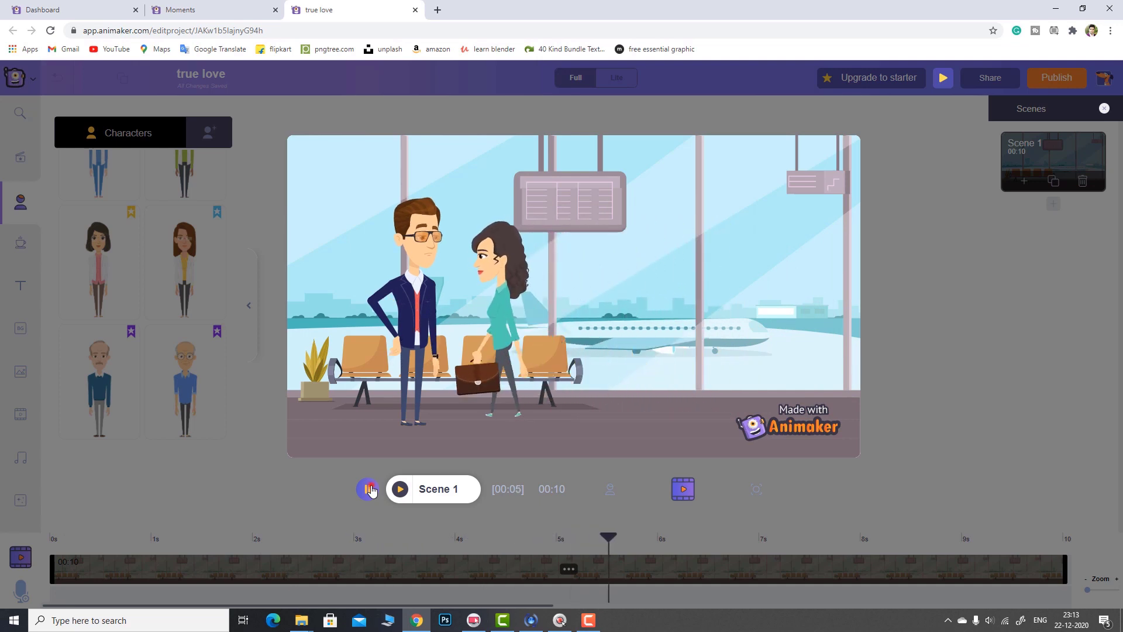
left_click(369, 489)
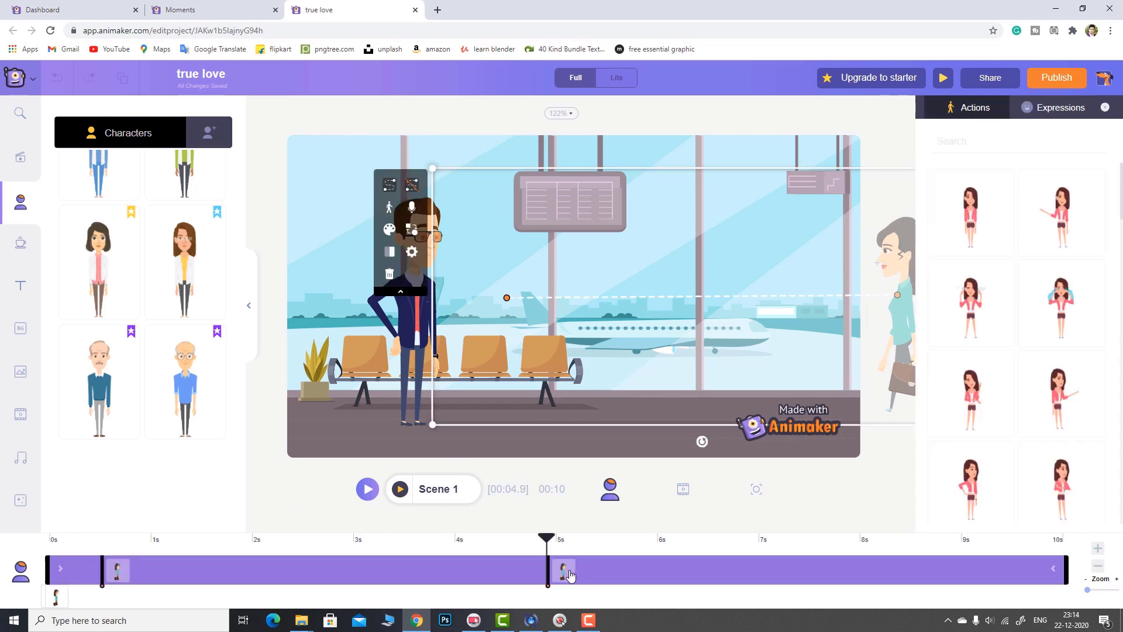
- Delete the woman's Smartmove end point and place her inside the scene in front of the right-hand window
left_click(566, 571)
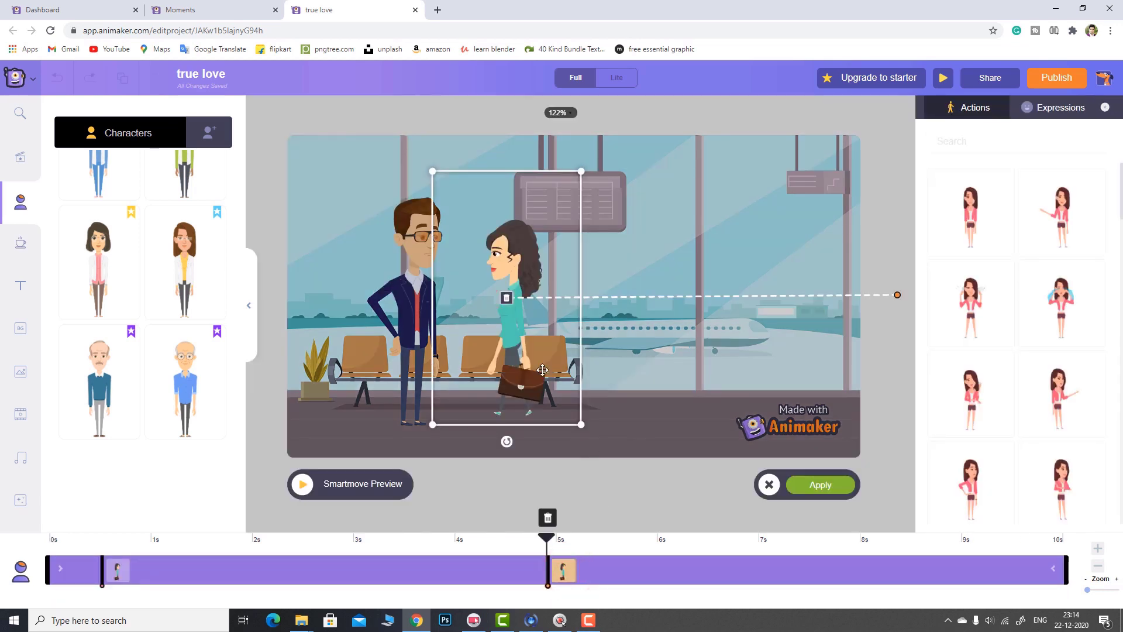
left_click(507, 299)
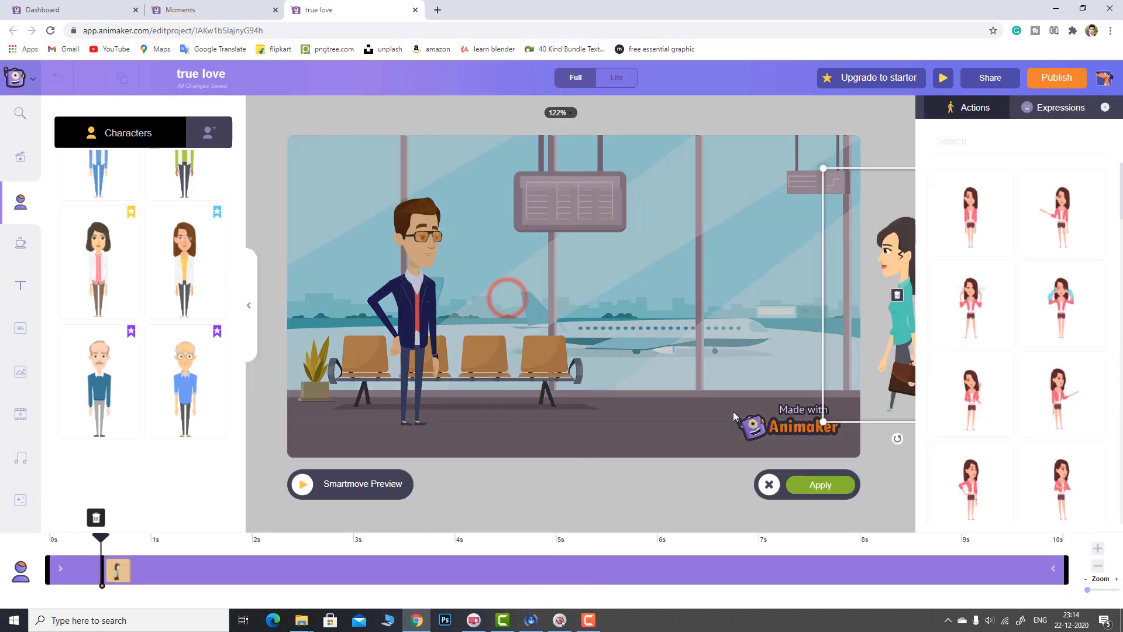
left_click_drag(890, 352, 702, 352)
left_click(818, 484)
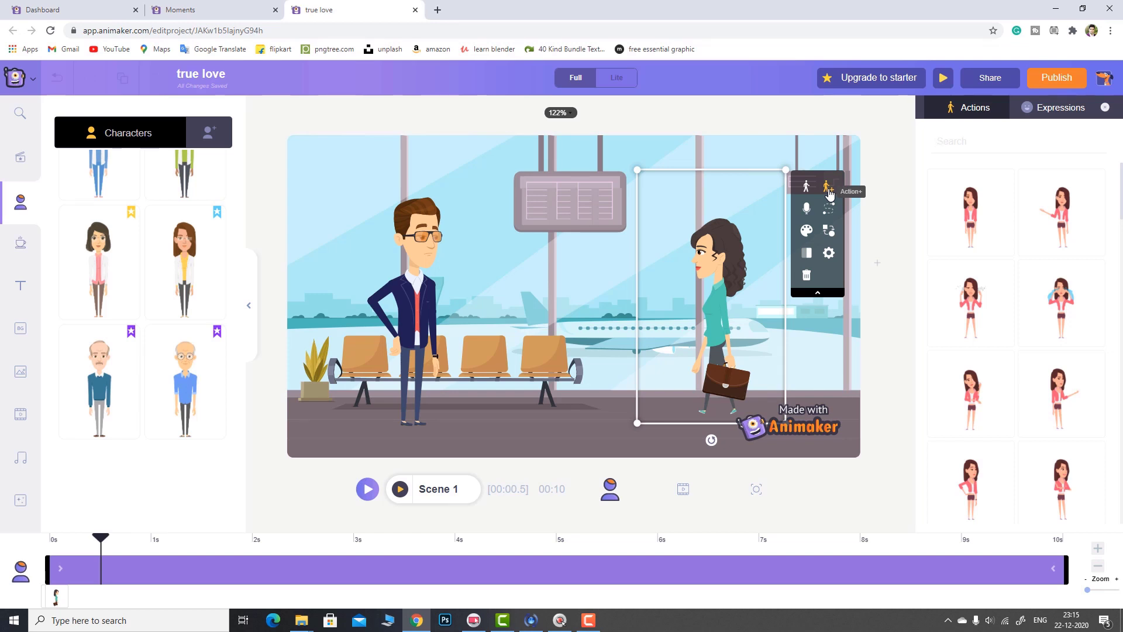
- Place the woman just outside the scene's right edge and apply an Action+ sequence that walks her to beside the man
left_click_drag(709, 319, 884, 323)
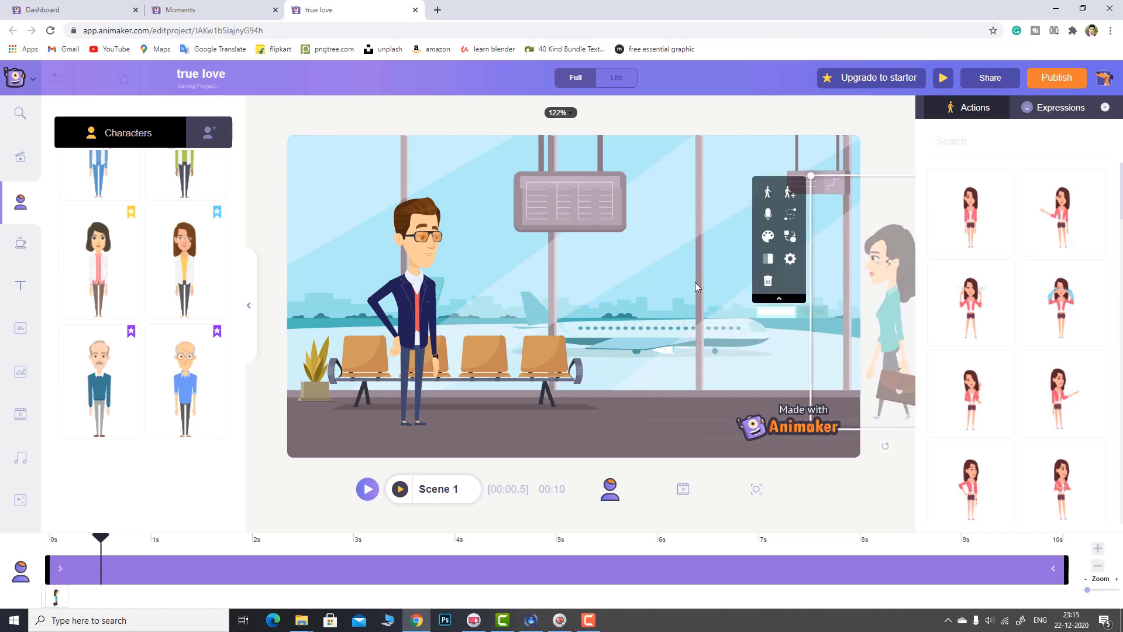
left_click(789, 192)
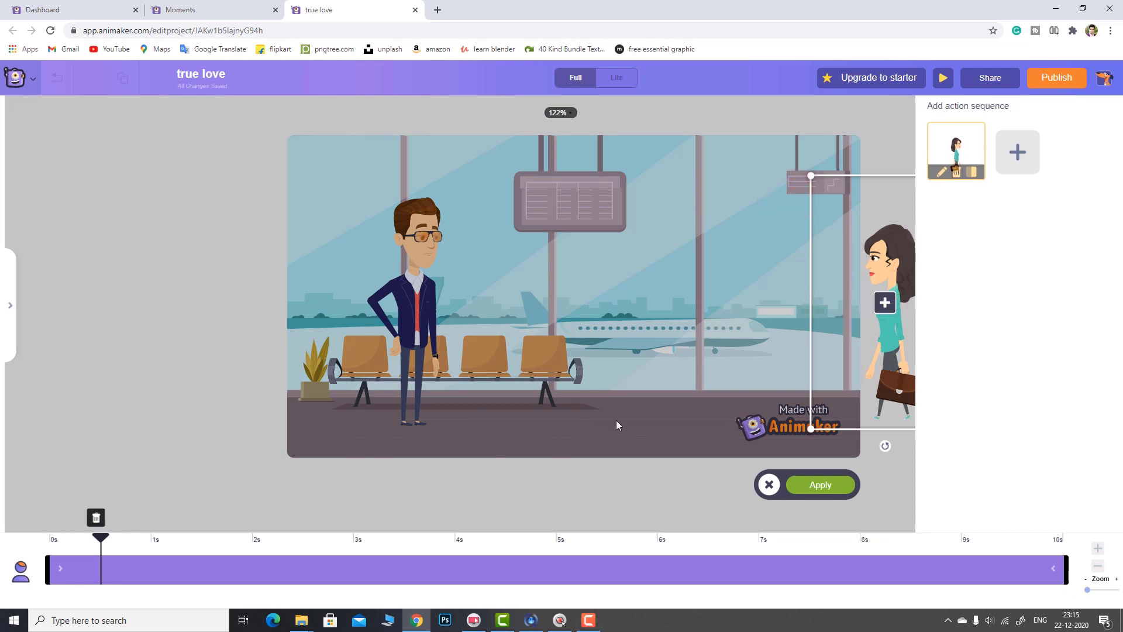
left_click(885, 303)
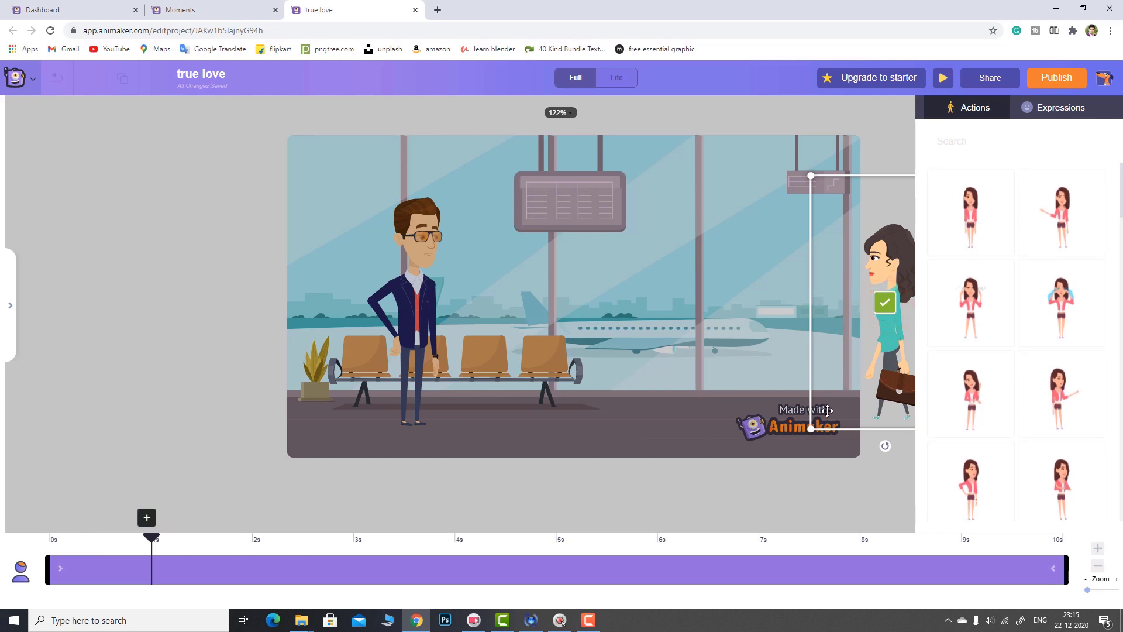
left_click_drag(901, 370, 514, 372)
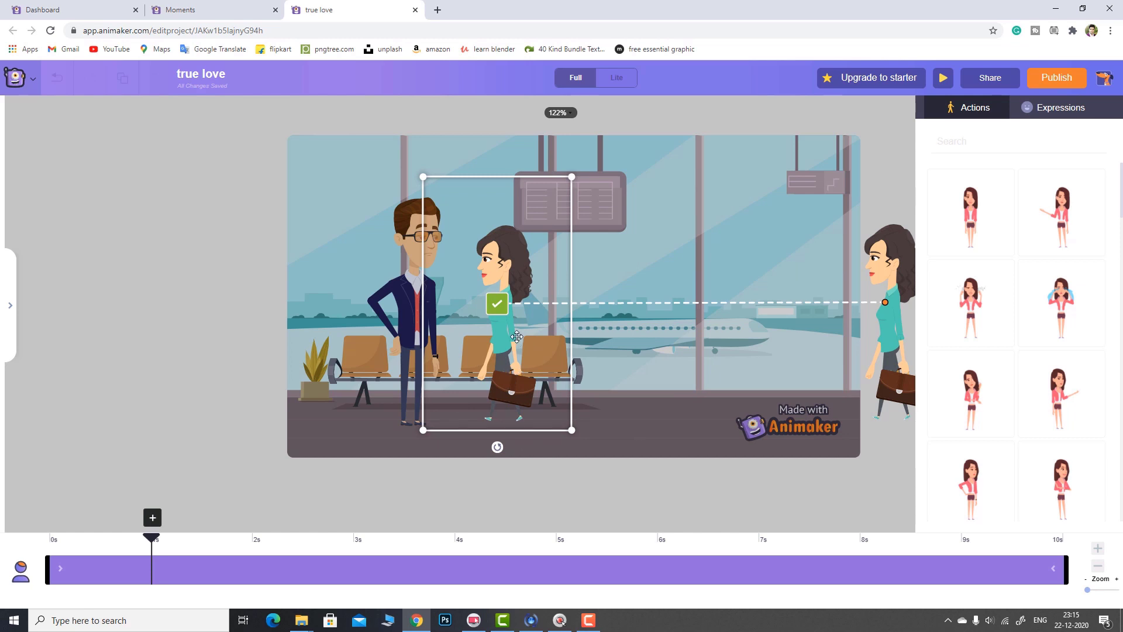
left_click(497, 303)
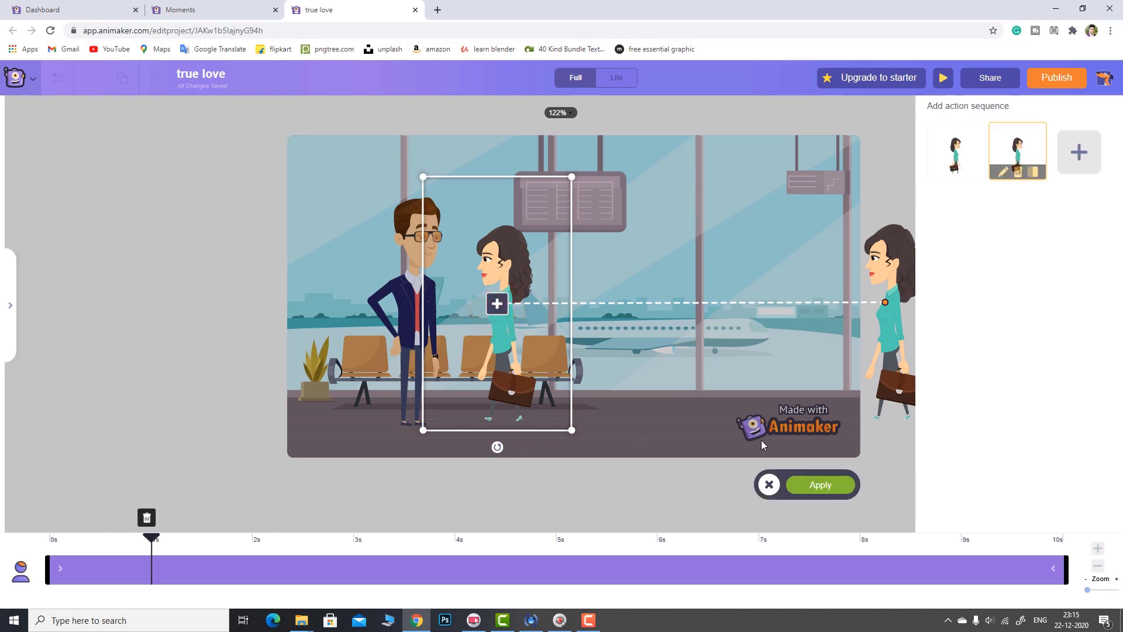
left_click(815, 485)
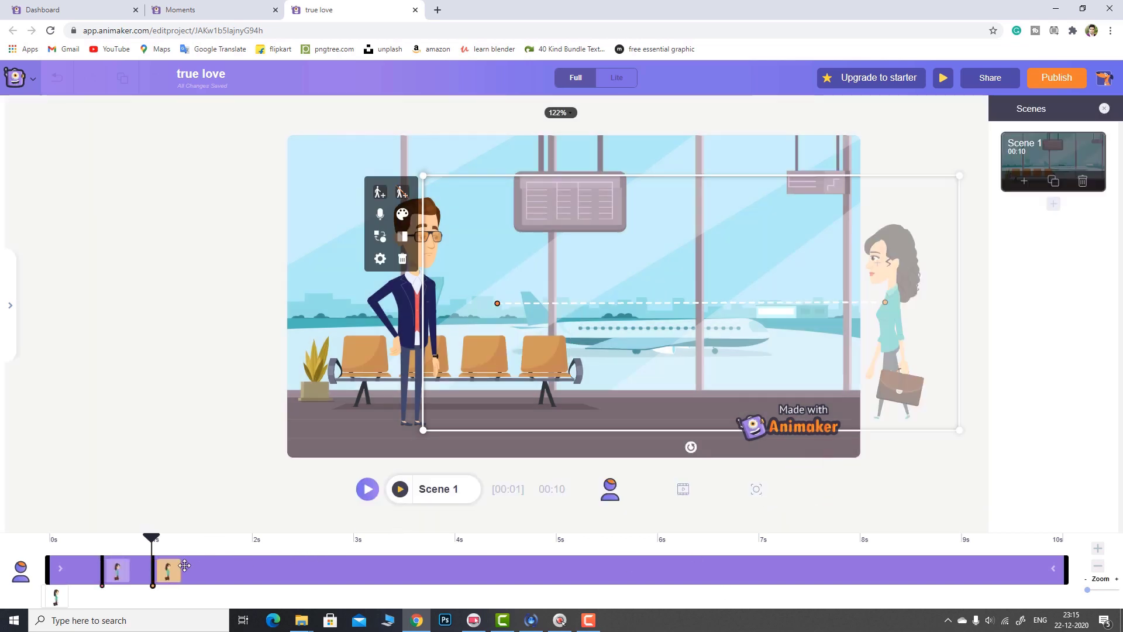
- Play the scene from about 0.4 seconds to check the woman's walk-in
left_click_drag(151, 536, 92, 543)
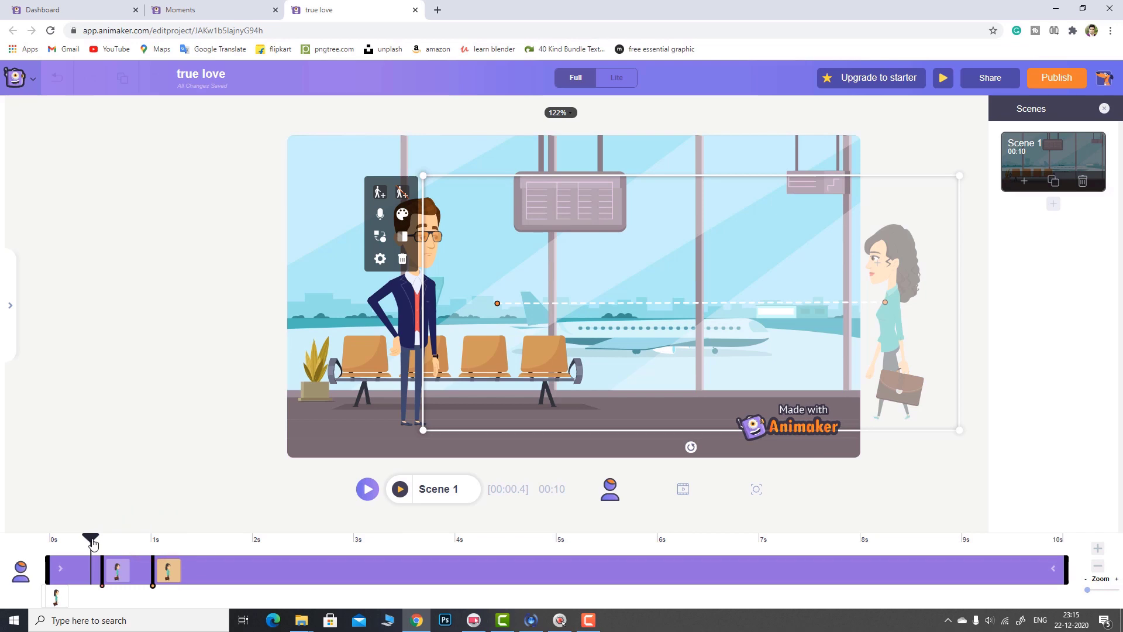
left_click(367, 489)
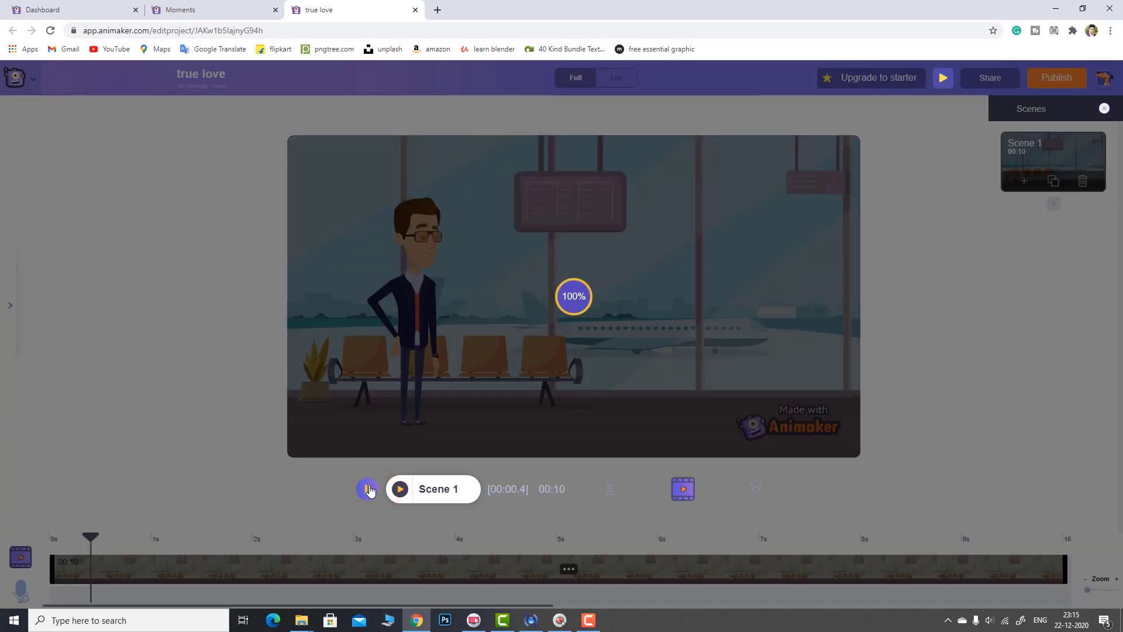
left_click(368, 489)
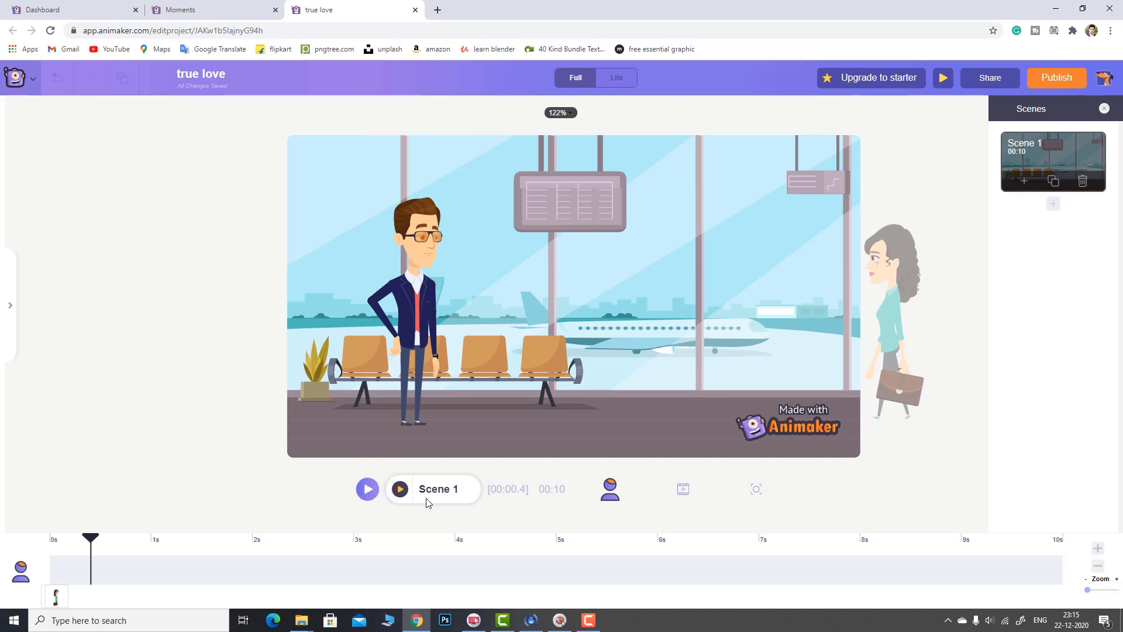
- Extend the end of the woman's walk to about 4.5 seconds, apply it and play the scene from the start
left_click(889, 297)
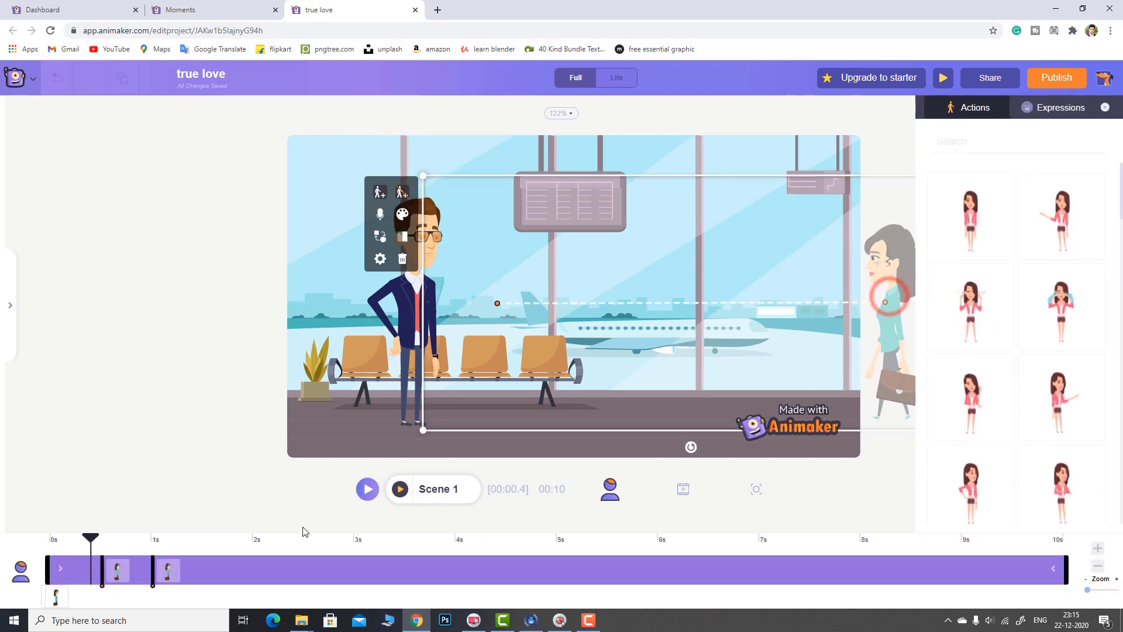
left_click(167, 576)
left_click_drag(167, 576, 537, 590)
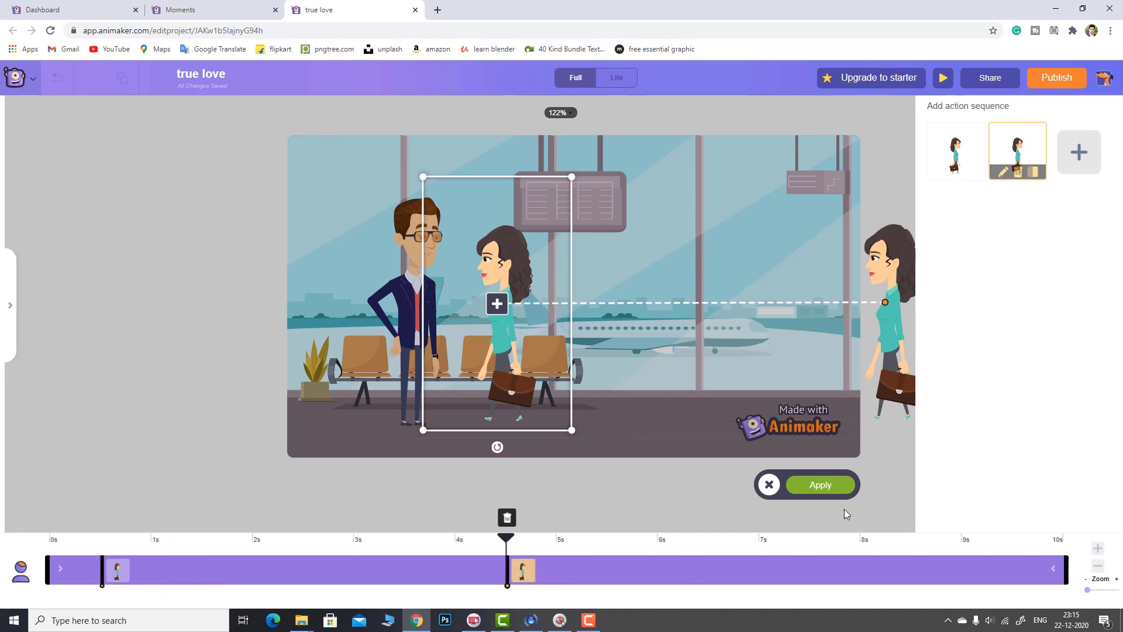
left_click(833, 487)
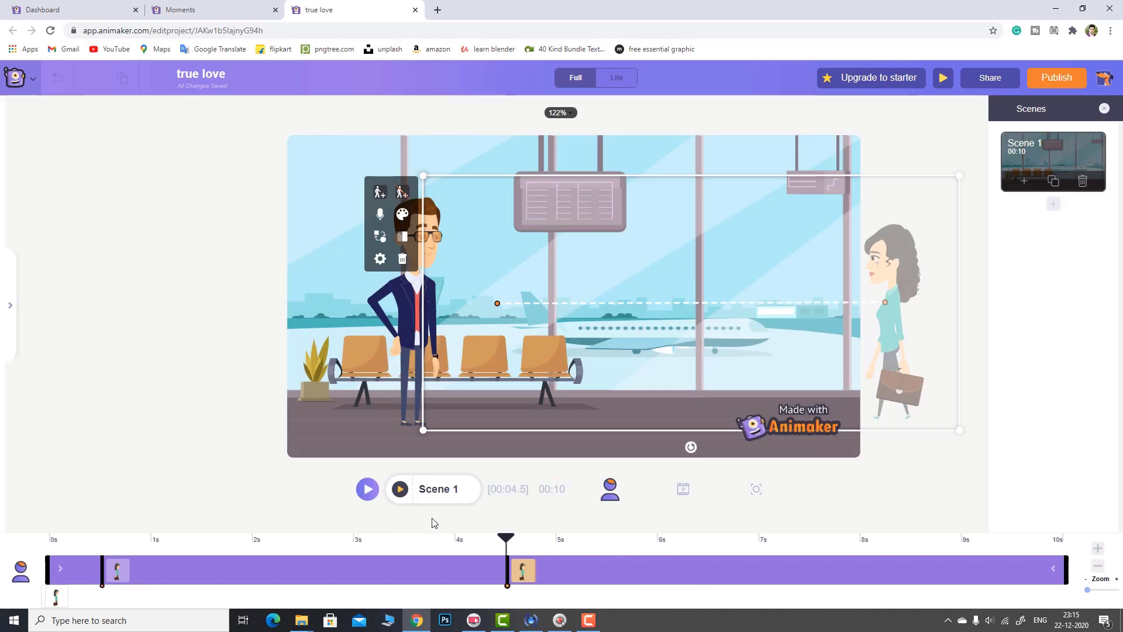
left_click_drag(506, 544, 50, 538)
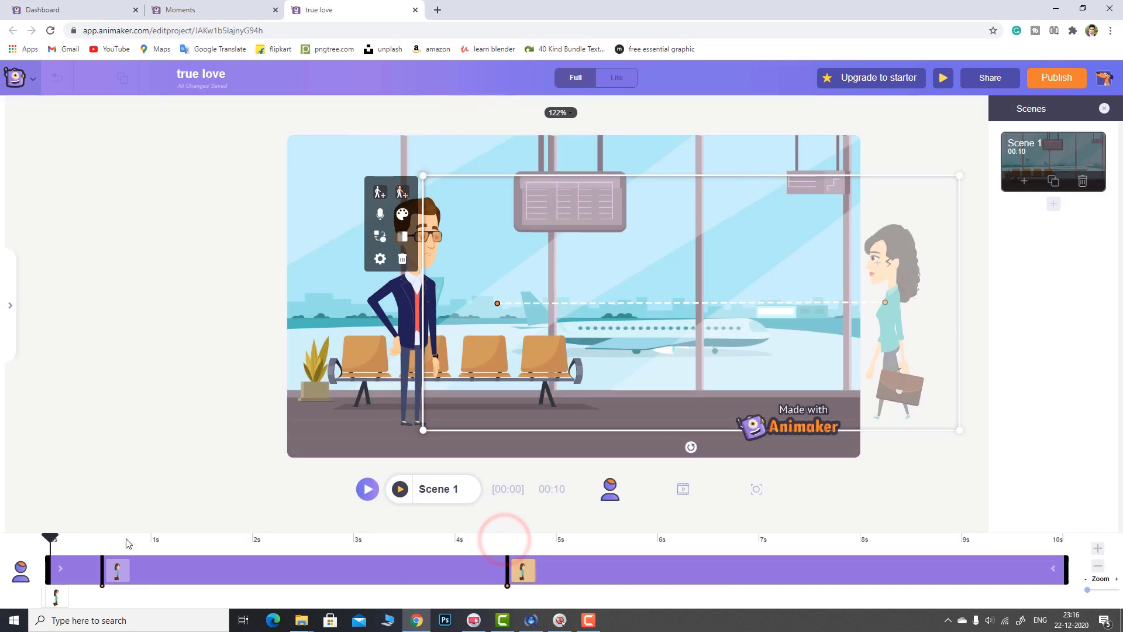
left_click(367, 490)
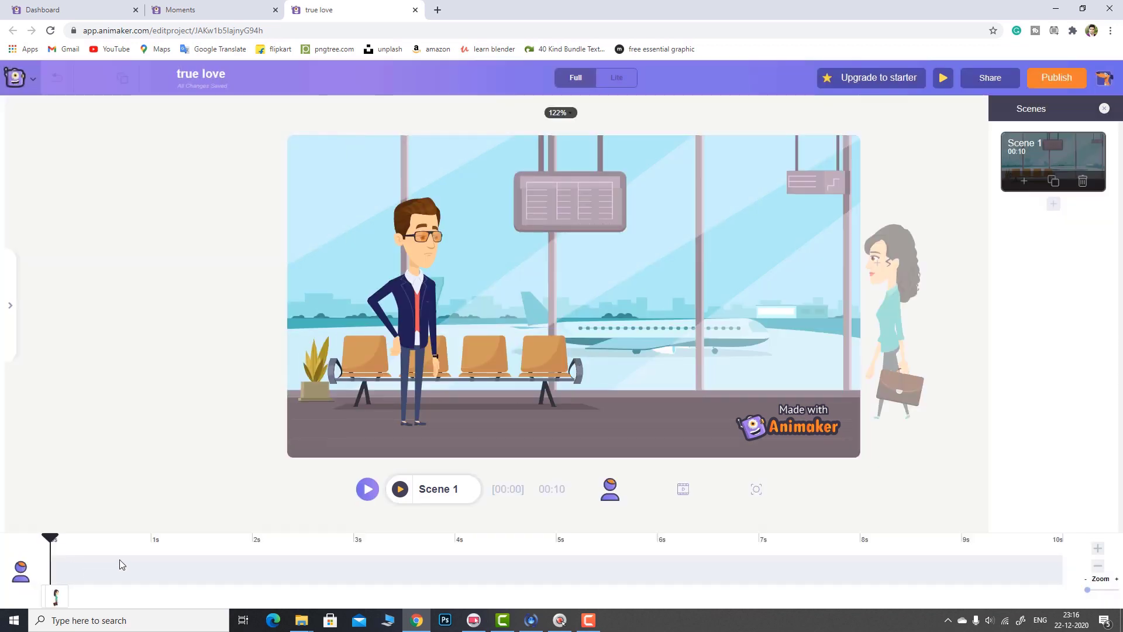
- Add a third action at 5 seconds with the woman standing beside the man, arm held out, and play the scene from the start
left_click(57, 595)
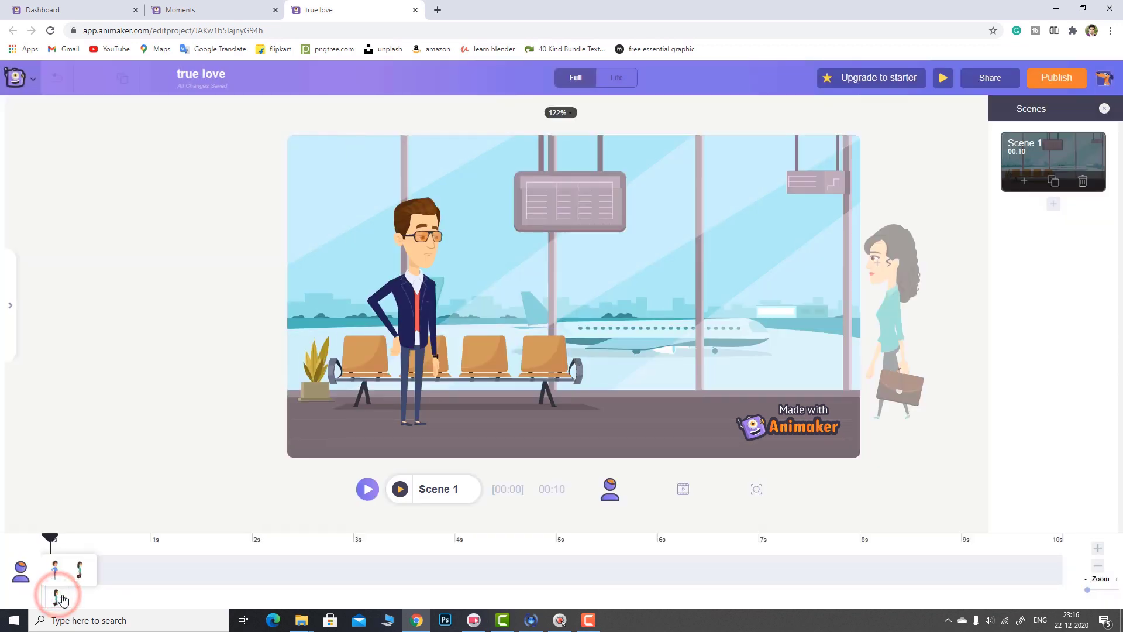
left_click(883, 301)
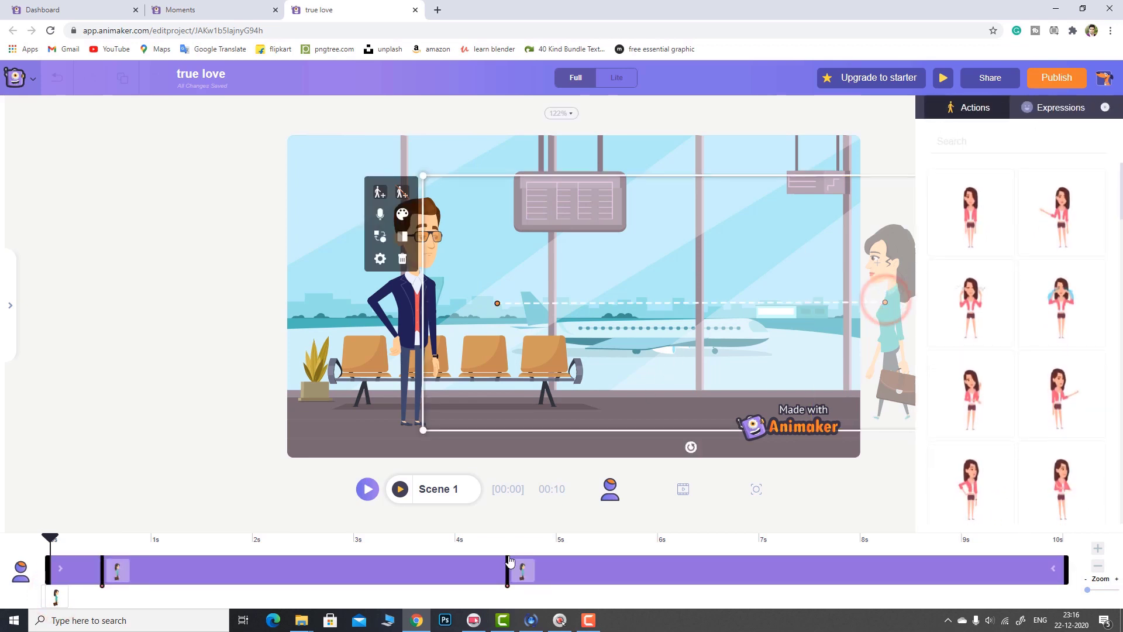
left_click(525, 575)
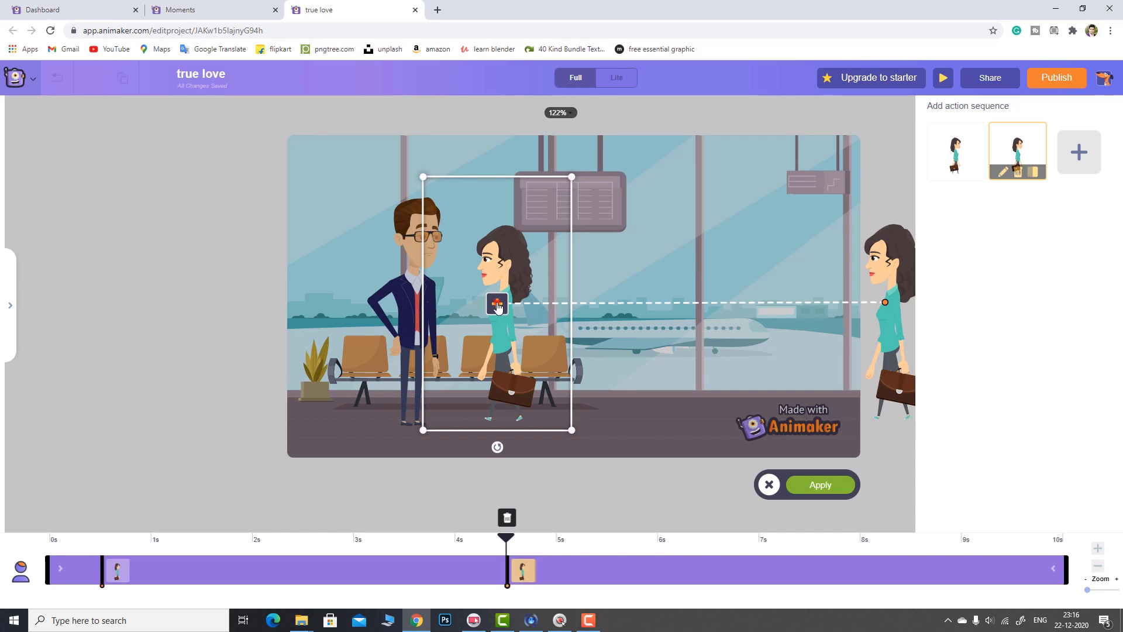
left_click(497, 304)
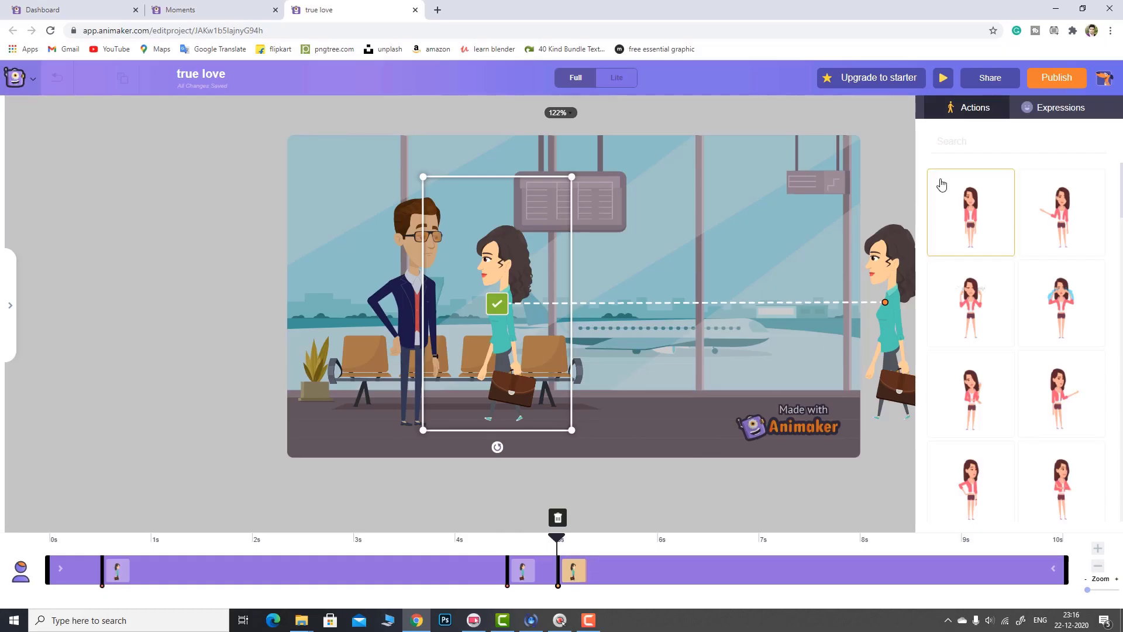
left_click(963, 144)
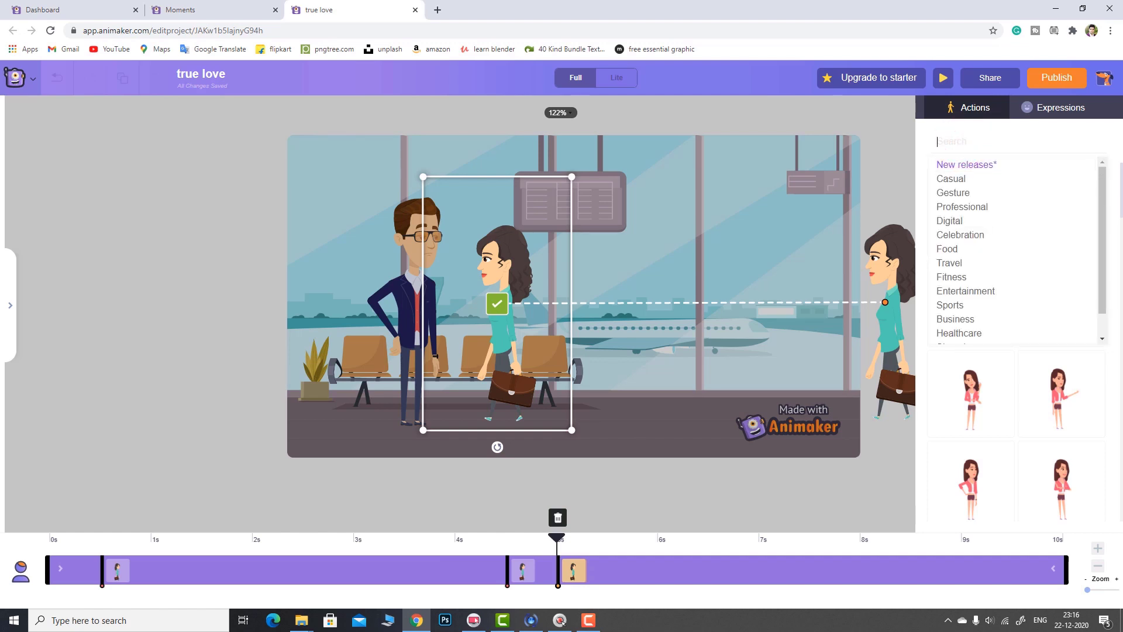
left_click(1066, 391)
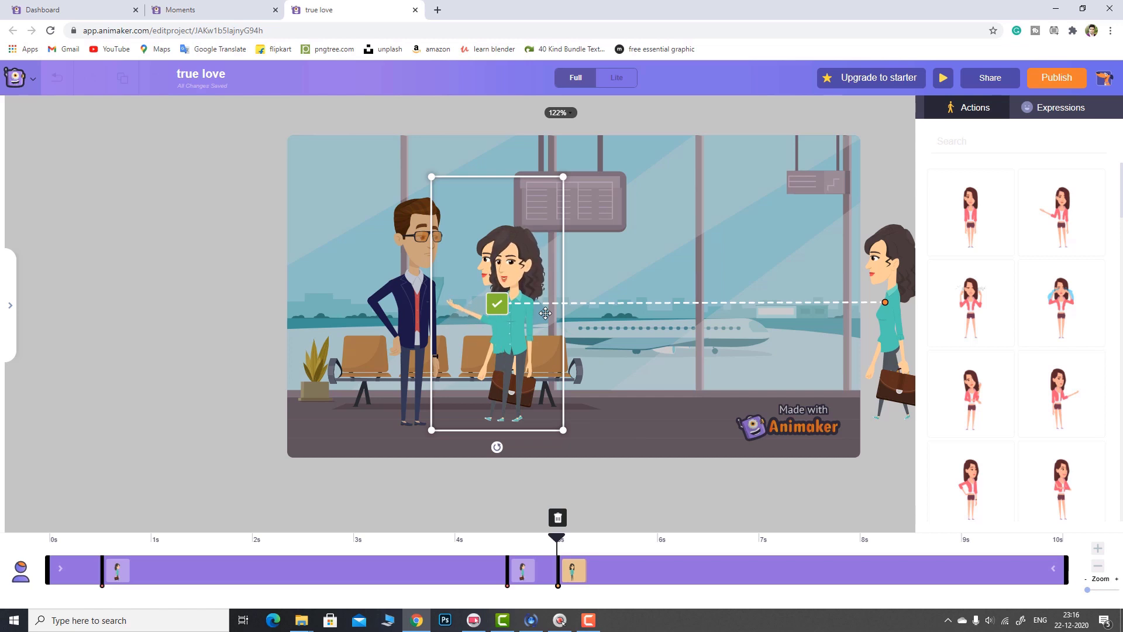
left_click(498, 307)
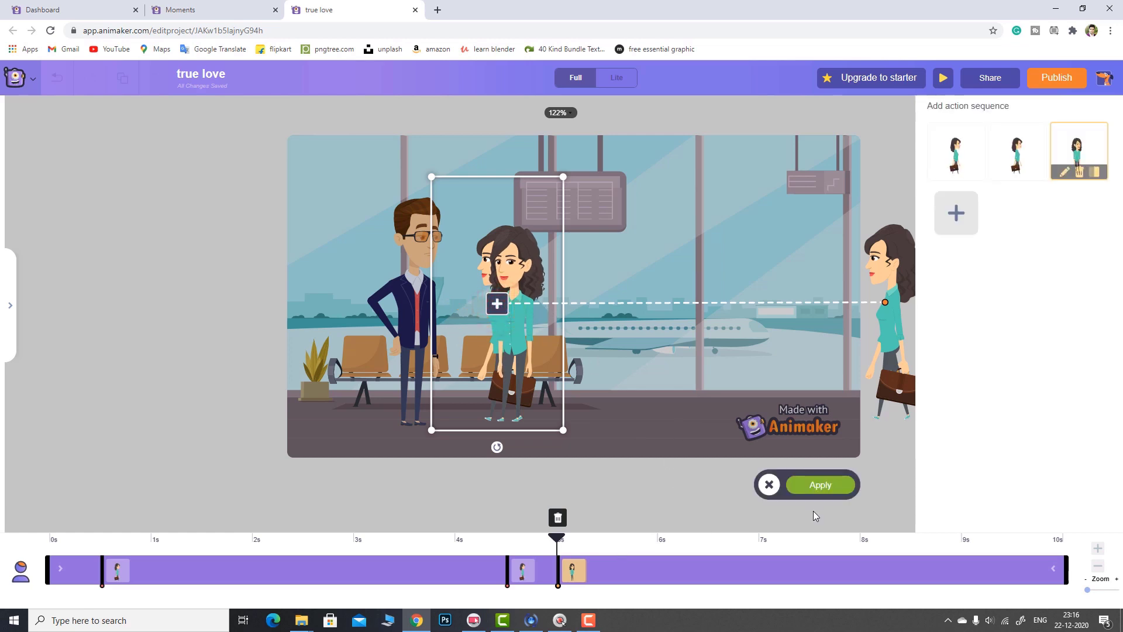
left_click(839, 493)
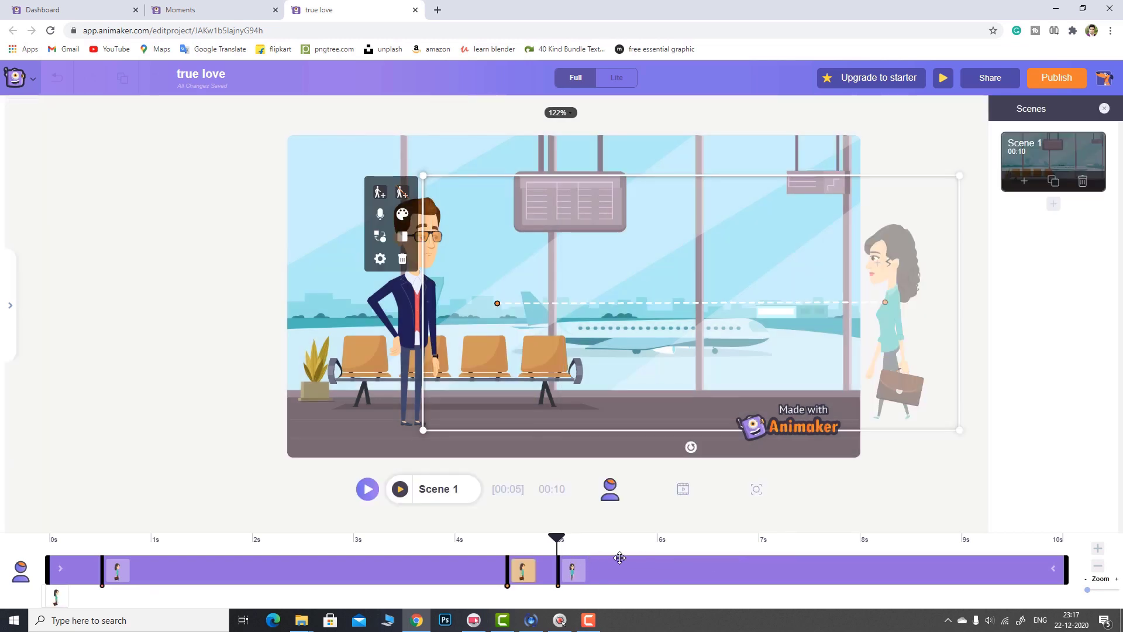
left_click_drag(557, 543, 23, 522)
key("space")
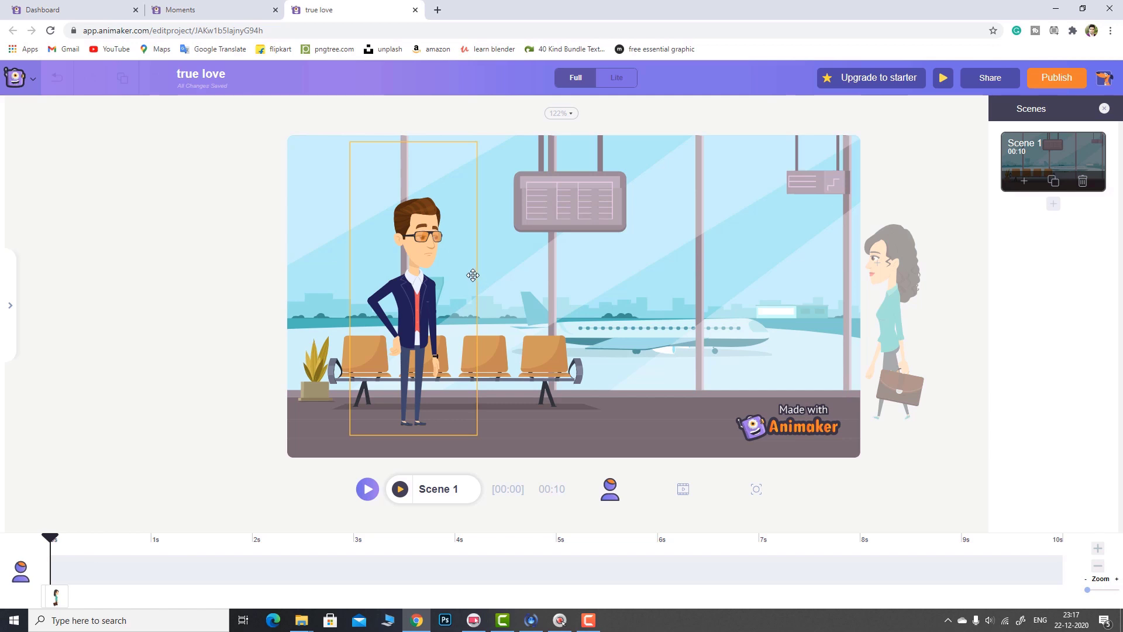
- Replace the woman's action at 5 seconds with the smiling talking pose turned toward the man, gesturing at chest height, and apply it
mouse_move(57, 598)
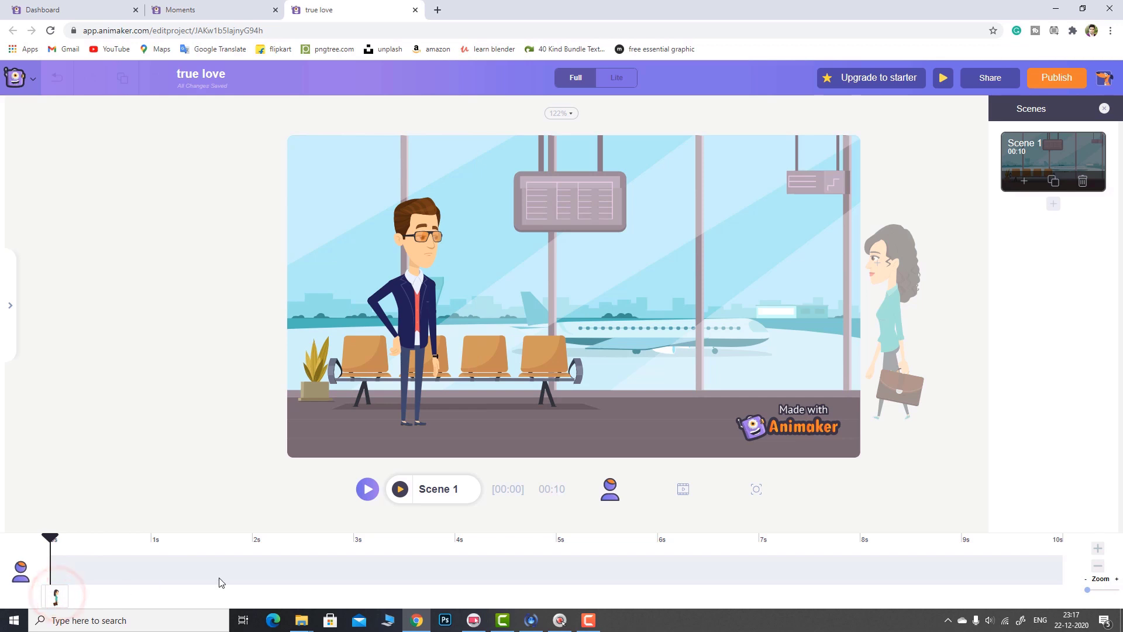
left_click(881, 328)
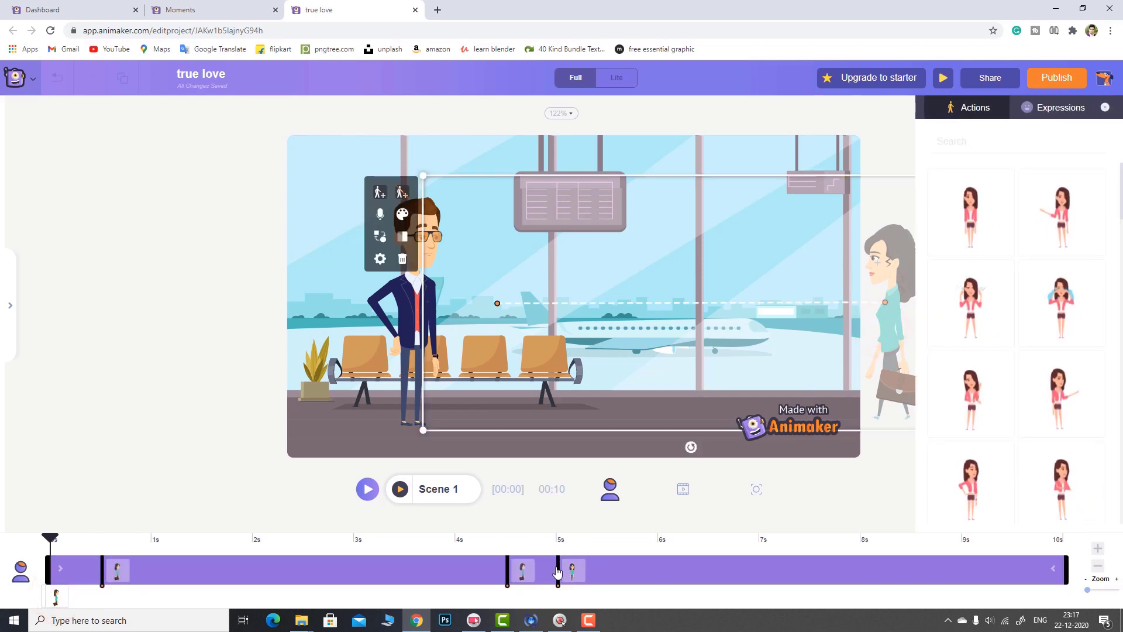
left_click(569, 582)
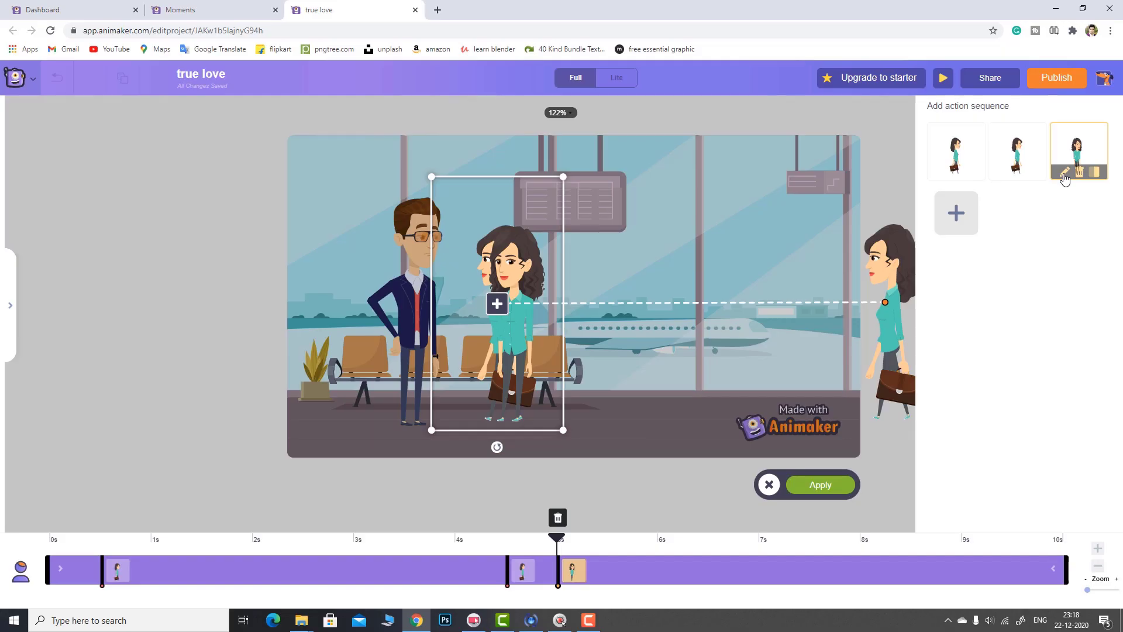
left_click(1065, 175)
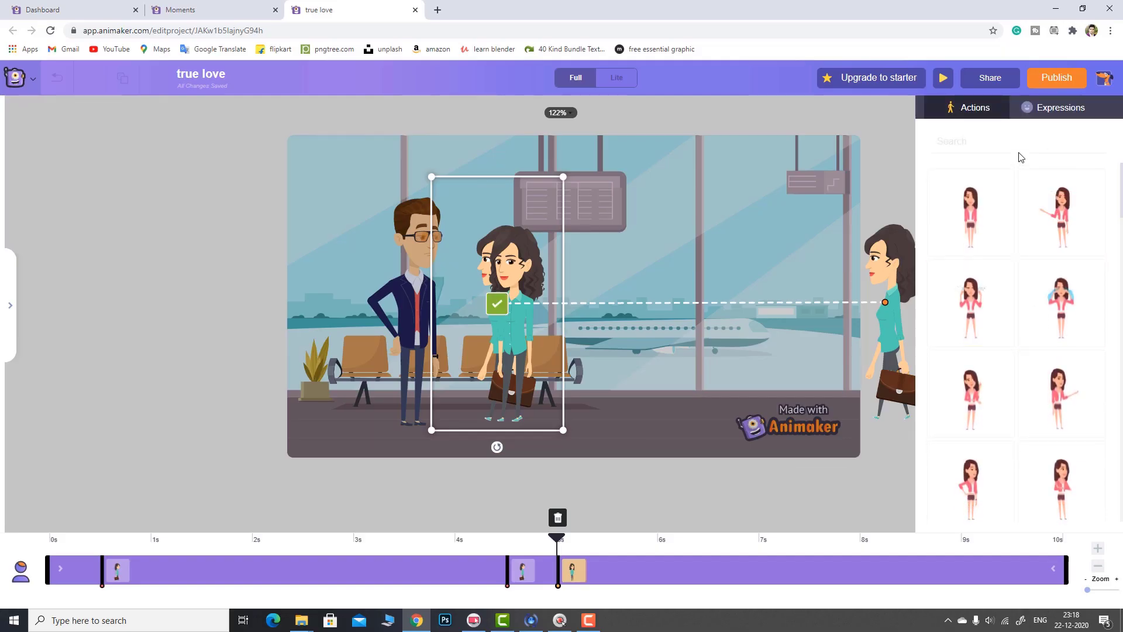
scroll(1058, 286, "down", 1)
scroll(1060, 298, "down", 1)
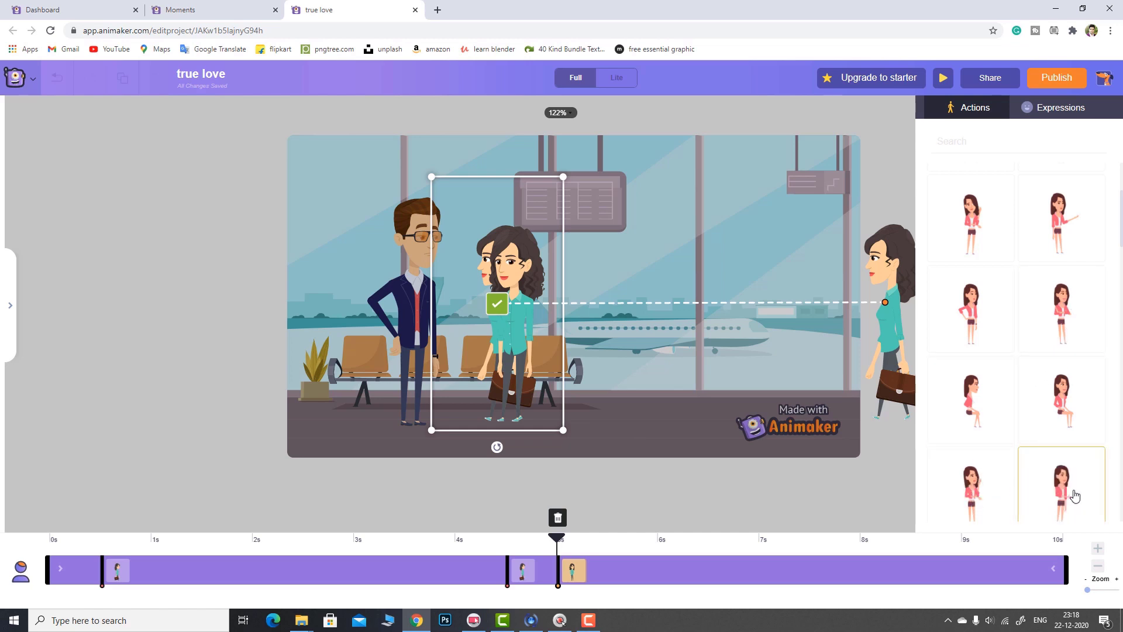
scroll(1072, 468, "down", 3)
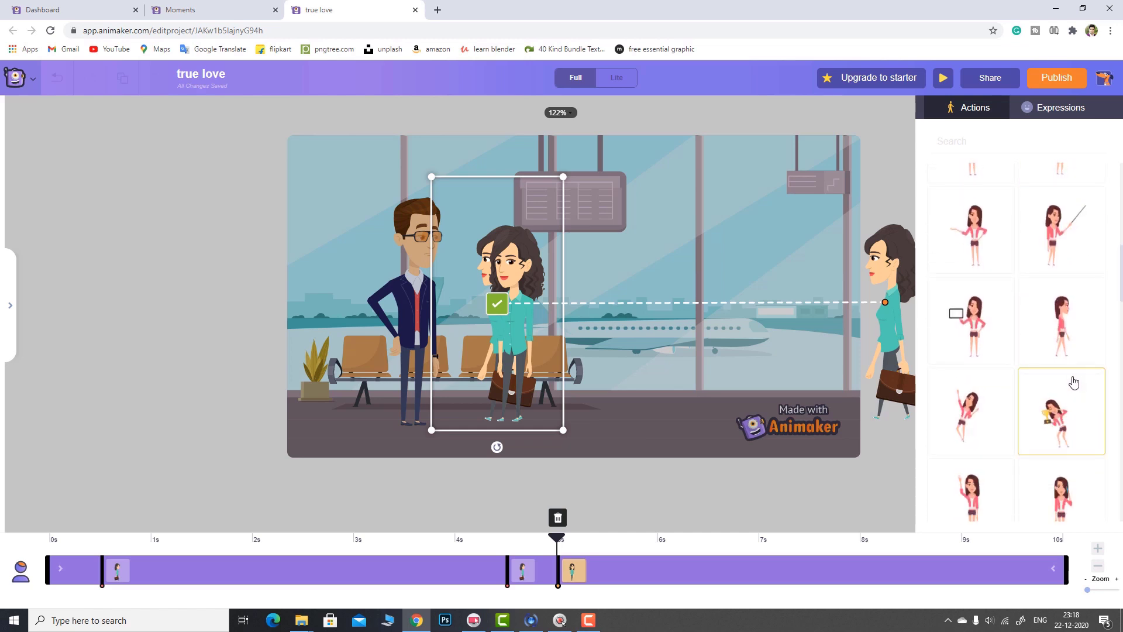
scroll(1100, 368, "down", 3)
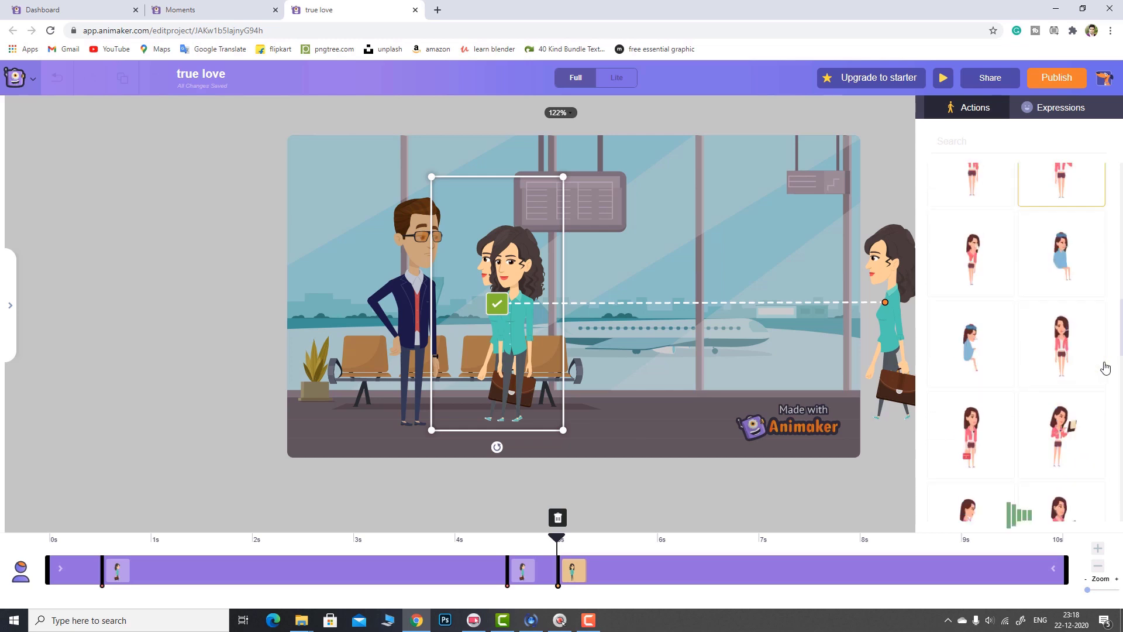
scroll(990, 454, "down", 3)
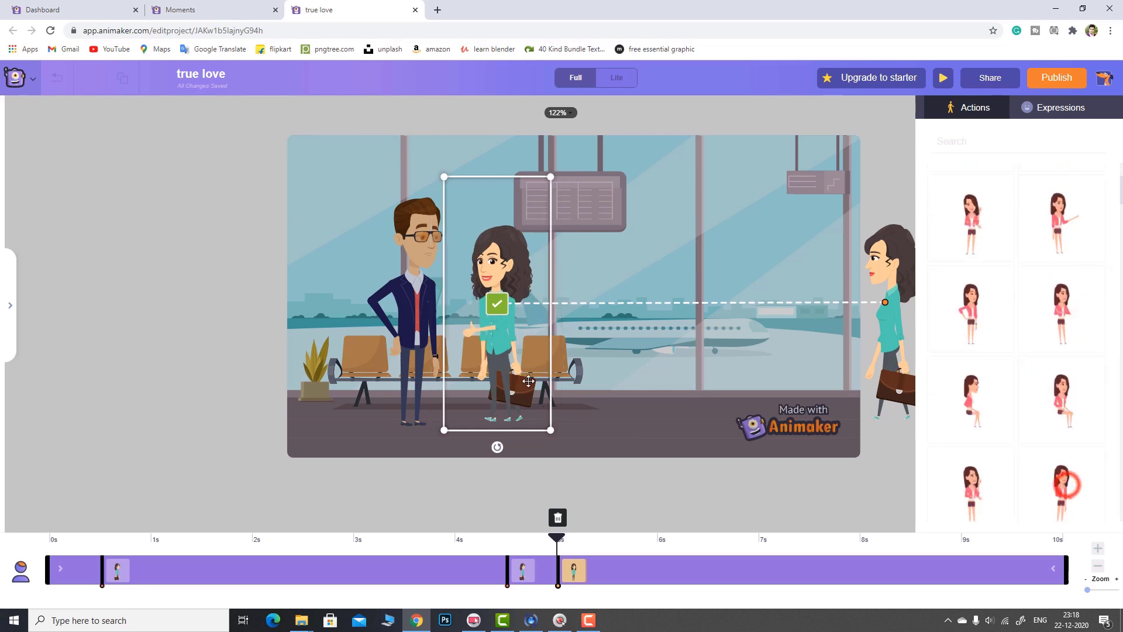
left_click(1087, 428)
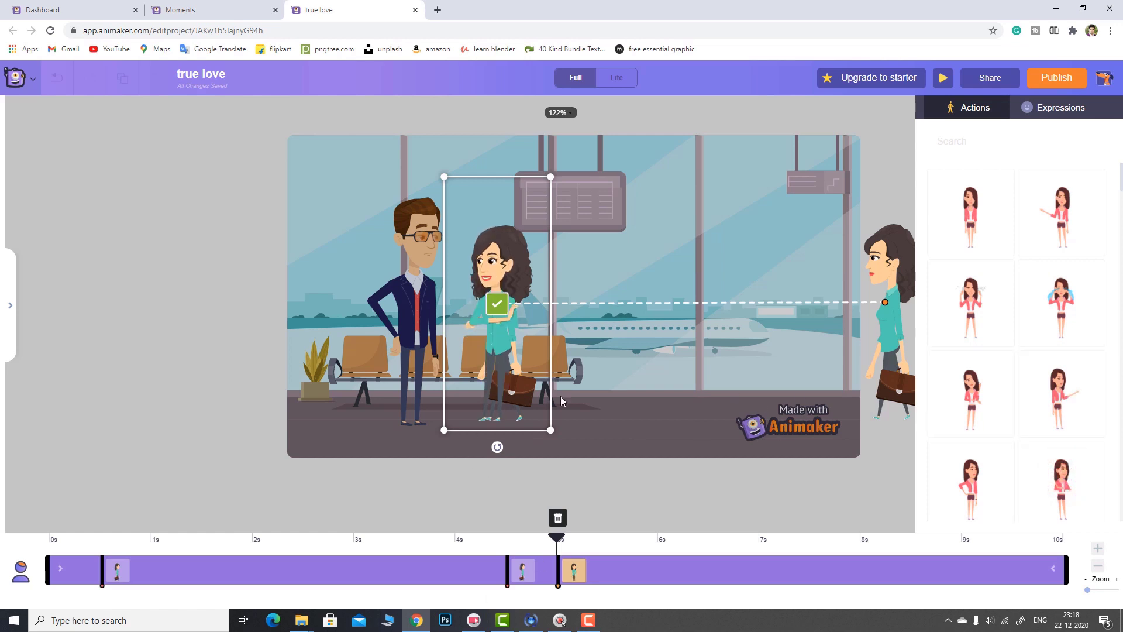
left_click(497, 304)
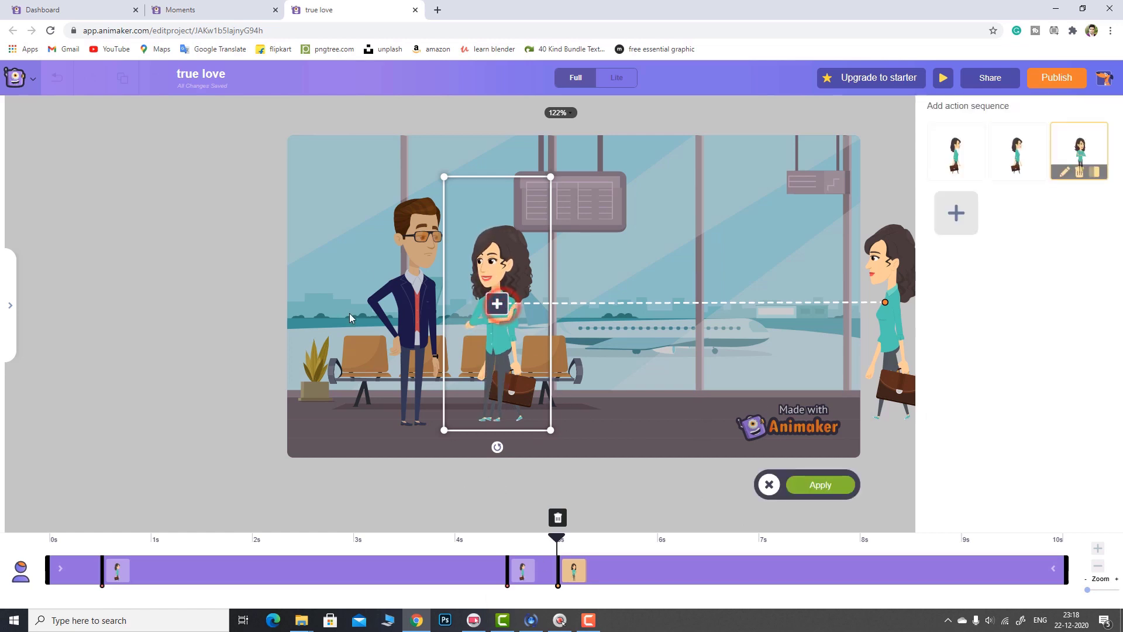
left_click(423, 316)
left_click(804, 476)
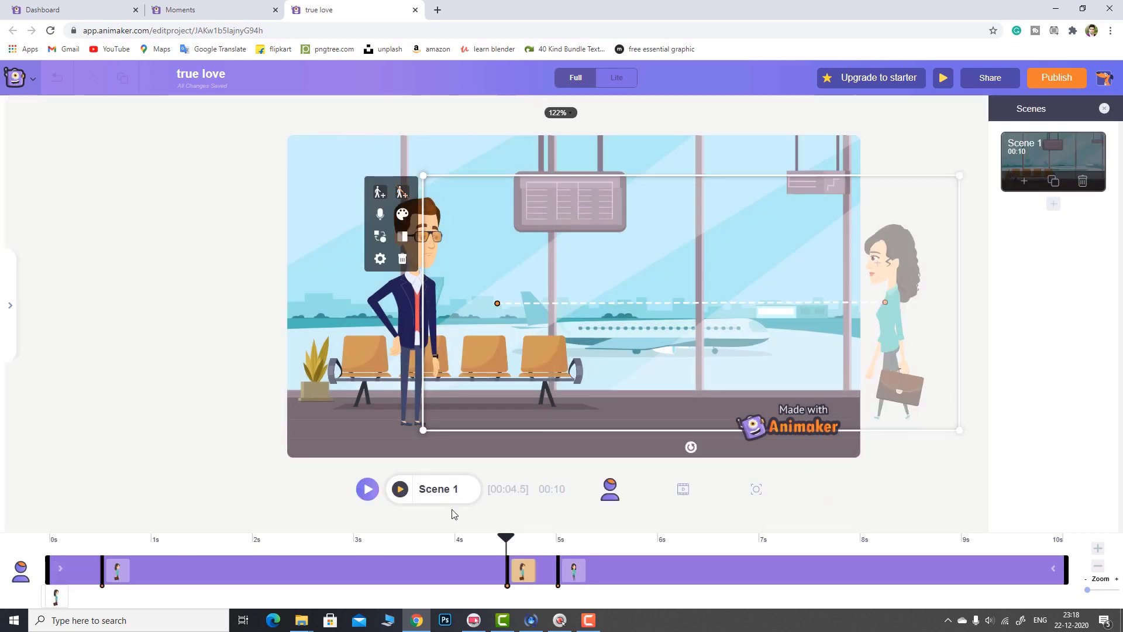
left_click(610, 490)
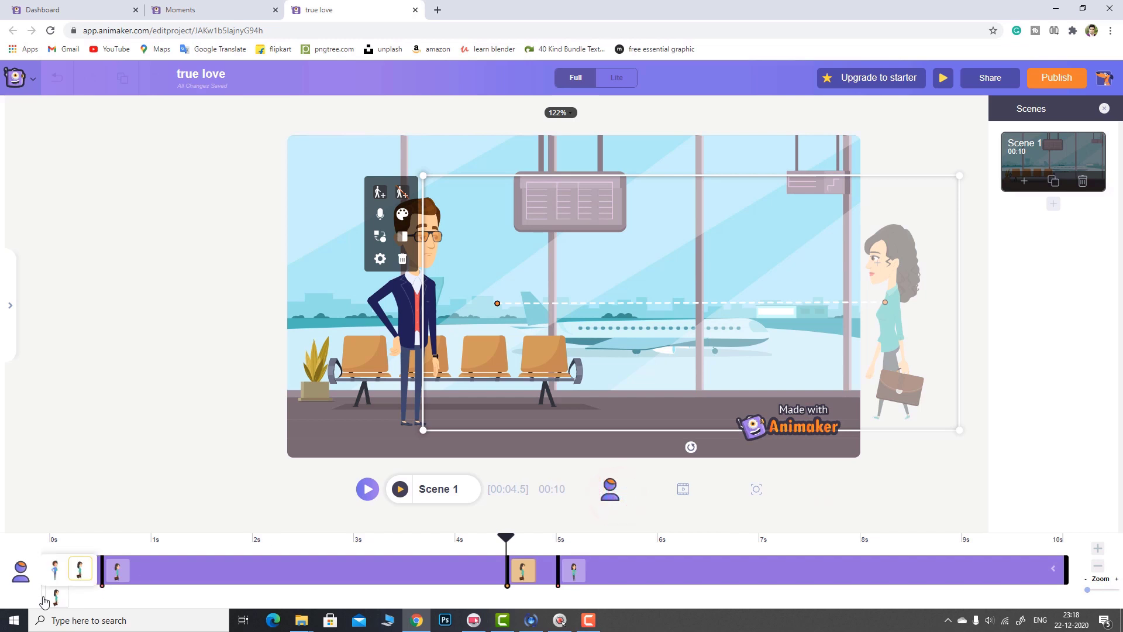
- Try the kneeling "propose" action on the man at 0 seconds and play the scene
left_click(57, 568)
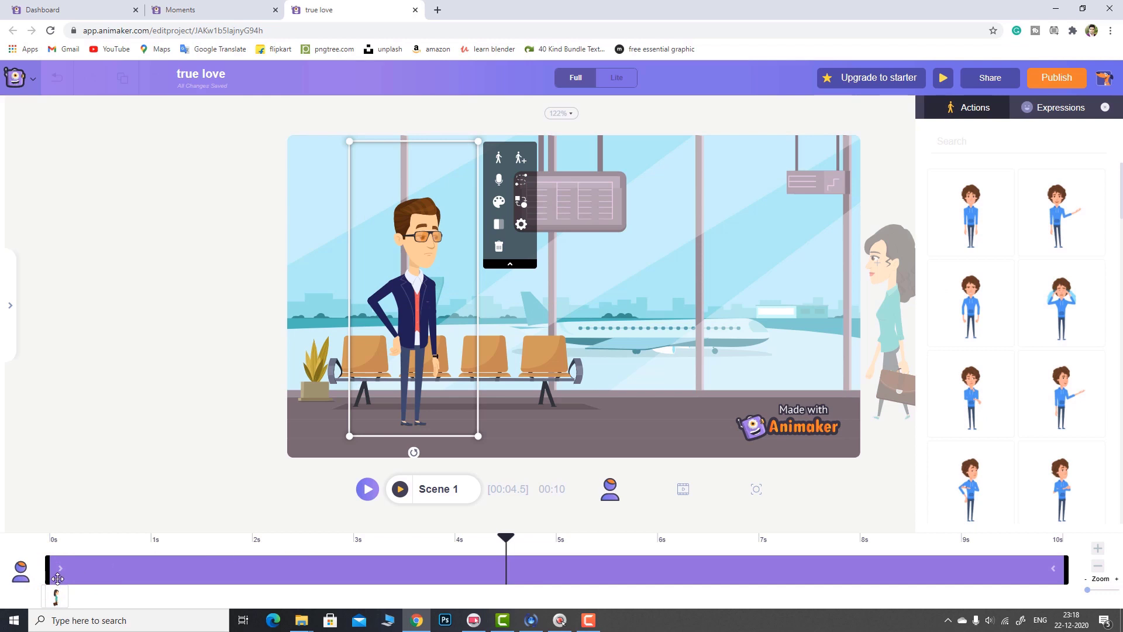
left_click(420, 304)
left_click_drag(505, 535, 50, 537)
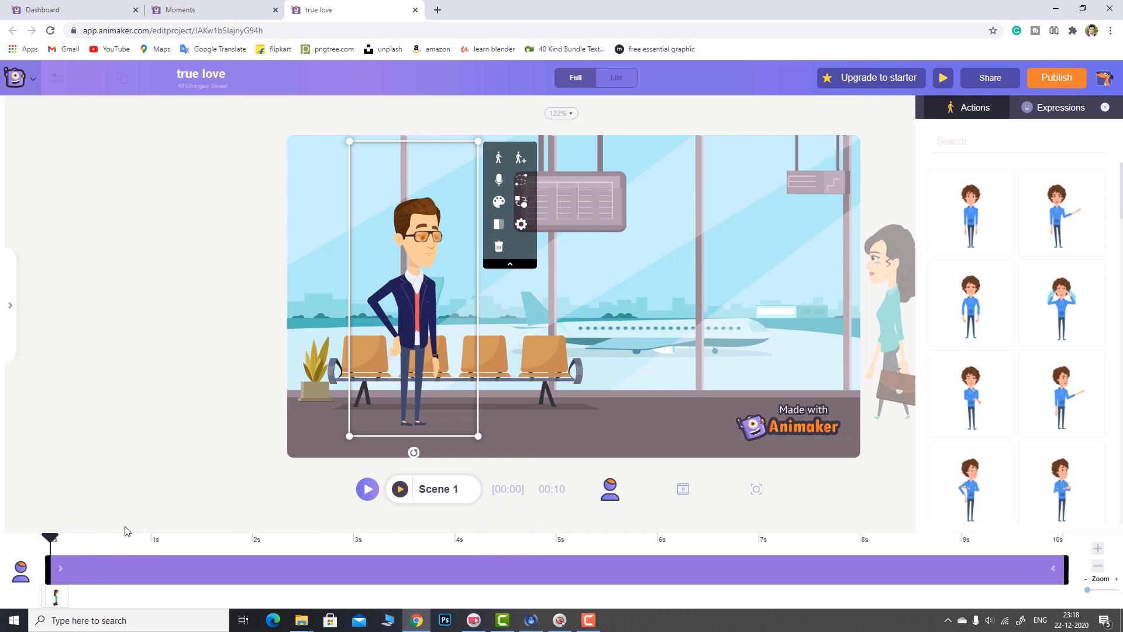
left_click(982, 143)
type("p")
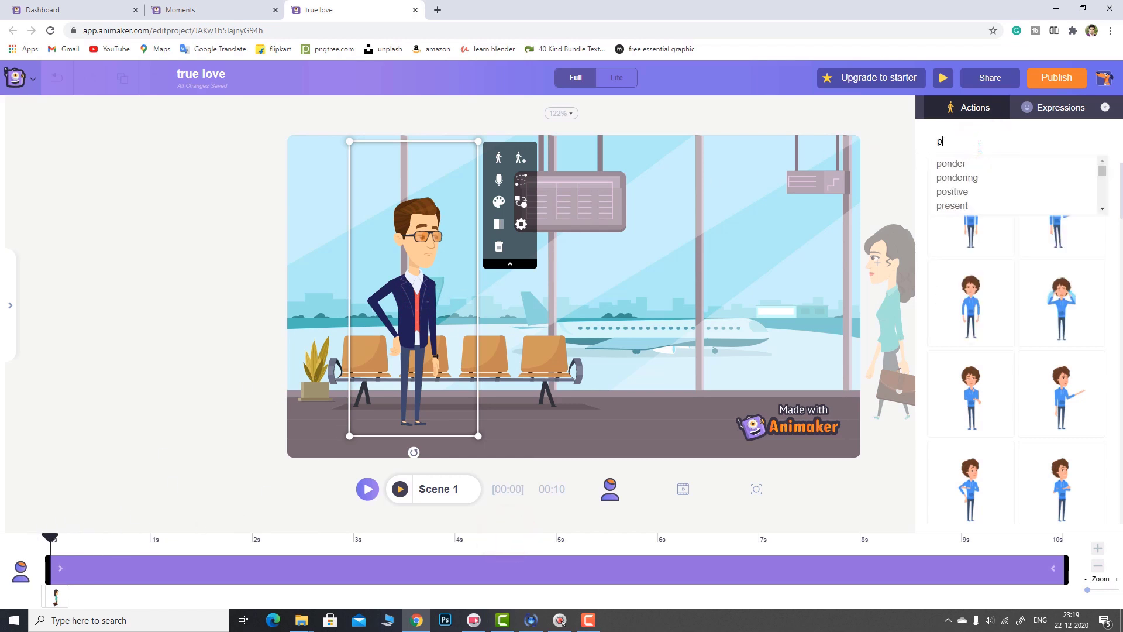
type("ro")
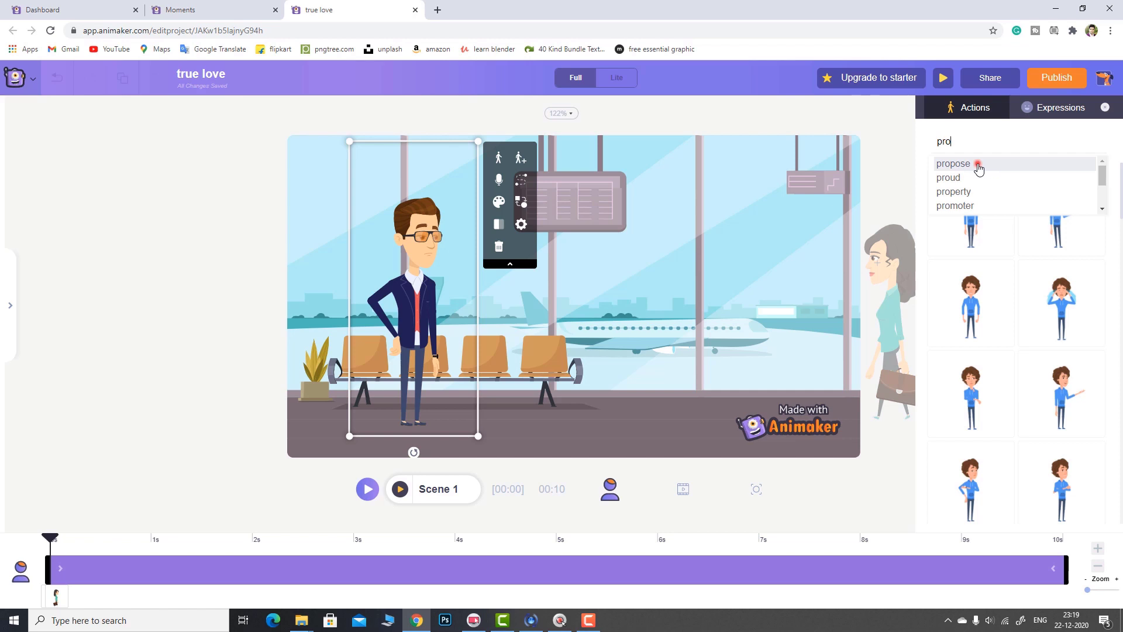
left_click(978, 164)
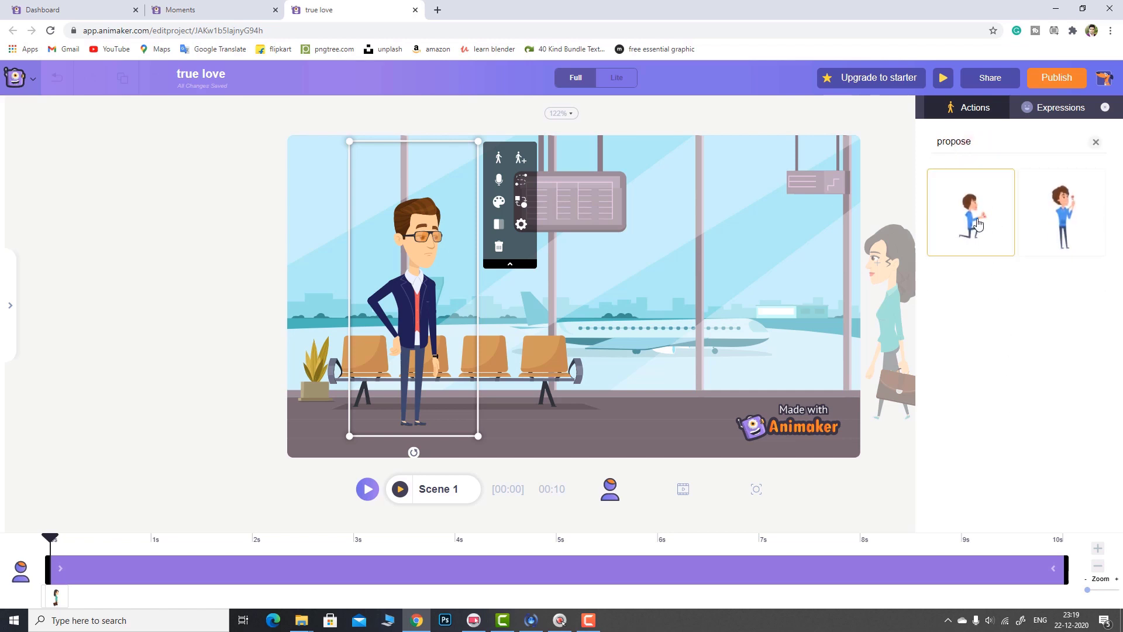
left_click(992, 228)
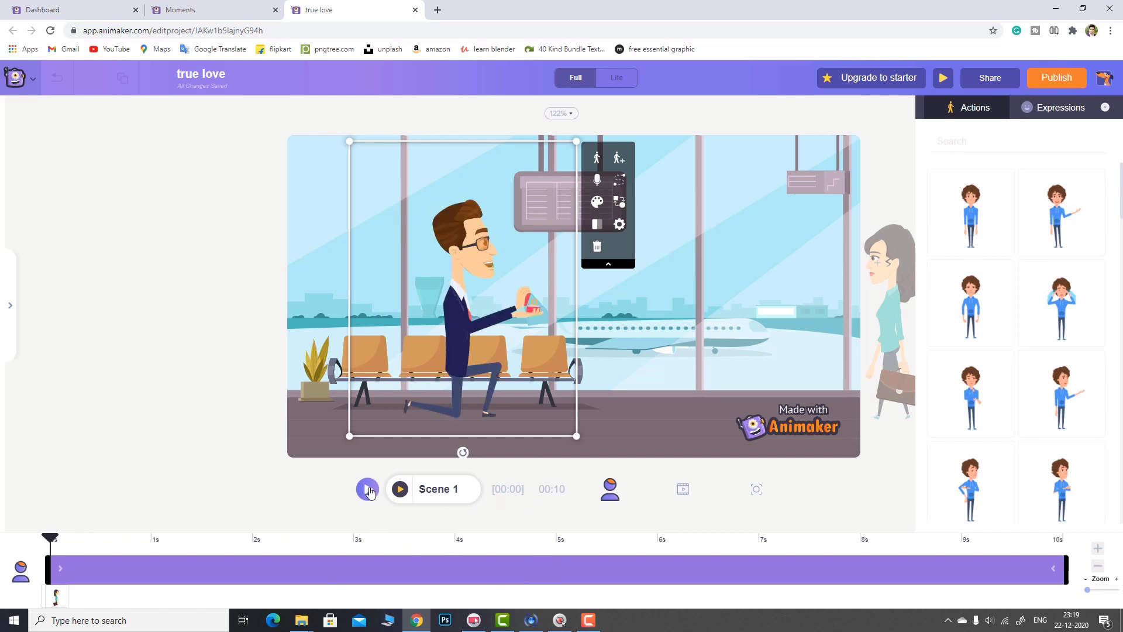
left_click(368, 489)
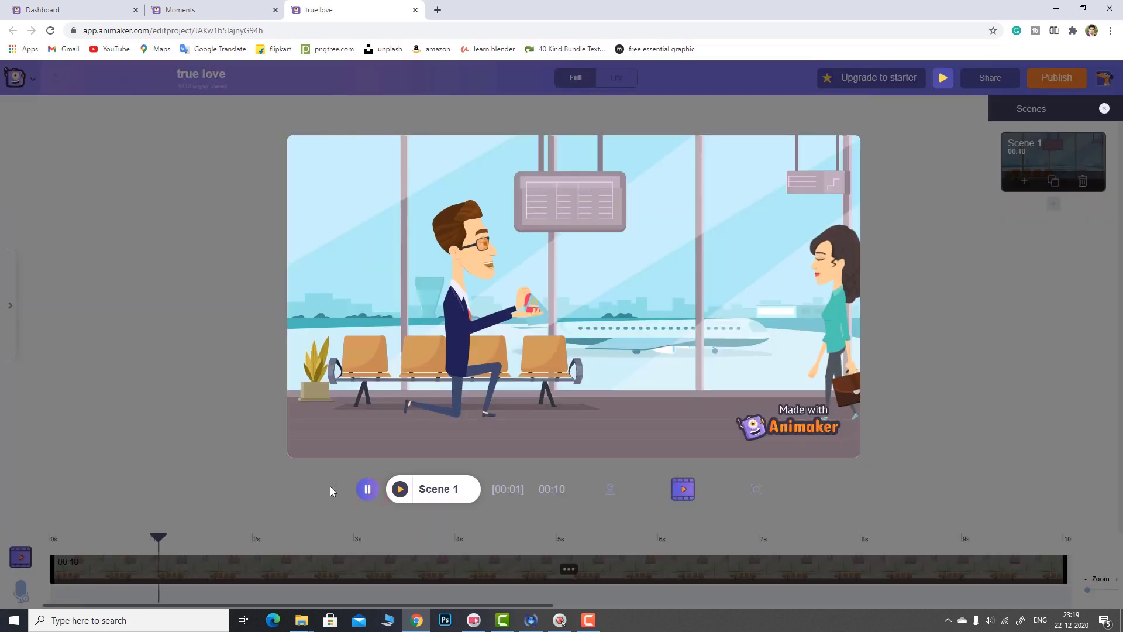
left_click(369, 490)
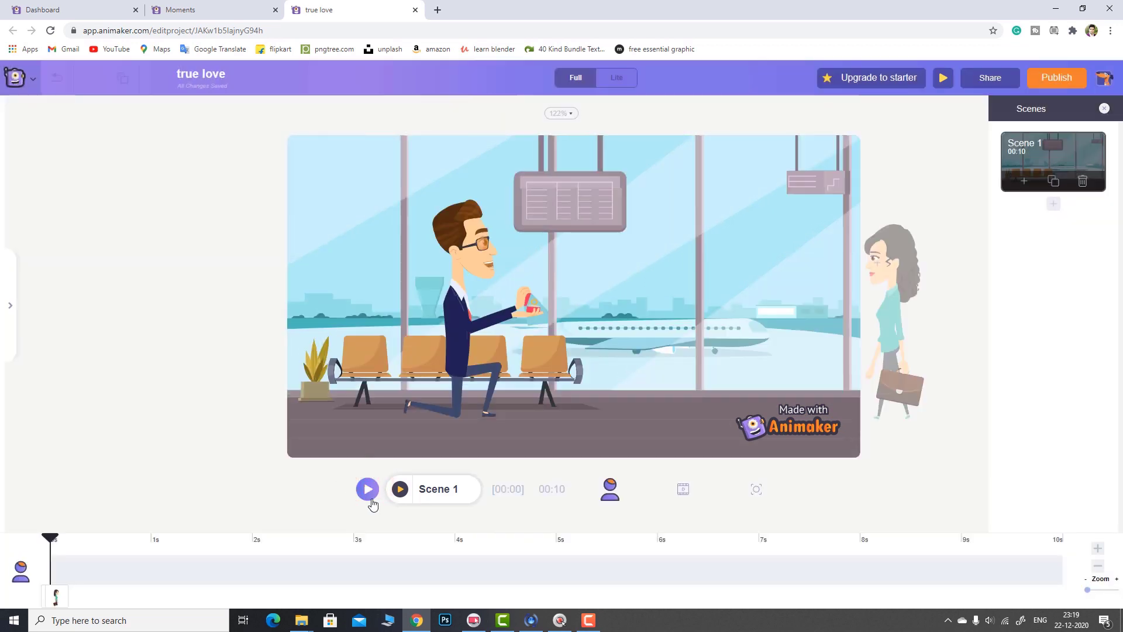
- Scale the kneeling man down to match the woman's proportions and give him the In-Love expression
left_click(482, 305)
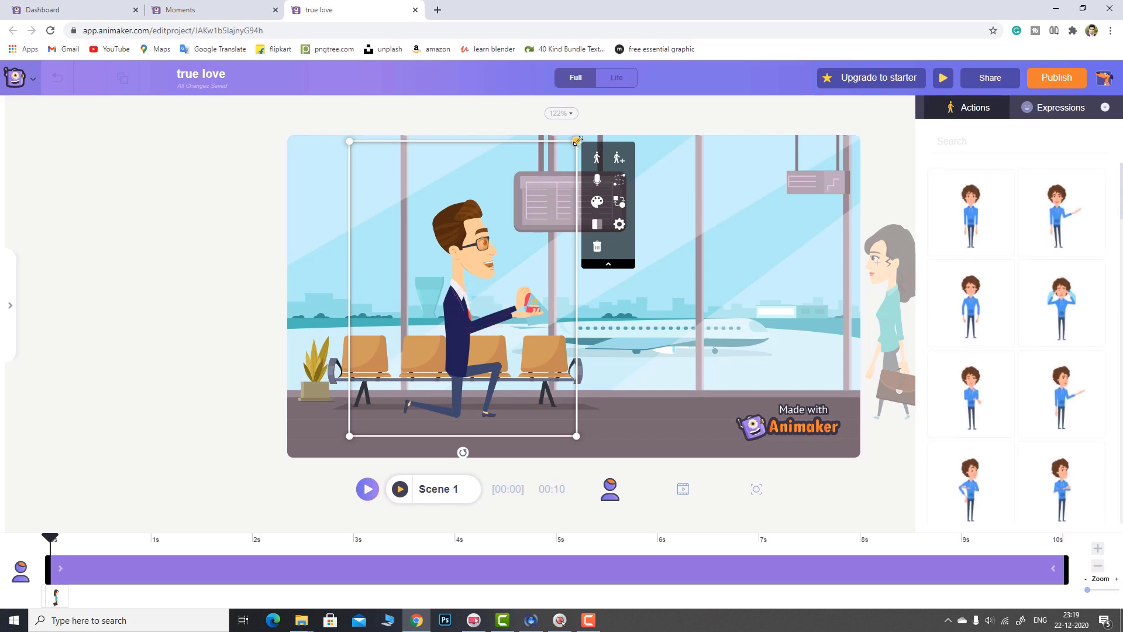
left_click_drag(578, 140, 512, 203)
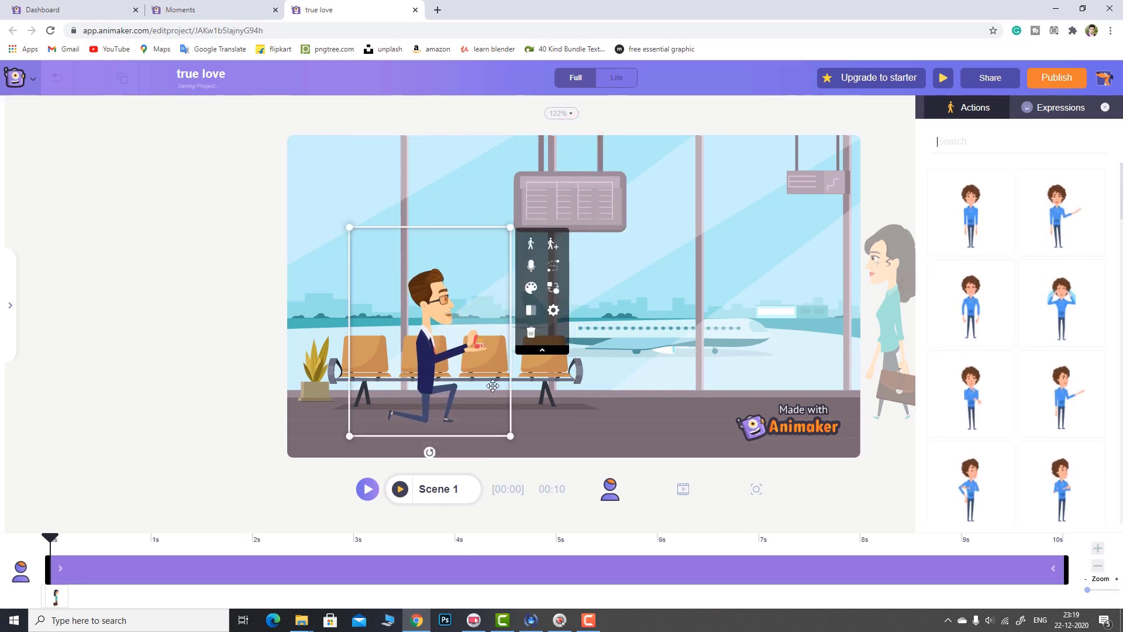
left_click(1038, 117)
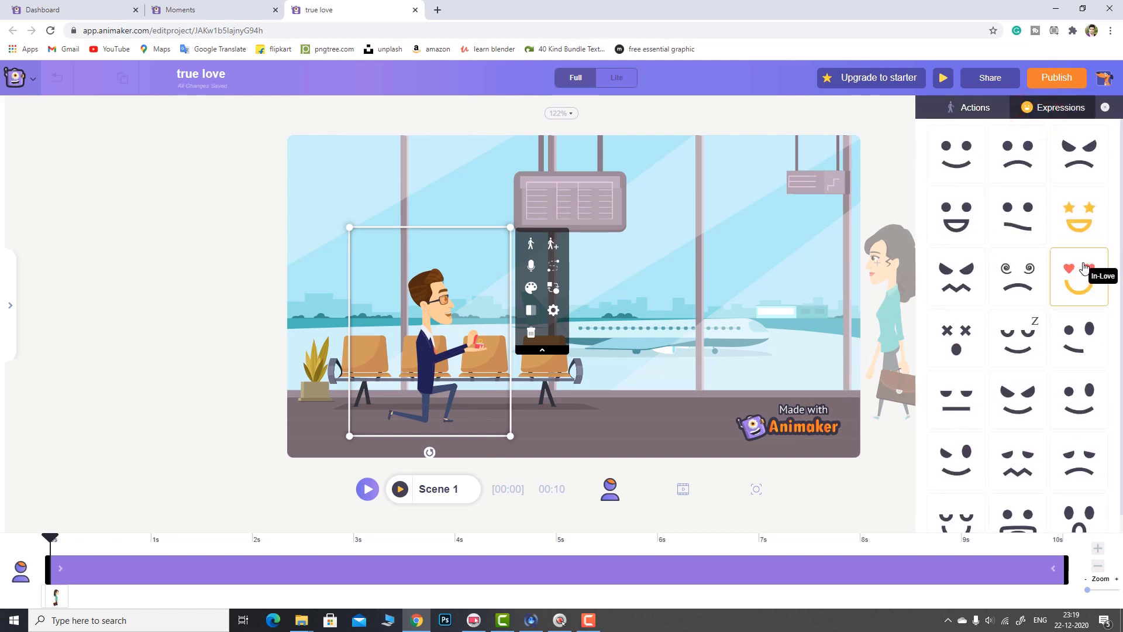
left_click(1086, 290)
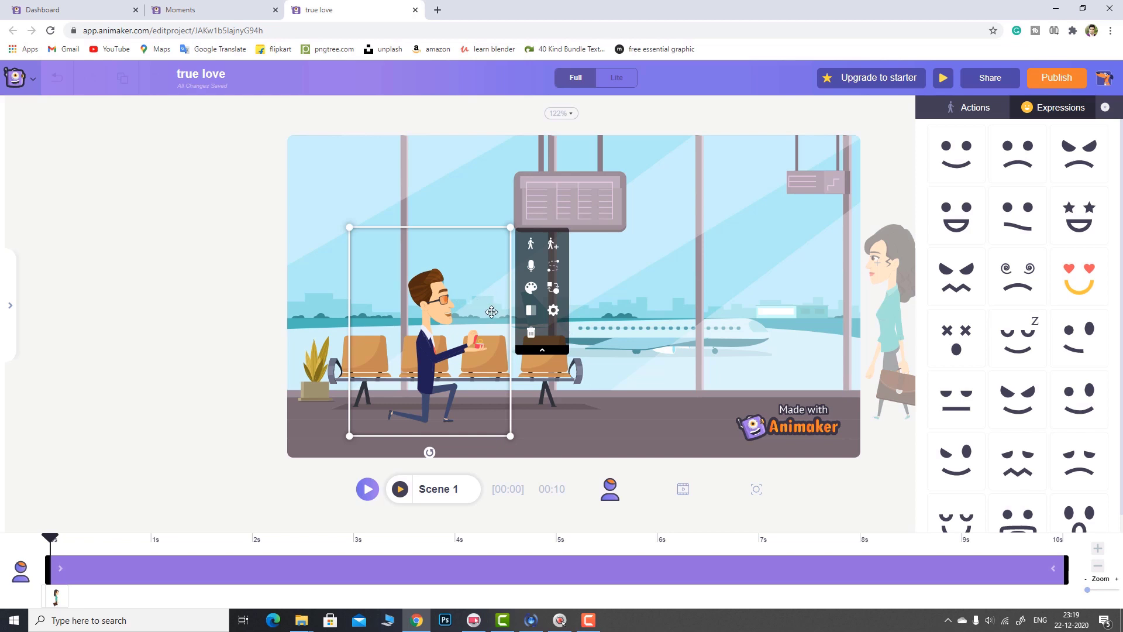
- Switch the man back to the standing hand-on-hip pose and enlarge him so he stands taller than the woman
left_click(975, 107)
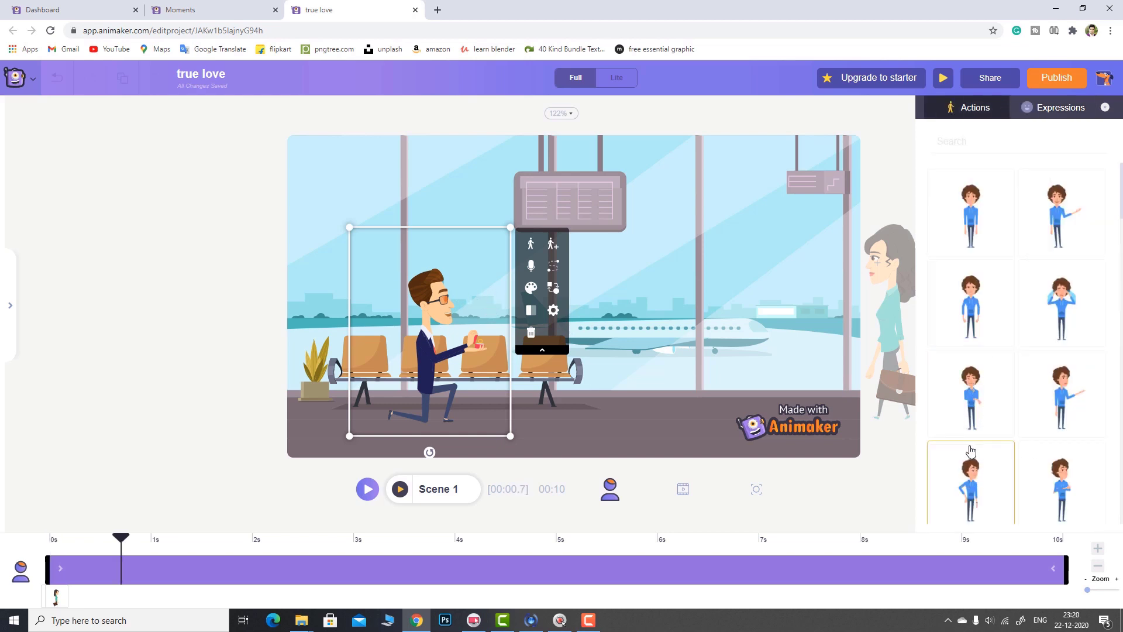
scroll(971, 451, "down", 2)
left_click(971, 375)
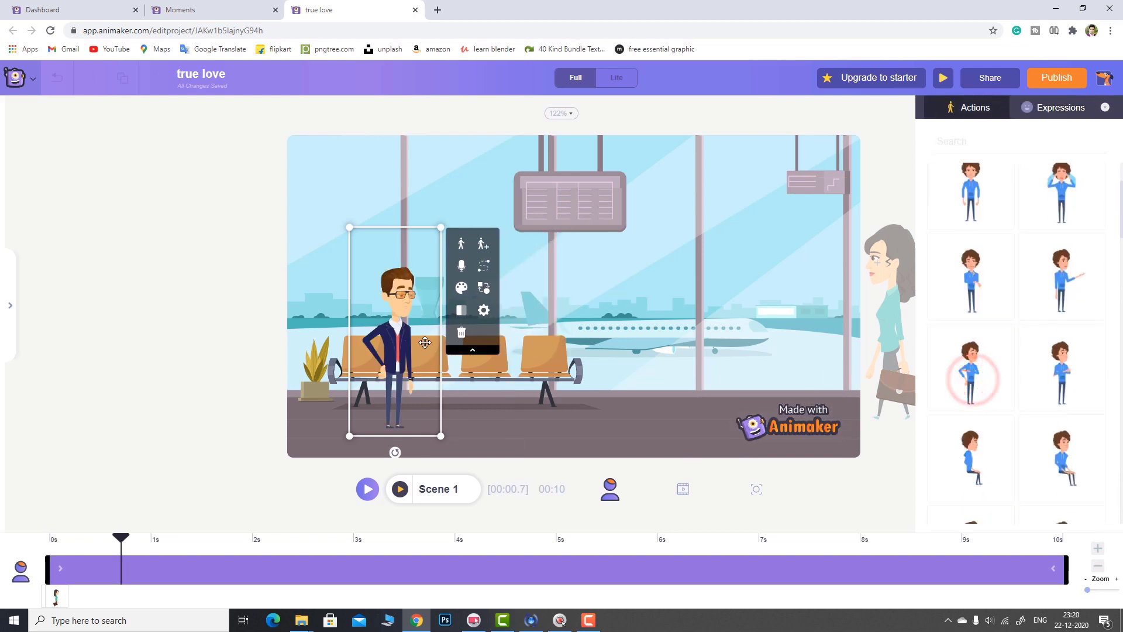
left_click(444, 225)
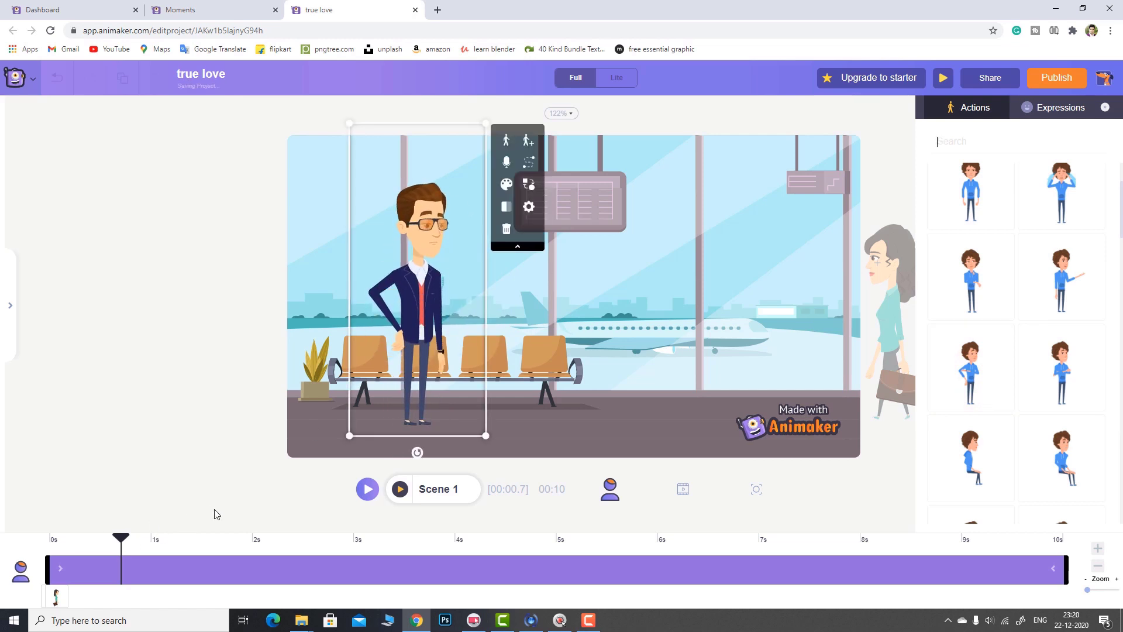
- Add a second action for the man at 5 seconds, using the kneeling "propose" pose with the ring box
left_click(528, 140)
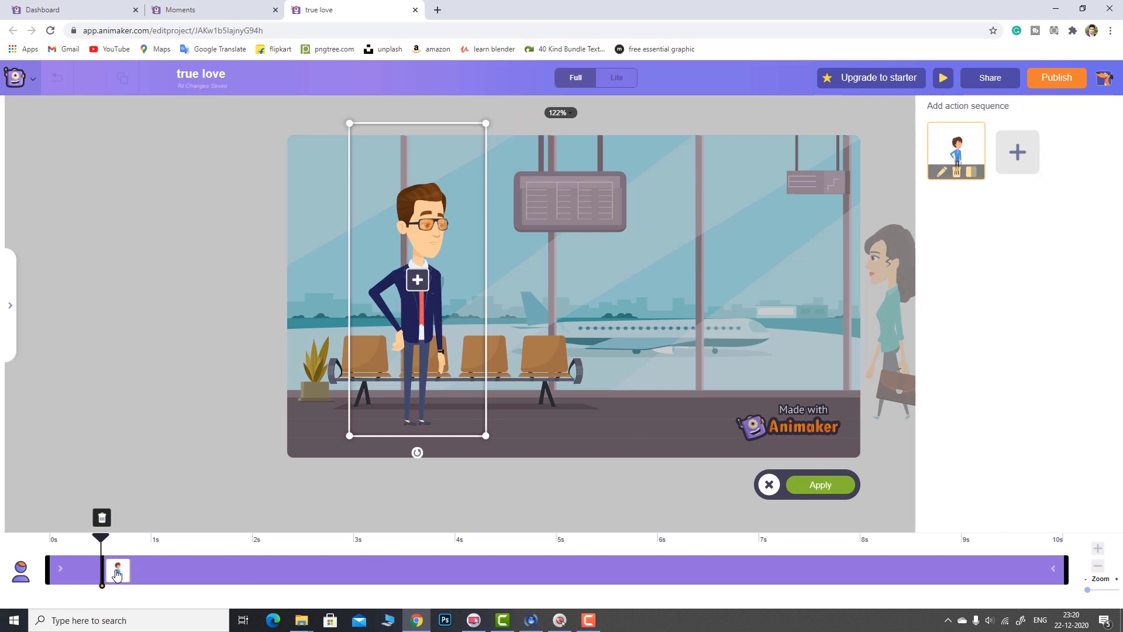
left_click_drag(117, 573, 574, 568)
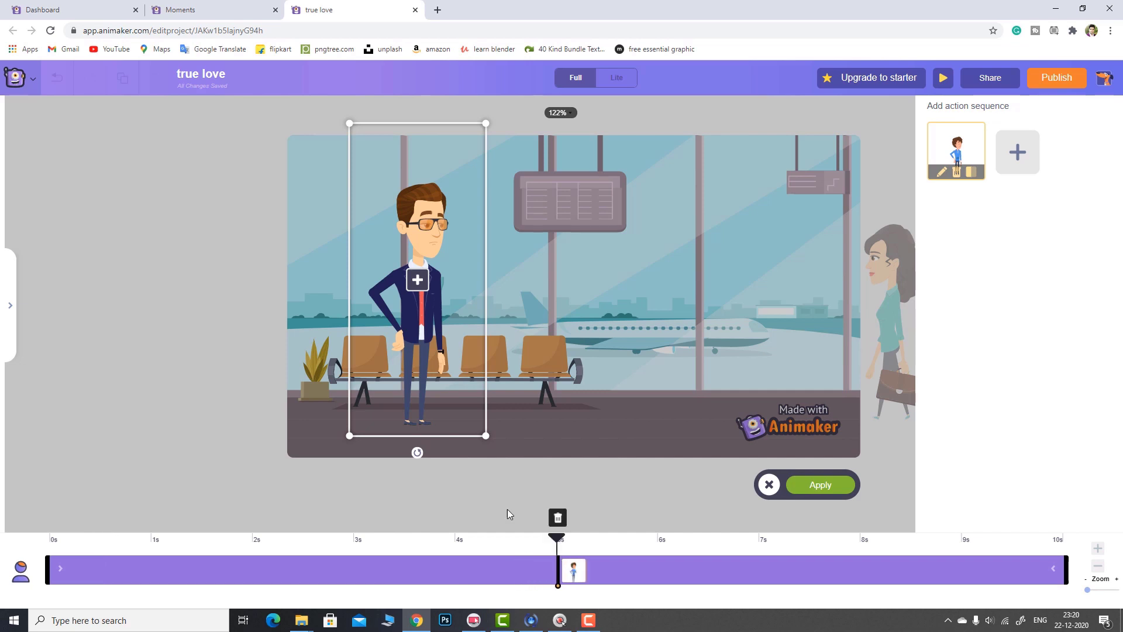
left_click(419, 284)
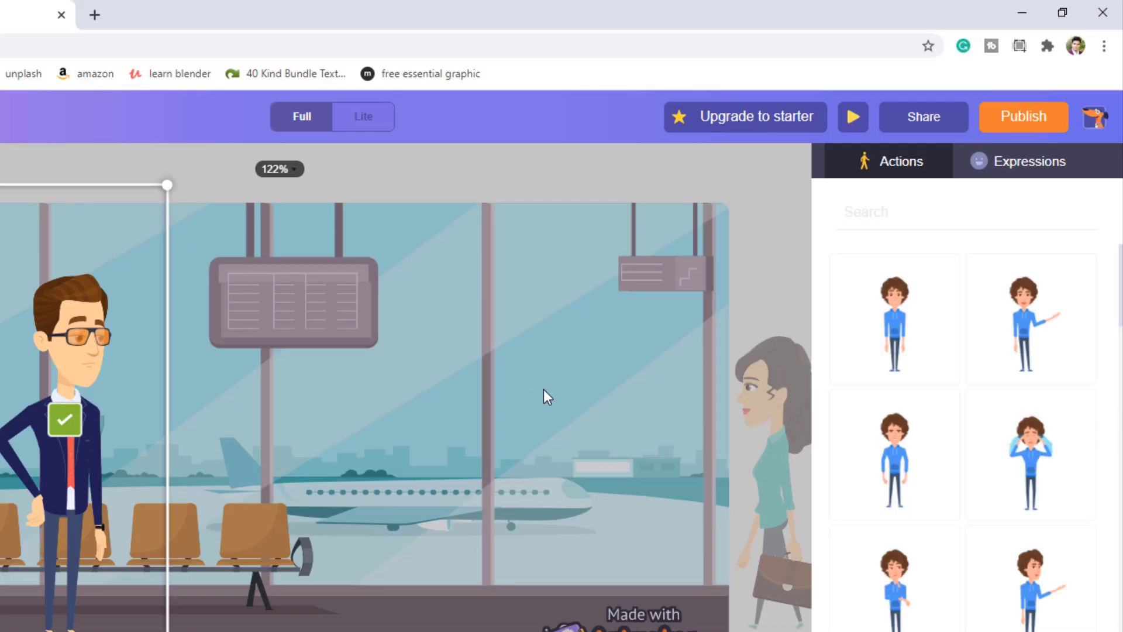
left_click(860, 208)
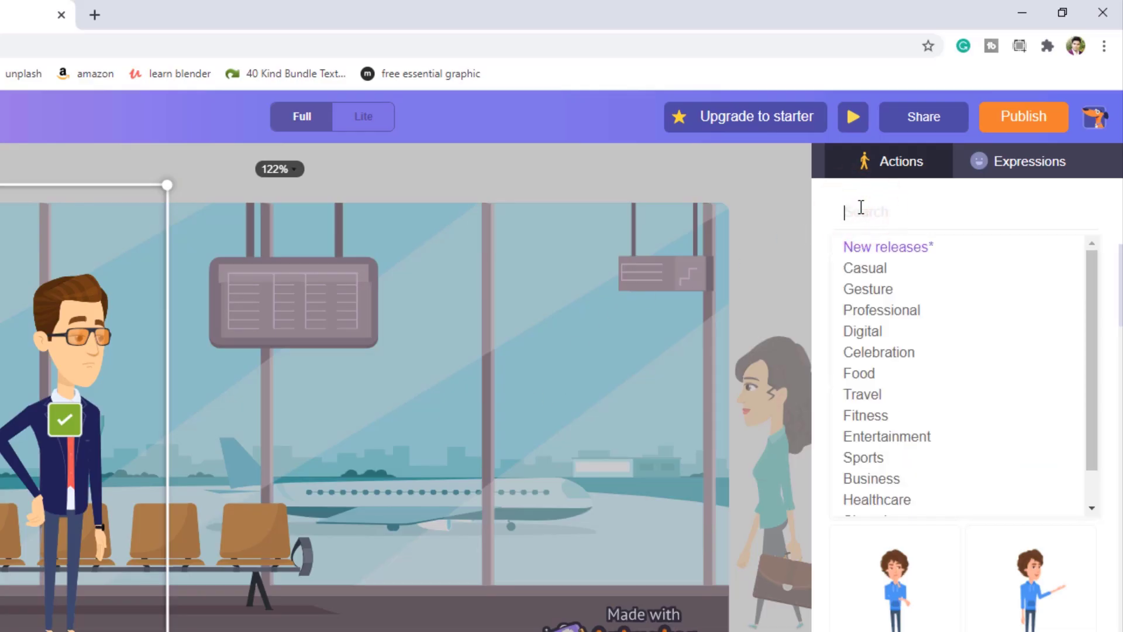
type("pro")
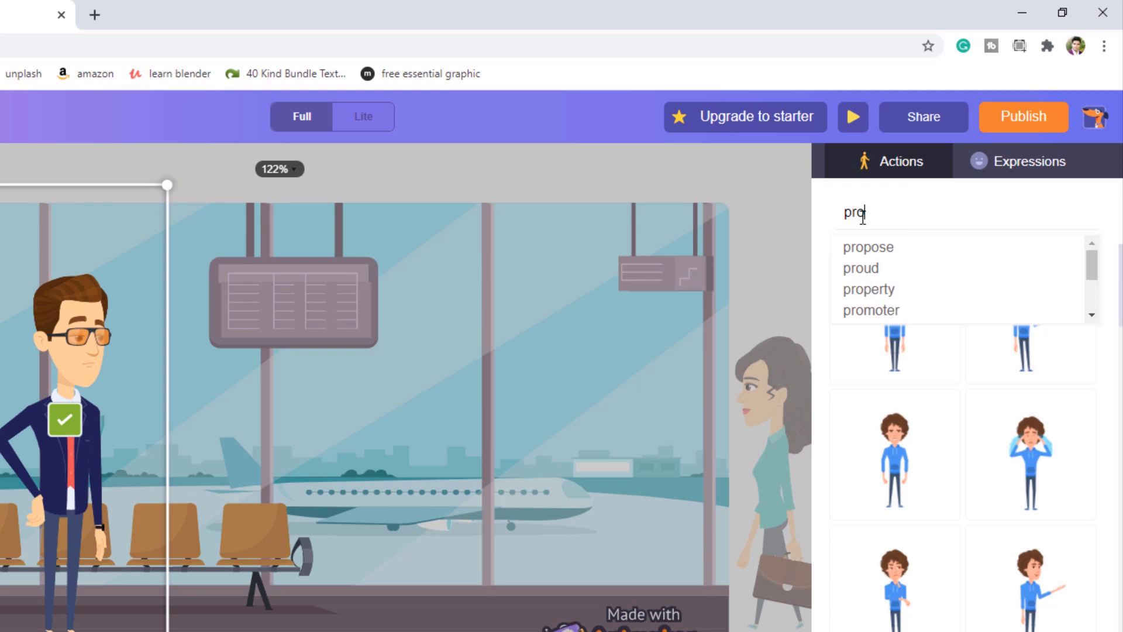
left_click(920, 251)
left_click(901, 334)
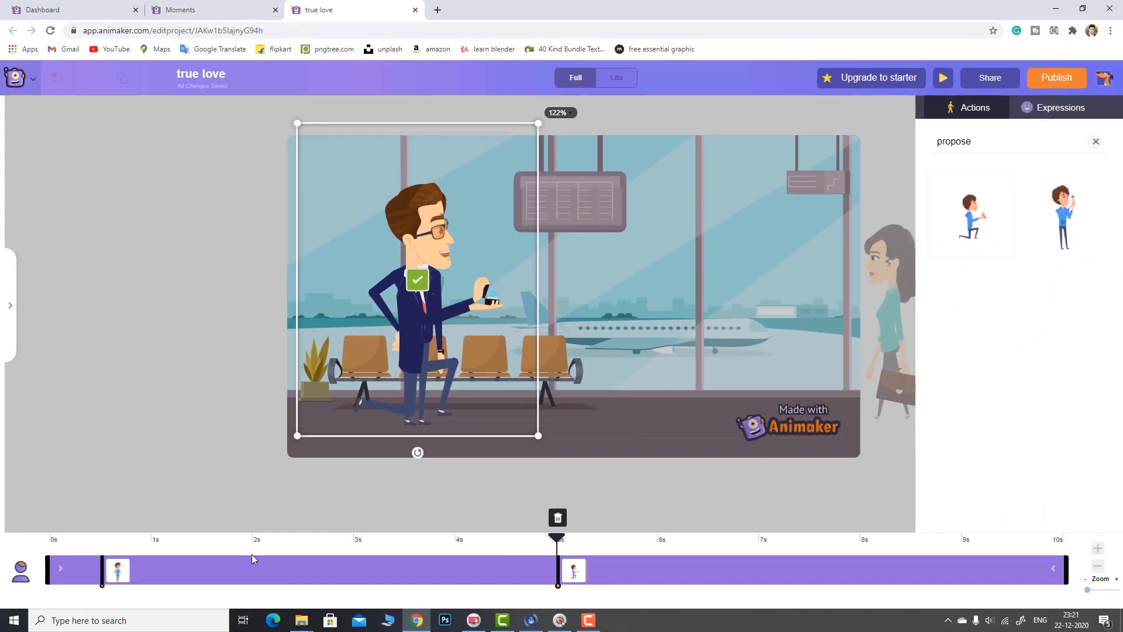
- Move the man's standing keyframe to about 4.7 seconds, apply the action sequence and play the scene
left_click(234, 523)
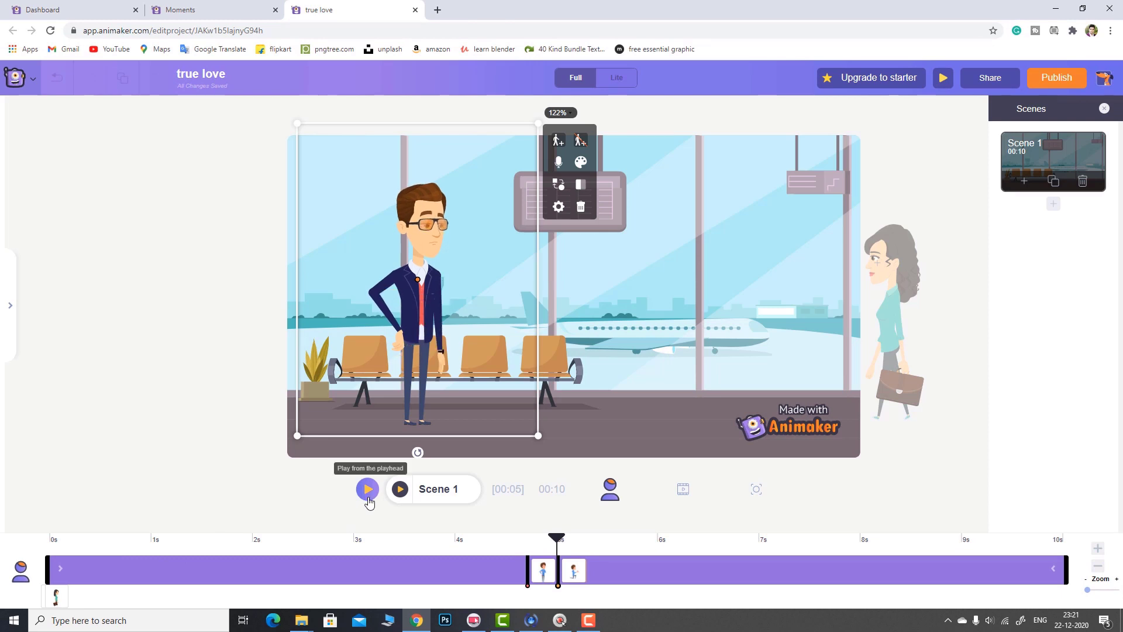
left_click(368, 489)
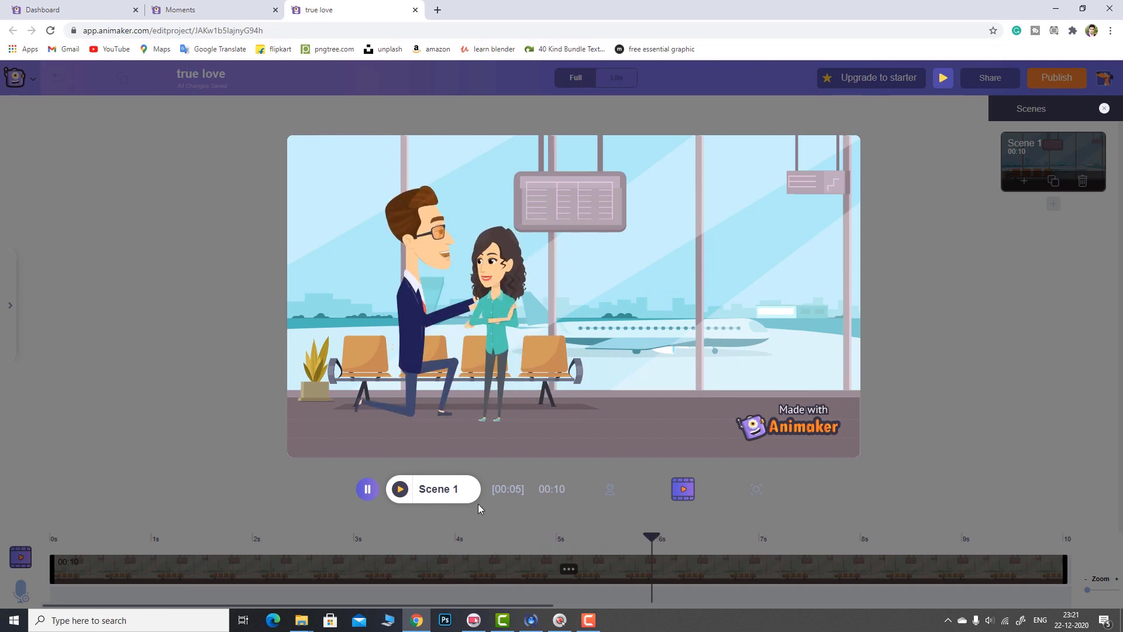
left_click(368, 489)
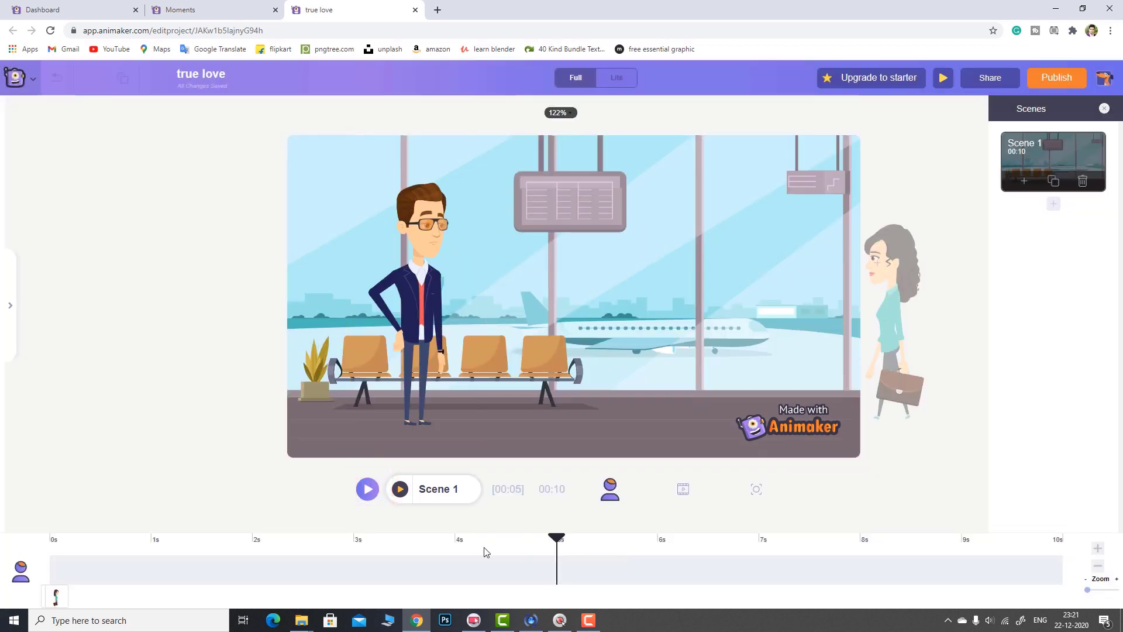
- Shrink the man's kneeling pose at 5 seconds, place it over his standing position on the floor, apply it and play the scene
mouse_move(49, 601)
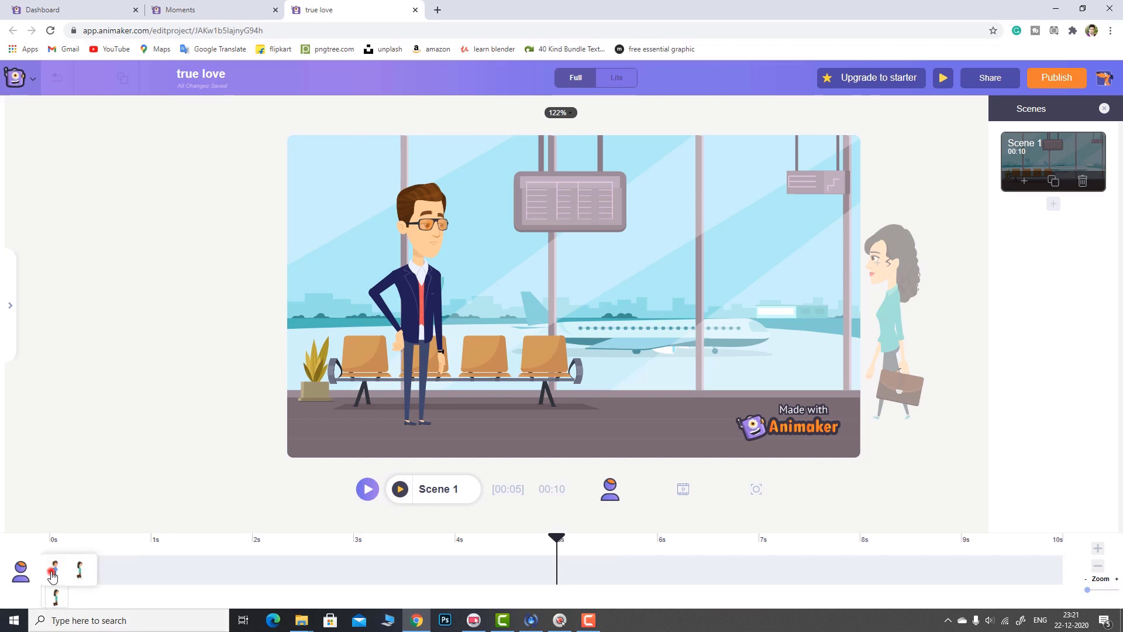
left_click(52, 576)
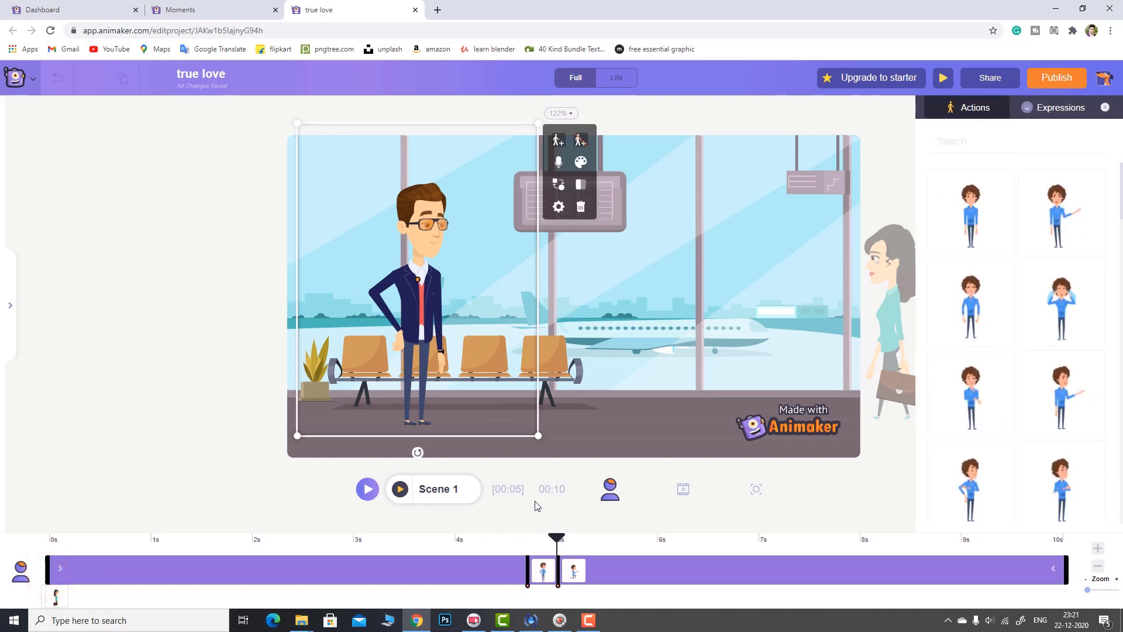
left_click(574, 570)
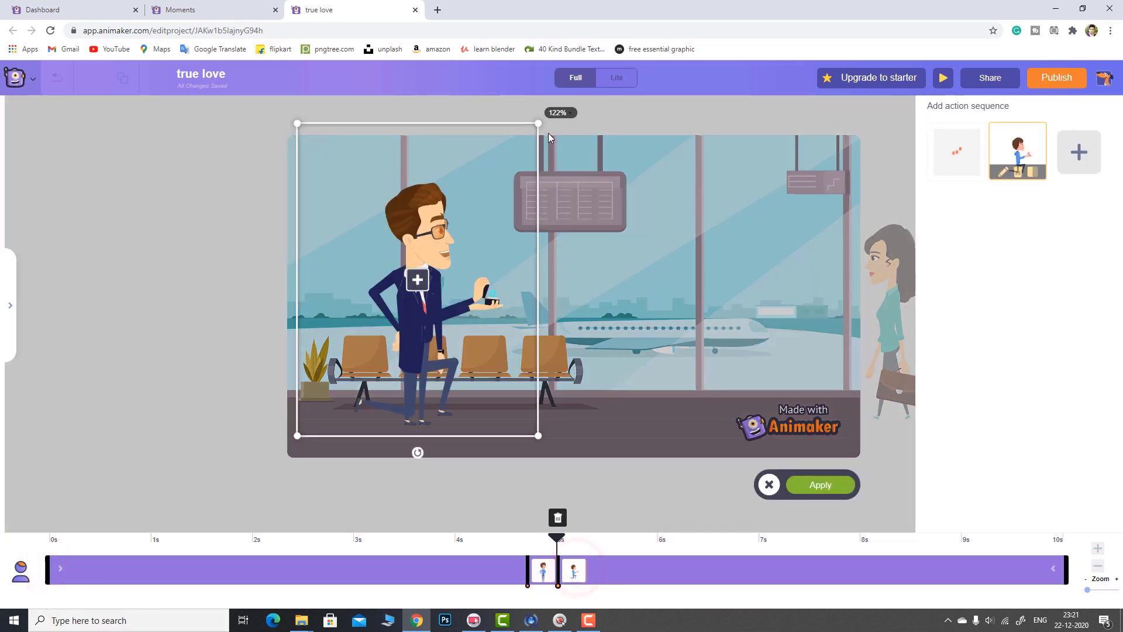
left_click_drag(537, 123, 493, 163)
left_click_drag(475, 215, 496, 226)
mouse_move(428, 303)
left_mouse_down()
mouse_move(449, 301)
mouse_move(438, 302)
left_mouse_up()
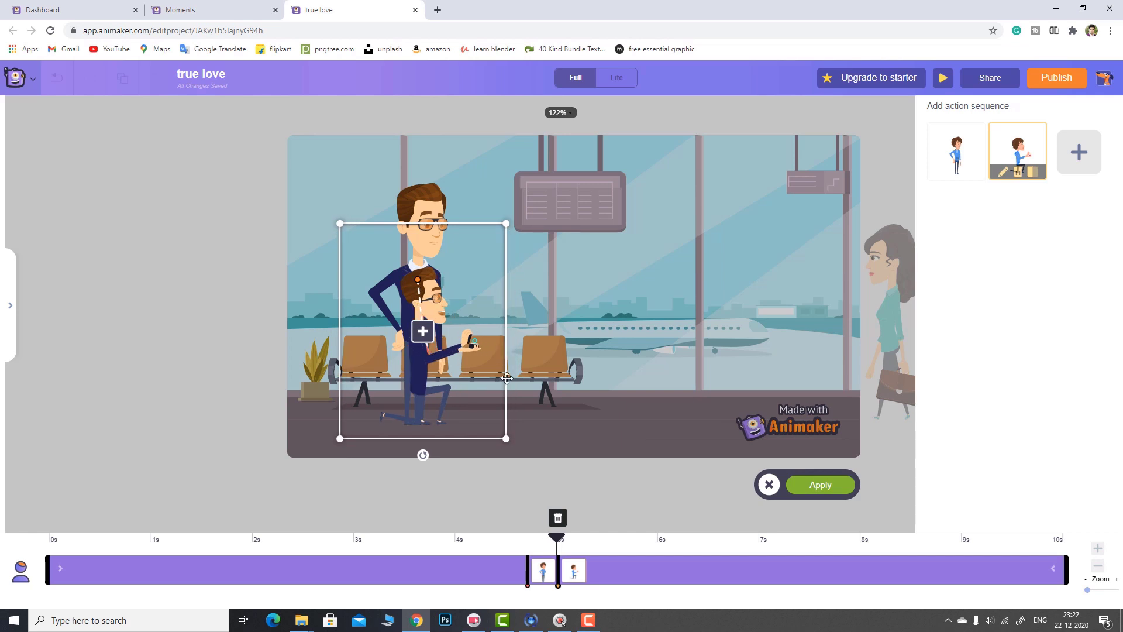
left_click(816, 484)
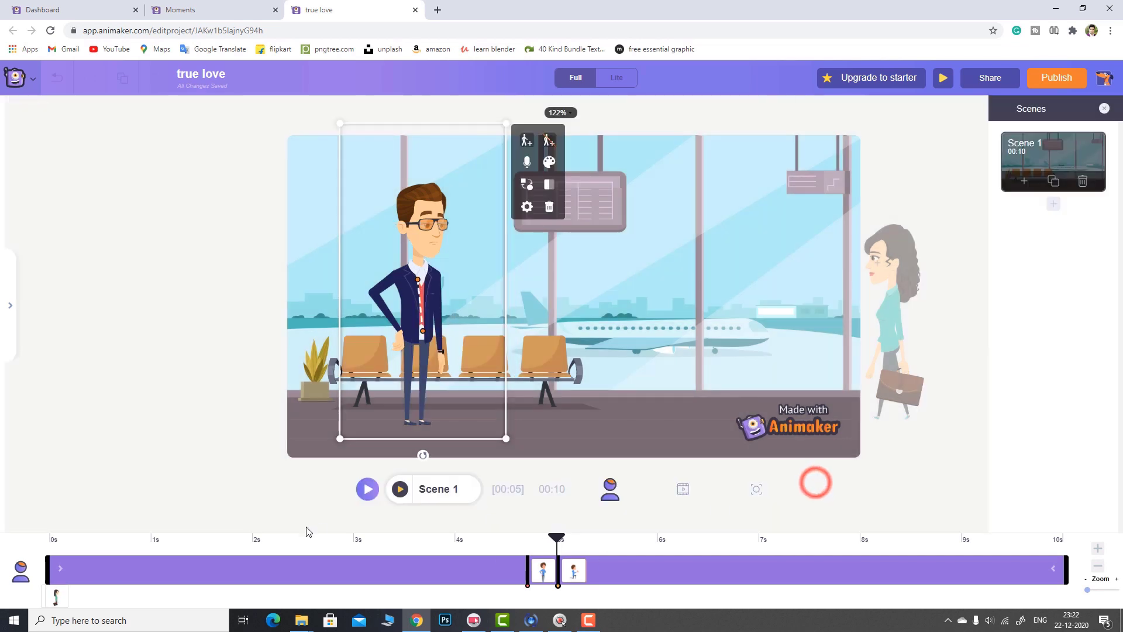
left_click(369, 489)
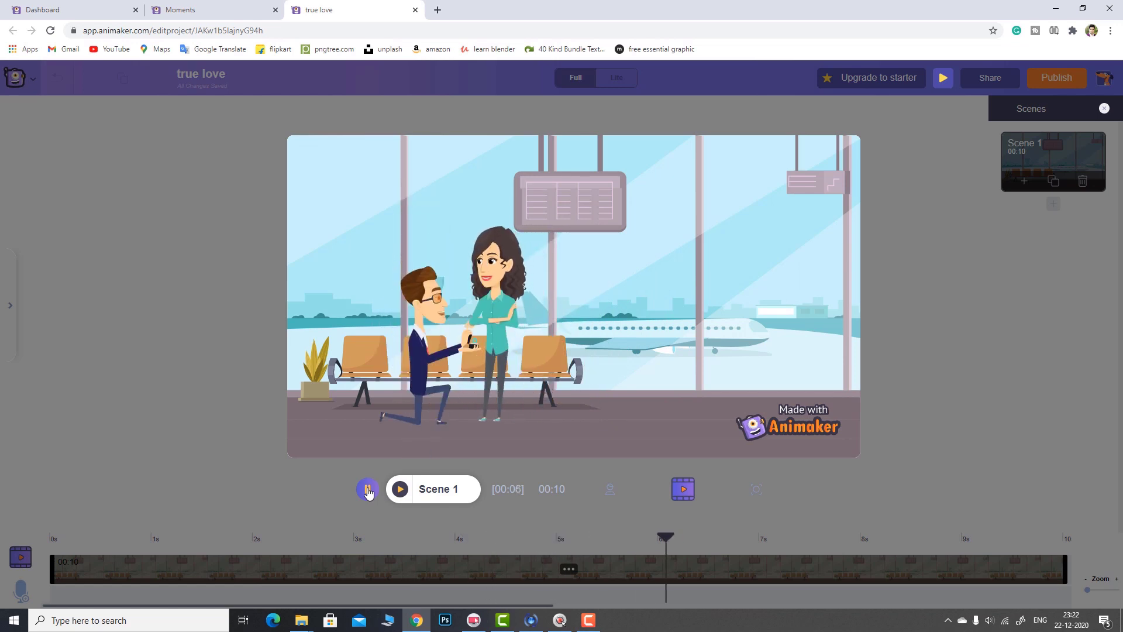
left_click(367, 490)
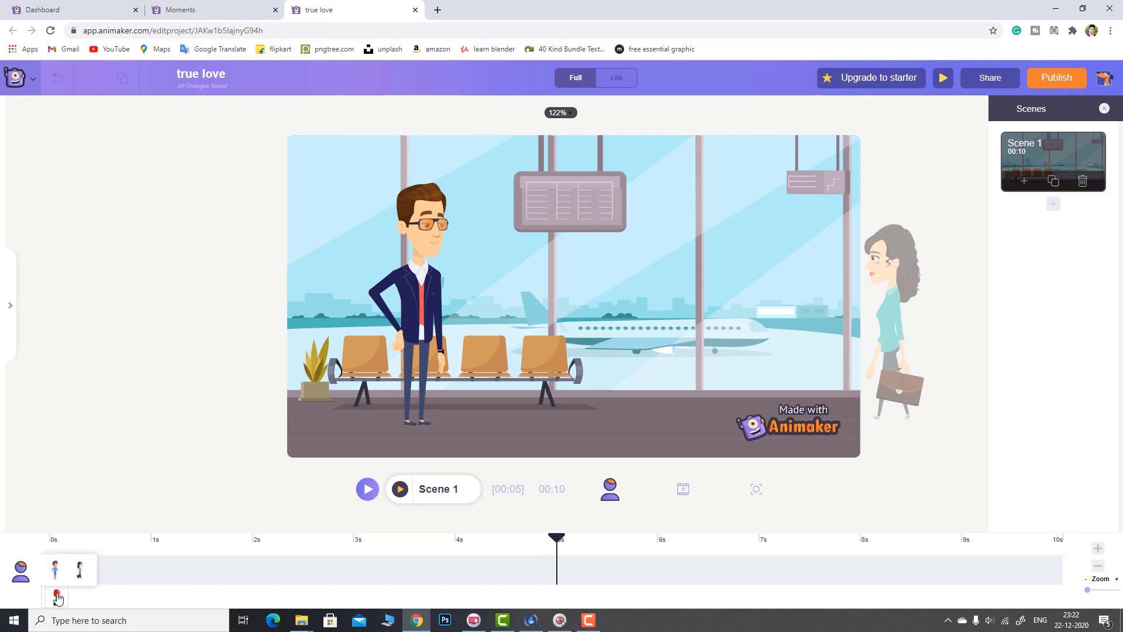
- Move the woman's talking pose at 5 seconds slightly away from the man, apply it and play the scene
left_click(55, 591)
left_click(81, 568)
left_click(573, 570)
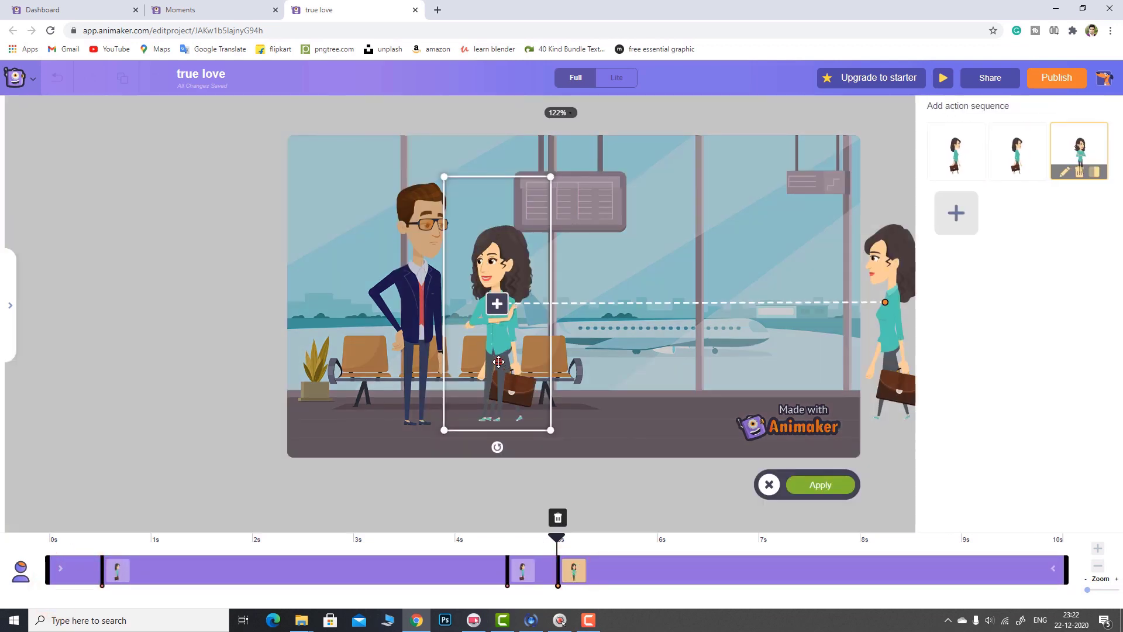
left_click_drag(498, 361, 512, 362)
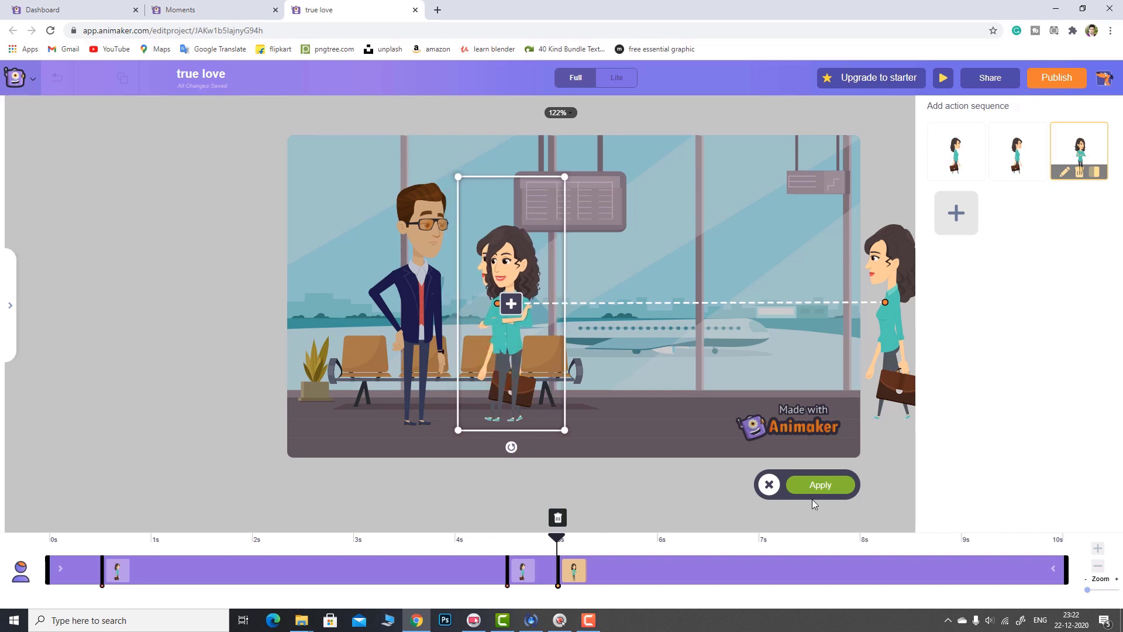
left_click(832, 485)
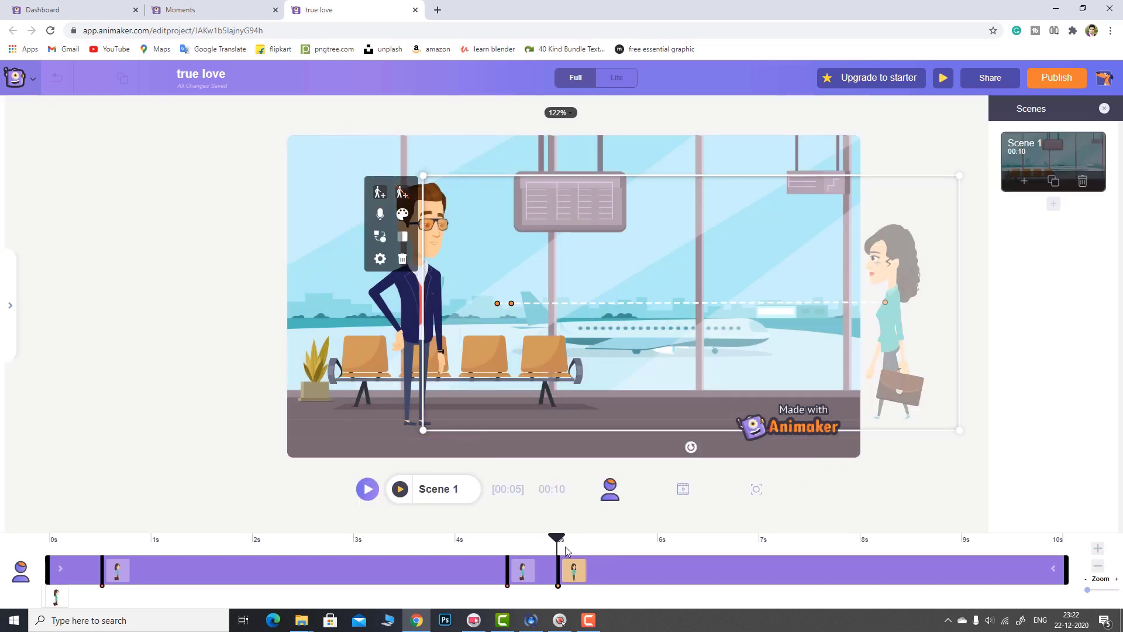
left_click(367, 489)
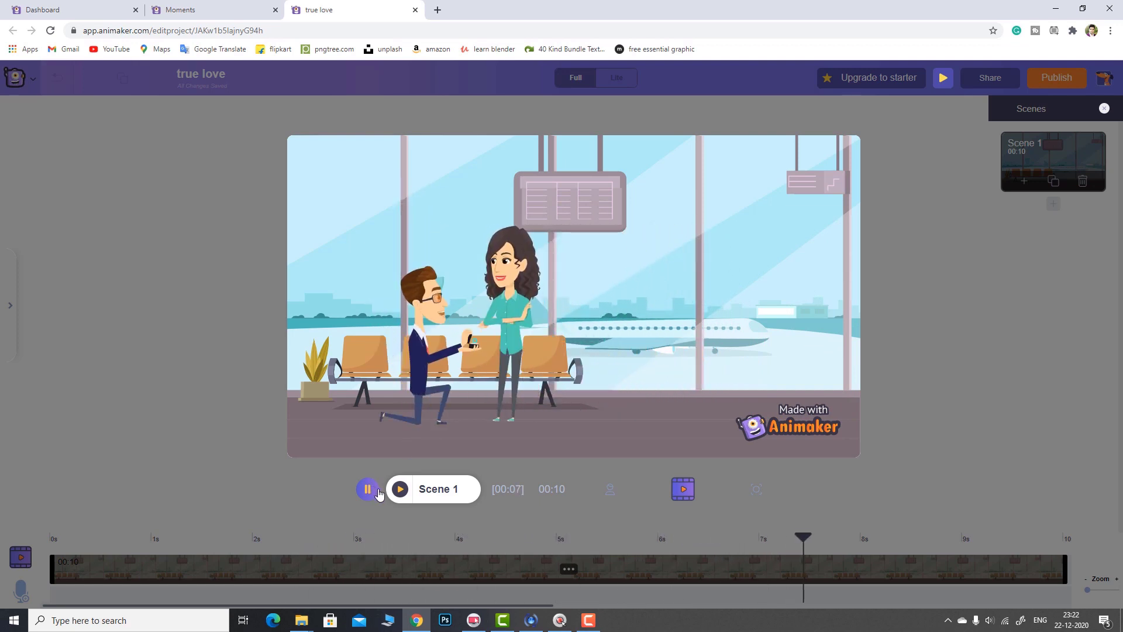
- Stop the preview, add a second scene after the airport scene and give it the sandy beach background with the lighthouse
left_click(368, 489)
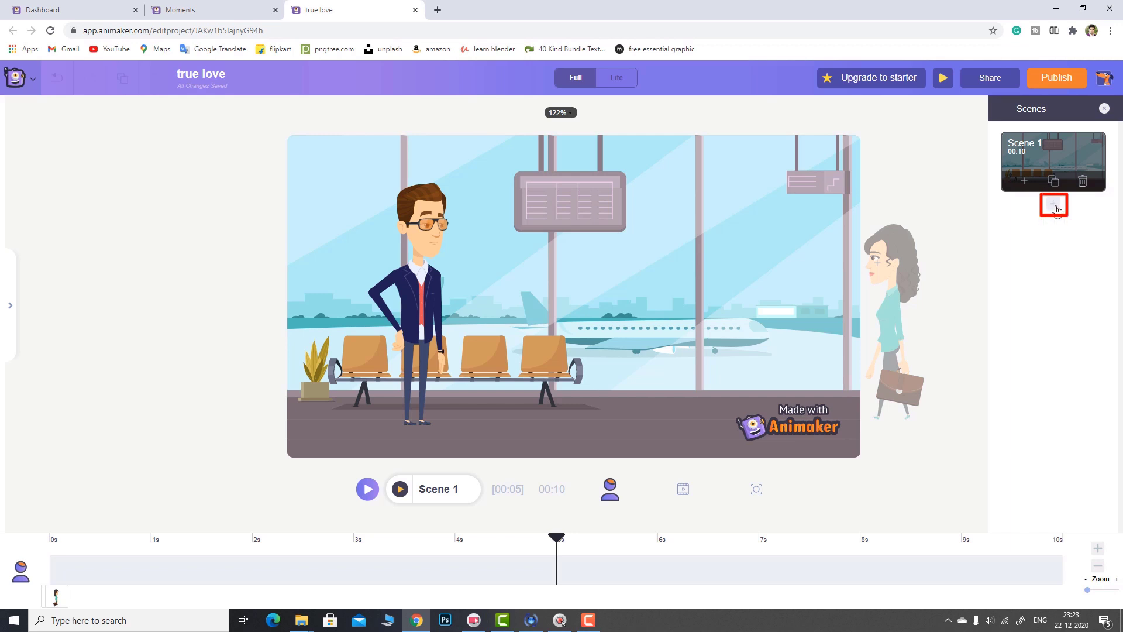
left_click(1056, 204)
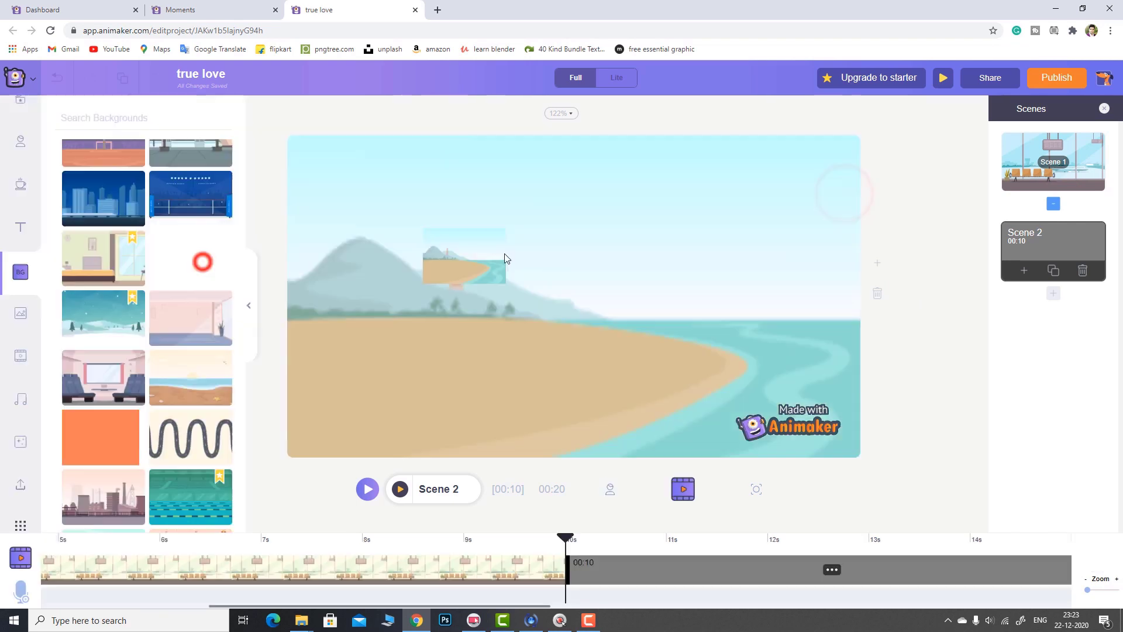
left_click_drag(504, 254, 504, 253)
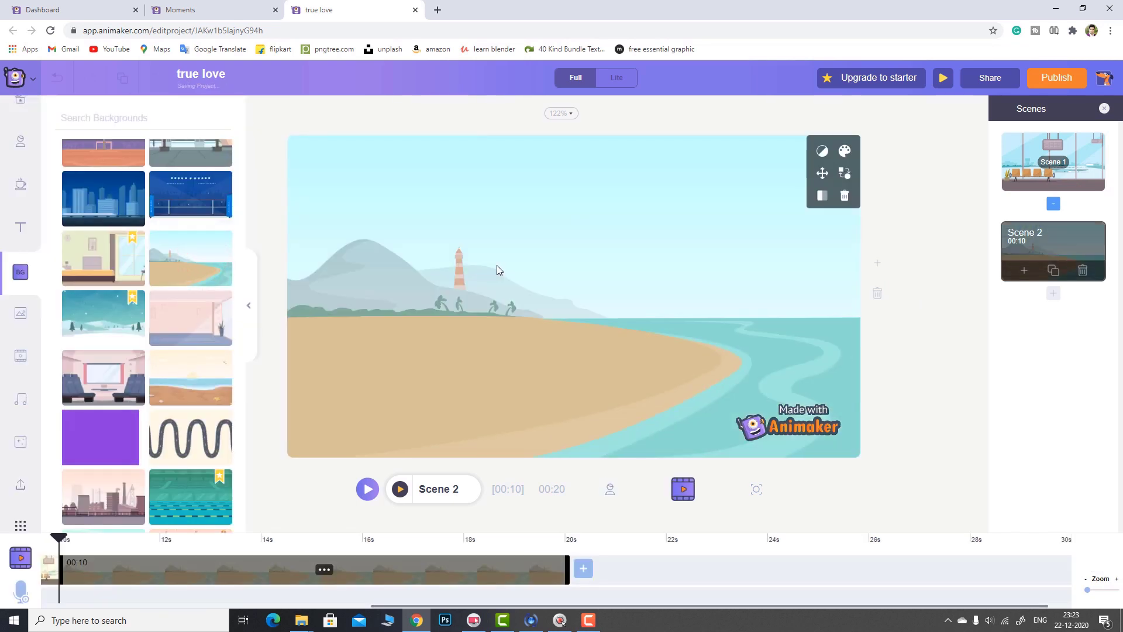
- Add the curly-haired woman in the teal shirt and the custom man in the navy blazer and glasses to Scene 2
left_click(20, 141)
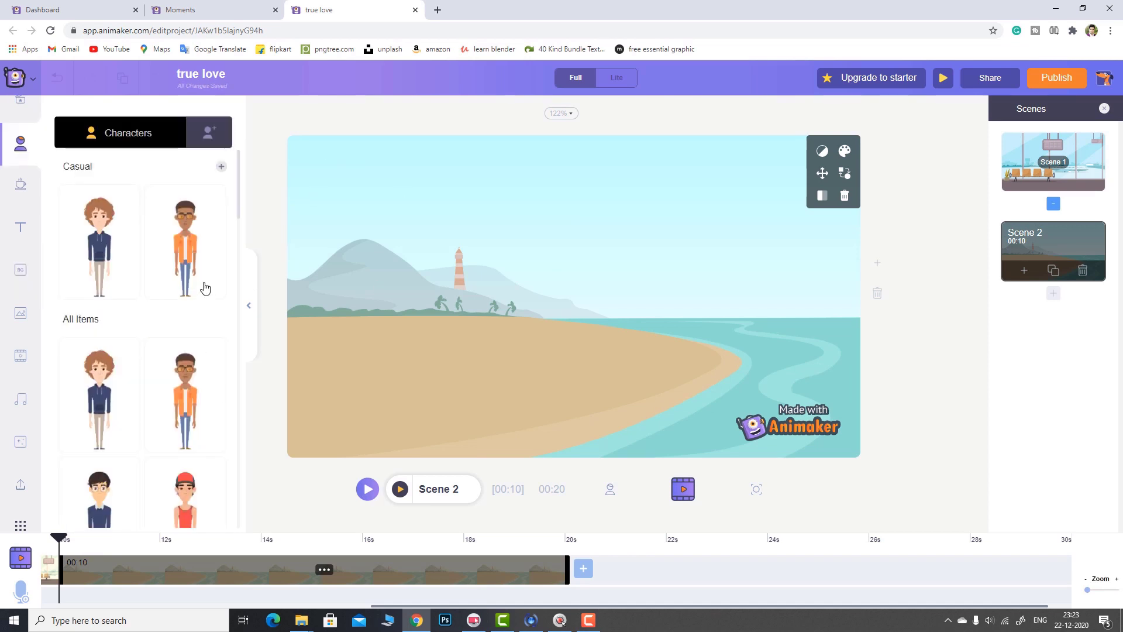
scroll(199, 304, "down", 5)
left_click(185, 353)
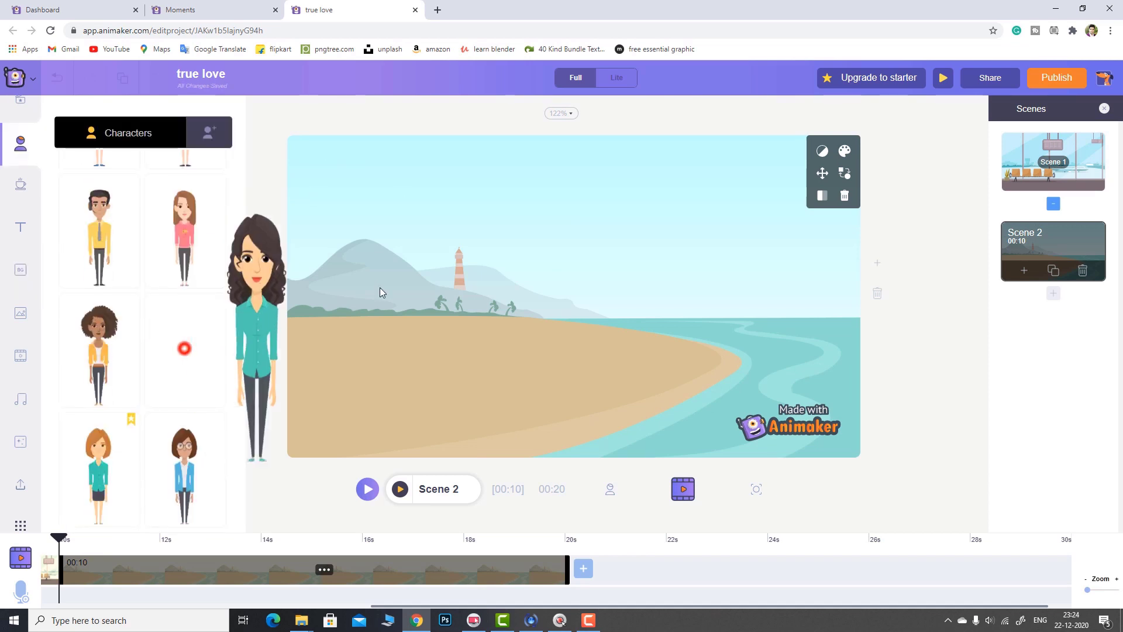
left_click(211, 145)
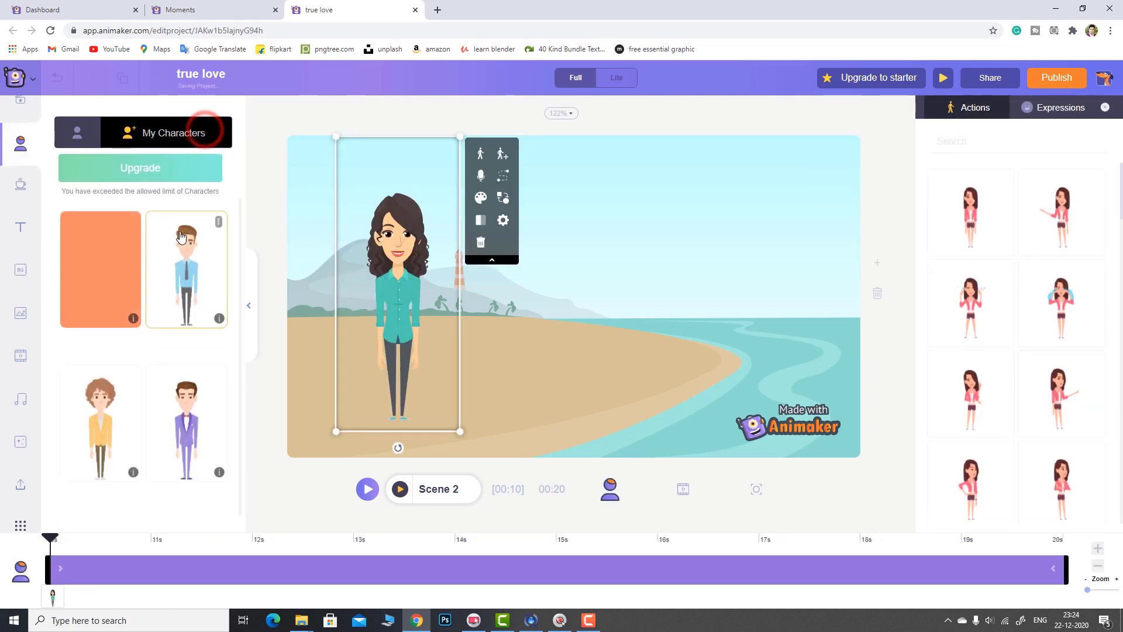
left_click(111, 251)
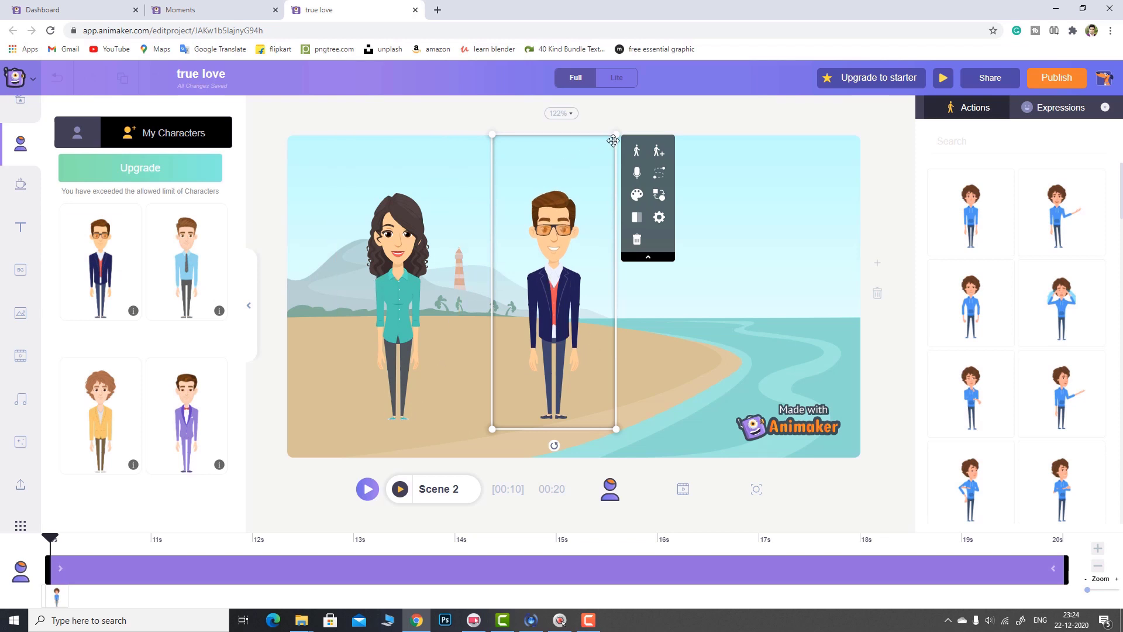
- Turn the woman toward the man with a side-facing action, give him the hands-at-chest talking pose and flip him to face her
left_click(395, 234)
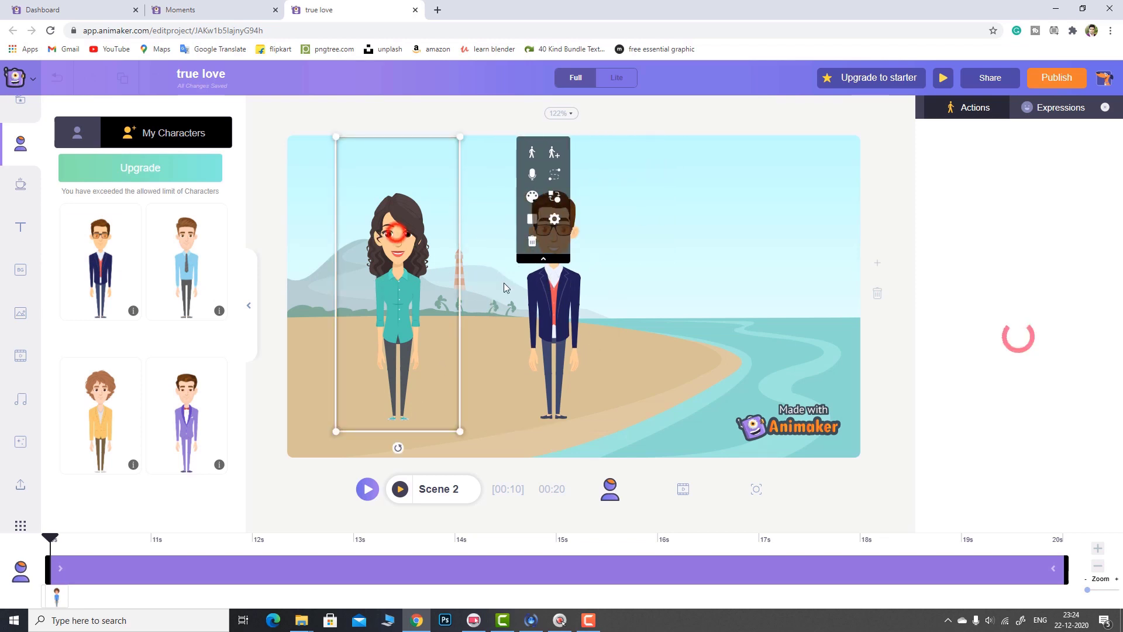
left_click(1068, 383)
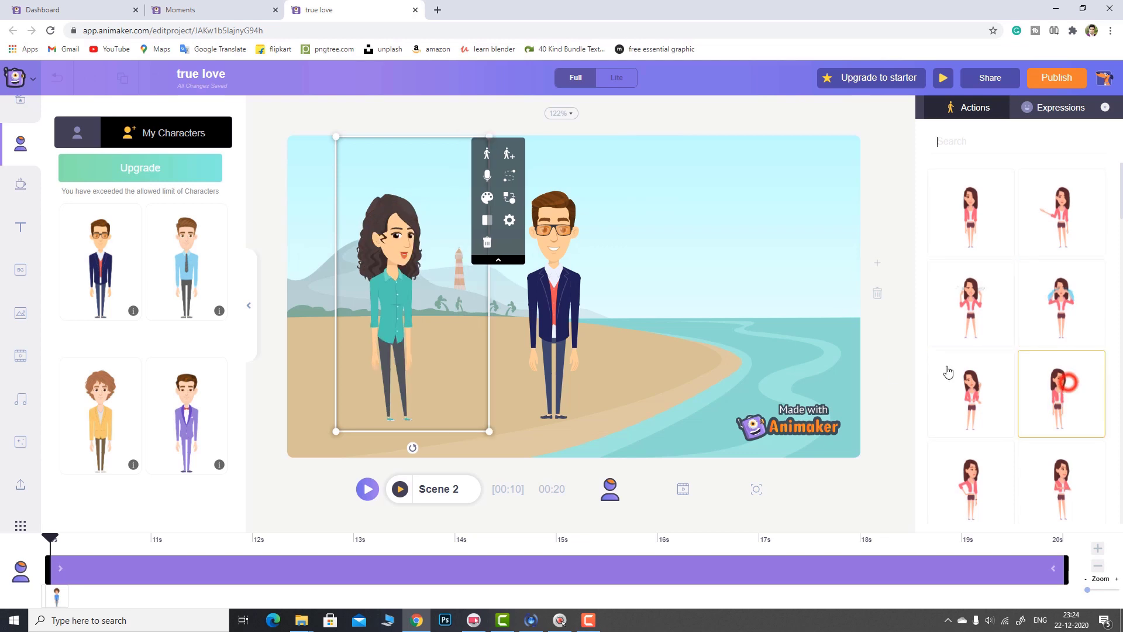
left_click(561, 301)
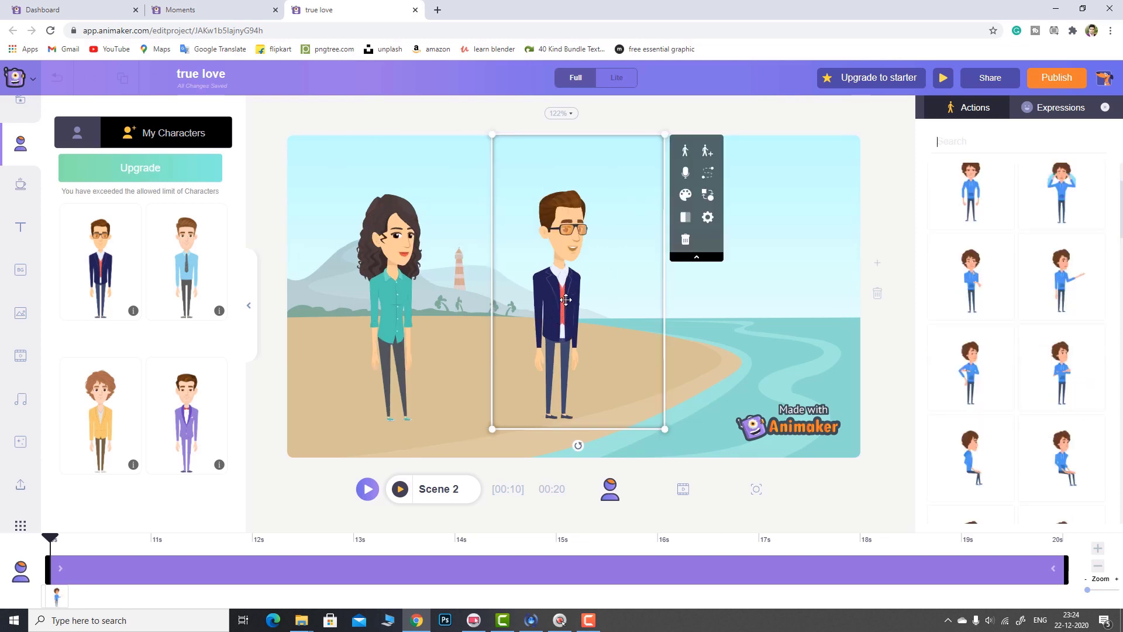
left_click(1060, 363)
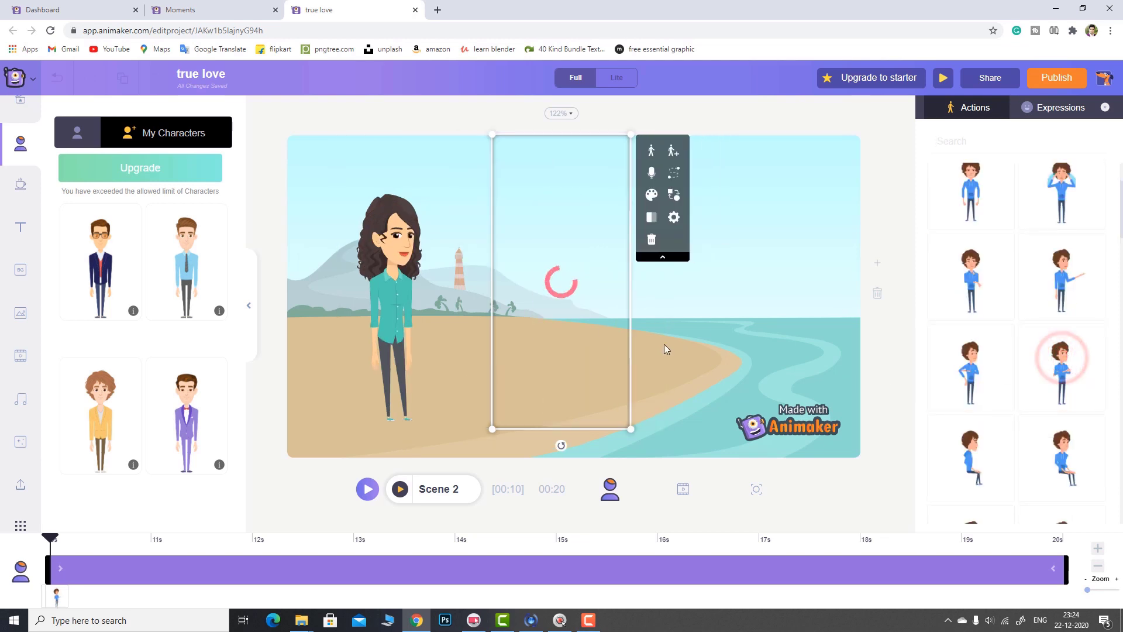
left_click(650, 217)
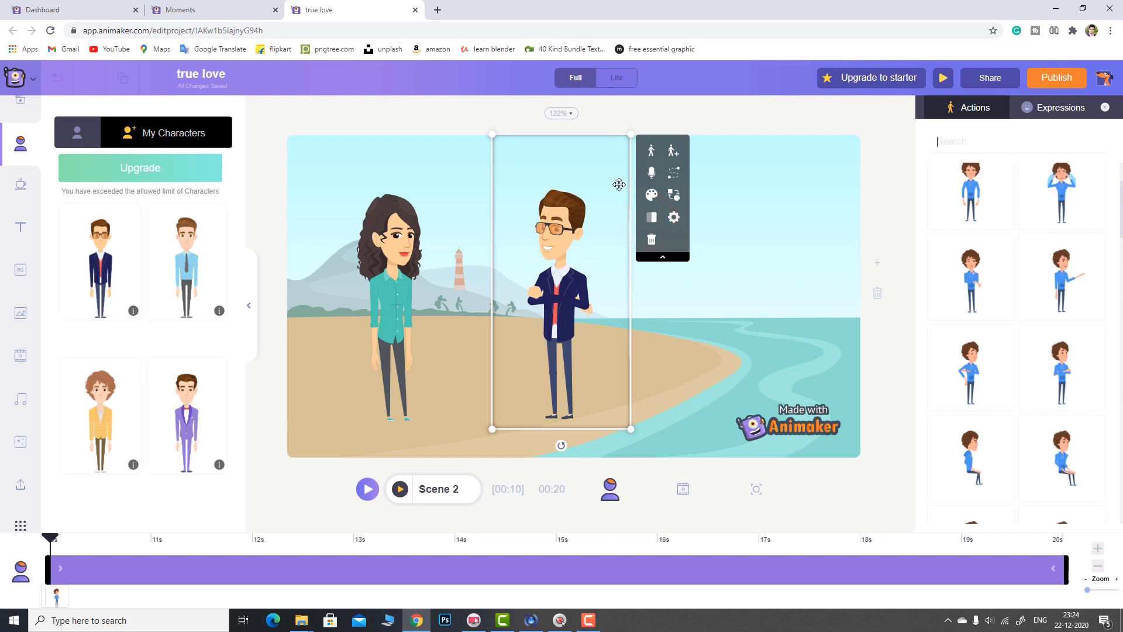
- Shrink both characters slightly and place them close together on the sand, facing each other
left_click_drag(632, 134, 612, 160)
left_click_drag(561, 262, 556, 251)
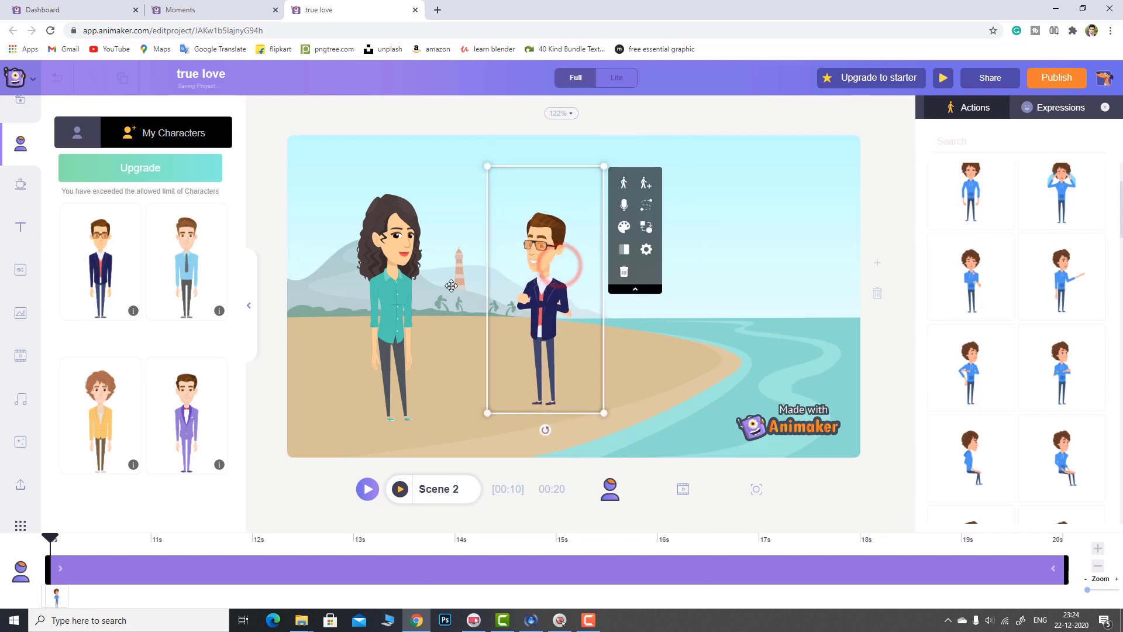
left_click(389, 281)
left_click_drag(338, 137, 368, 183)
left_click_drag(406, 303, 435, 294)
left_click(536, 355)
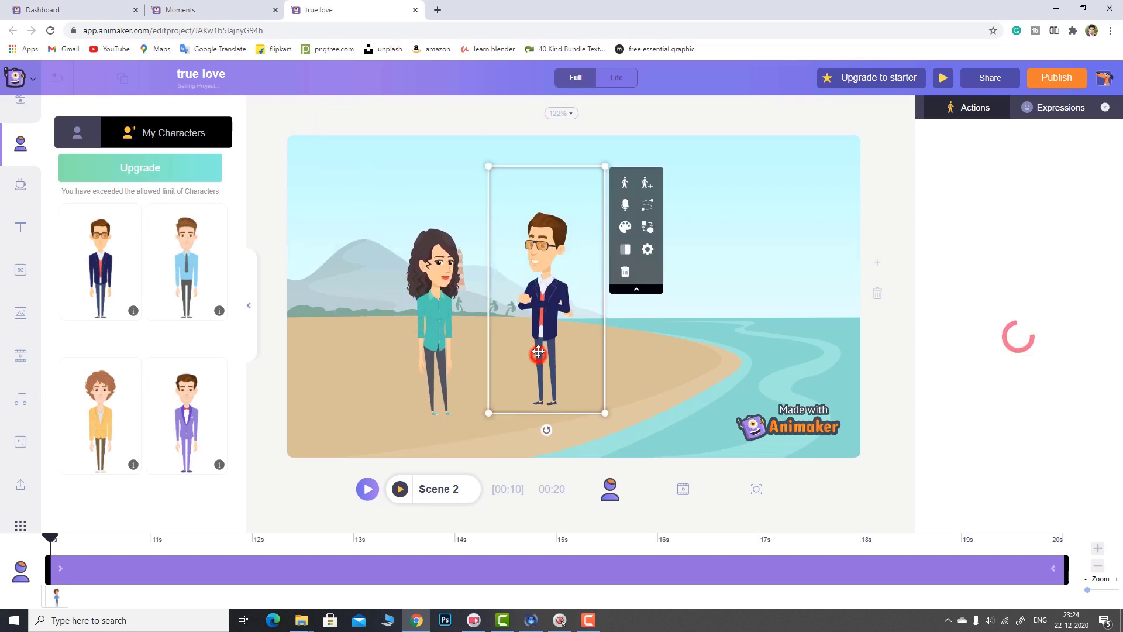
left_click_drag(536, 354, 526, 351)
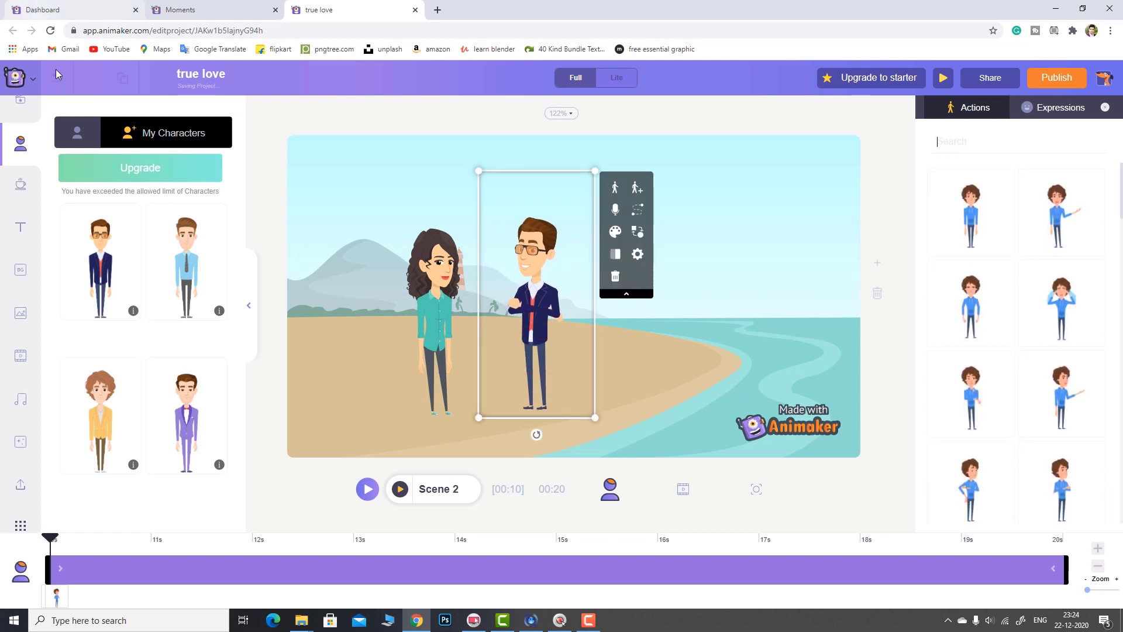
- Start a text-to-speech voice-over for the woman with the line "DO YOU KNOW NOTHING IS BIGGER THAN LOVE?"
left_click(457, 301)
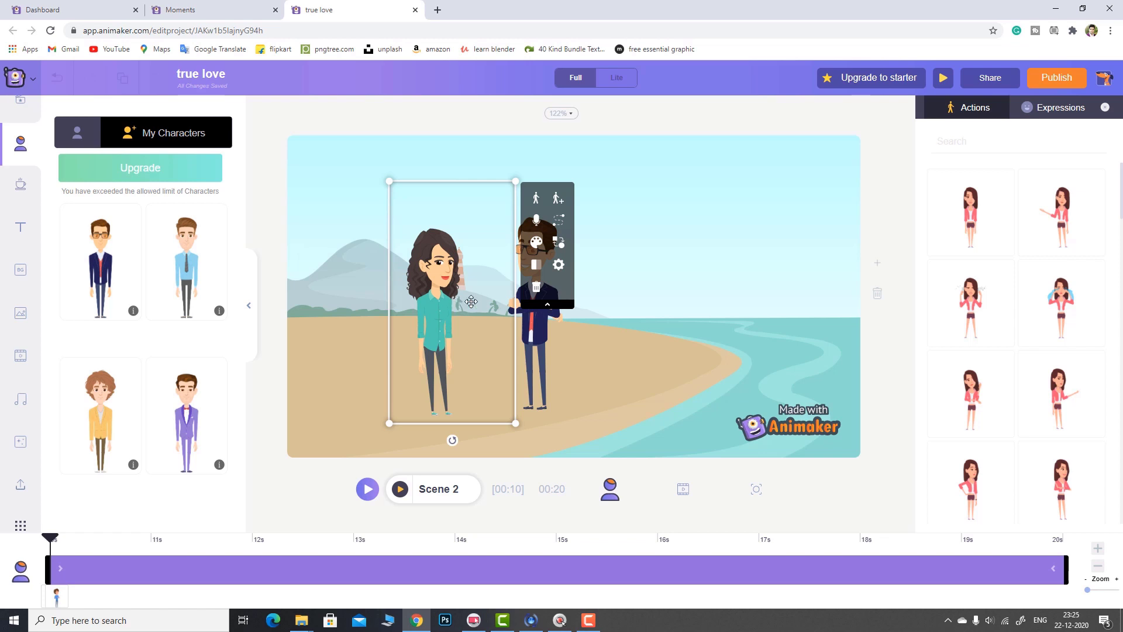
left_click(537, 221)
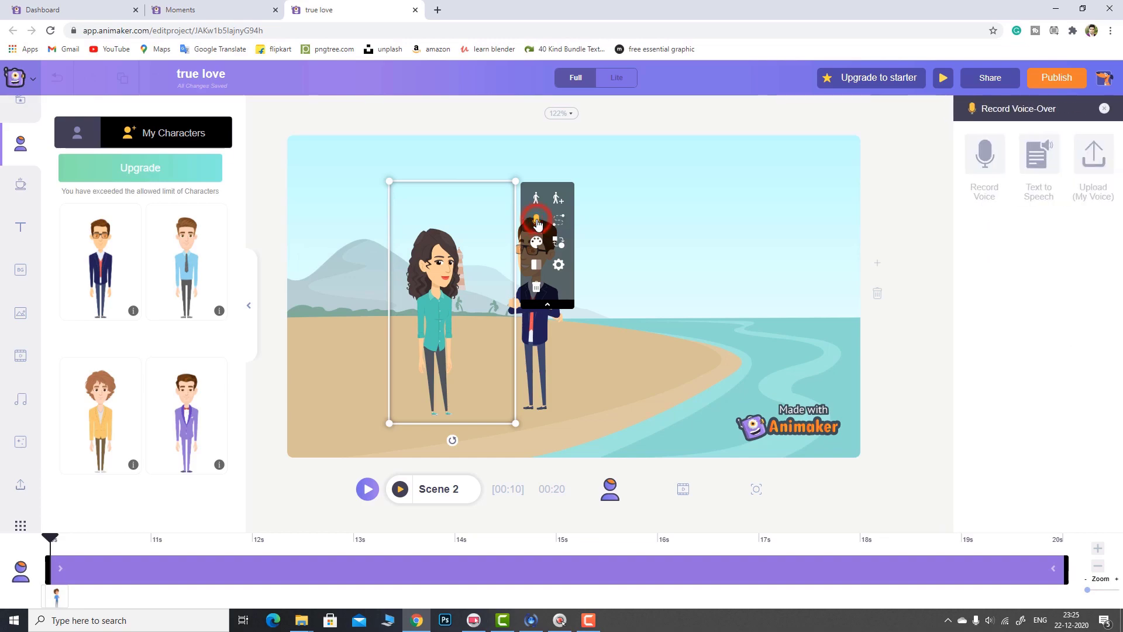
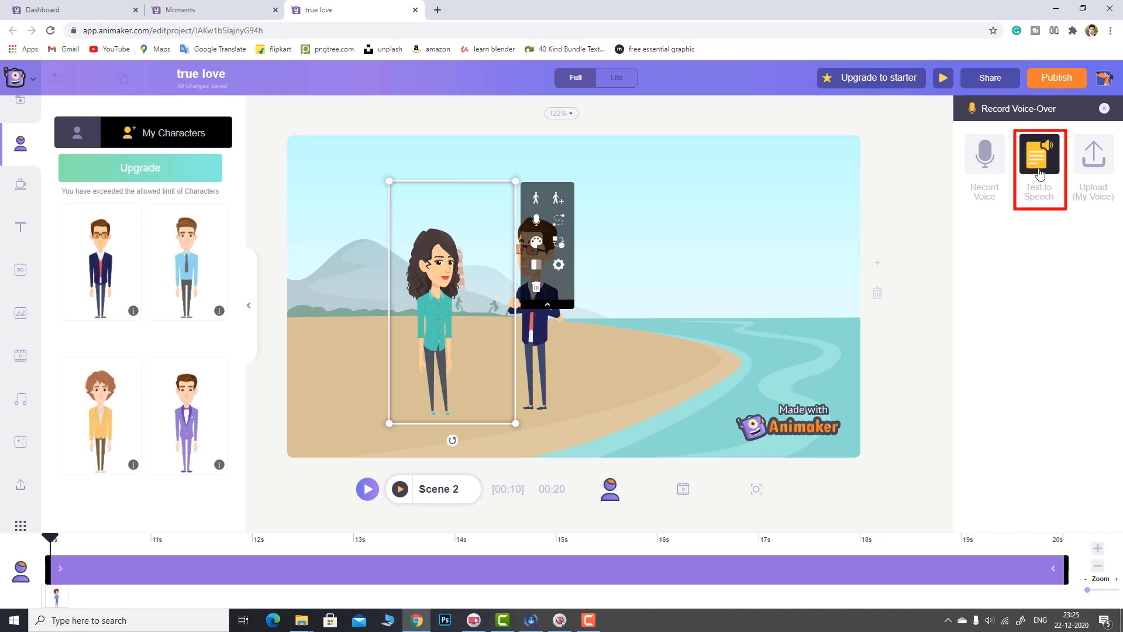
left_click(1051, 166)
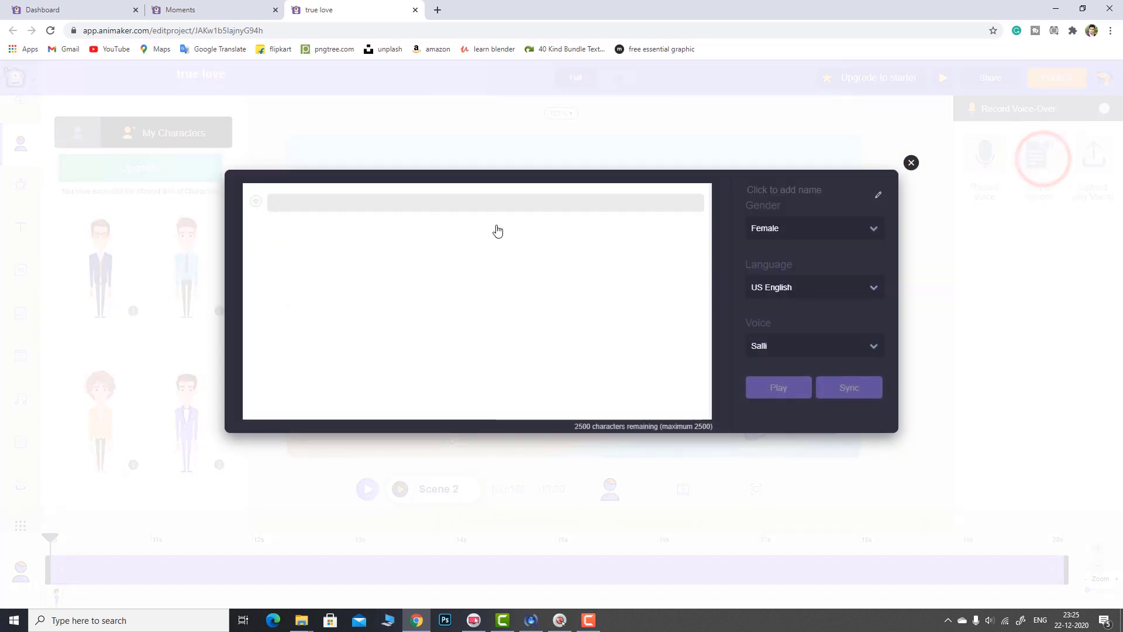
left_click(416, 196)
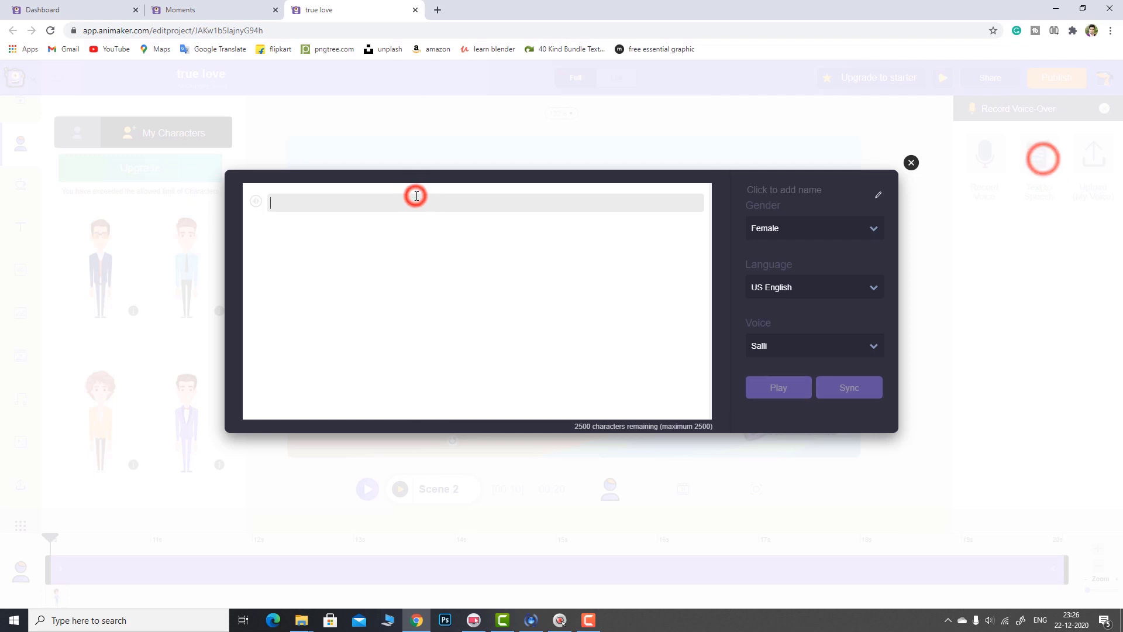
type("DO YOU KNOW NOTHING IS BIGGER THAN LOVE?")
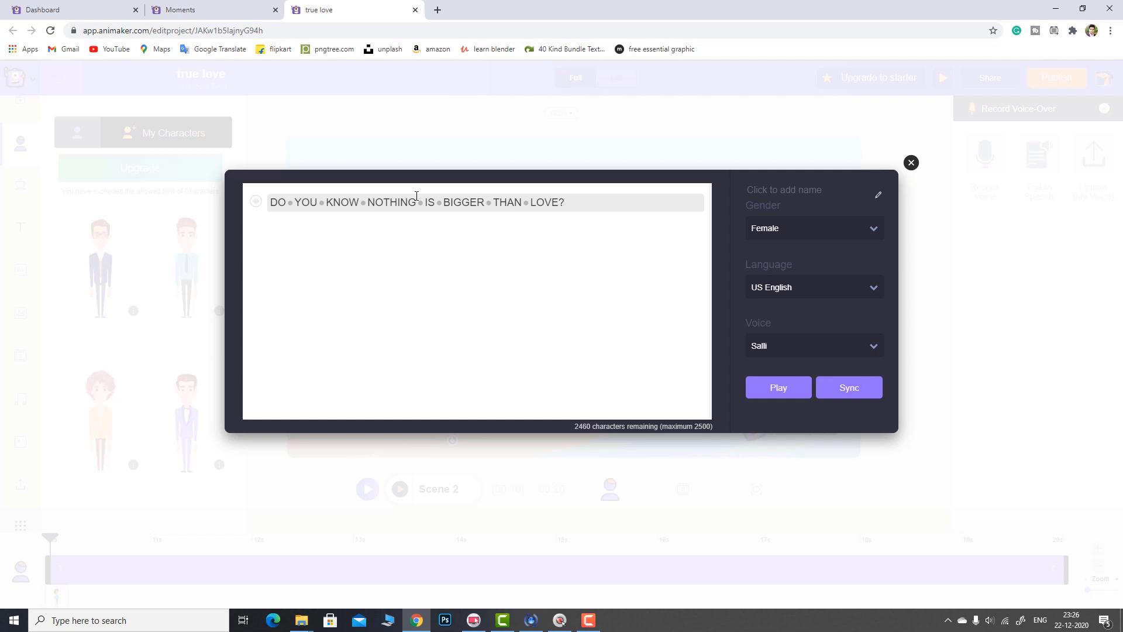
- Set the speech voice to Female with Indian English as the language and preview the spoken line
left_click(803, 229)
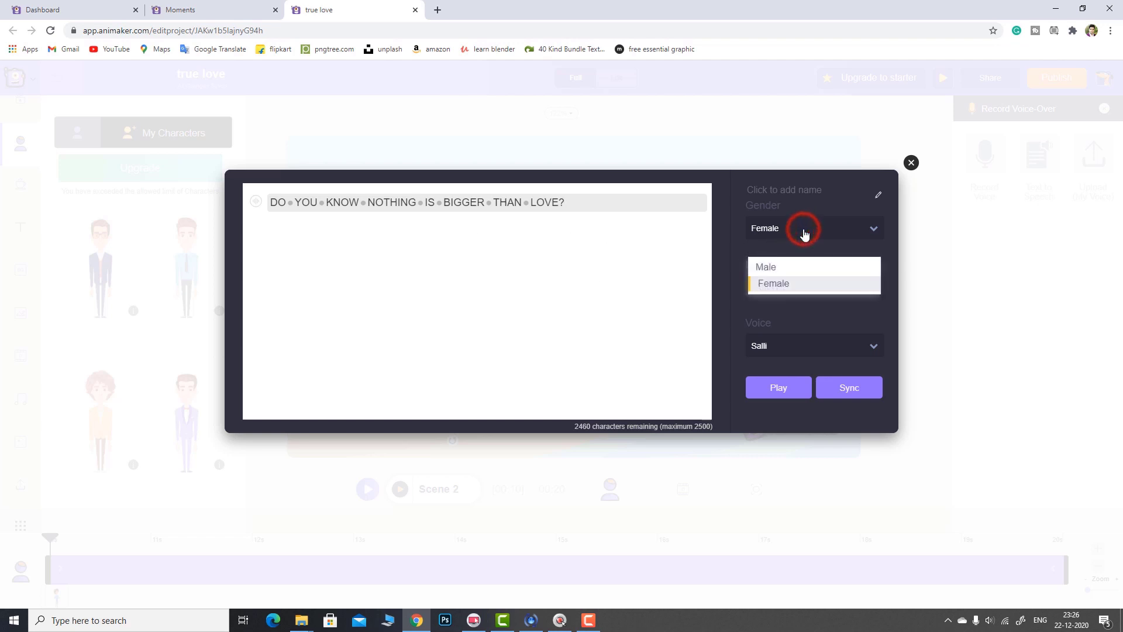
left_click(798, 283)
left_click(851, 286)
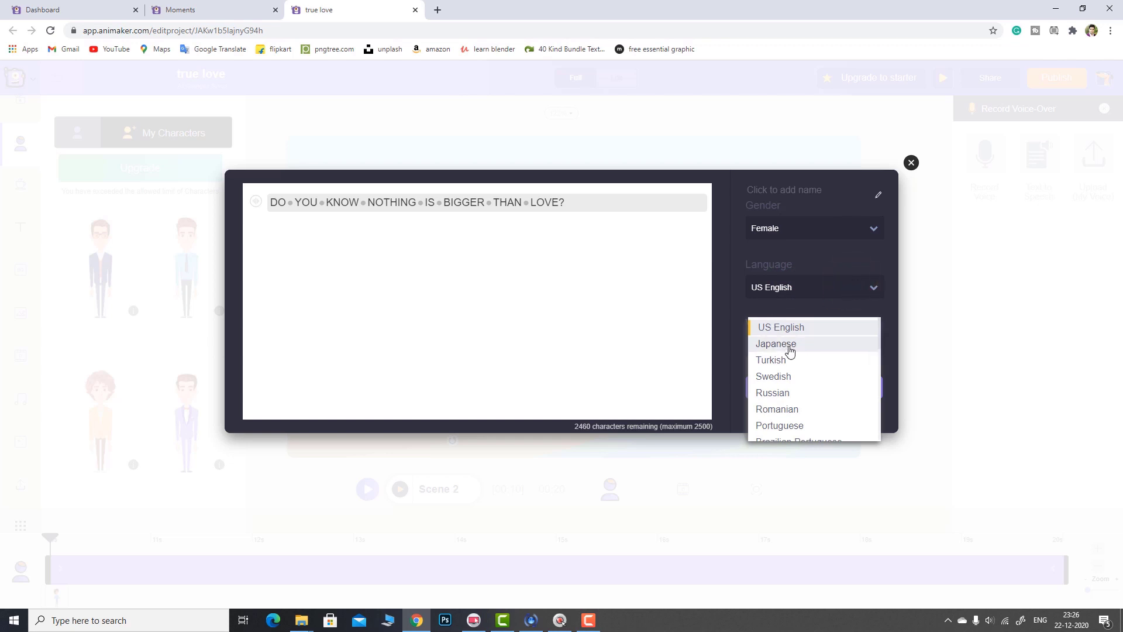
scroll(790, 349, "down", 5)
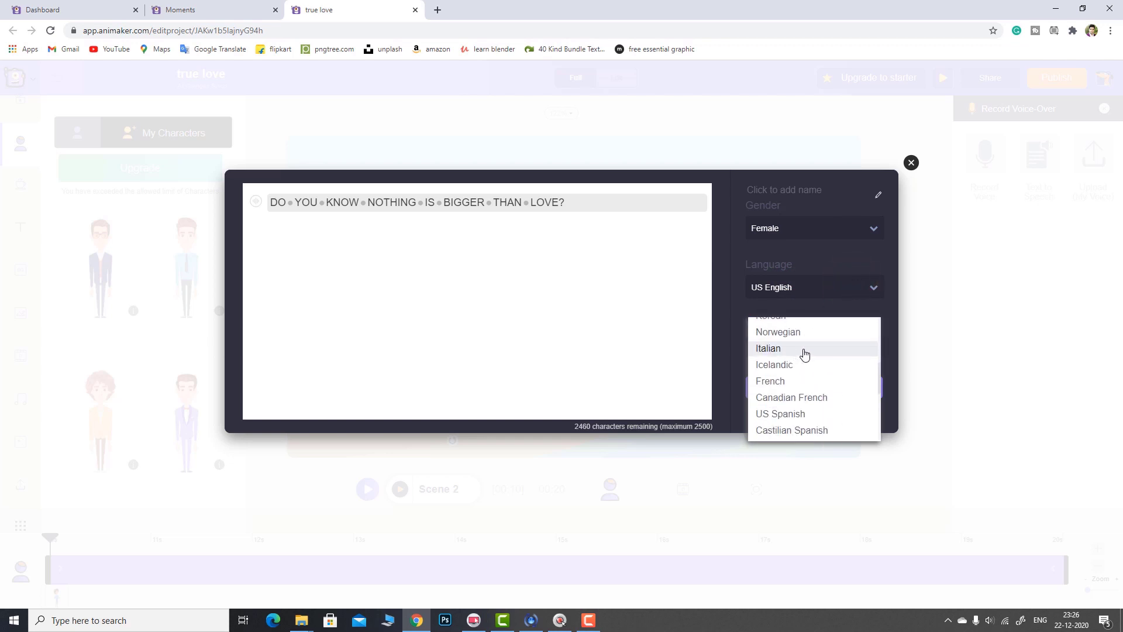
scroll(810, 357, "down", 4)
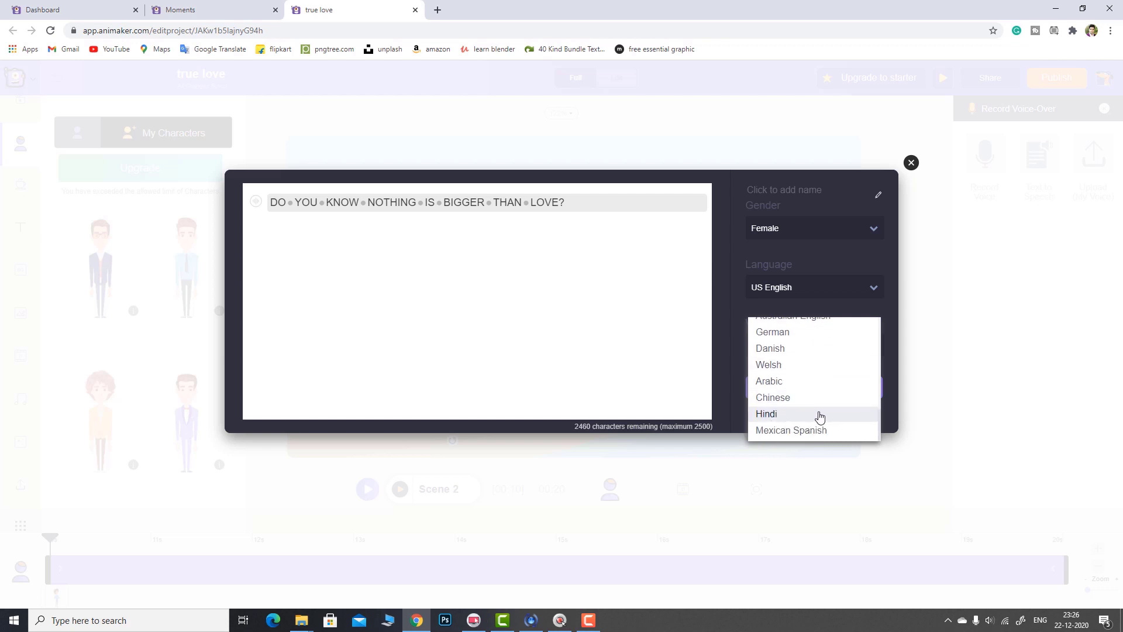
scroll(819, 416, "up", 10)
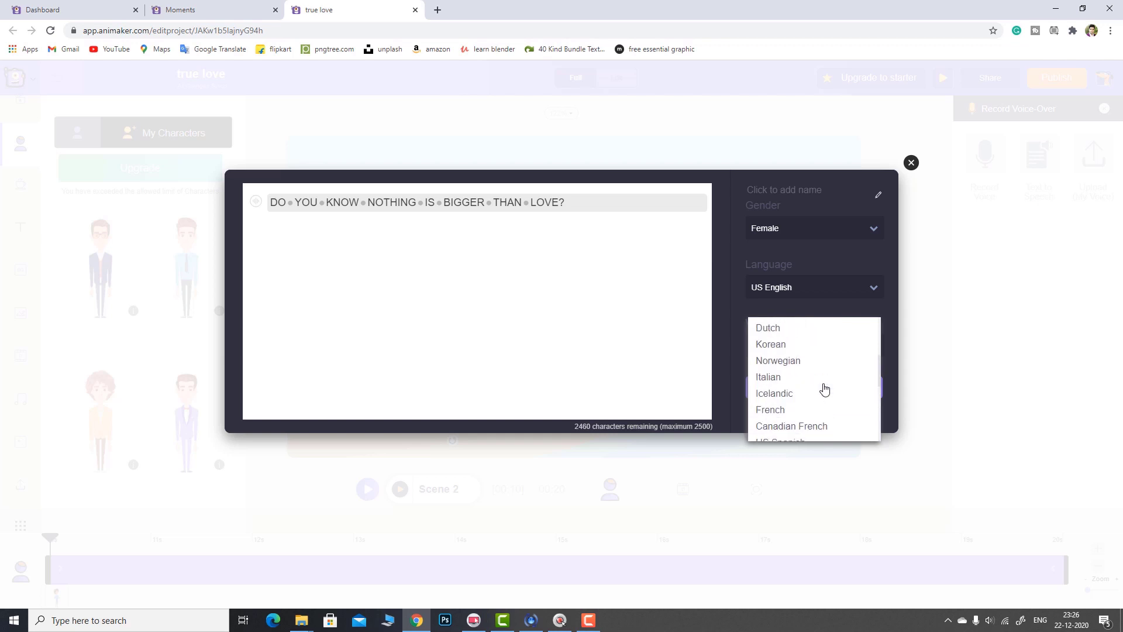
scroll(824, 386, "down", 7)
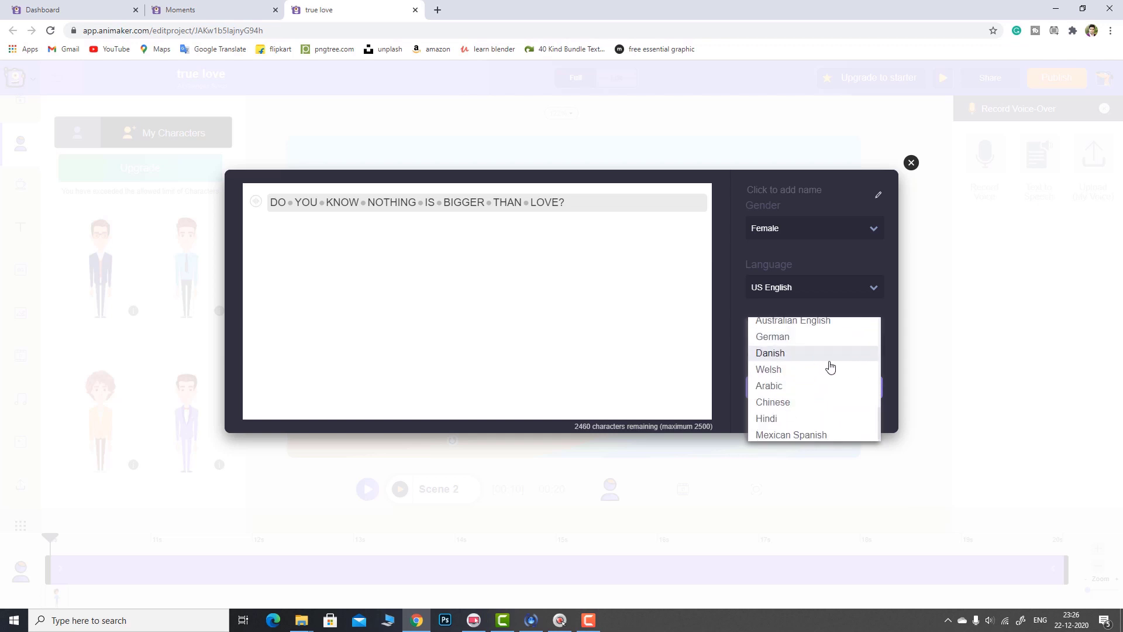
scroll(831, 366, "up", 1)
scroll(832, 367, "up", 2)
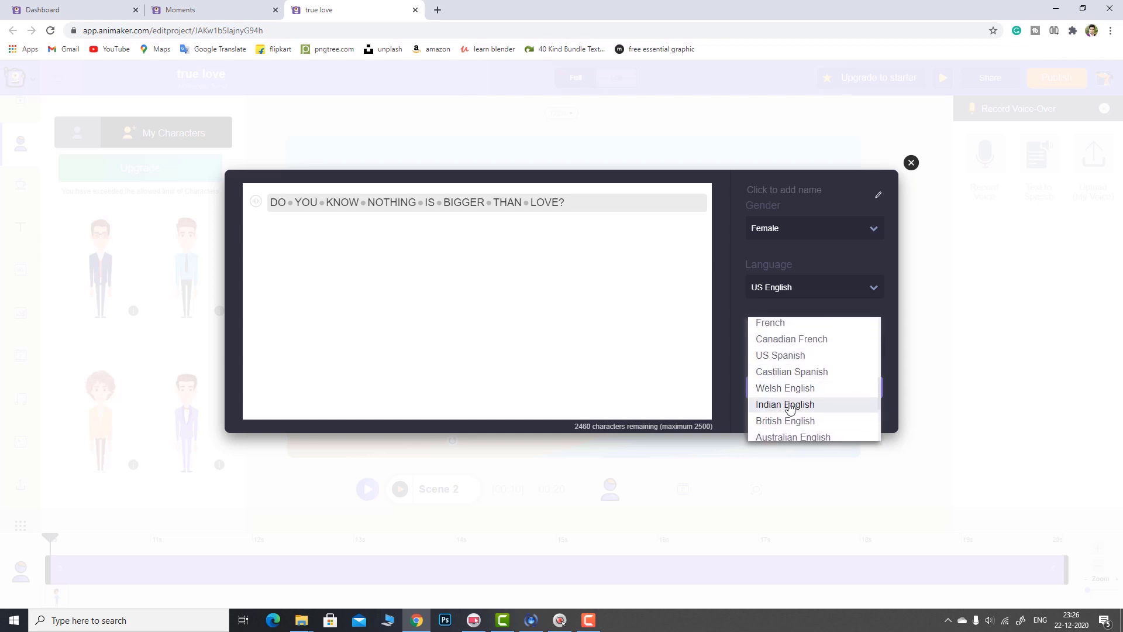
left_click(790, 403)
left_click(826, 316)
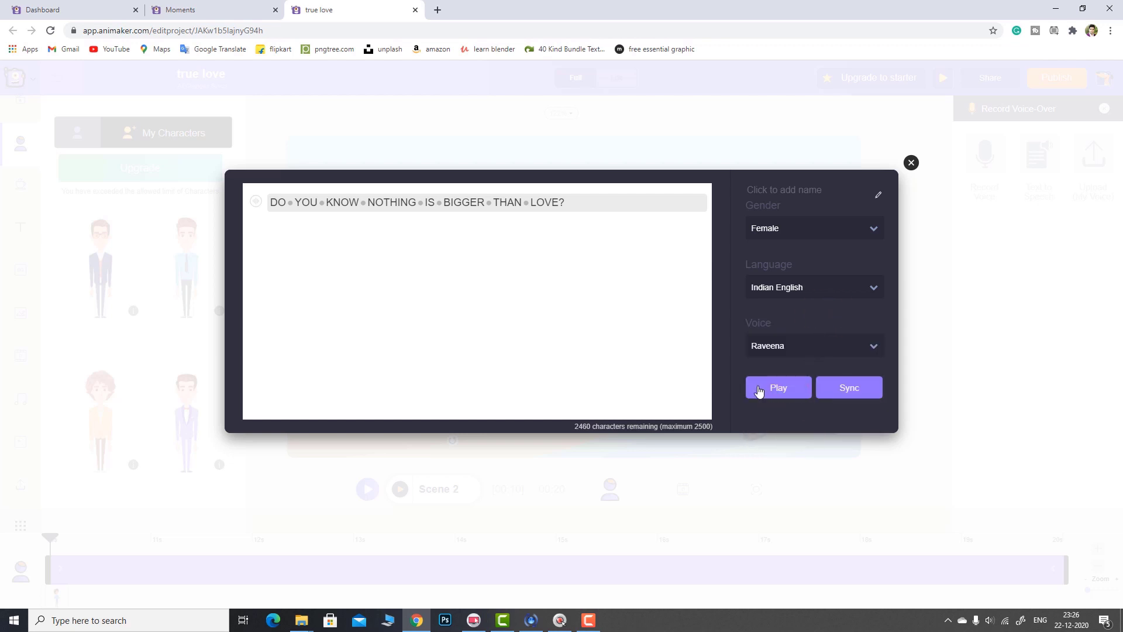
left_click(775, 390)
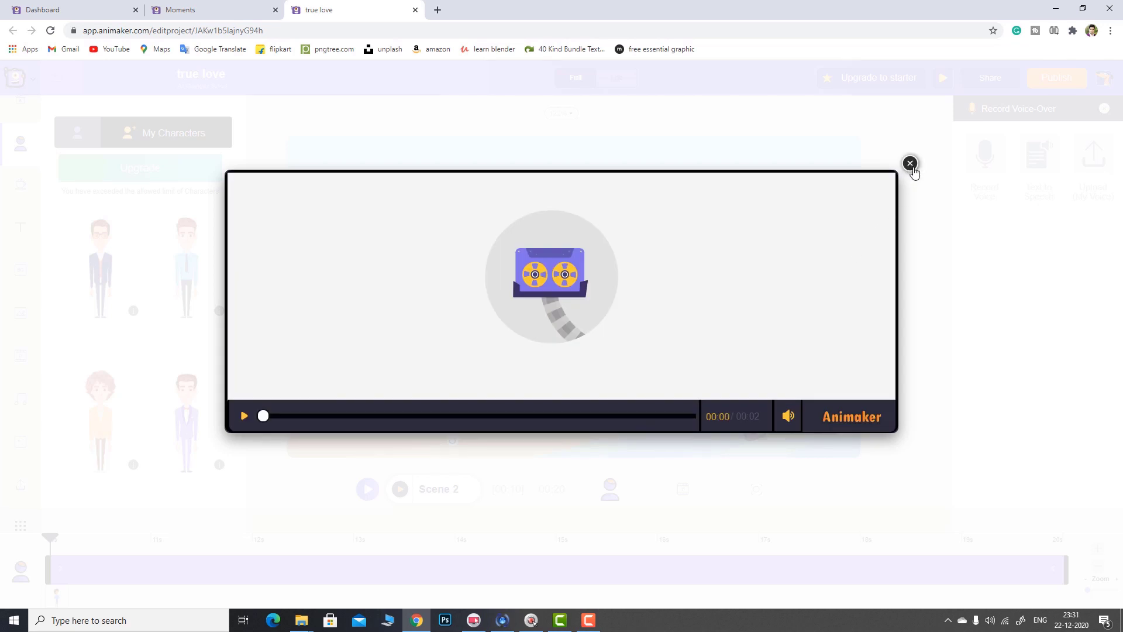
left_click(910, 164)
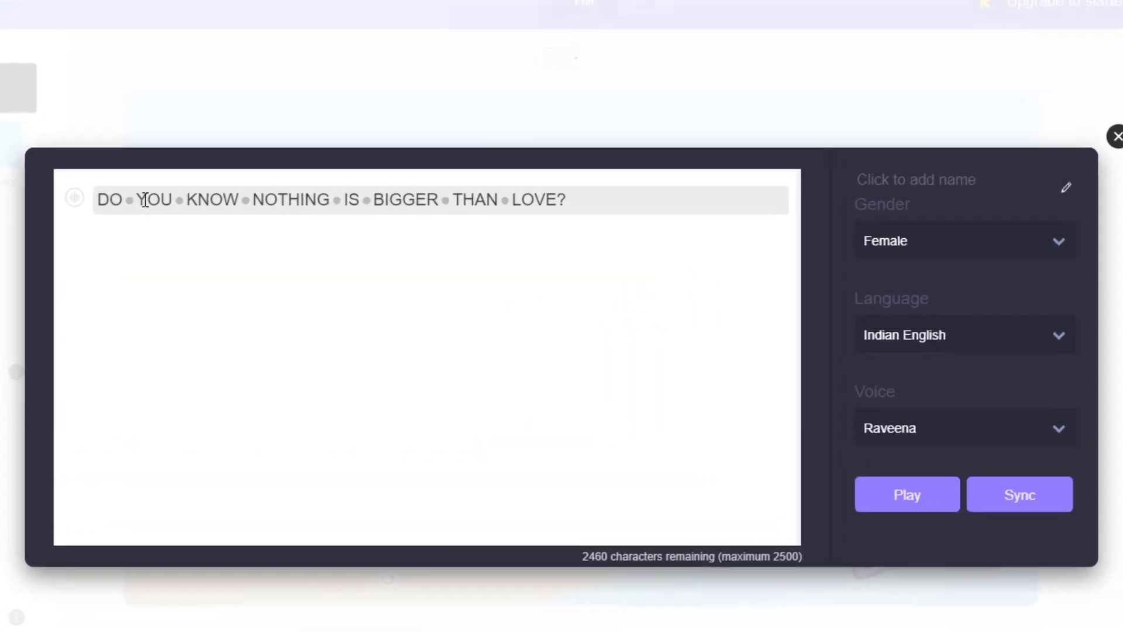
- Check the Break and Breath options between DO and YOU, replay the line and sync the speech to the woman
left_click(104, 205)
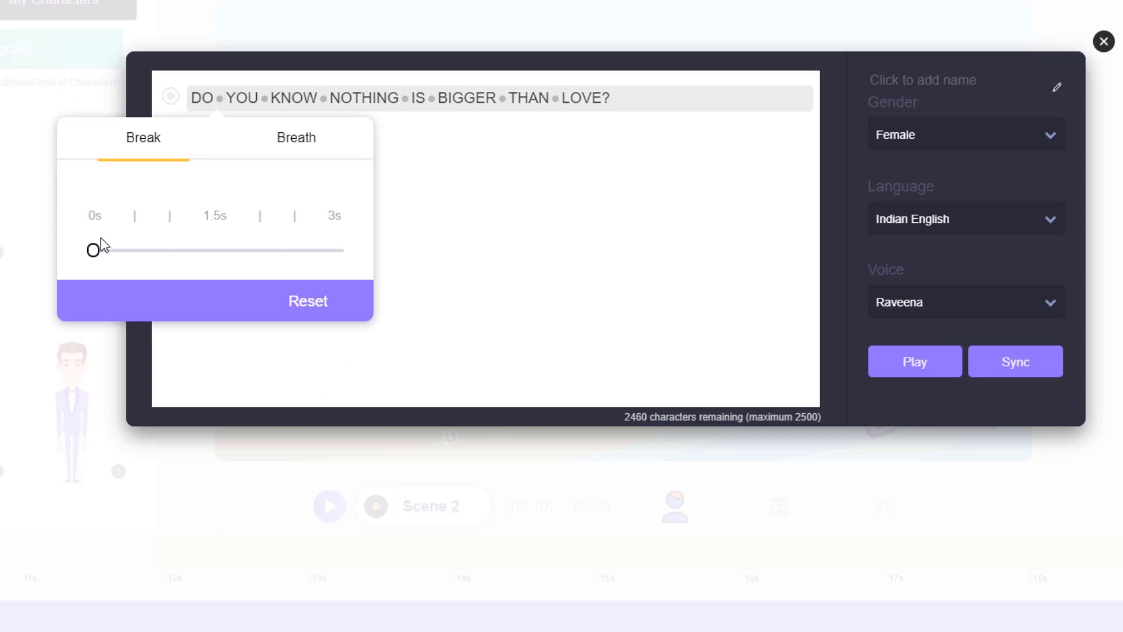
left_click(297, 136)
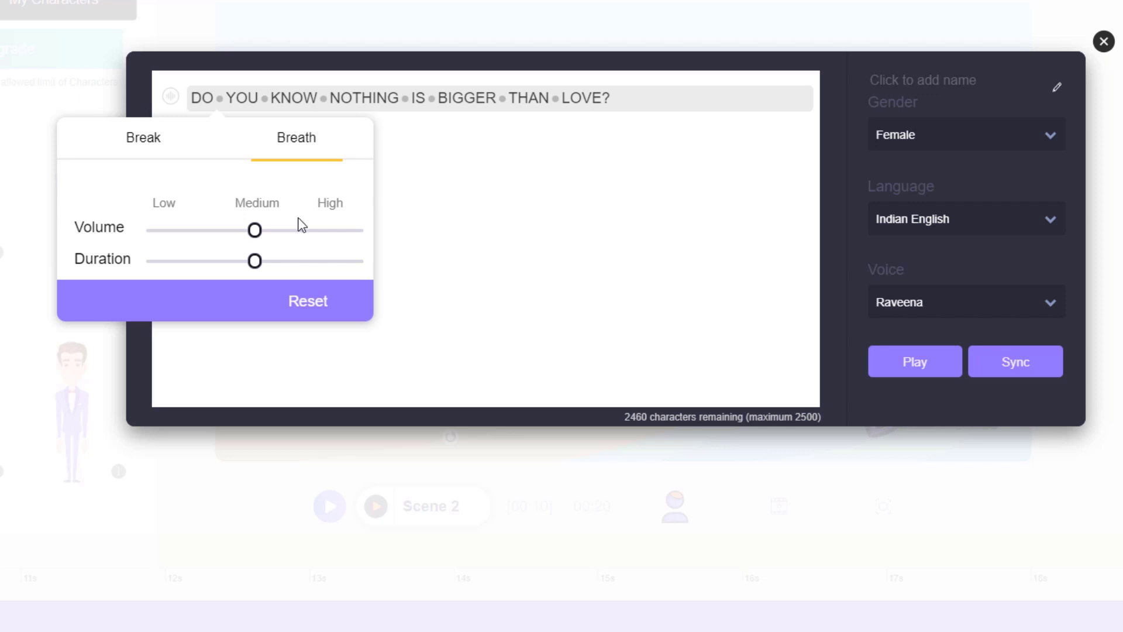
left_click(883, 359)
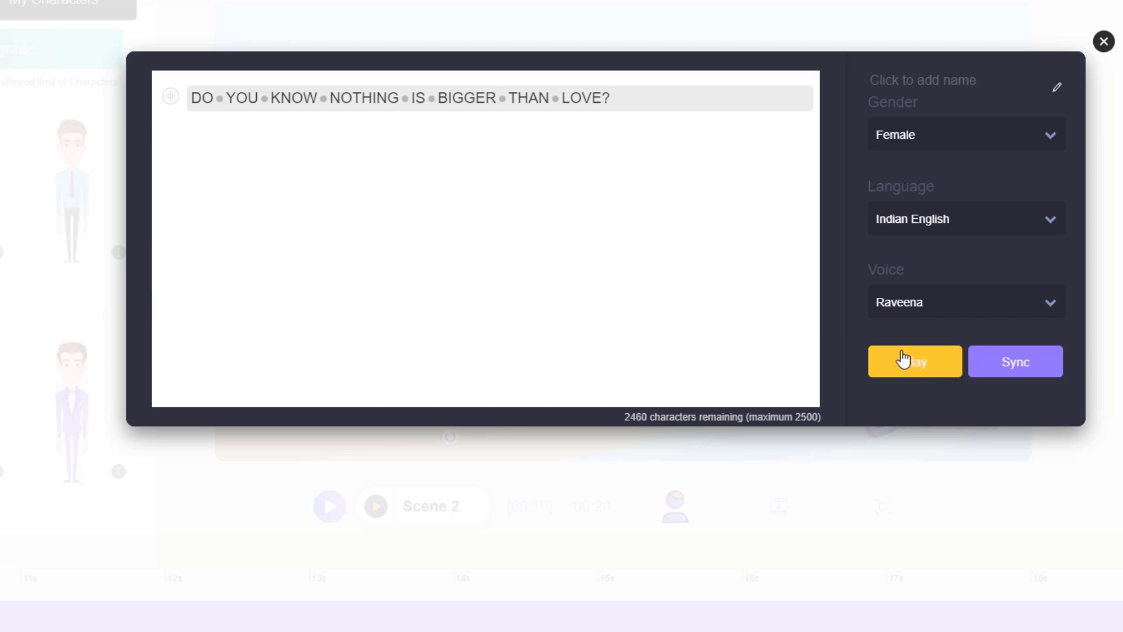
left_click(994, 366)
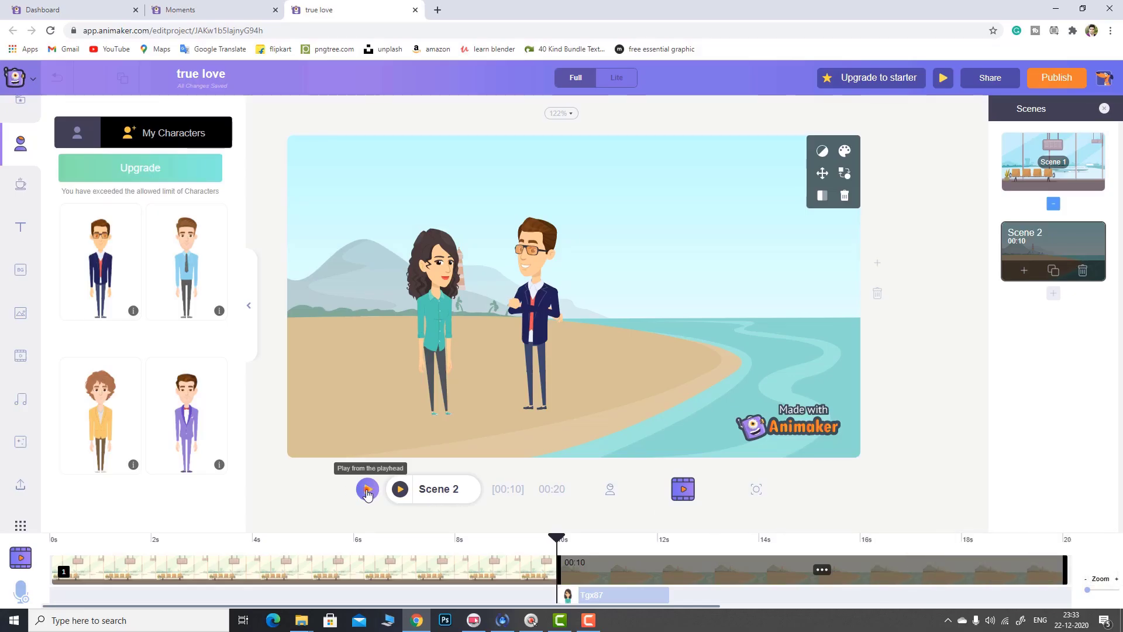
- Play the beach scene from its start to check the woman's spoken line, and stop the playback
left_click(367, 490)
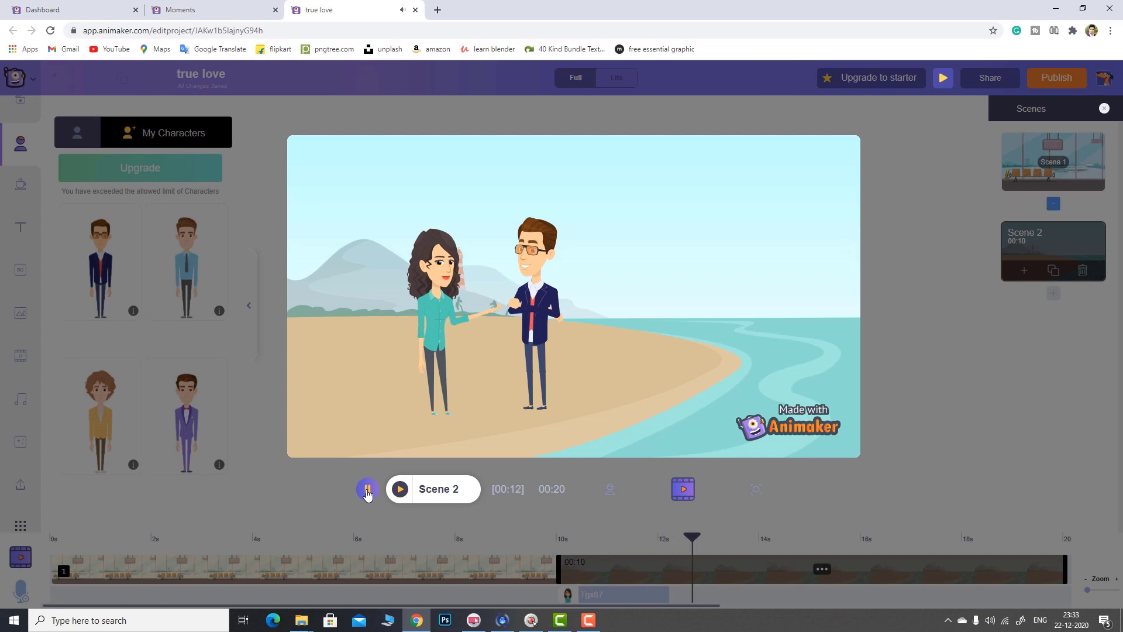
left_click(368, 490)
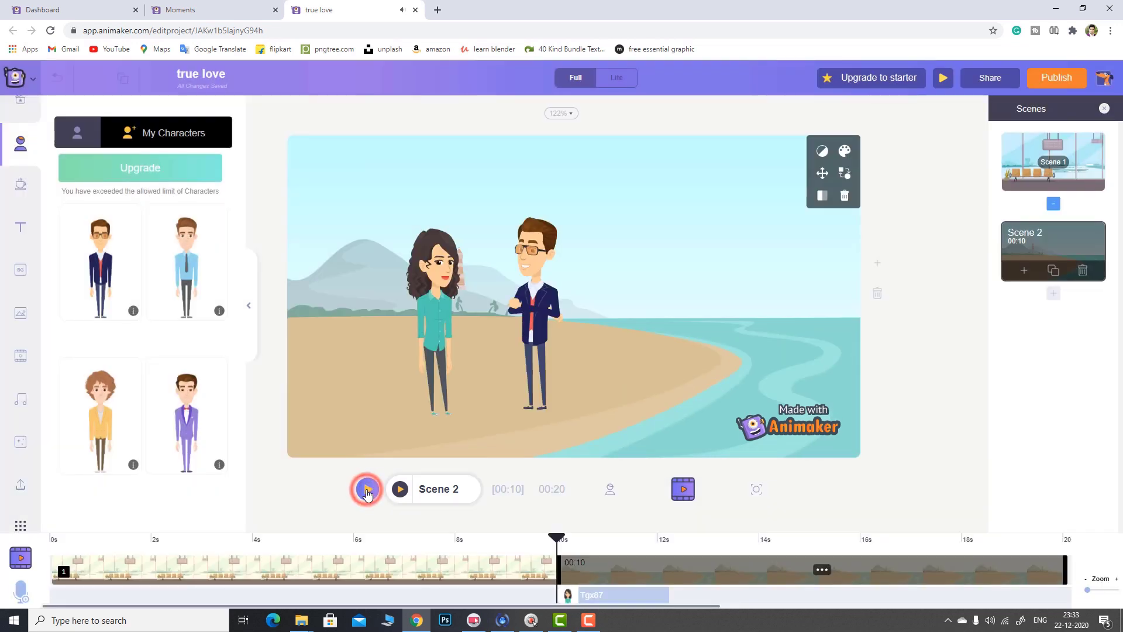
- Record a microphone voice-over for the man in the beach scene, allowing the site to use the microphone
left_click(519, 370)
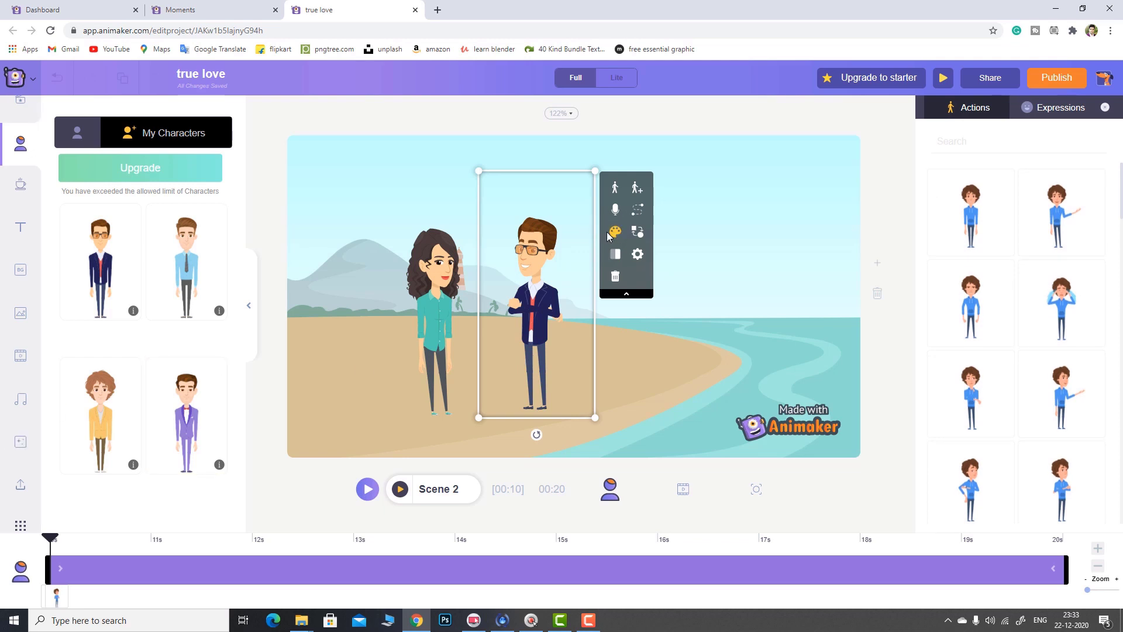
left_click(615, 208)
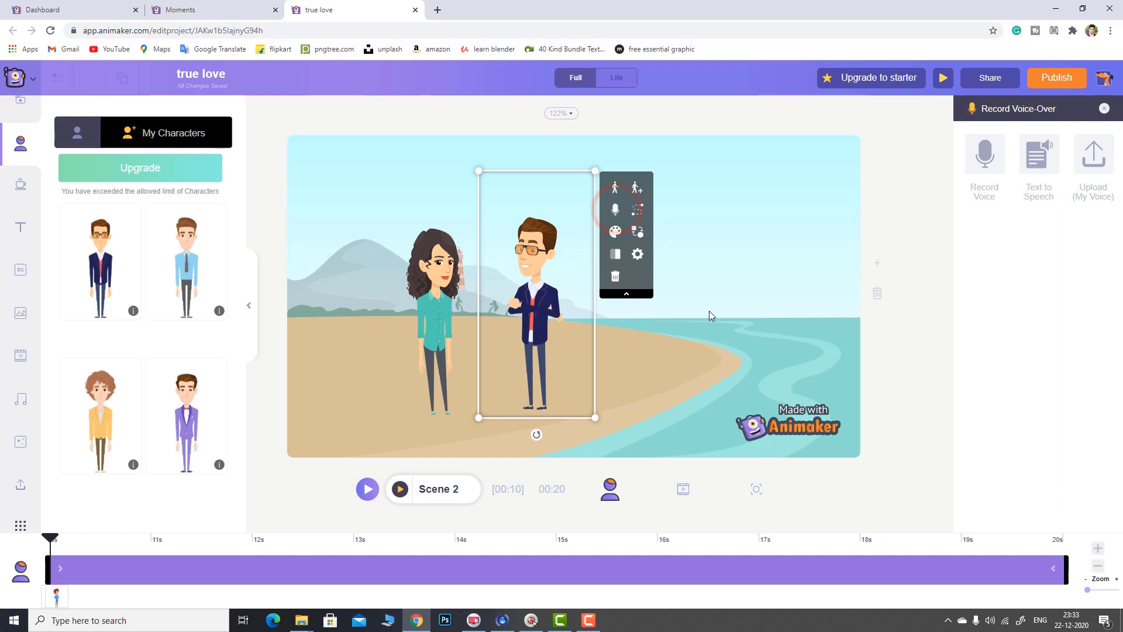
left_click(985, 156)
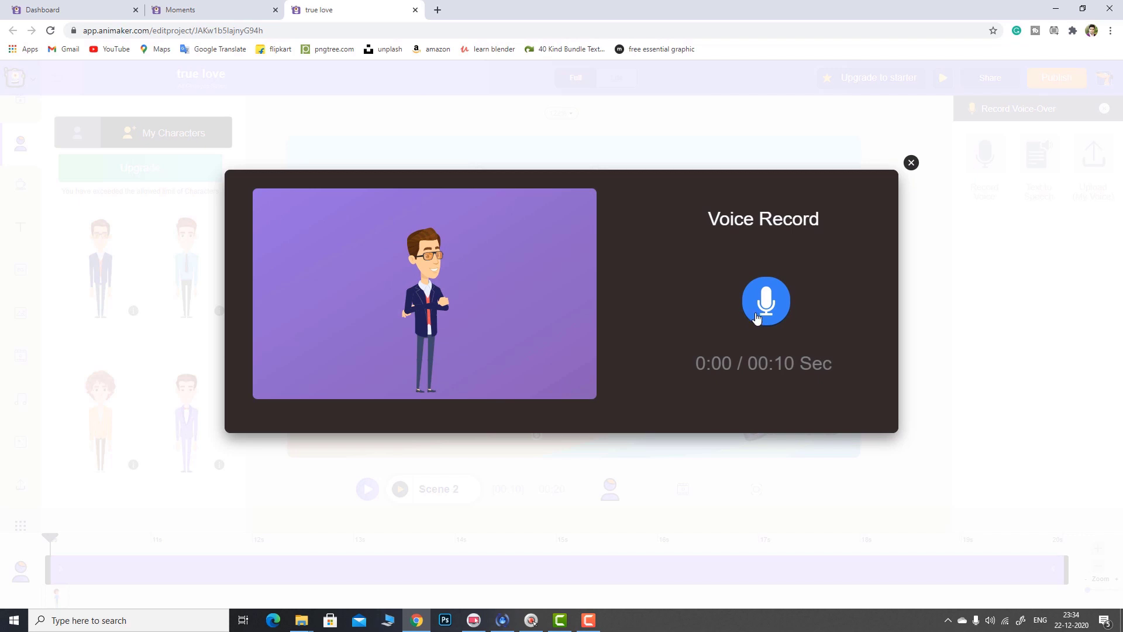
left_click(759, 305)
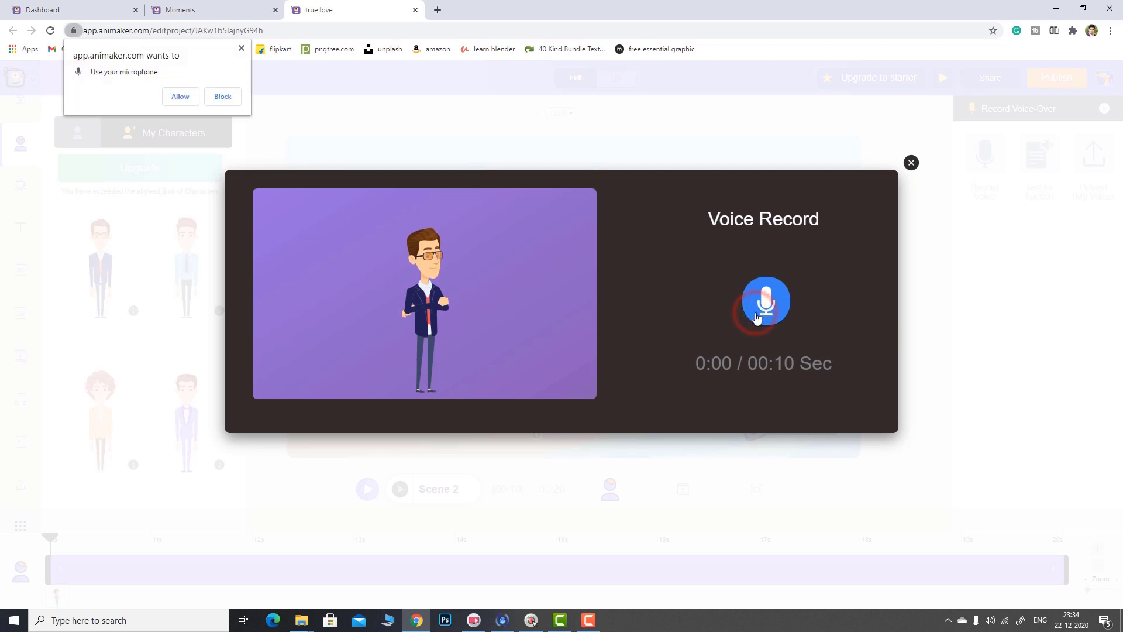
left_click(180, 97)
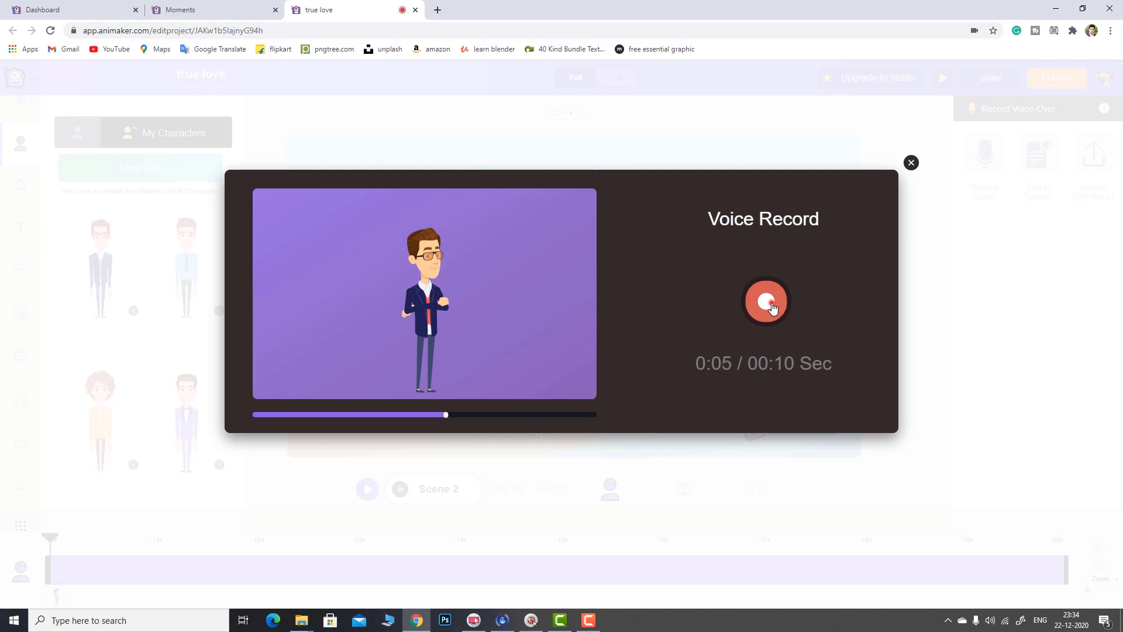
left_click(772, 306)
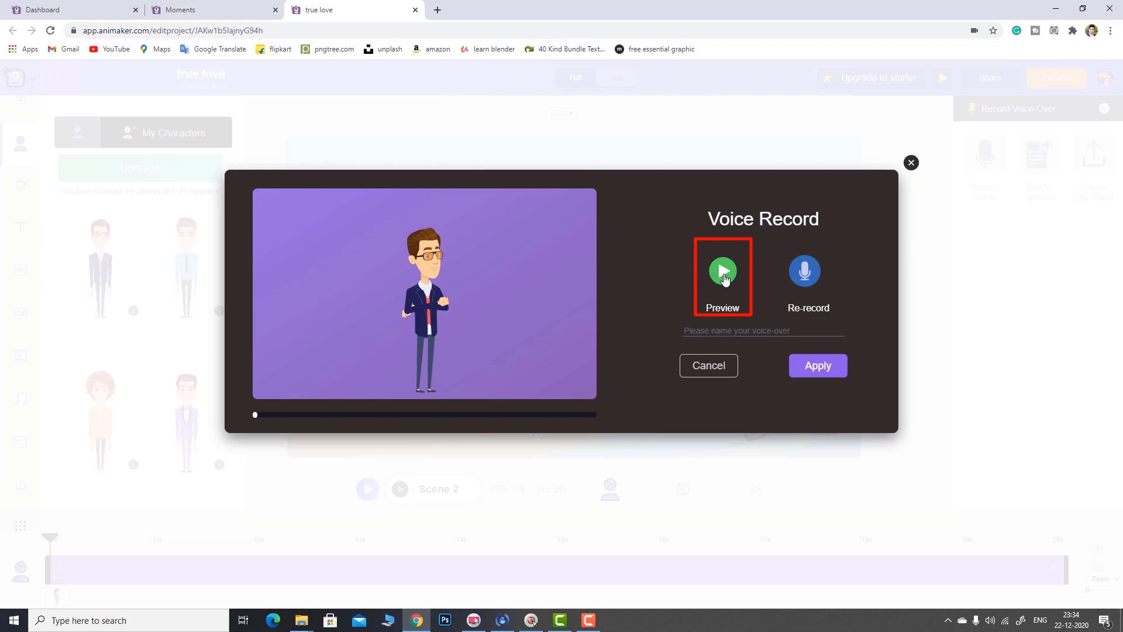
- Preview the man's recording, name the voice-over "ME" and apply it to him
left_click(724, 272)
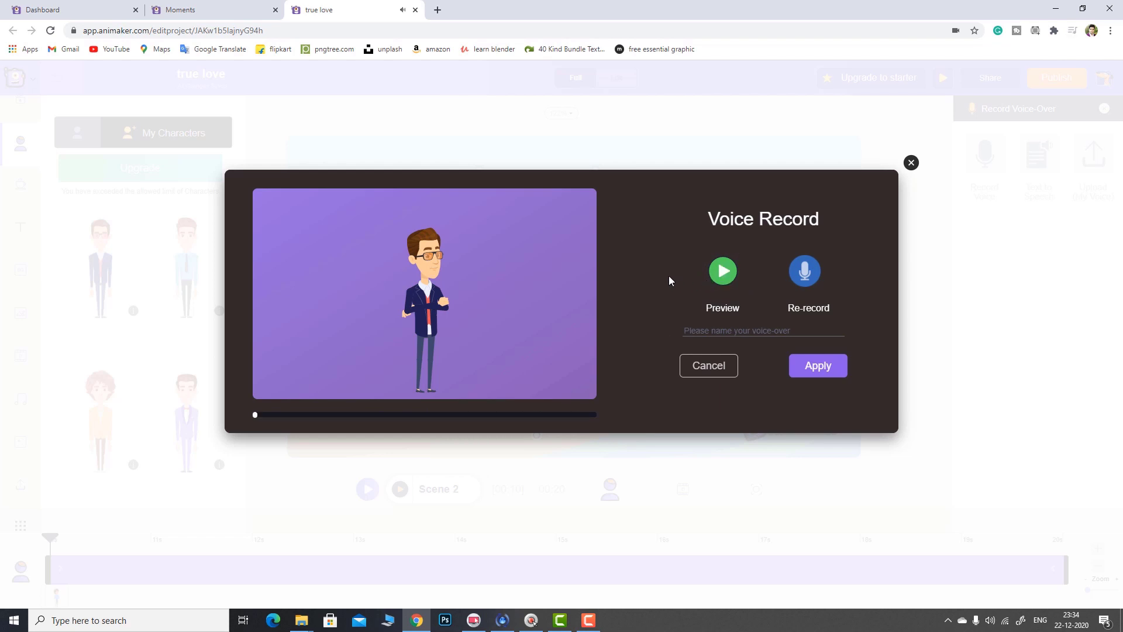
left_click(708, 331)
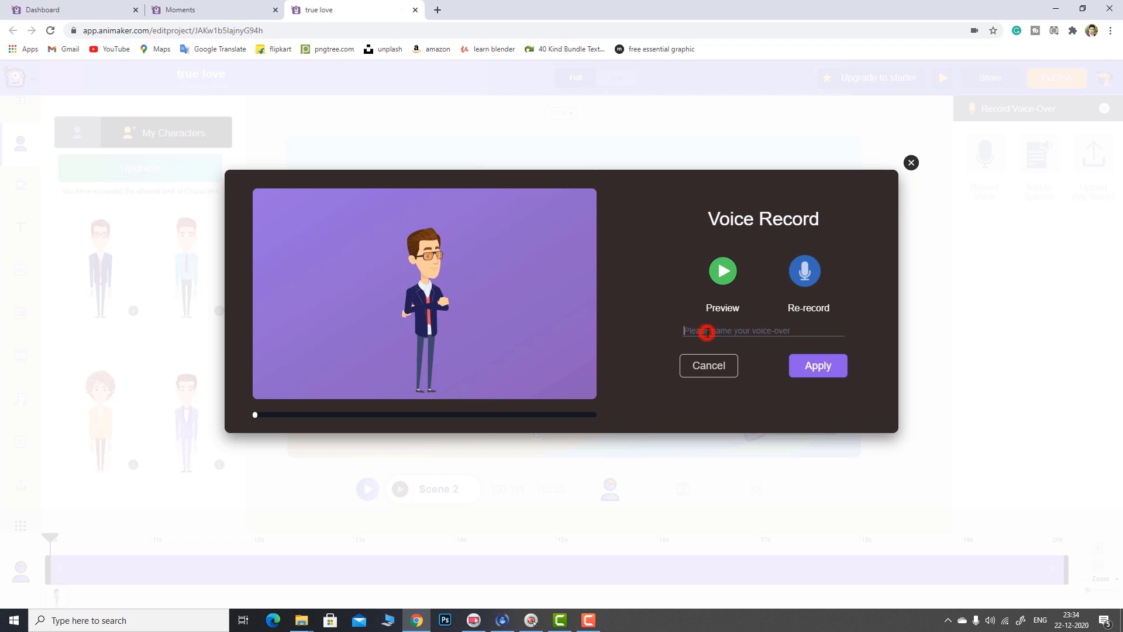
type("ME")
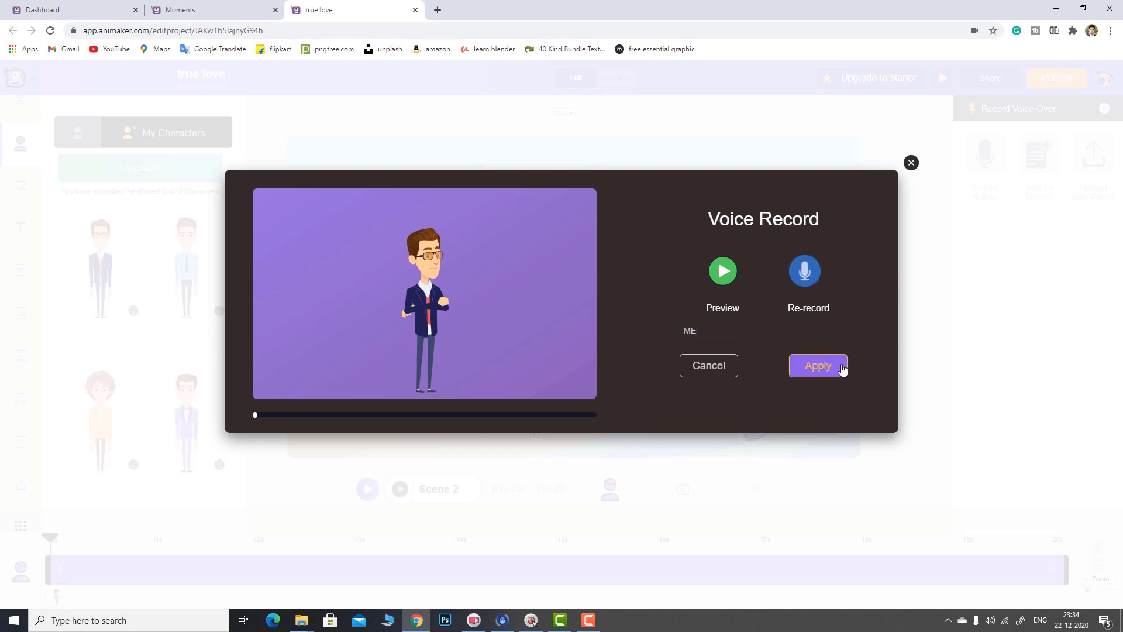
left_click(826, 370)
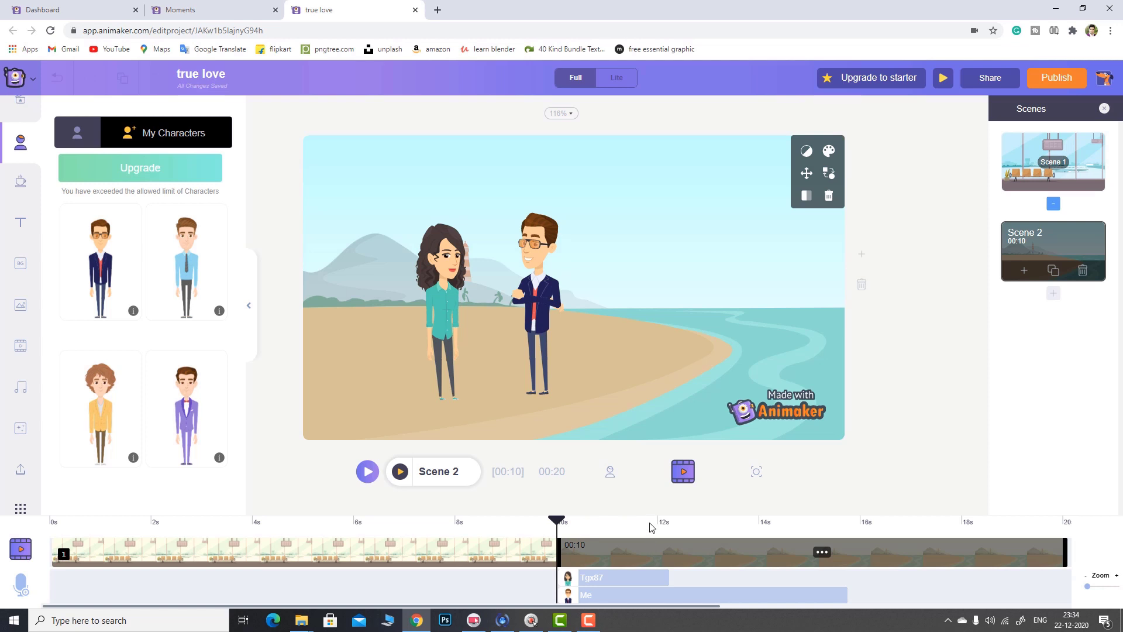
- Shift the man's voice-over clip to start just after the woman's clip ends, and play Scene 2 to check the dialogue's timing
key("space")
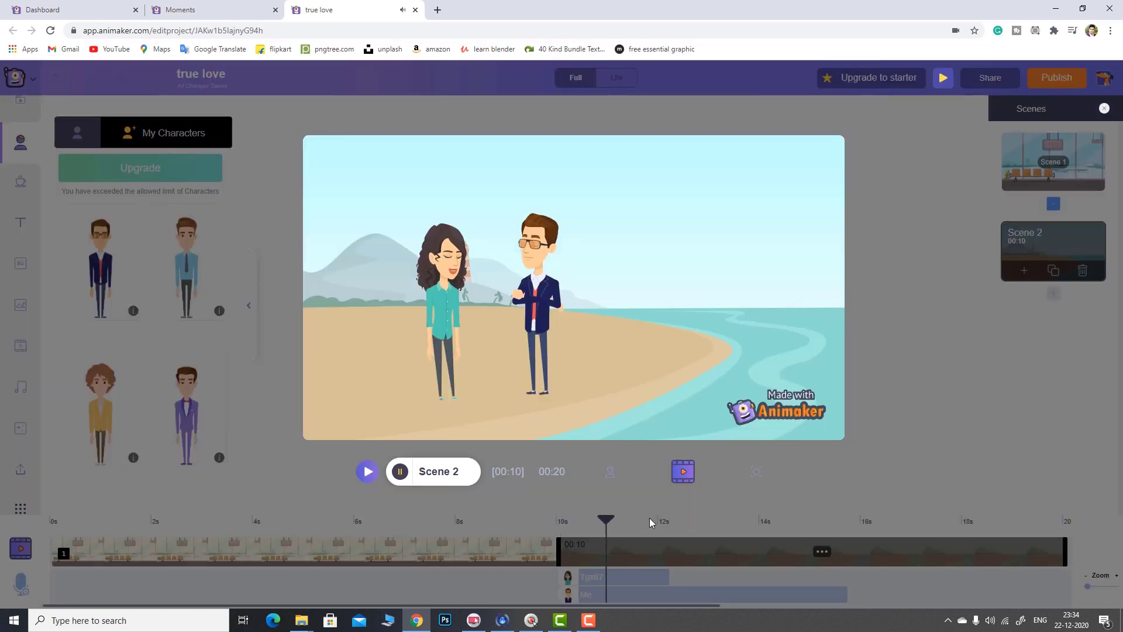
key("space")
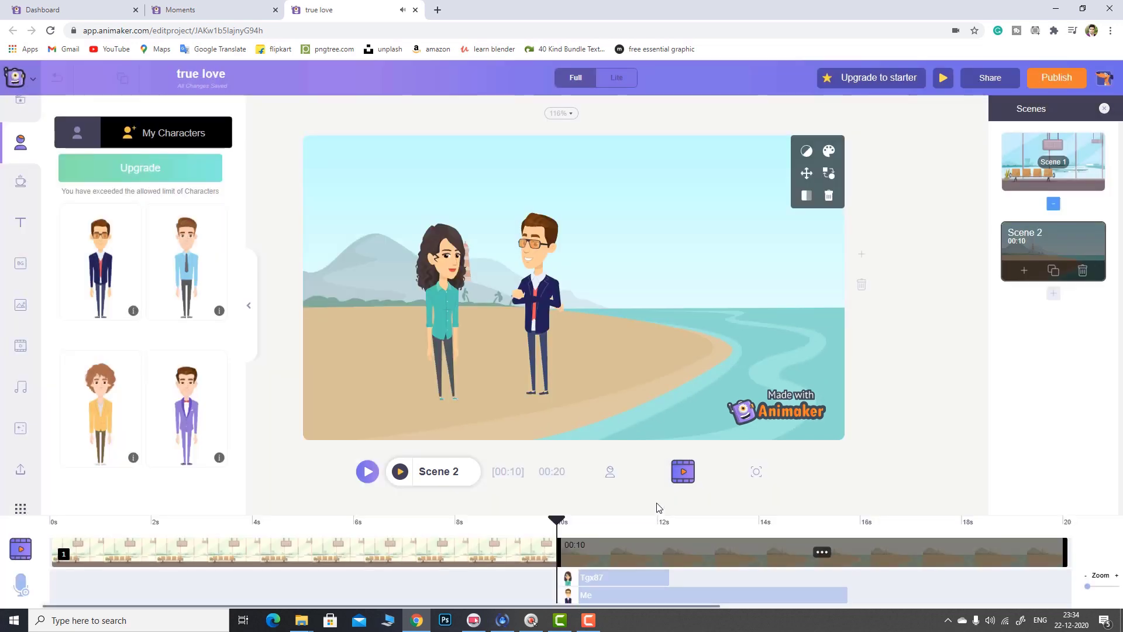
left_click(625, 577)
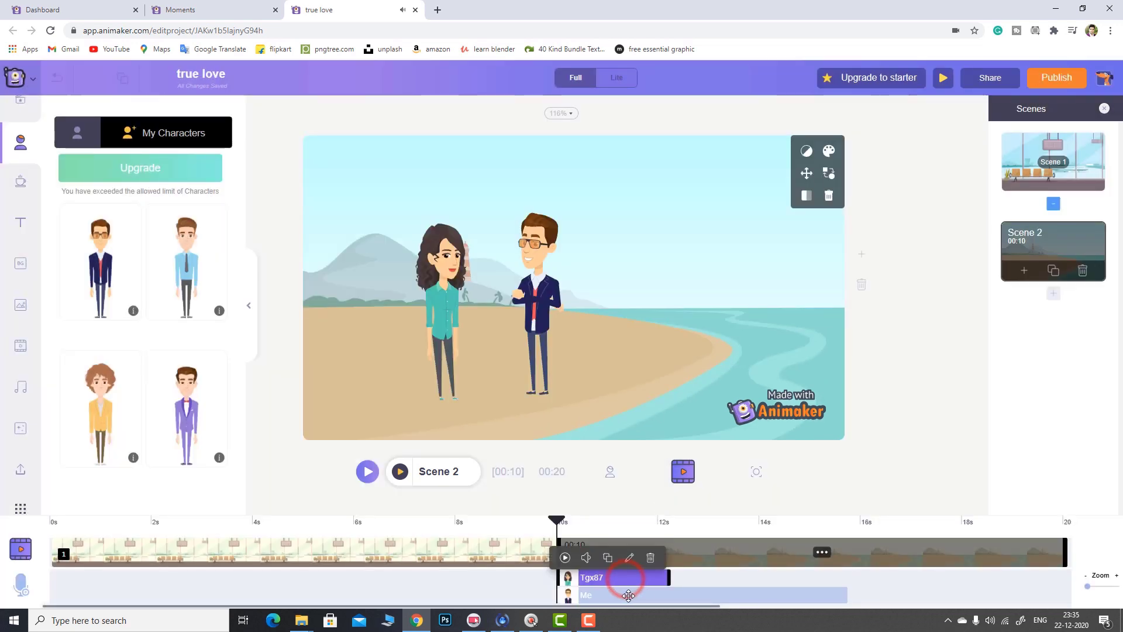
left_click(623, 595)
left_click_drag(623, 595, 755, 594)
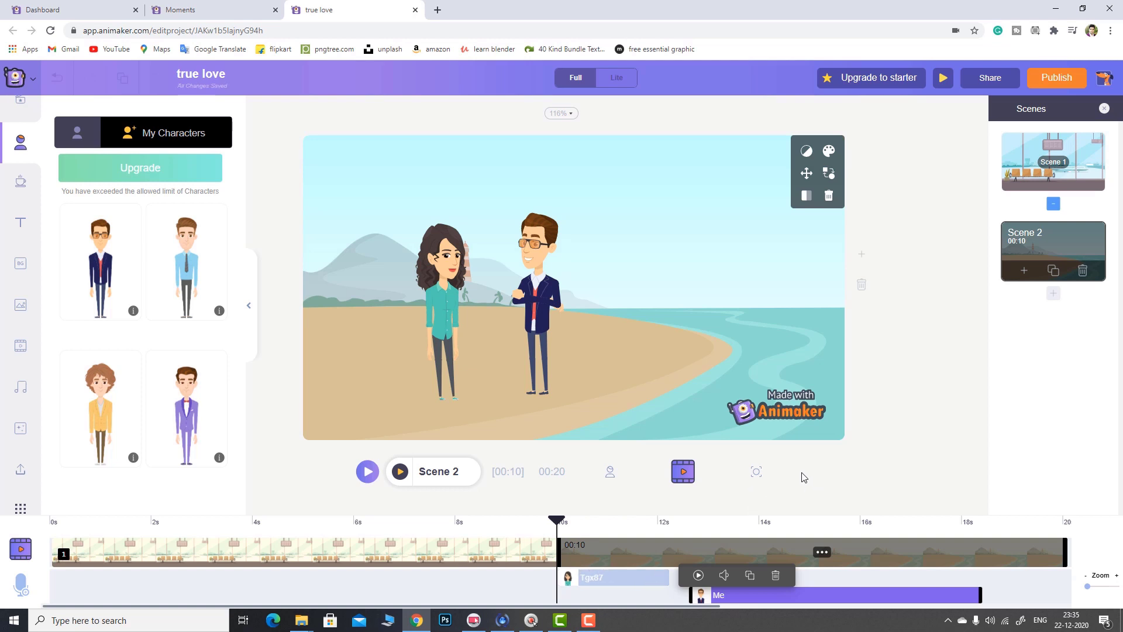
left_click(367, 471)
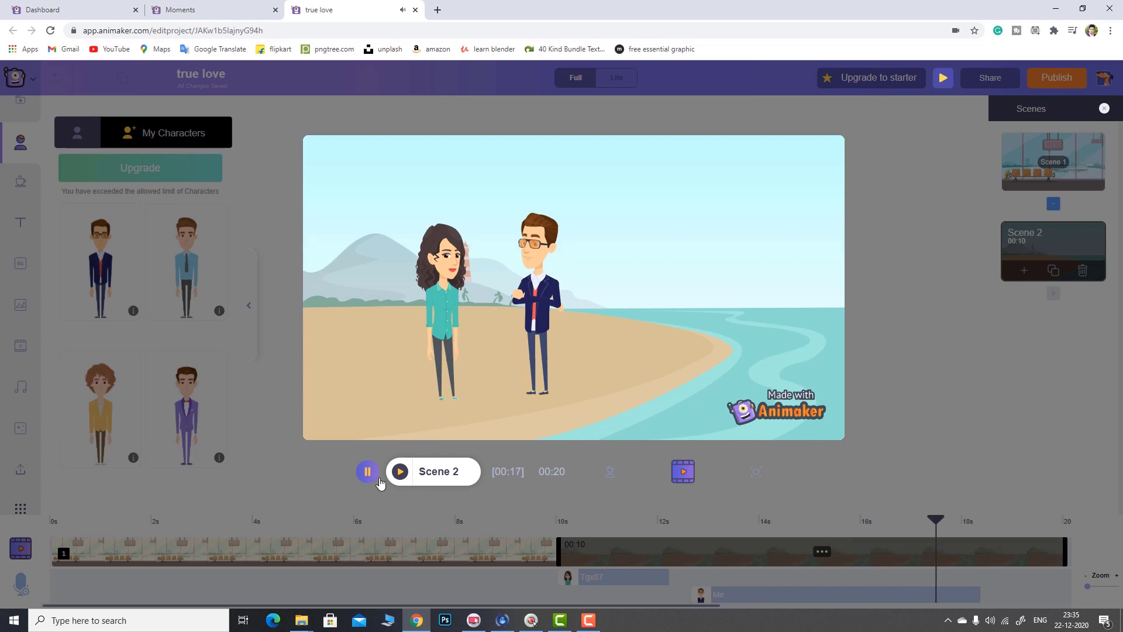
left_click(400, 472)
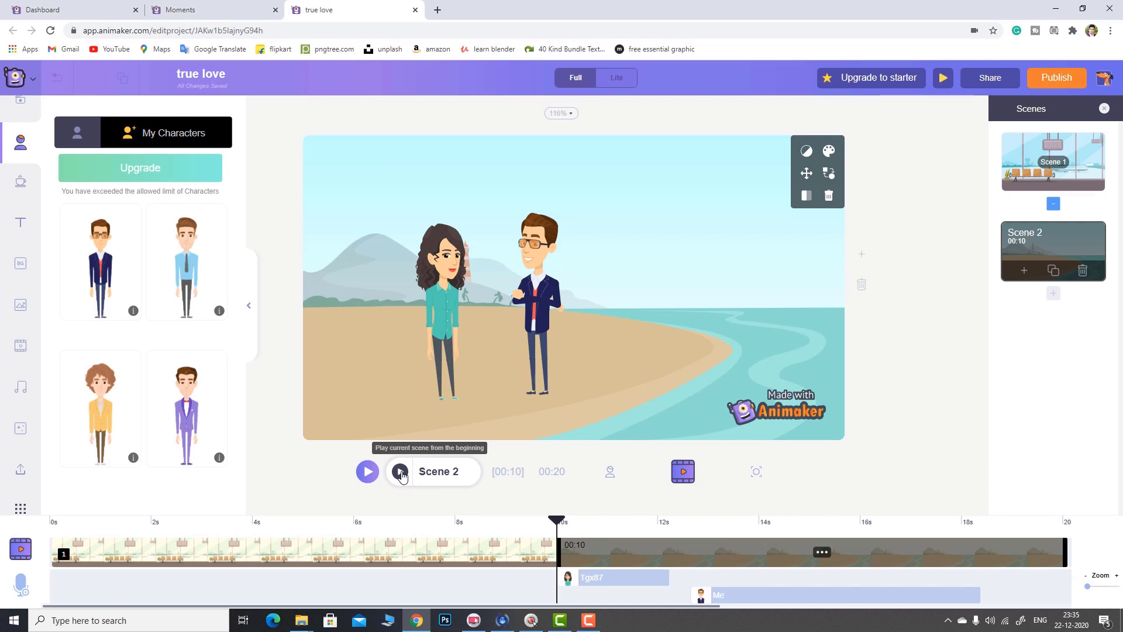
- Give the man in the beach scene a sad, frowning expression
left_click(554, 260)
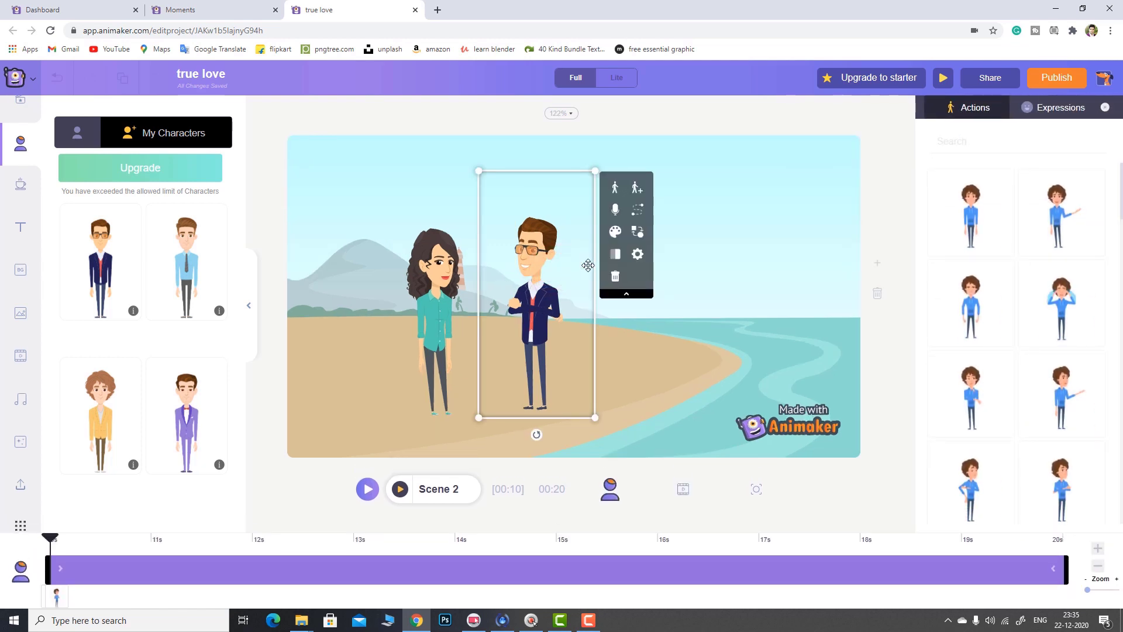
left_click(1078, 117)
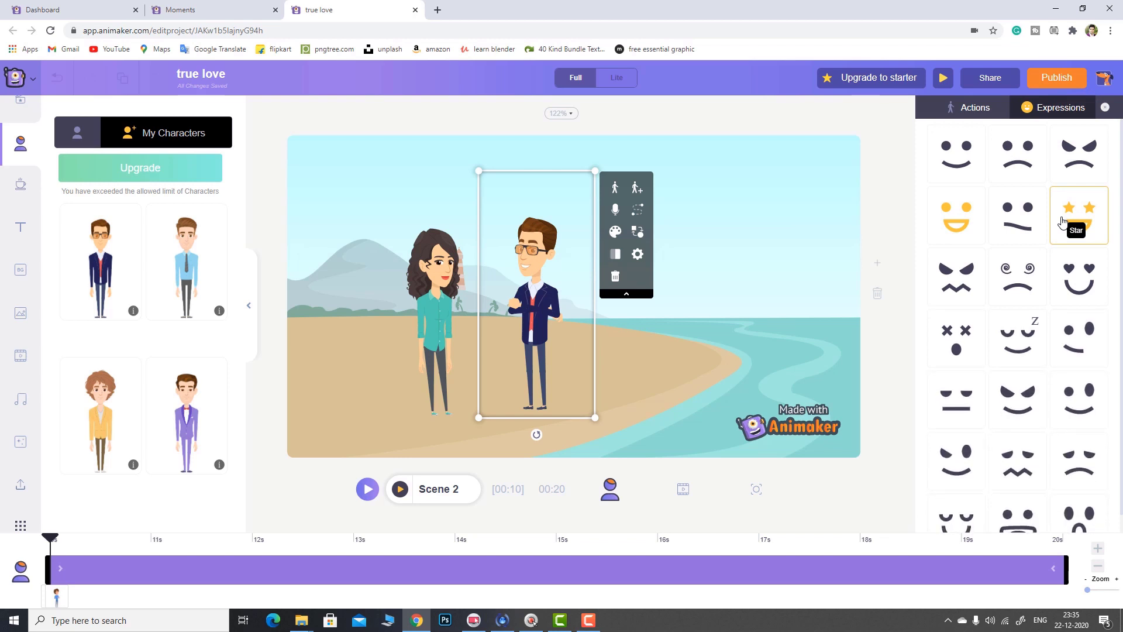
left_click(1034, 156)
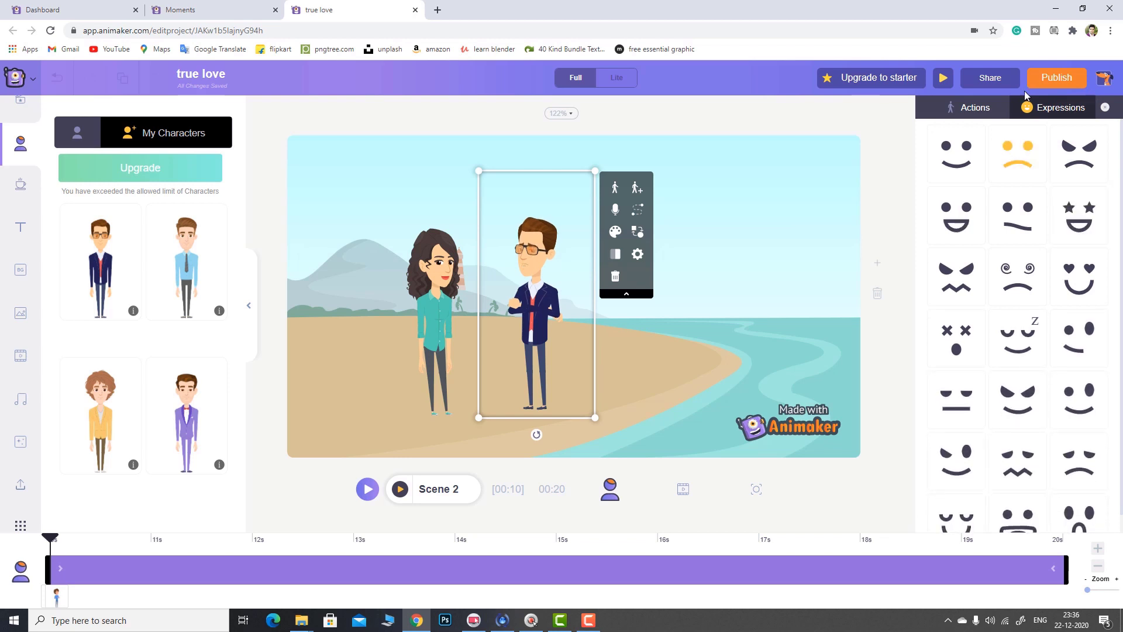
- Try the Christmas-tree decorating action on the man and shift him slightly toward the woman
left_click(971, 111)
scroll(1033, 248, "down", 5)
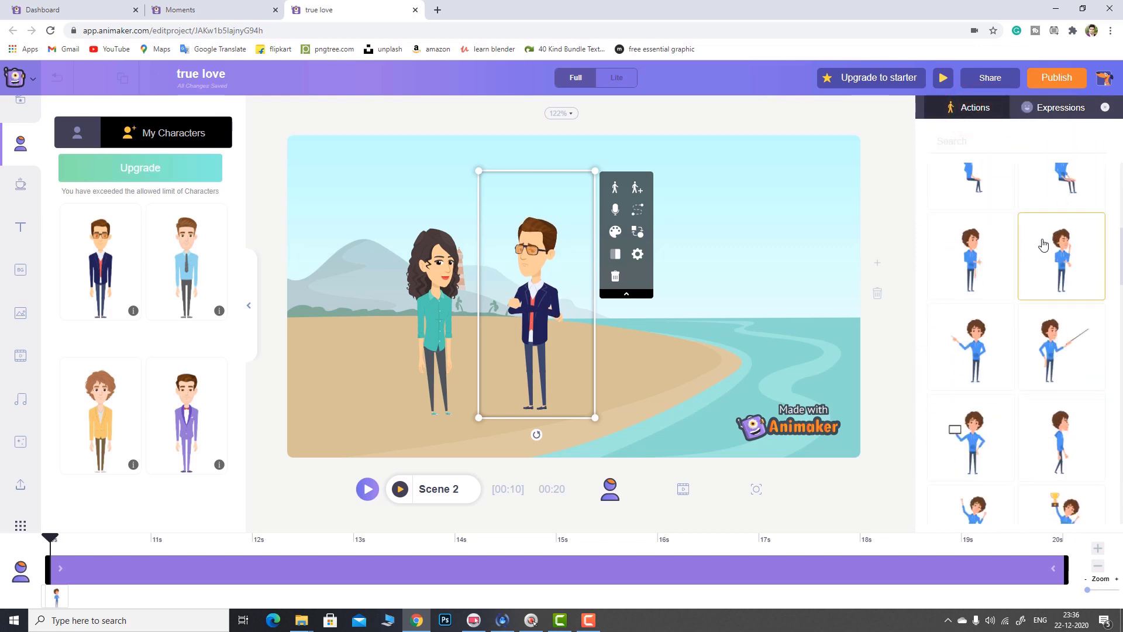
scroll(1045, 245, "down", 5)
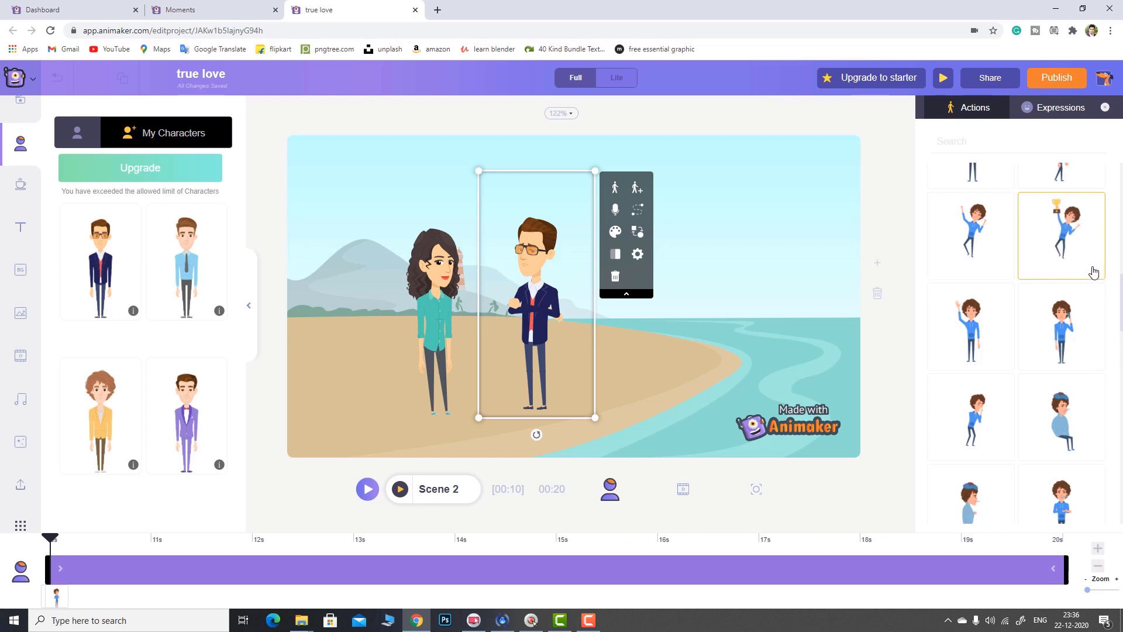
scroll(1077, 260, "down", 5)
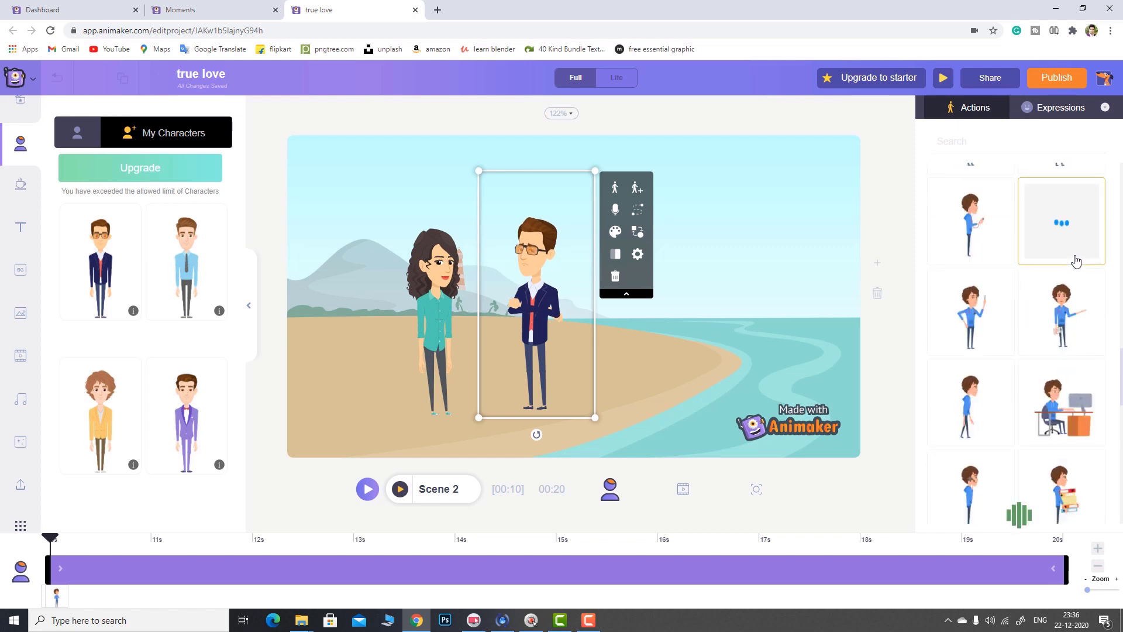
scroll(1076, 260, "down", 3)
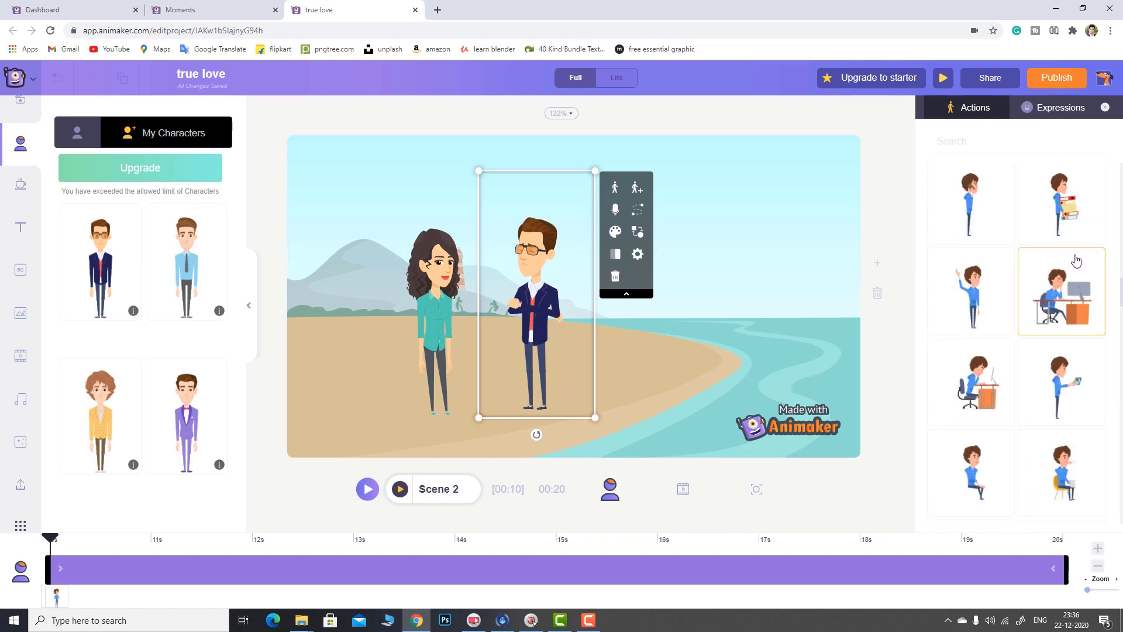
scroll(1076, 260, "down", 5)
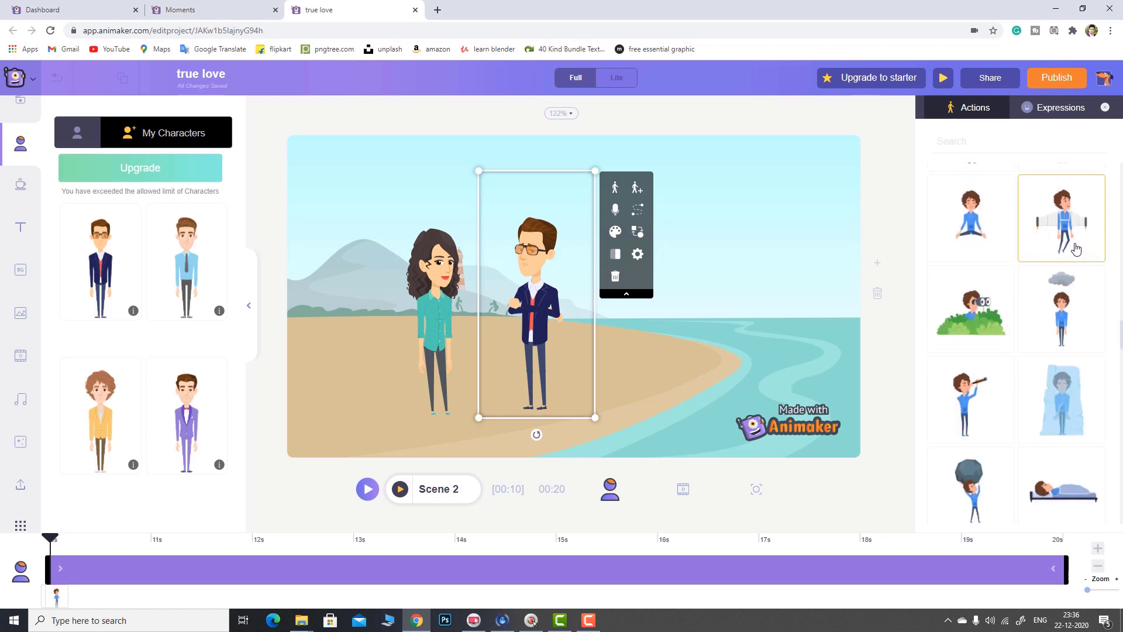
scroll(1076, 257, "down", 8)
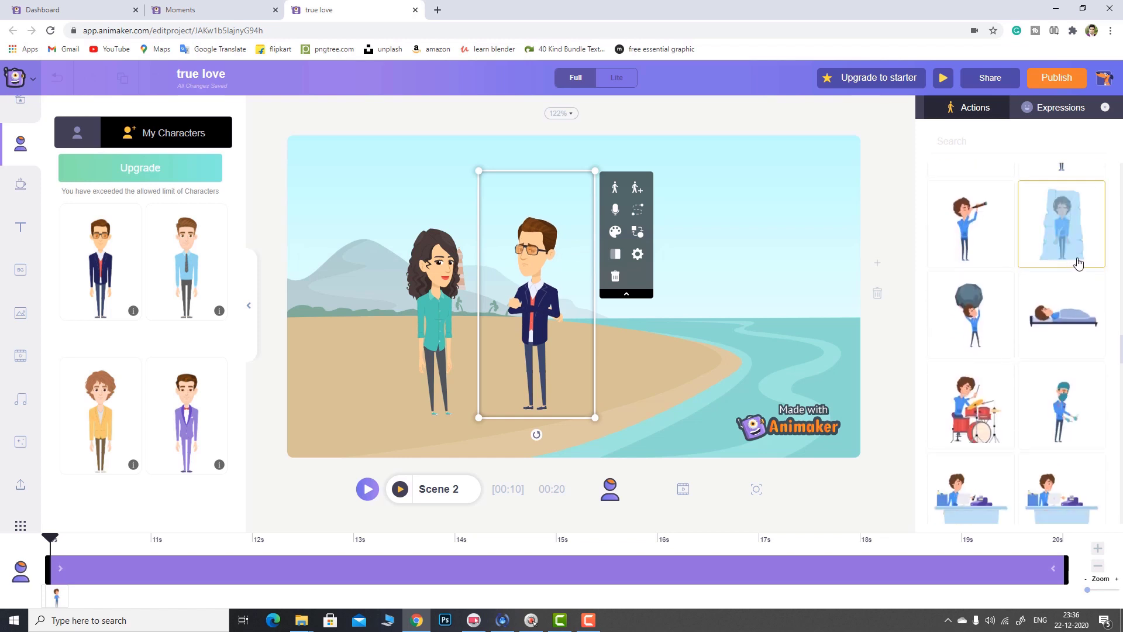
scroll(1077, 252, "down", 8)
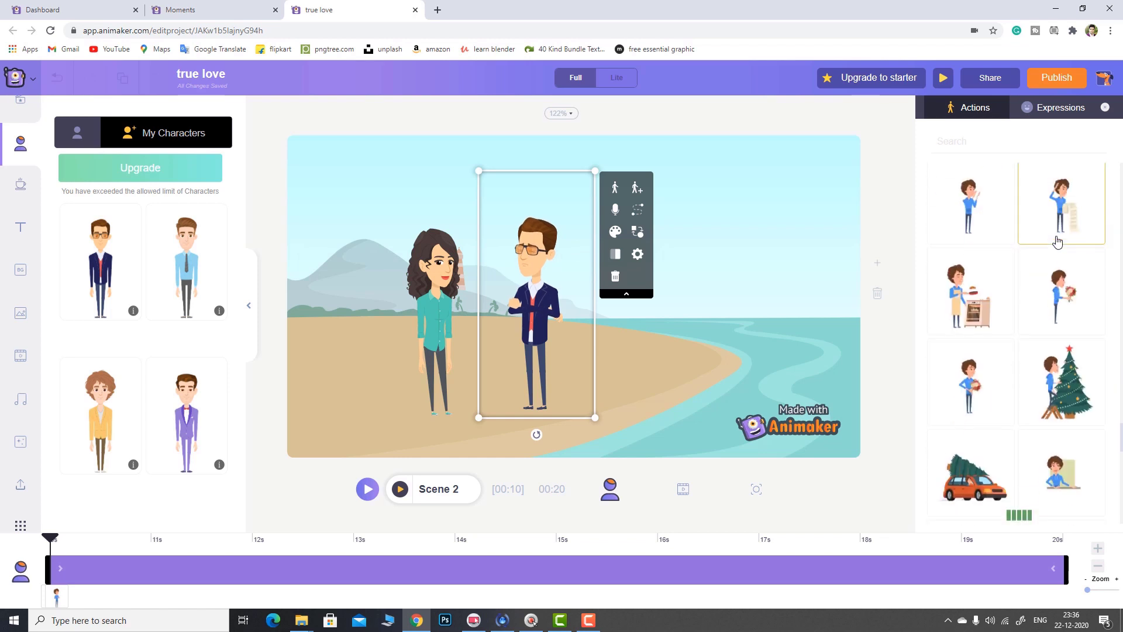
scroll(1070, 243, "down", 5)
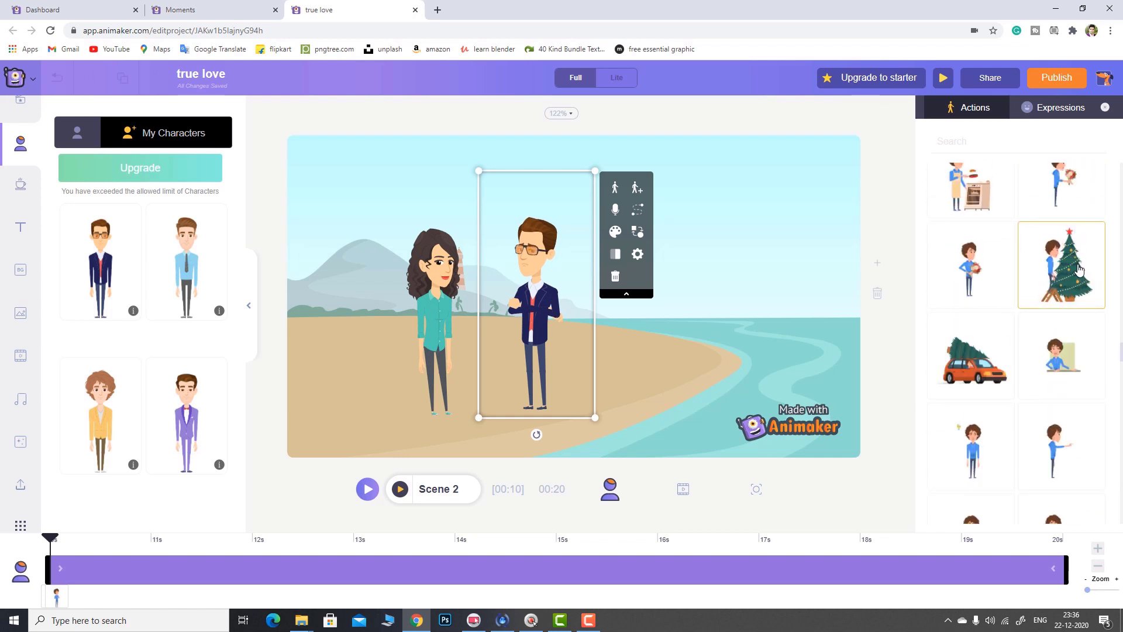
left_click(1080, 272)
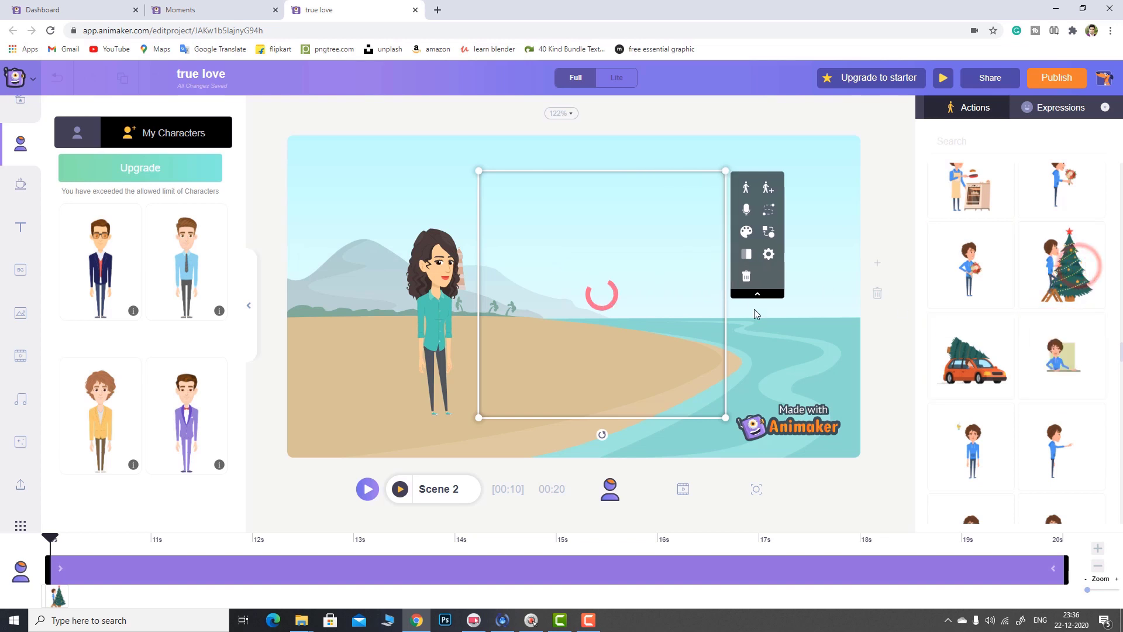
left_click_drag(591, 301, 567, 295)
- Switch the man to the action of kneeling and offering a red heart, and shrink him to match the woman's scale
scroll(982, 458, "down", 3)
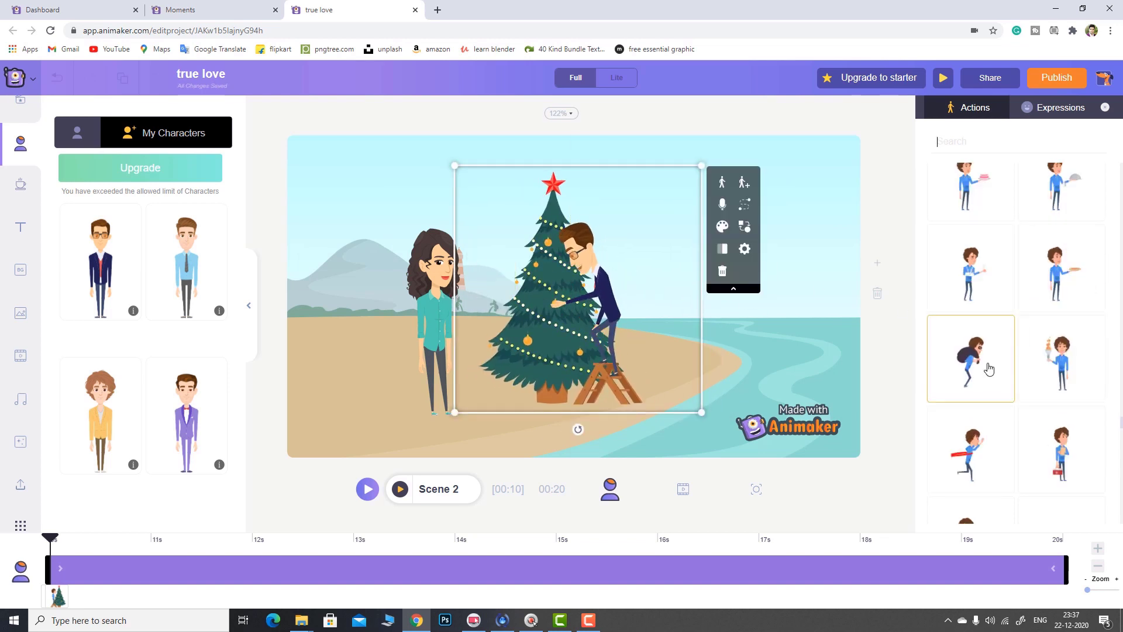
scroll(980, 456, "down", 5)
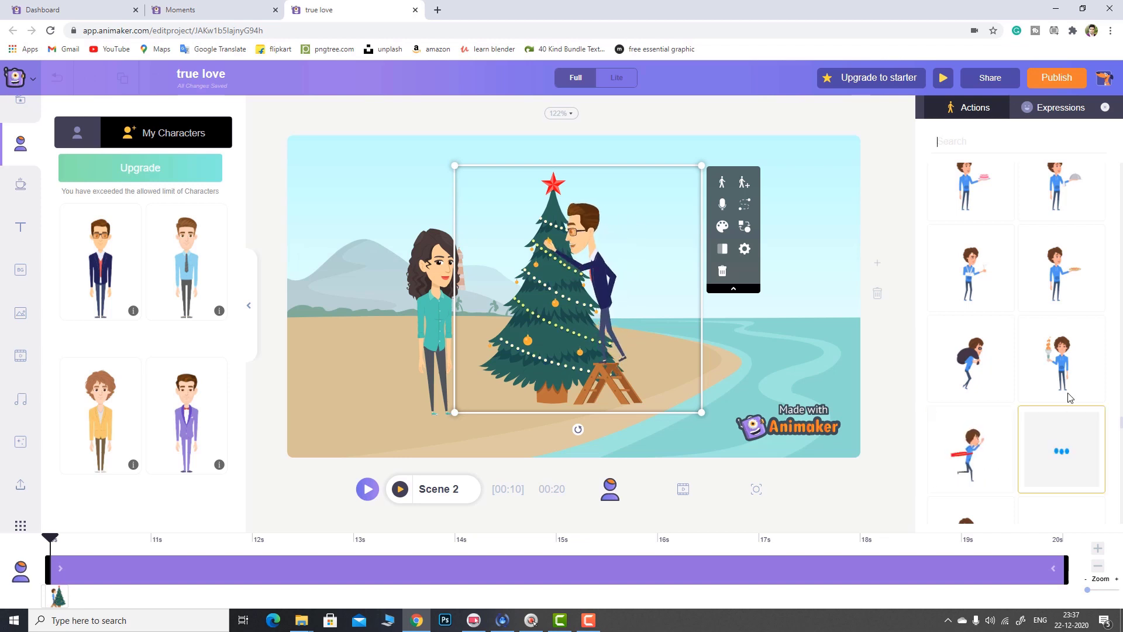
scroll(980, 267, "down", 5)
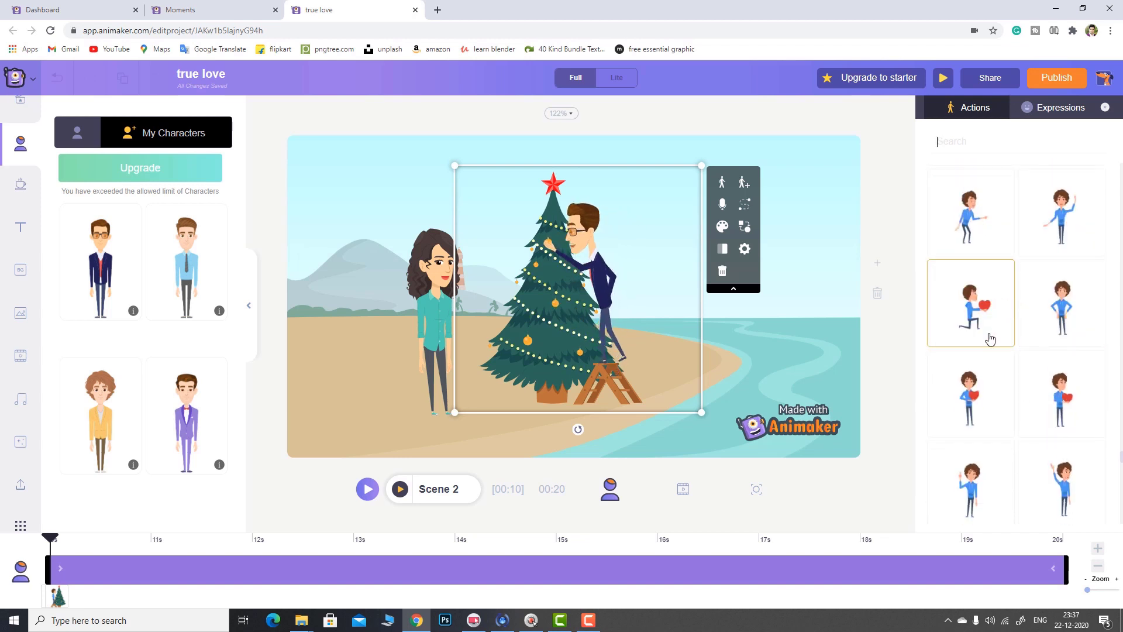
left_click(999, 315)
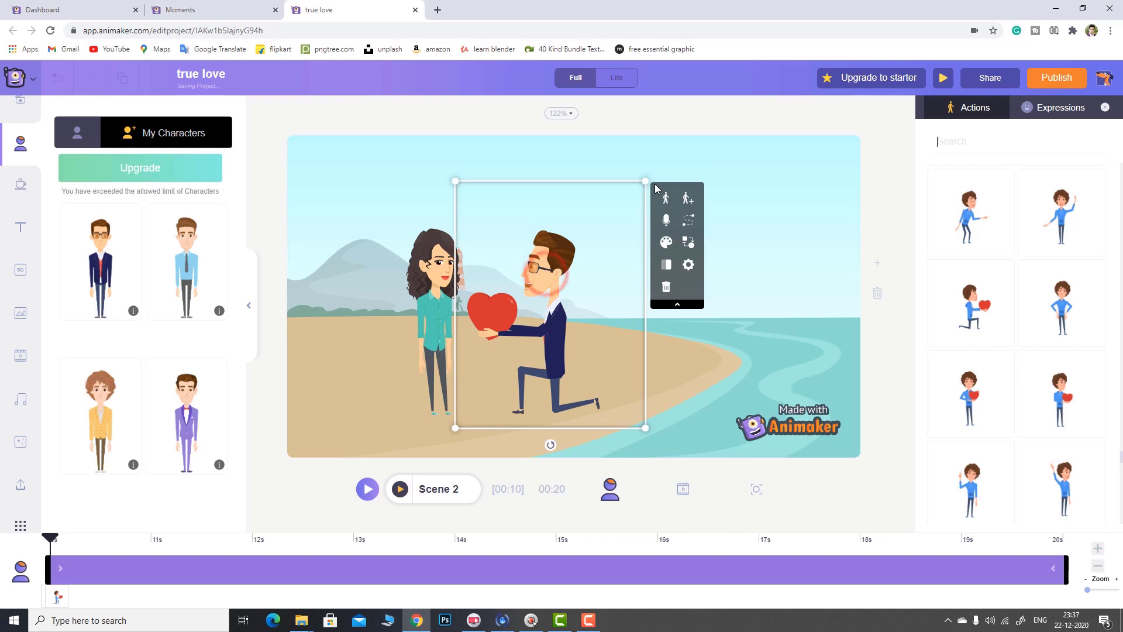
left_click_drag(647, 182, 609, 237)
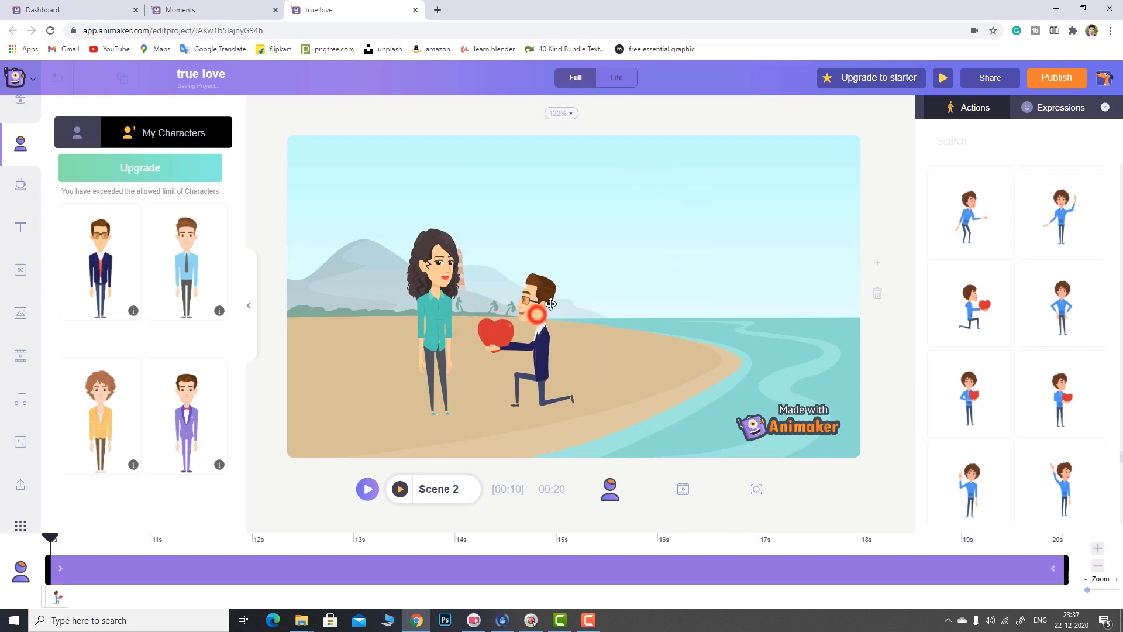
- Try the blackboard-teaching action on the man and change the beach background to the room with a large window and red curtains
left_click(1063, 448)
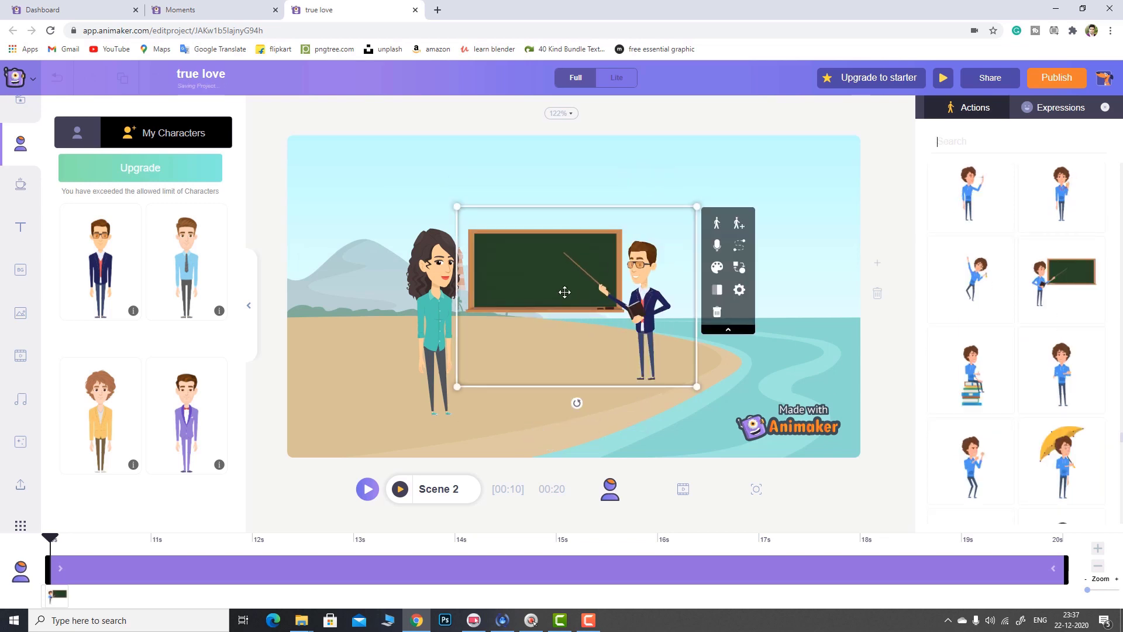
left_click(20, 270)
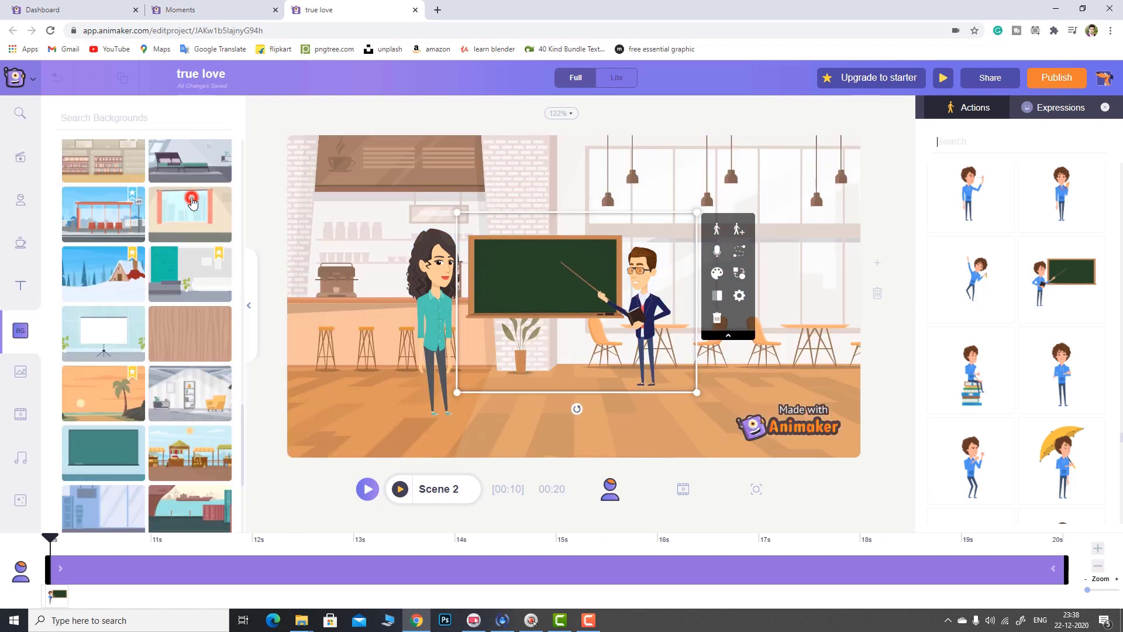
left_click(191, 215)
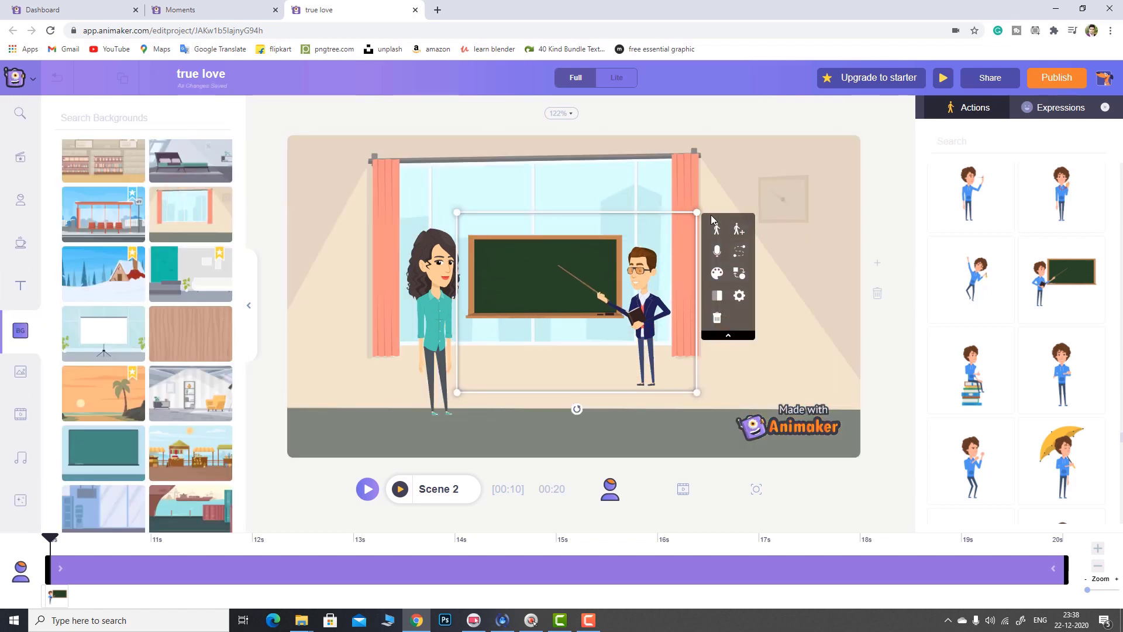
- Enlarge the man together with his blackboard and position him on the floor closer to the woman
left_click_drag(698, 212, 806, 170)
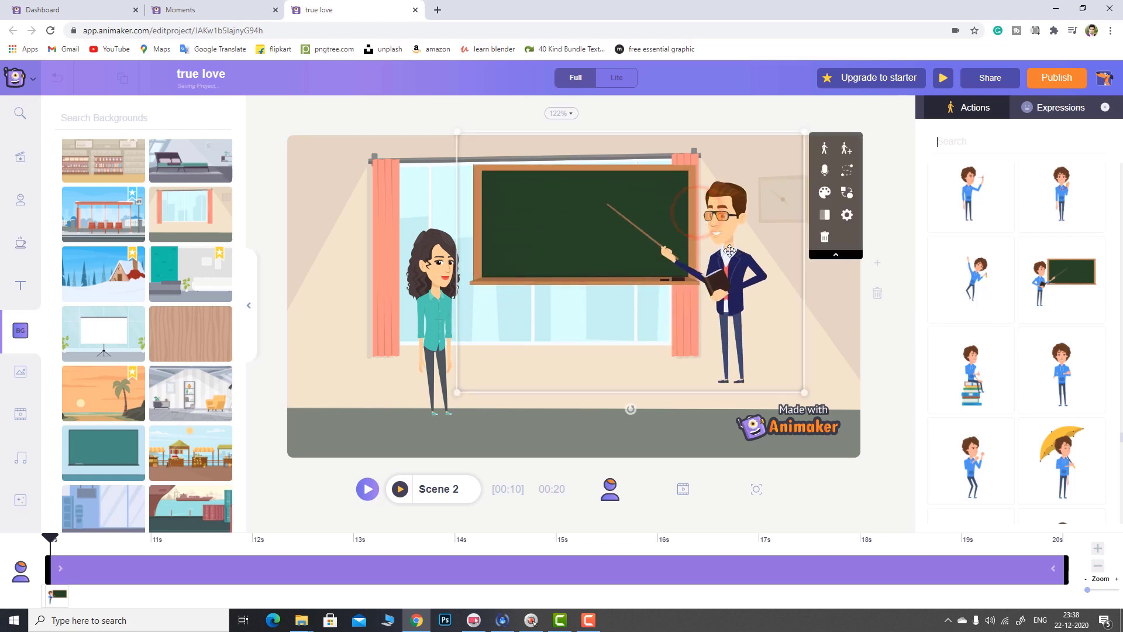
left_click_drag(715, 273, 695, 305)
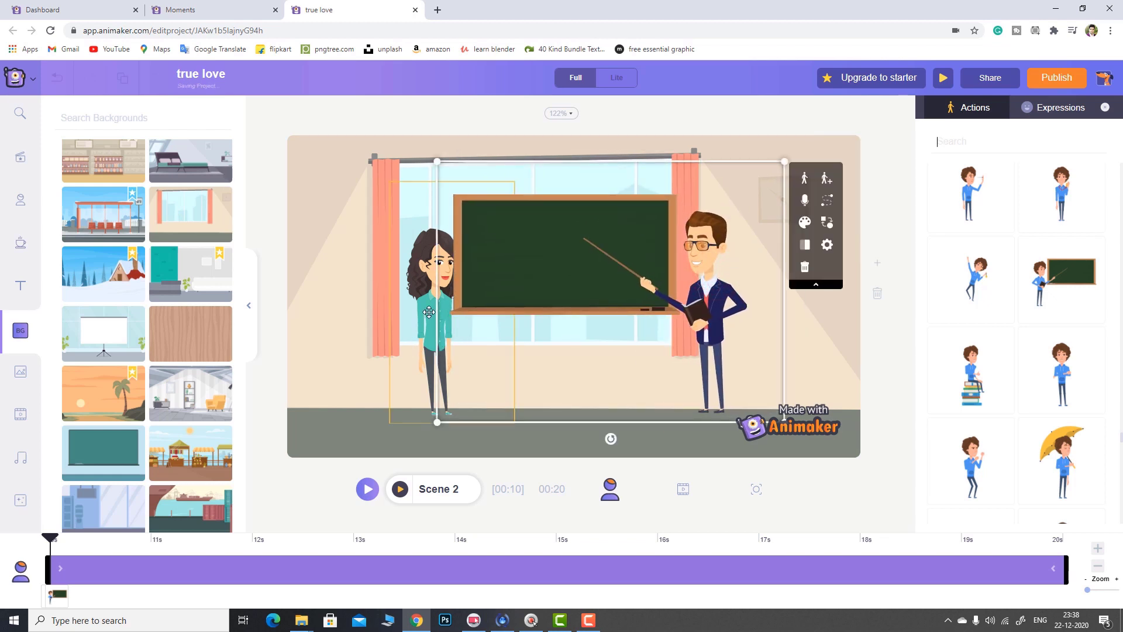
left_click_drag(560, 246, 534, 258)
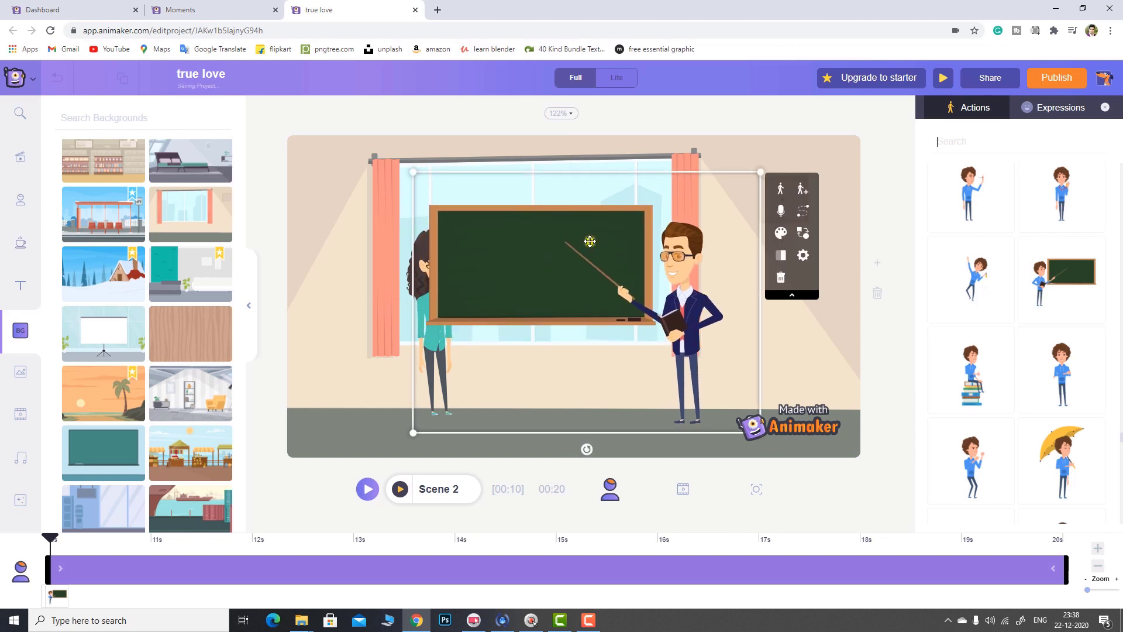
- Move the man and his blackboard back one layer, behind the woman
right_click(589, 241)
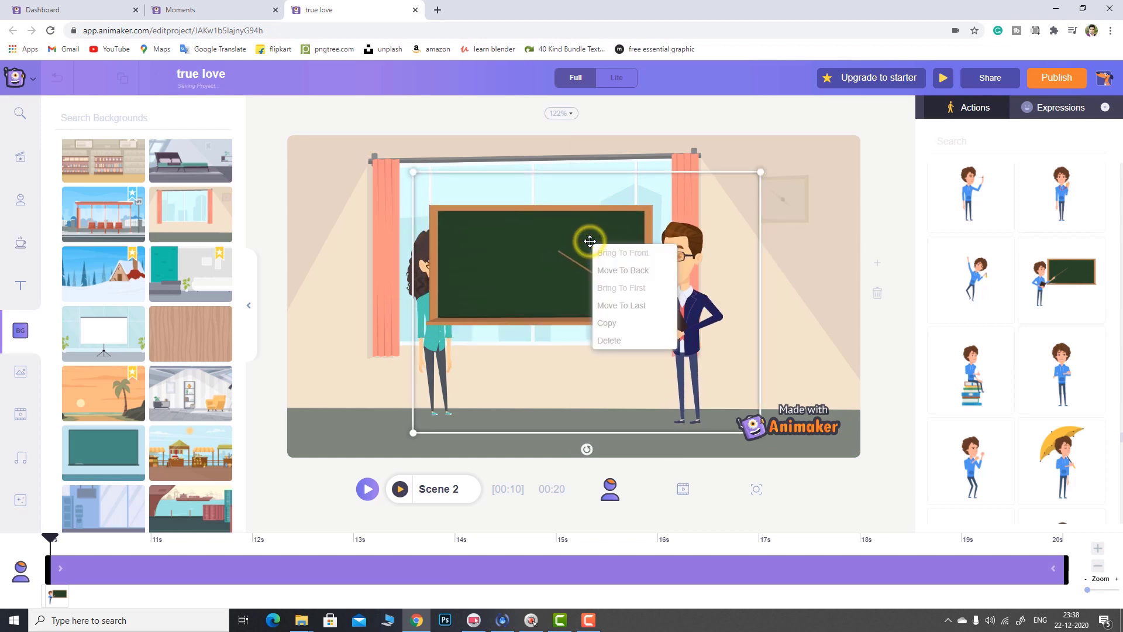
left_click(623, 271)
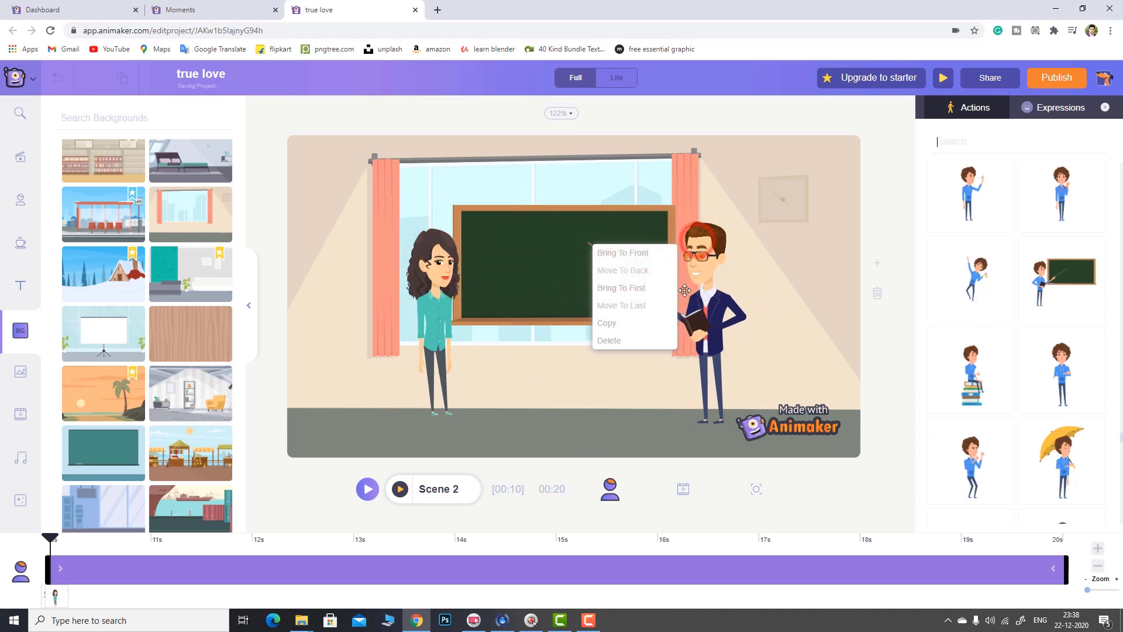
left_click(822, 295)
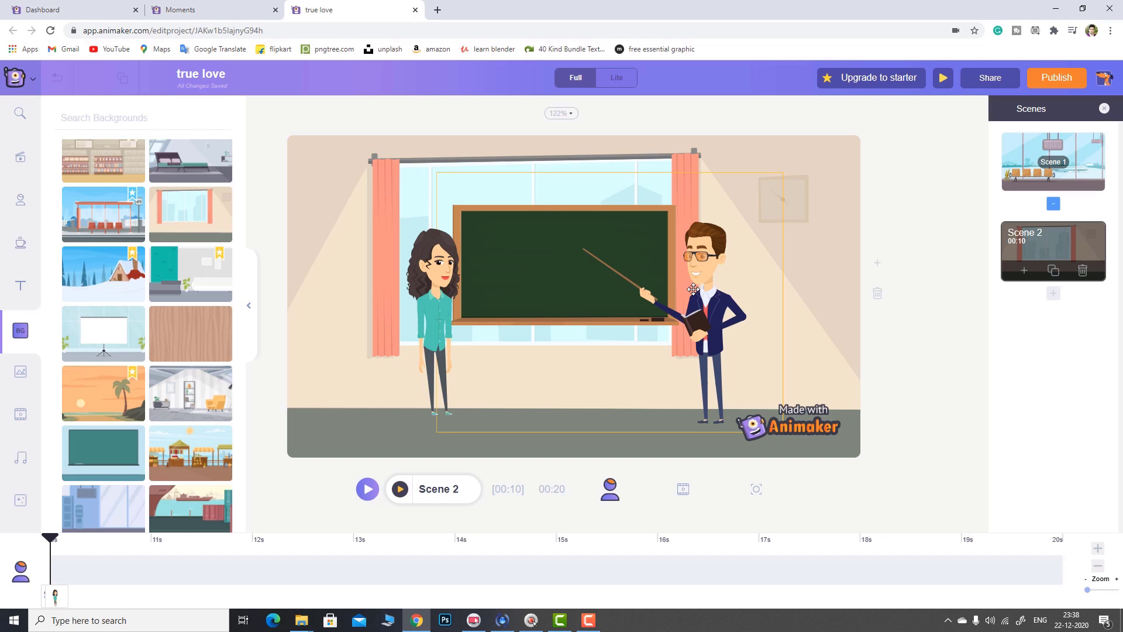
- Try the truck-driving action on the man, shift the truck across the scene, and undo it
left_click(717, 248)
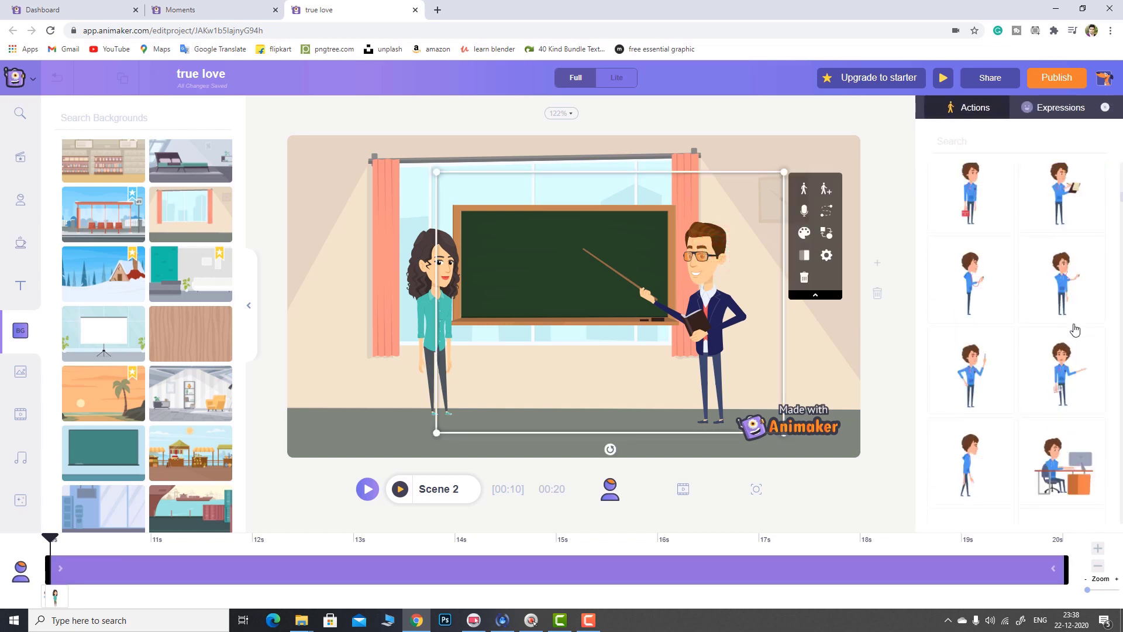
scroll(1075, 331, "down", 5)
scroll(1120, 231, "down", 3)
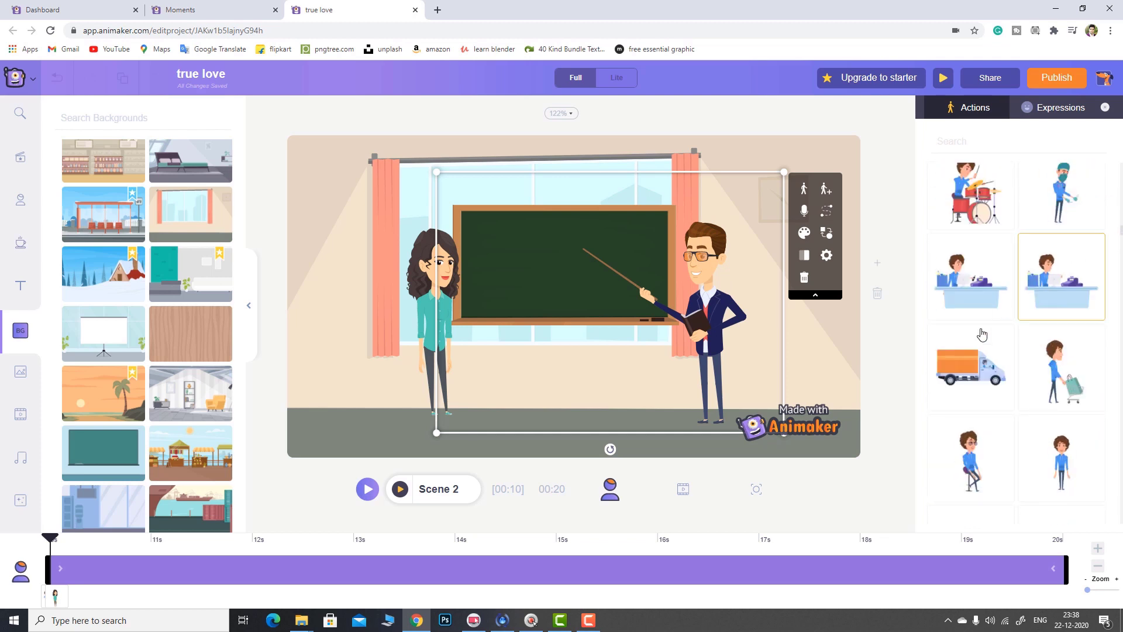
left_click(982, 334)
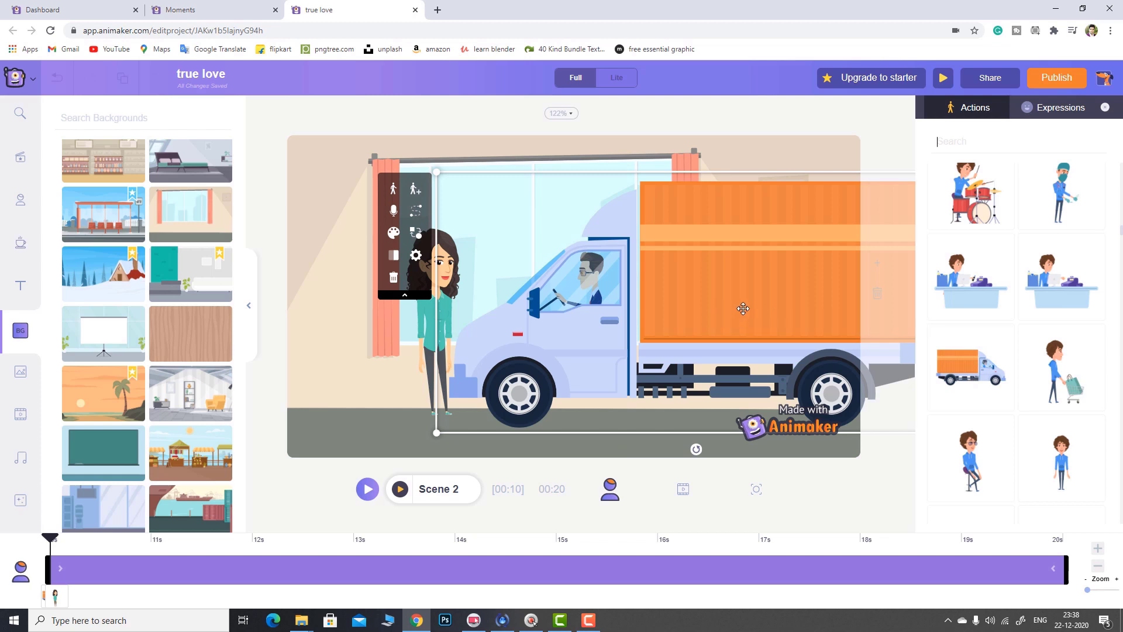
left_click_drag(743, 308, 553, 319)
key("ctrl+z")
left_click(550, 324)
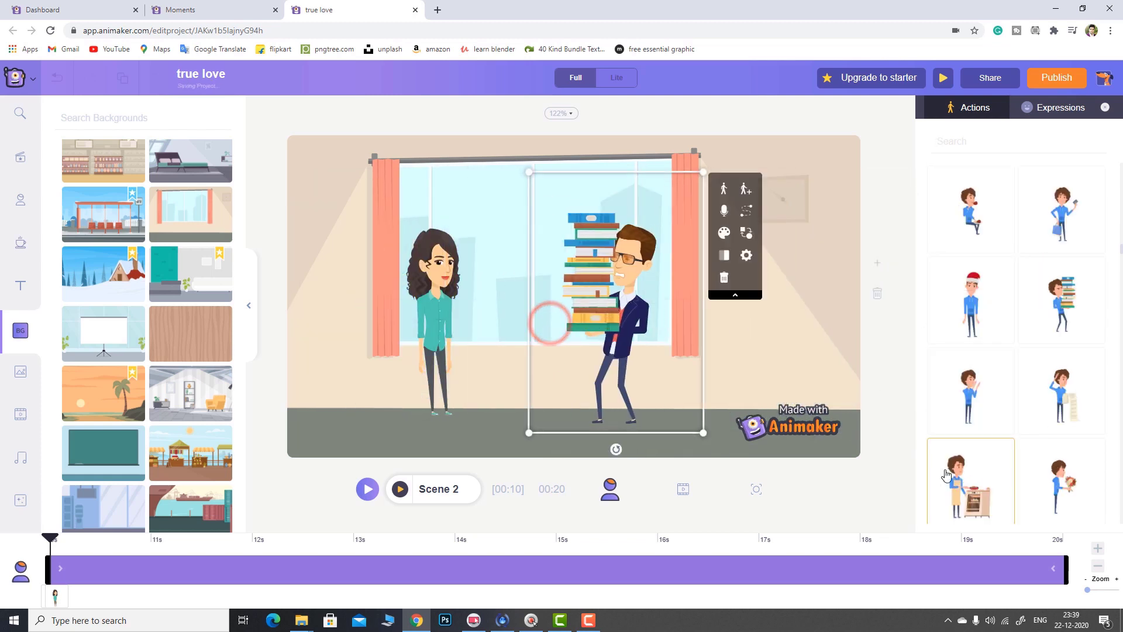
- Try the cooking and flying-superhero actions on the man and play Scene 2 to preview the result
left_click(946, 473)
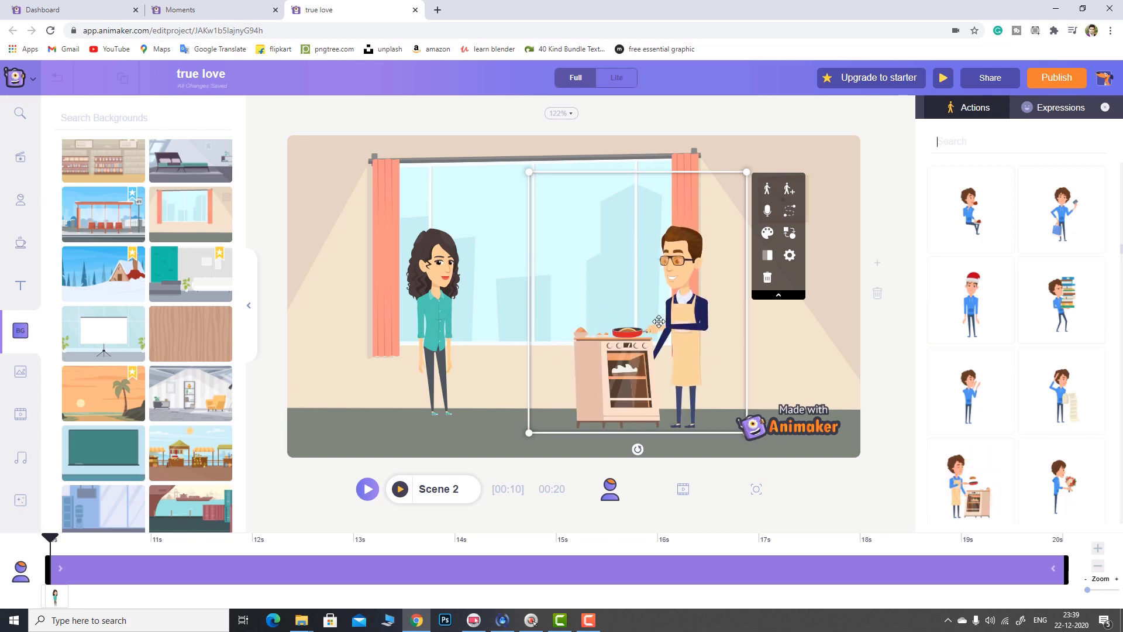
key("ctrl+z")
key("ctrl+z")
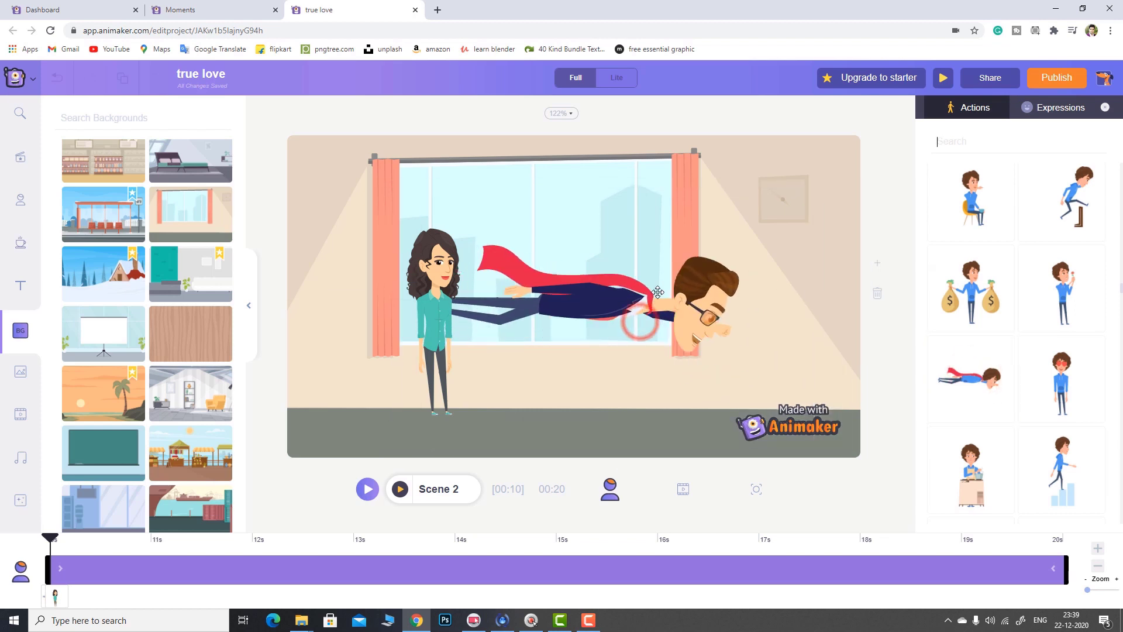
left_click(368, 490)
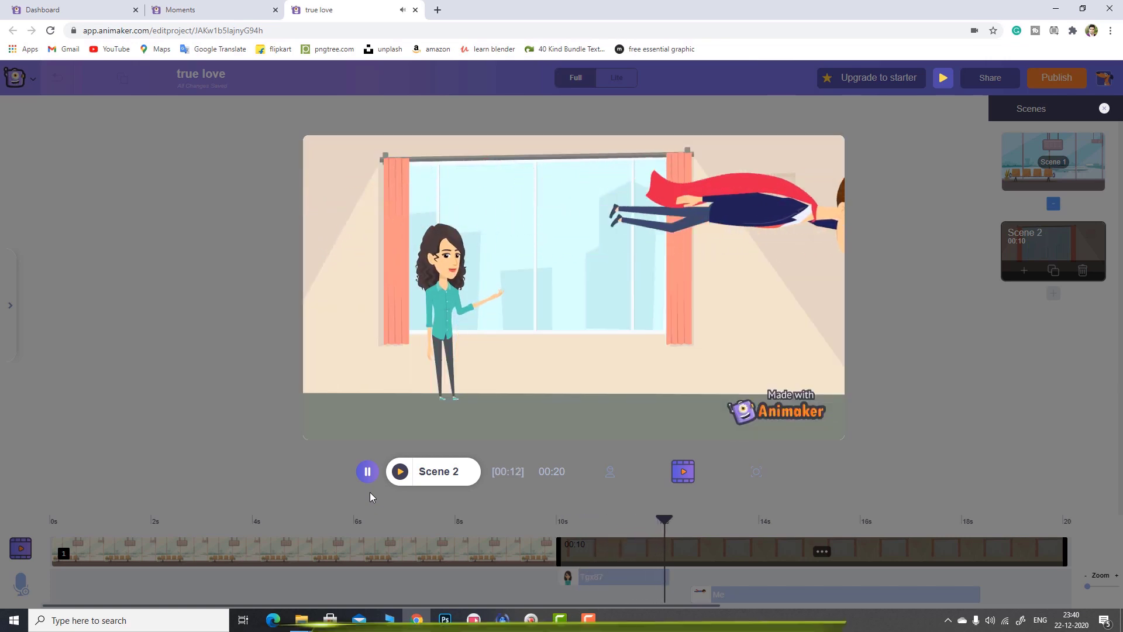
- Browse the actions available for the man and add the heart-border effect to the beach scene
left_click(976, 117)
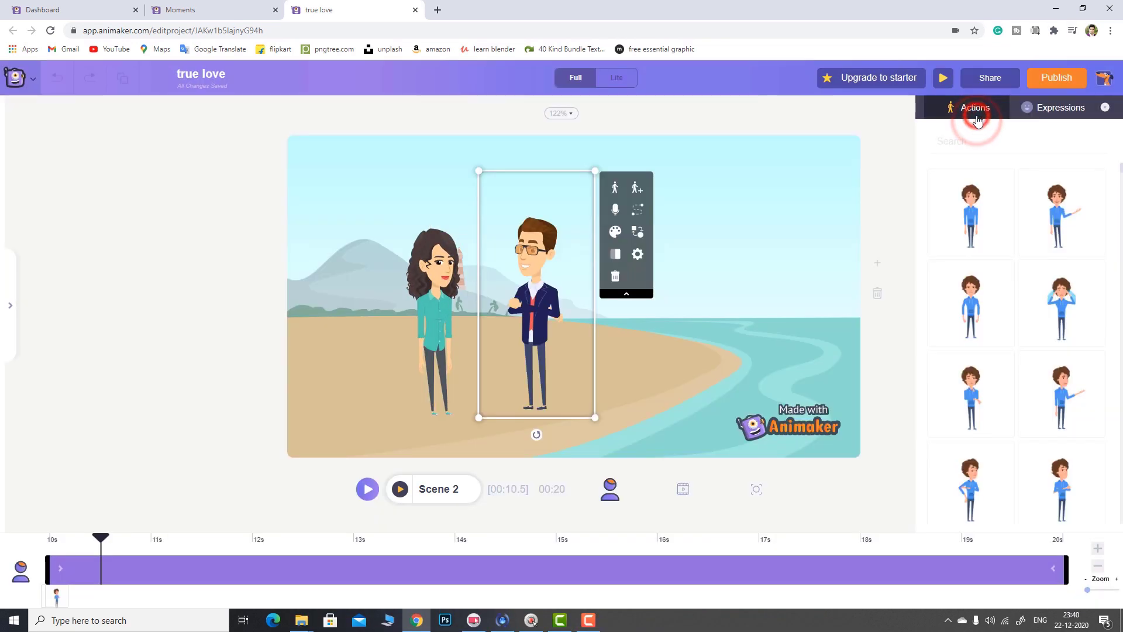
left_click(976, 111)
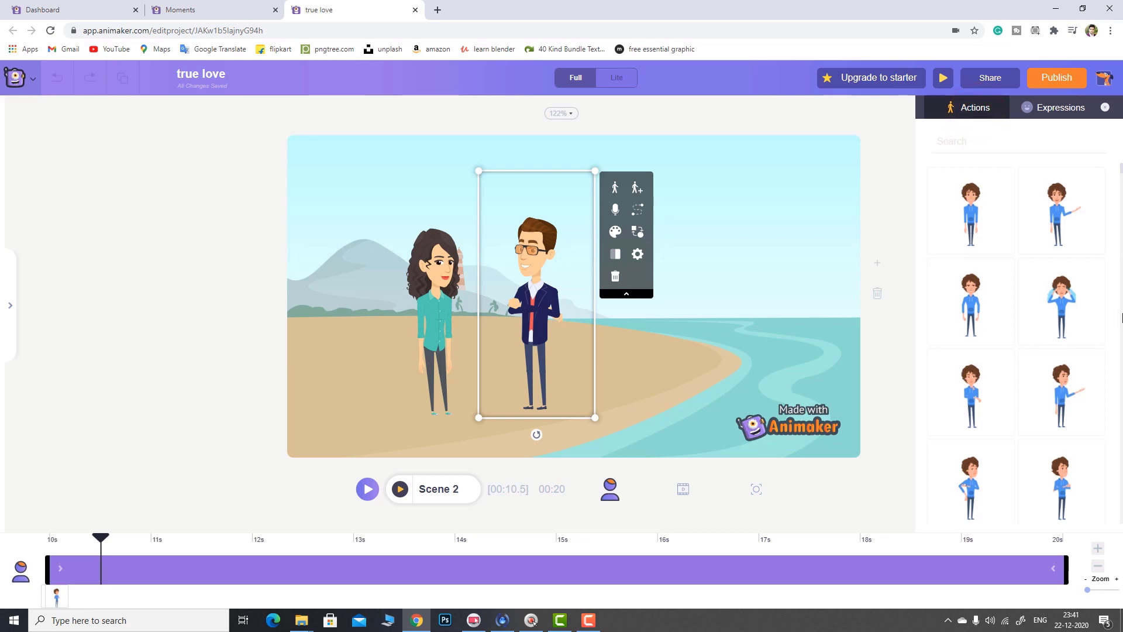
scroll(1088, 316, "down", 5)
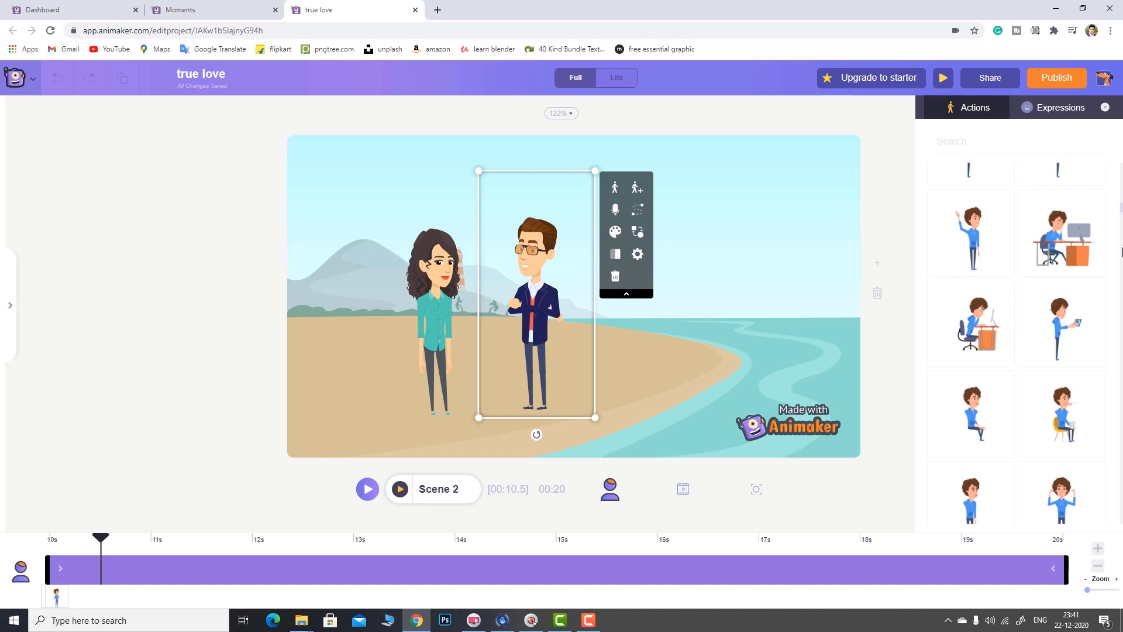
left_click(97, 358)
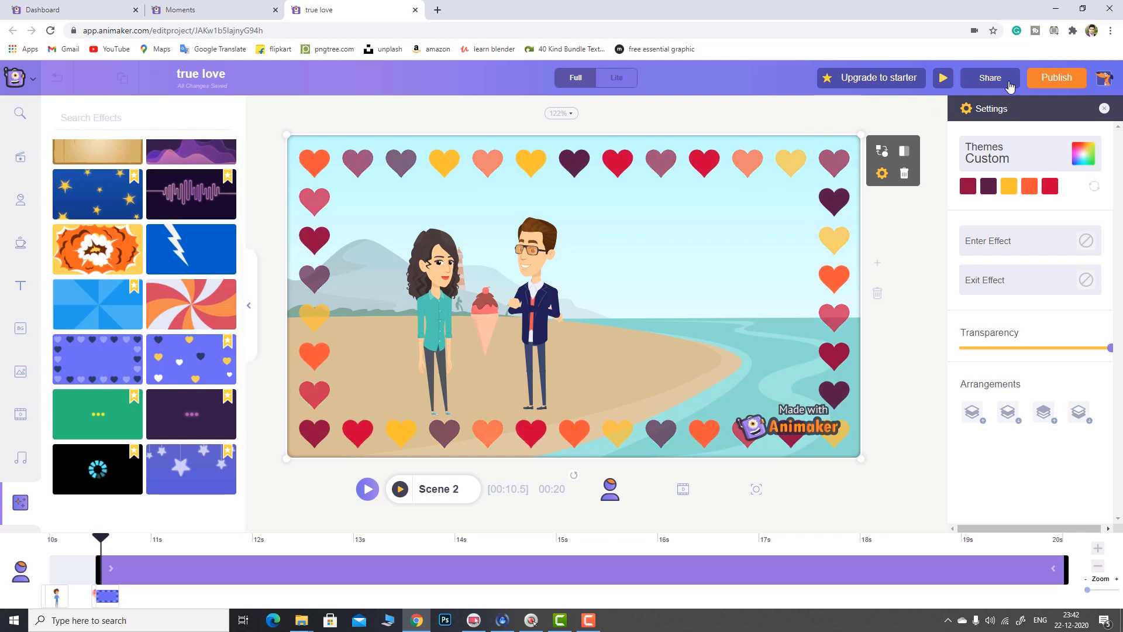
- Export the project as a video named "true love" in SD 480p and mp4 format
left_click(1073, 82)
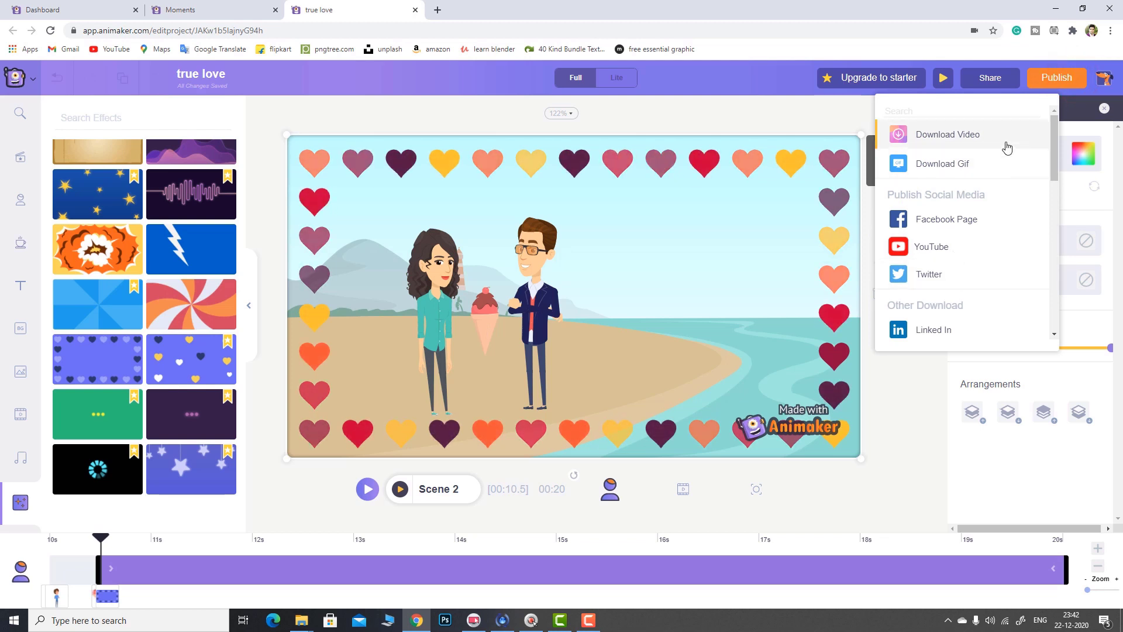
left_click(960, 133)
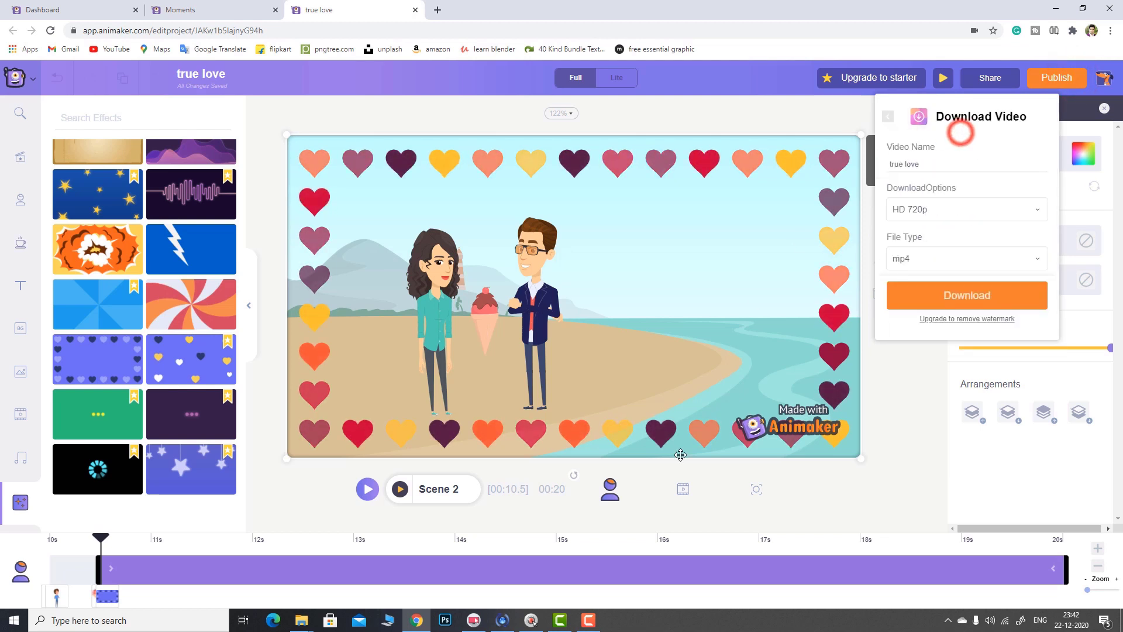
left_click(957, 210)
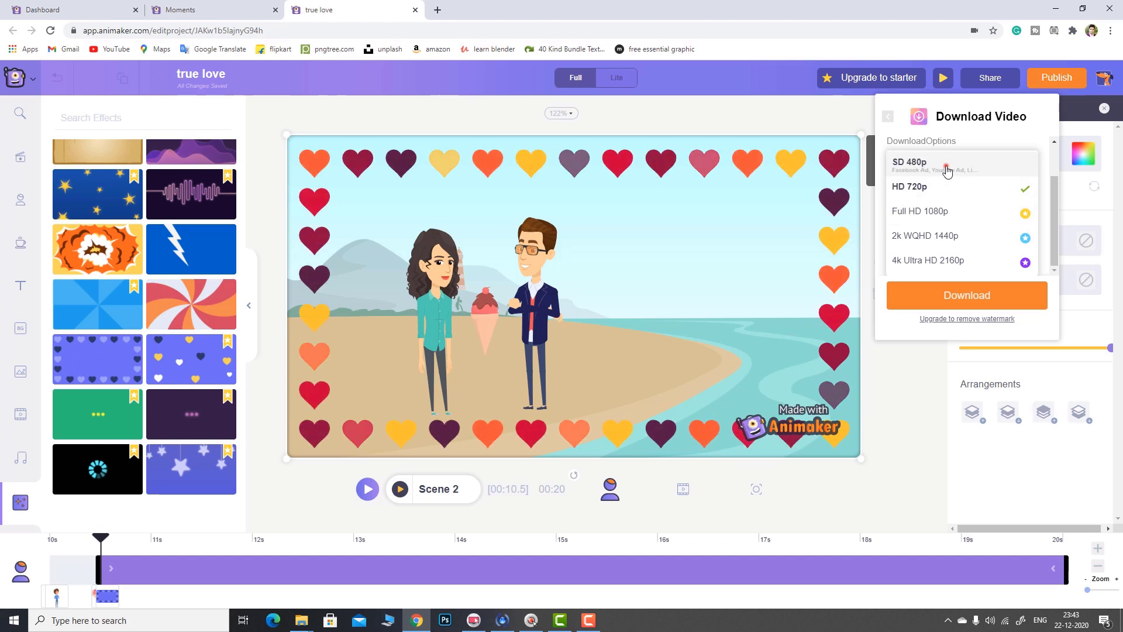
left_click(946, 168)
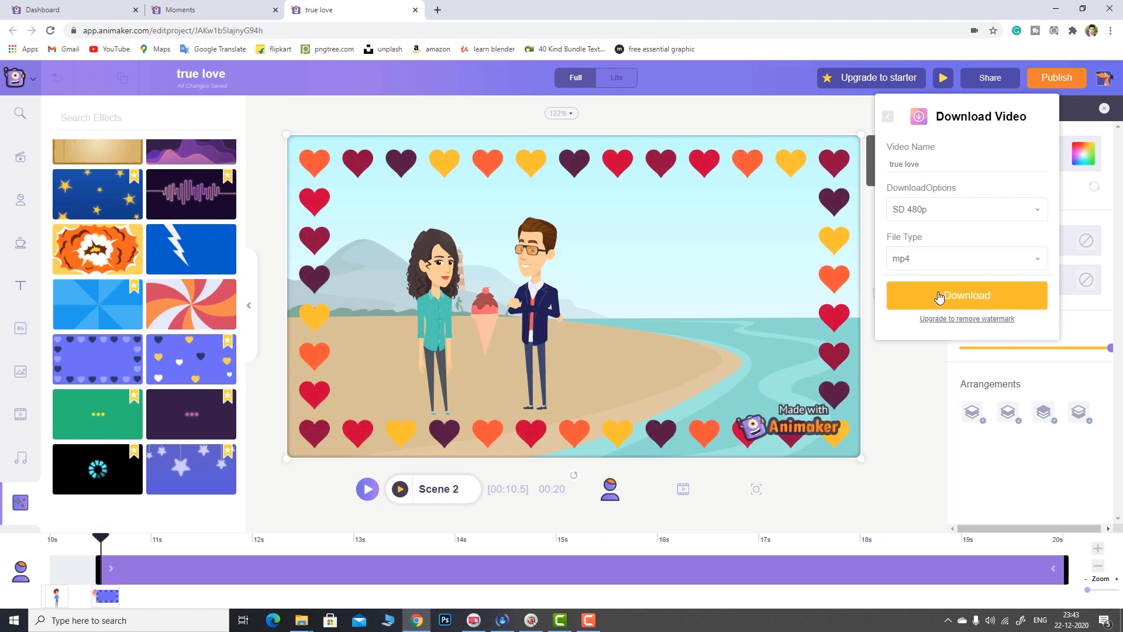
left_click(982, 297)
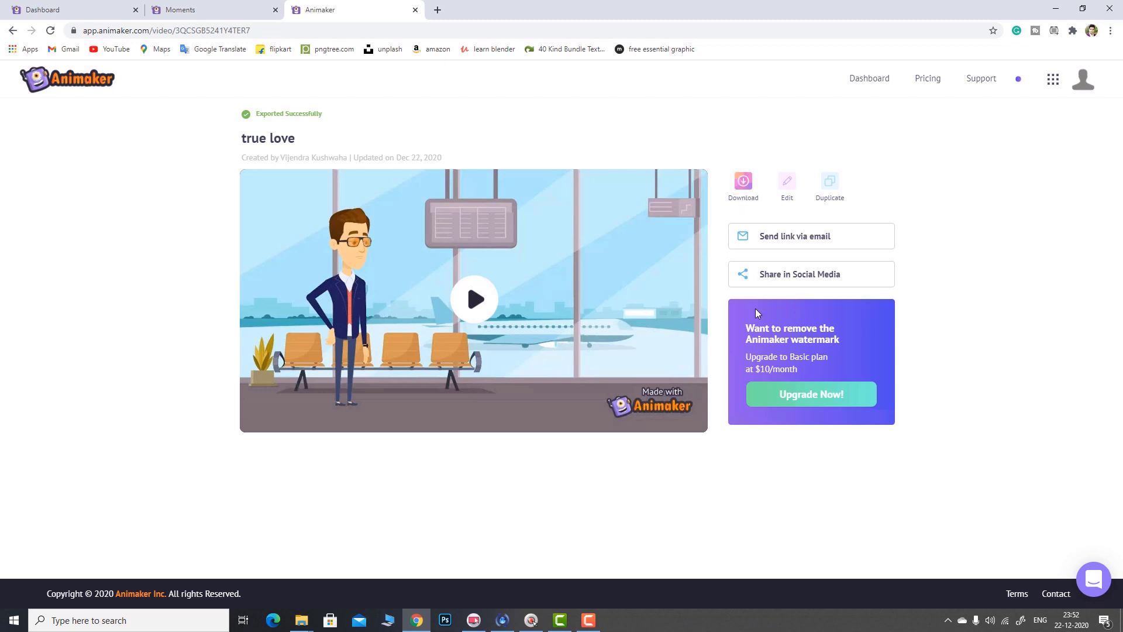
- Download the exported "true love" video to the computer and open the mp4 file to watch it
mouse_move(653, 356)
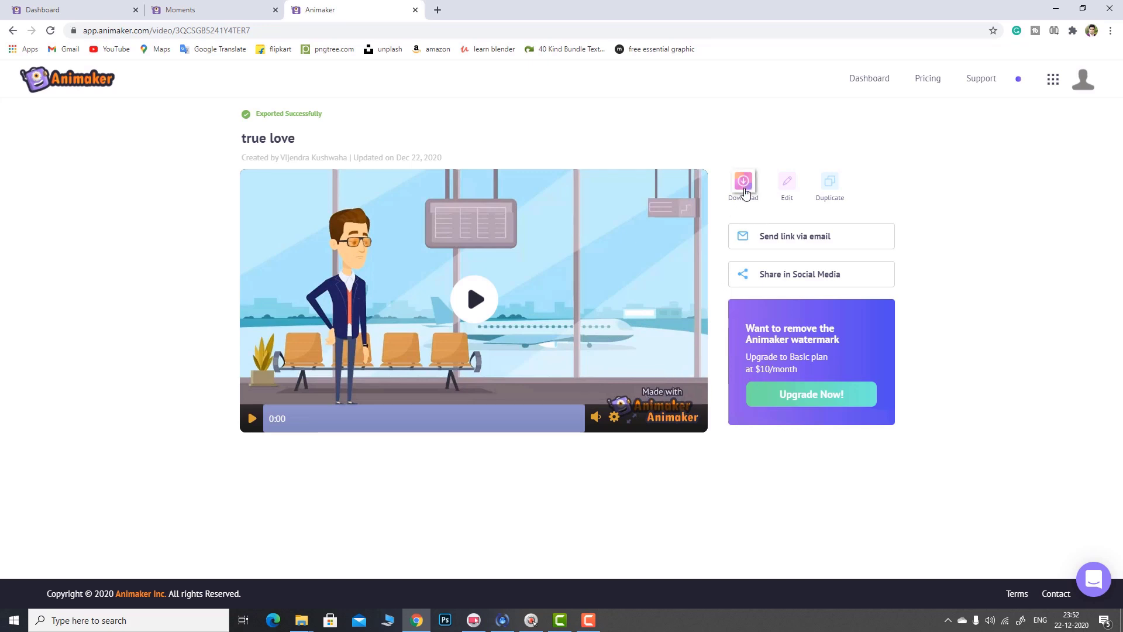
left_click(744, 187)
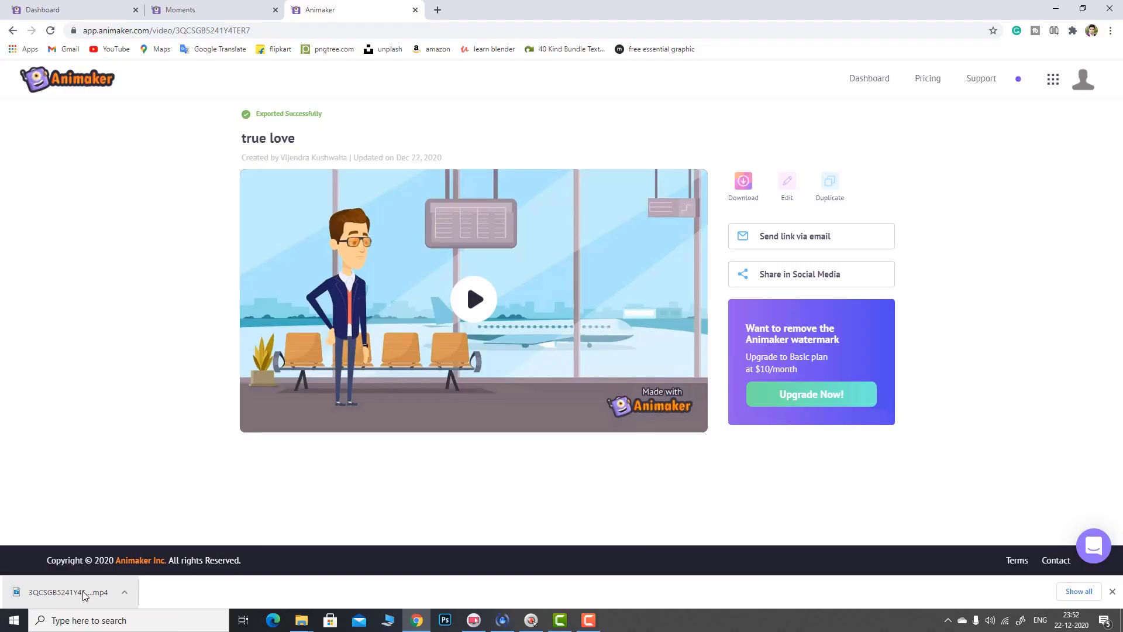
left_click(81, 590)
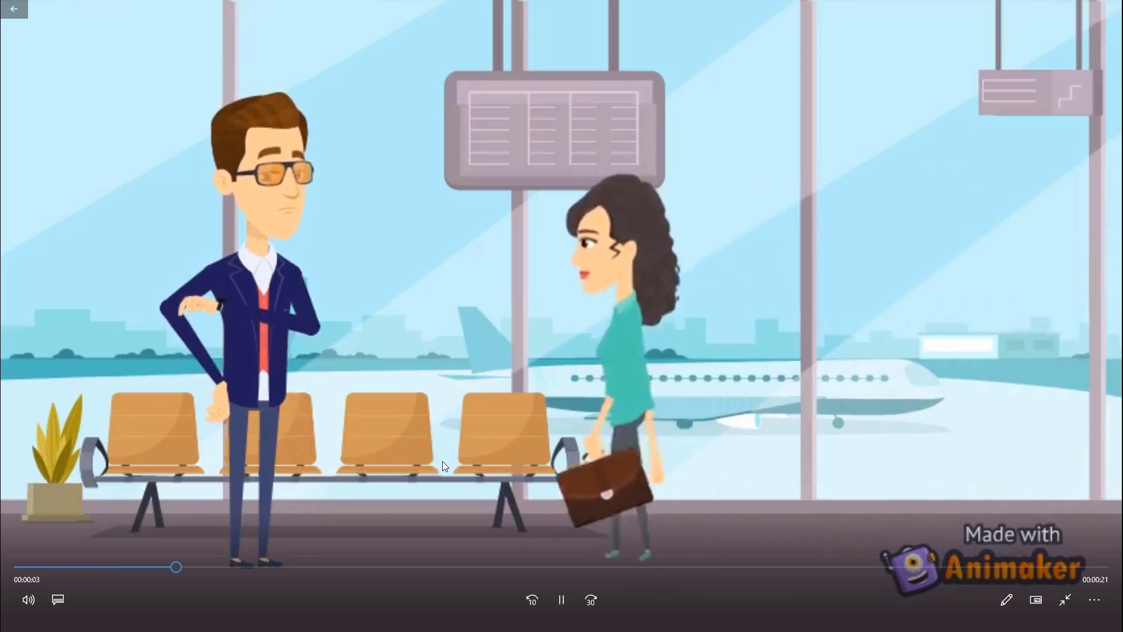
- Return to the "true love" project in Animaker and preview Scene 1, stopping the playback partway
key("alt+Tab")
left_click(91, 9)
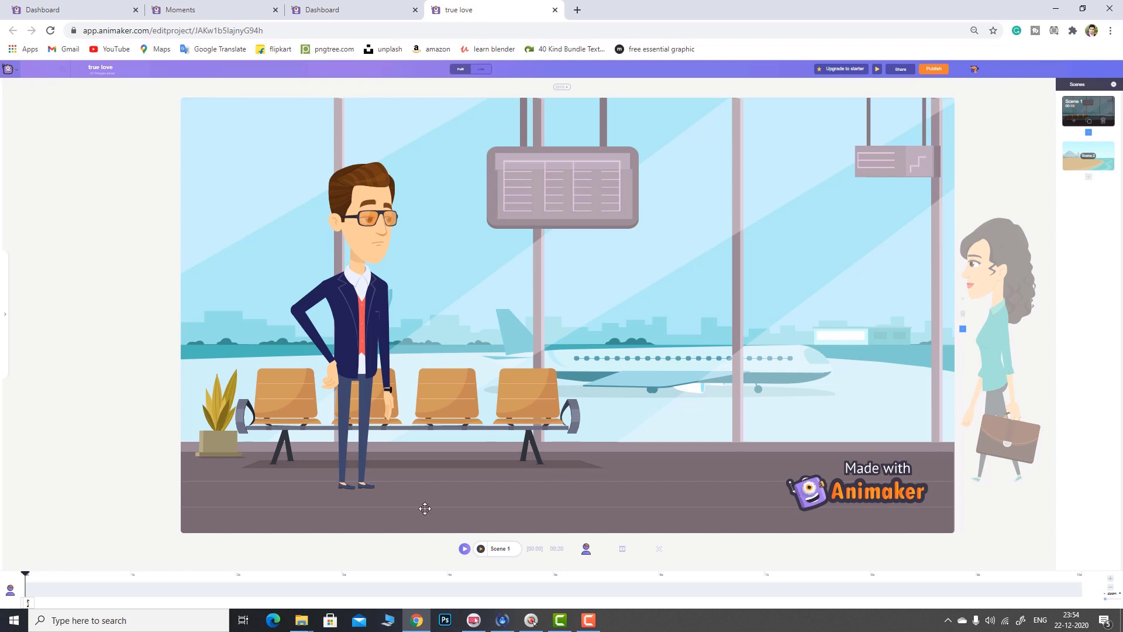
left_click(465, 549)
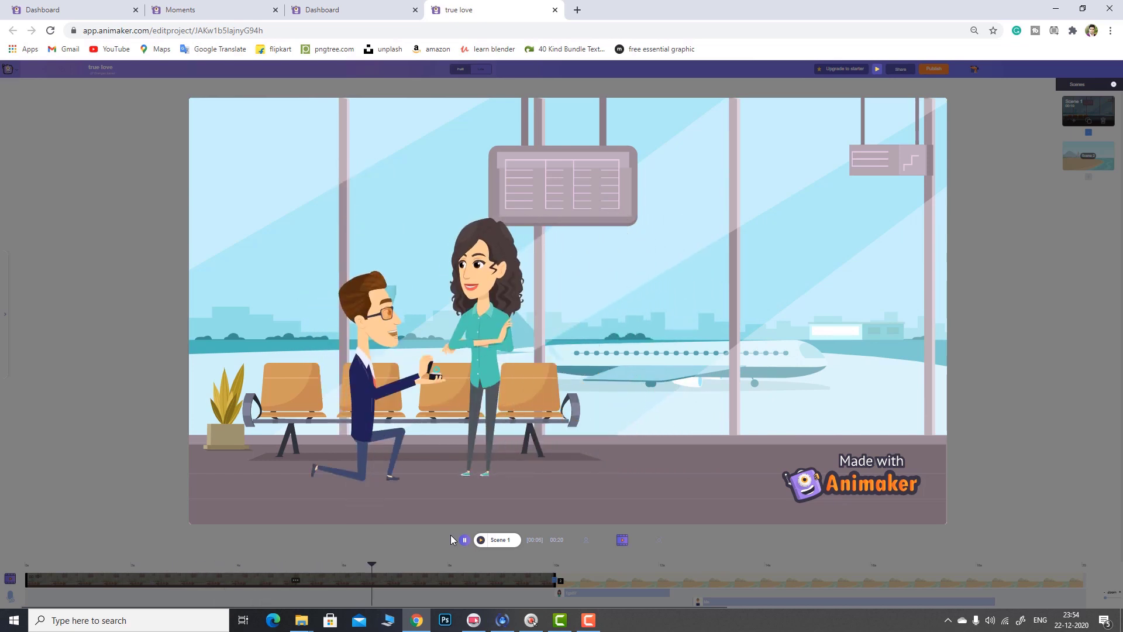
left_click(465, 539)
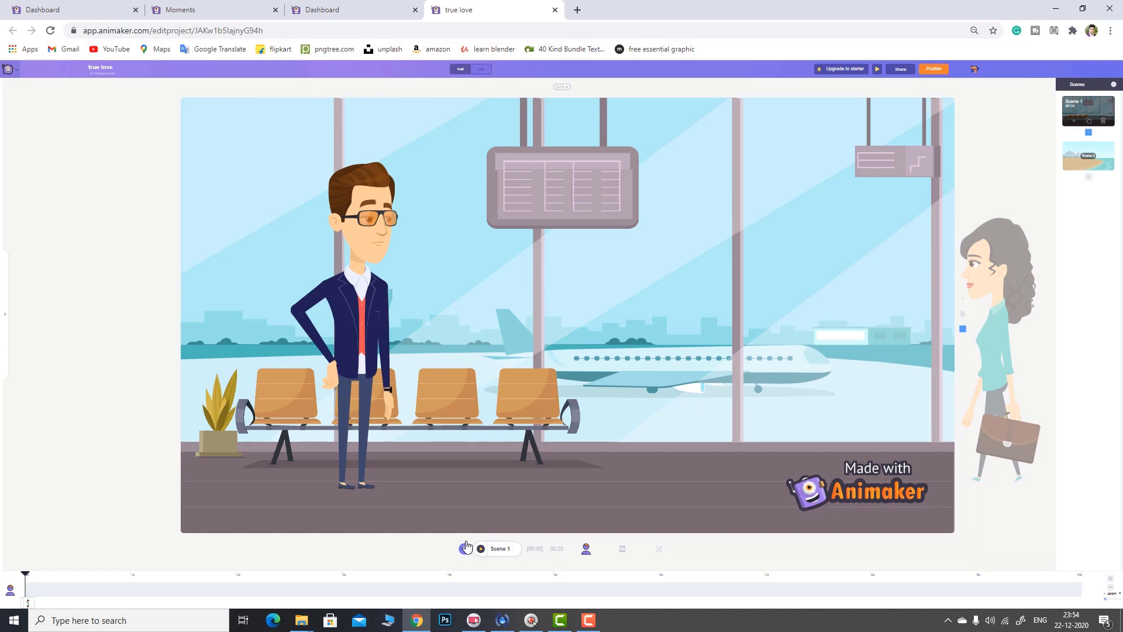
- Search the computer's installed programs for OBS and close the search without opening anything
key("super")
type("OBS")
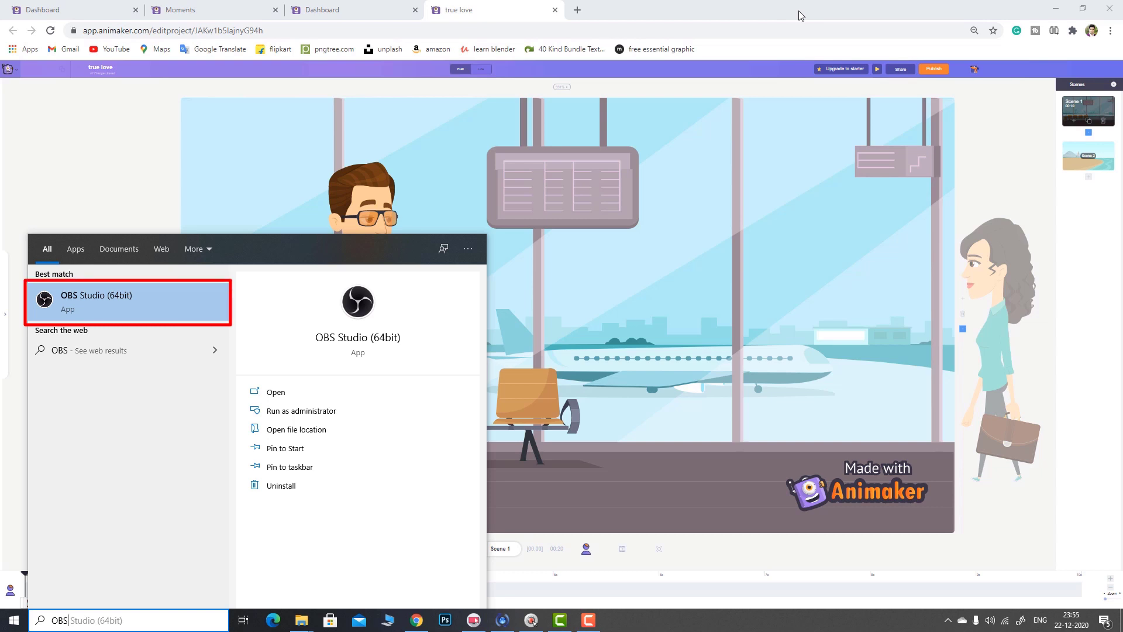
left_click(800, 16)
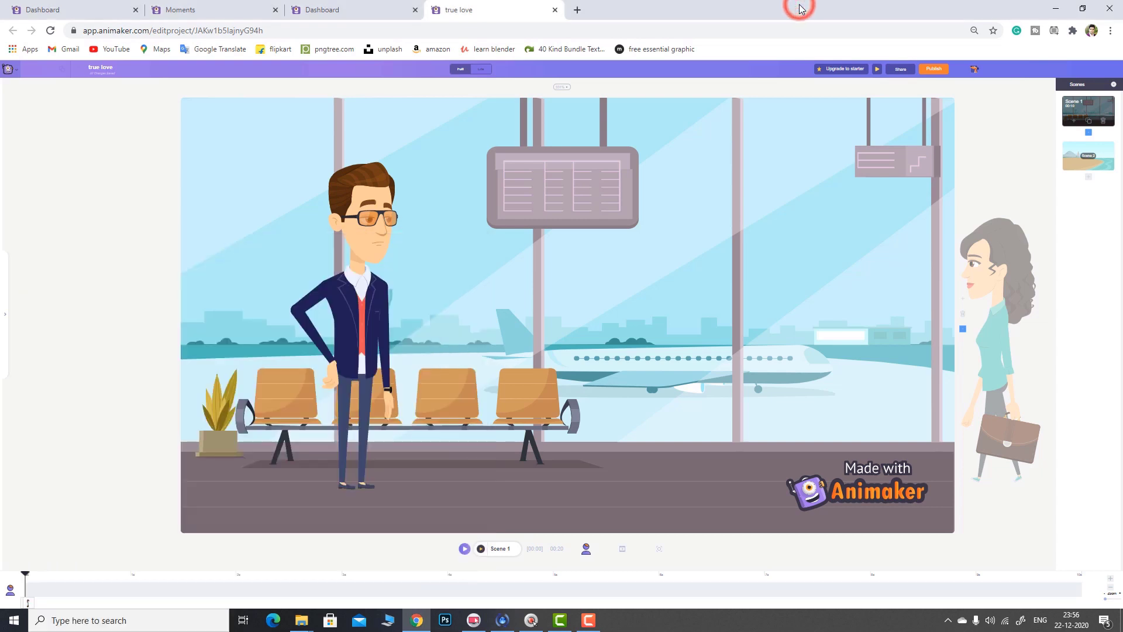